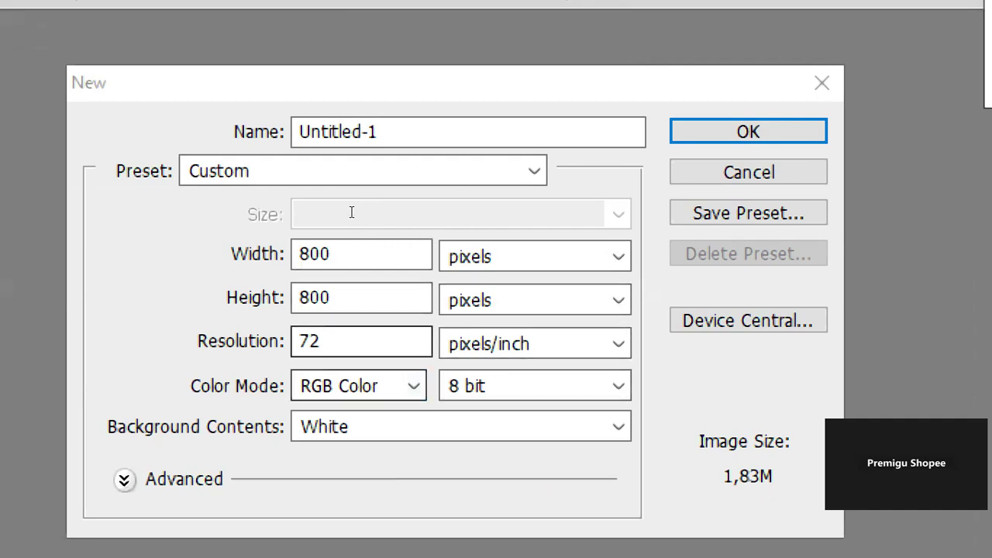
# - Name the new 800 × 800 pixel document logoKamis and create it
pyautogui.click(406, 102)
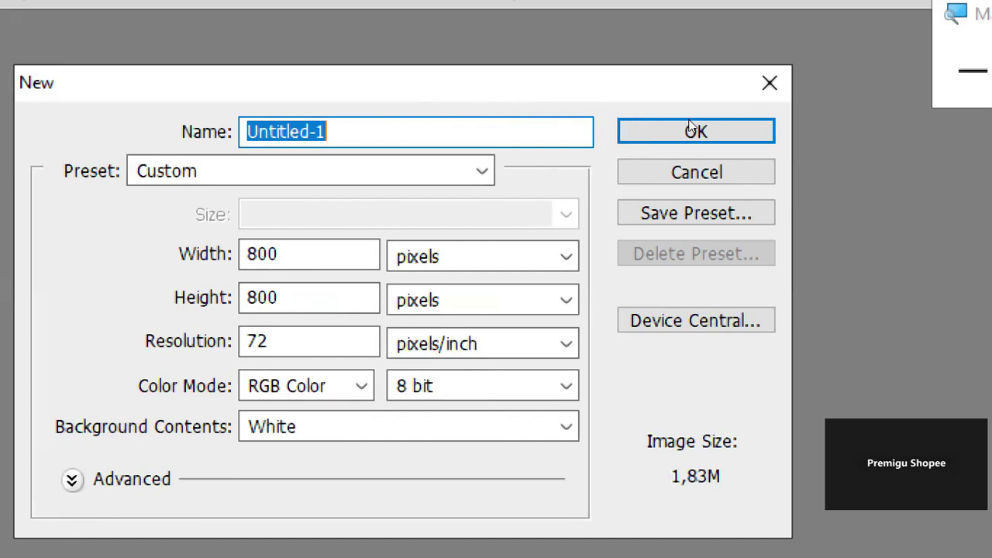
pyautogui.write('logo')
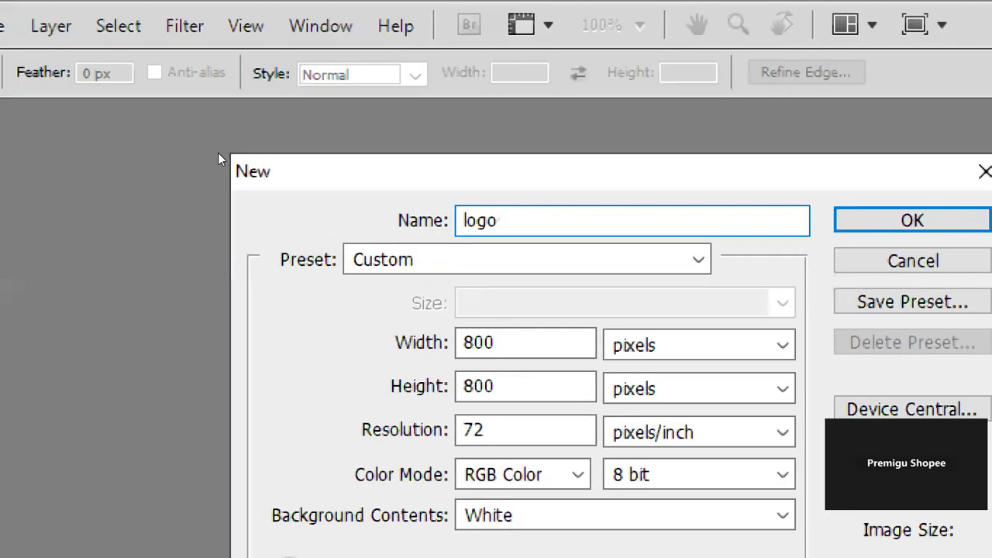
pyautogui.write('Kamis')
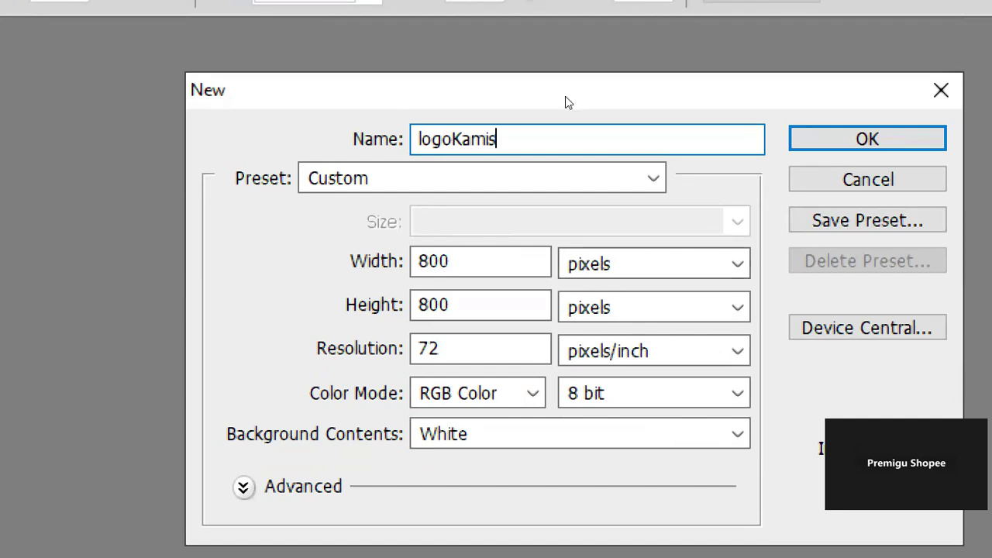
pyautogui.press('Return')
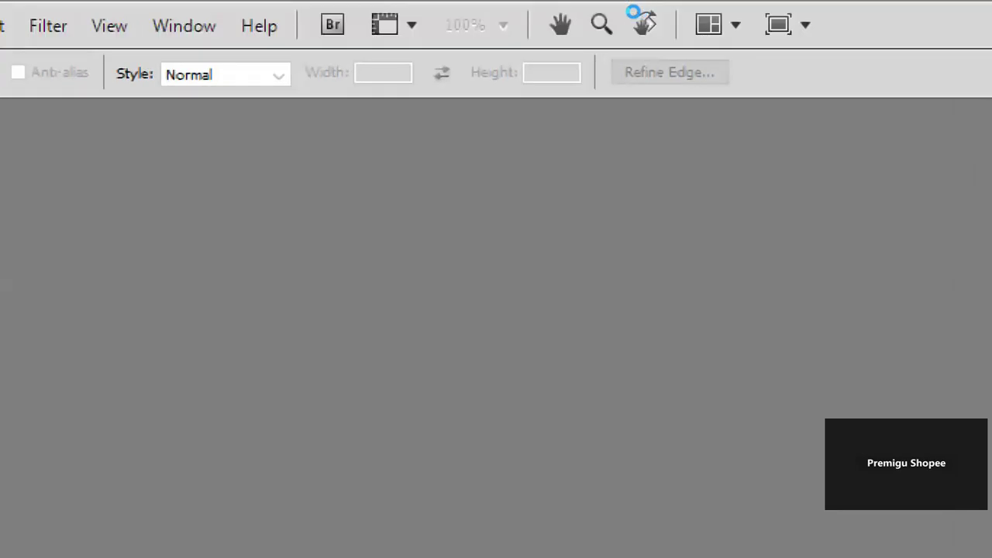
pyautogui.click(641, 17)
pyautogui.click(798, 160)
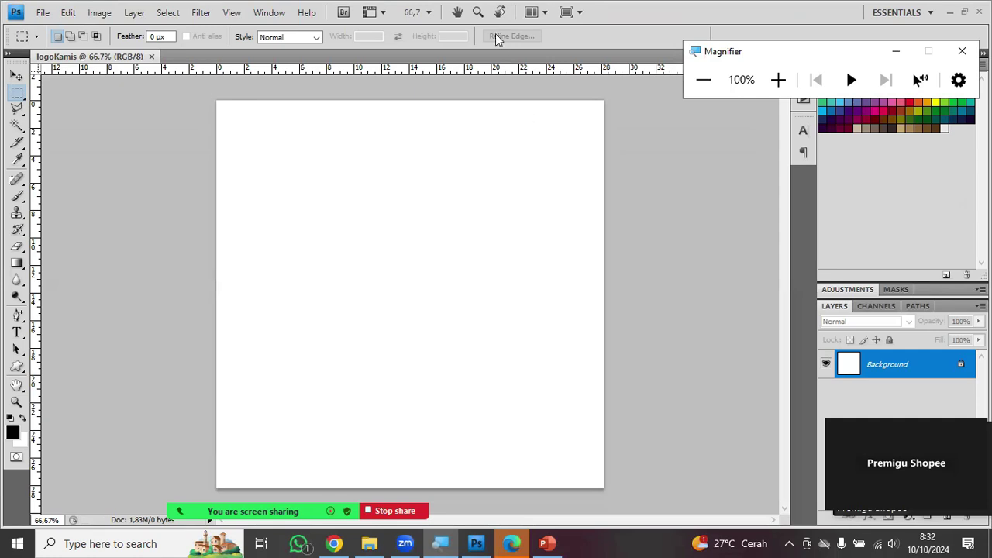
pyautogui.click(673, 11)
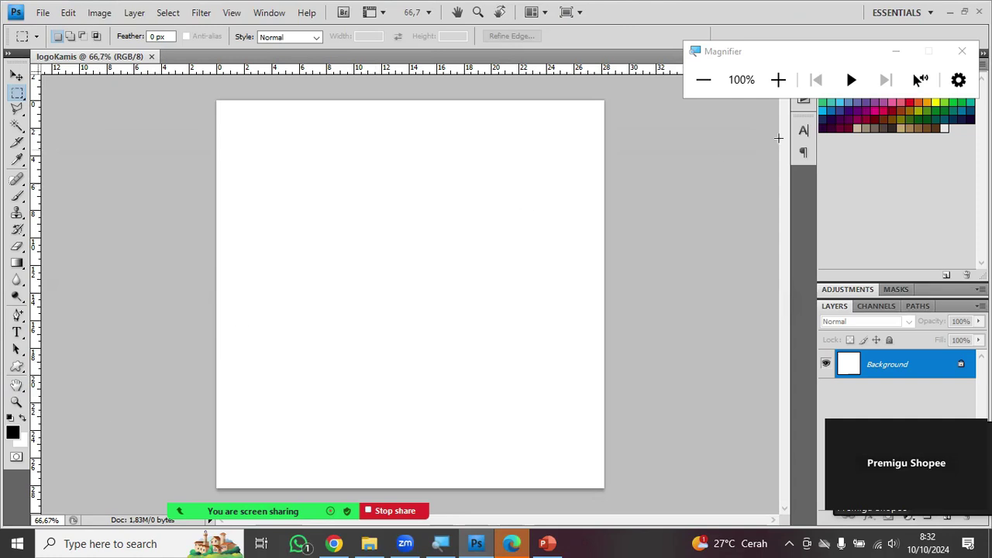
# - Activate the Custom Shape Tool from the group of shape tools
pyautogui.click(778, 81)
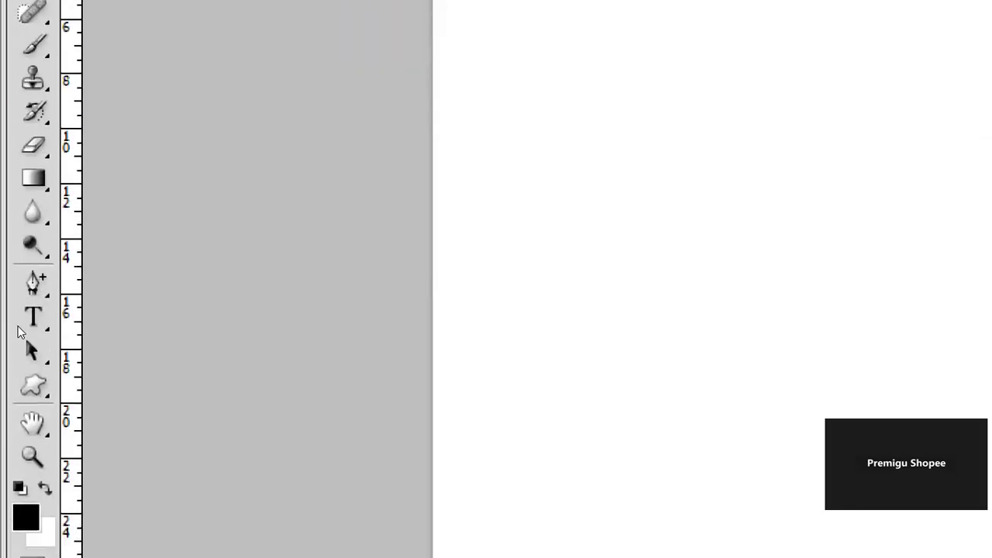
pyautogui.moveTo(21, 377); pyautogui.dragTo(58, 369)
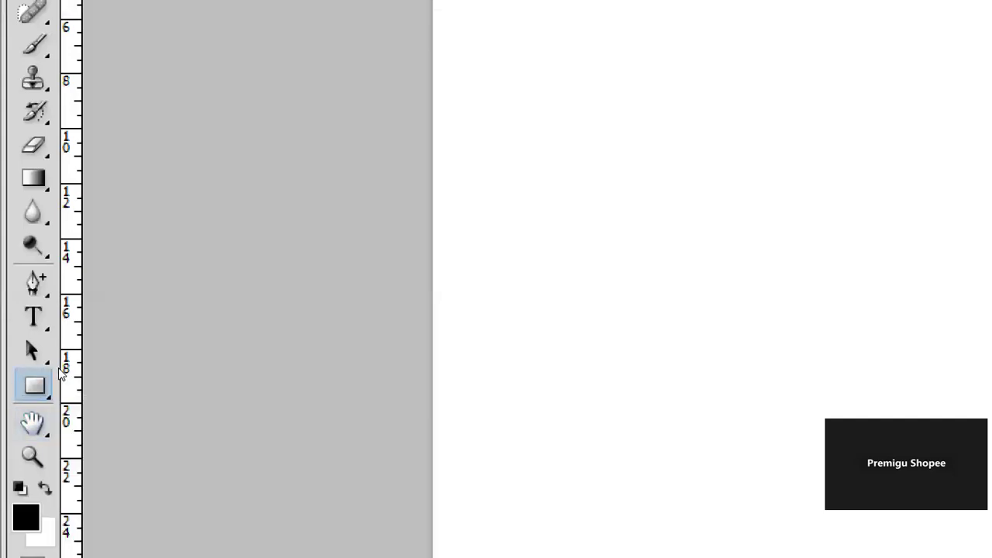
pyautogui.click(19, 369)
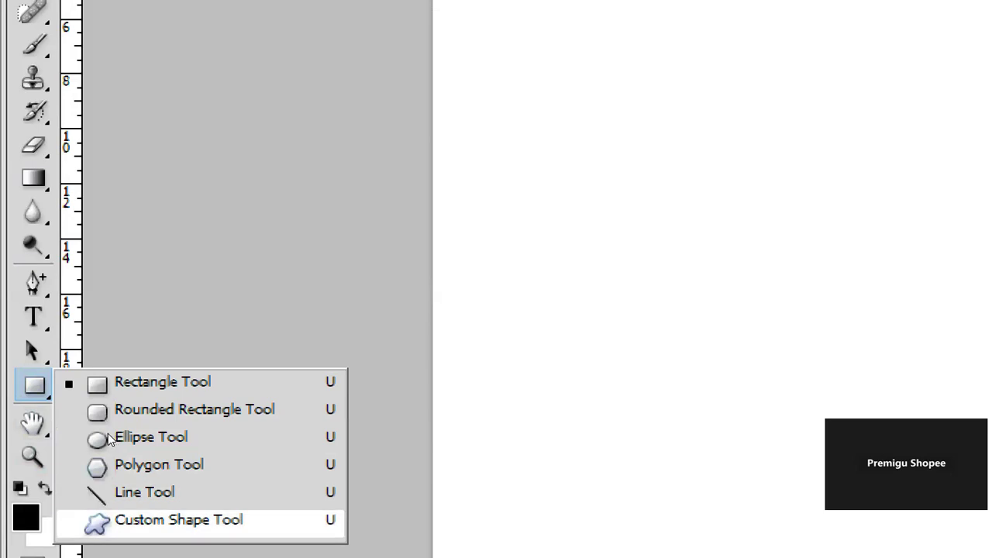
pyautogui.press('Down')
pyautogui.press('Down')
pyautogui.press('Down')
pyautogui.press('Down')
pyautogui.press('Down')
pyautogui.press('Down')
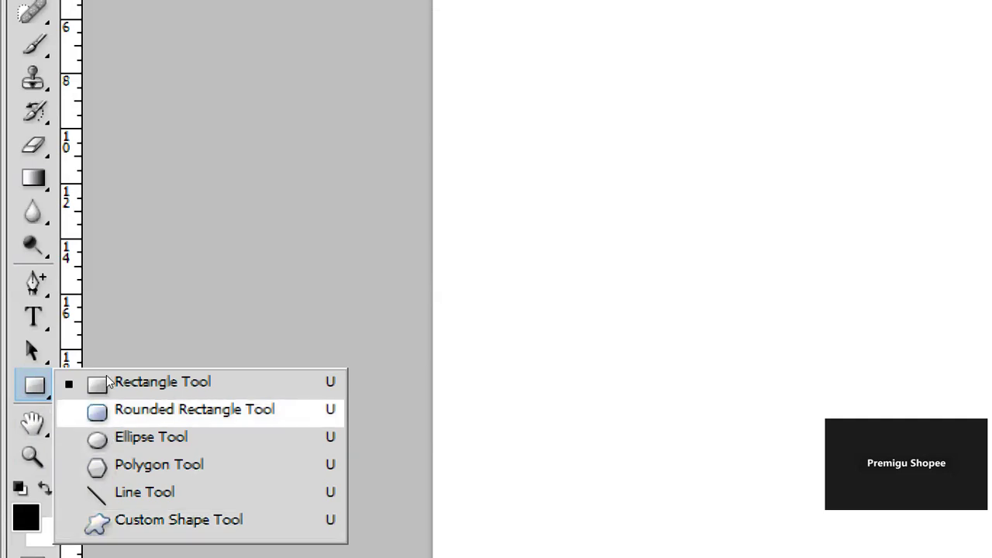
pyautogui.press('Return')
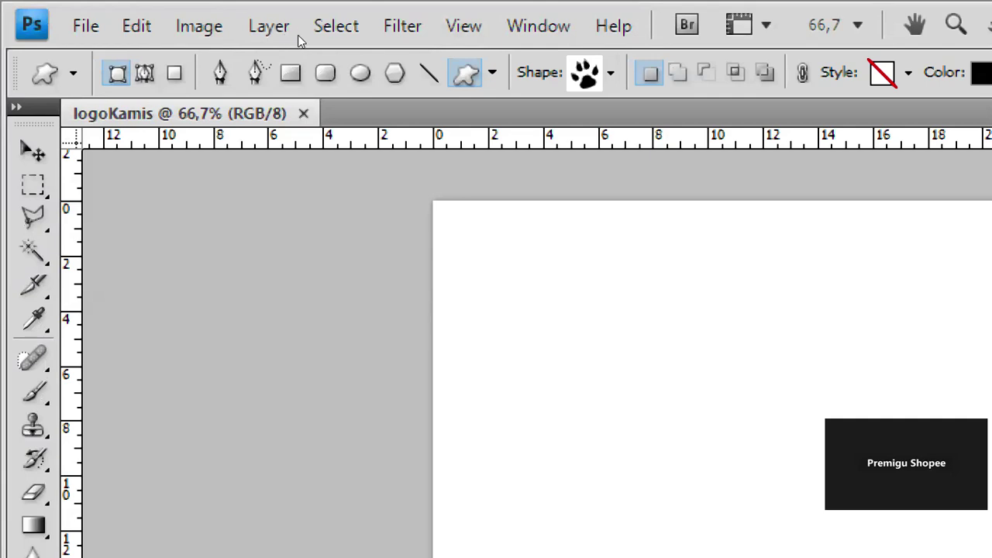
# - Load the All shape set for the Custom Shape Tool, replacing the current shapes
pyautogui.click(611, 73)
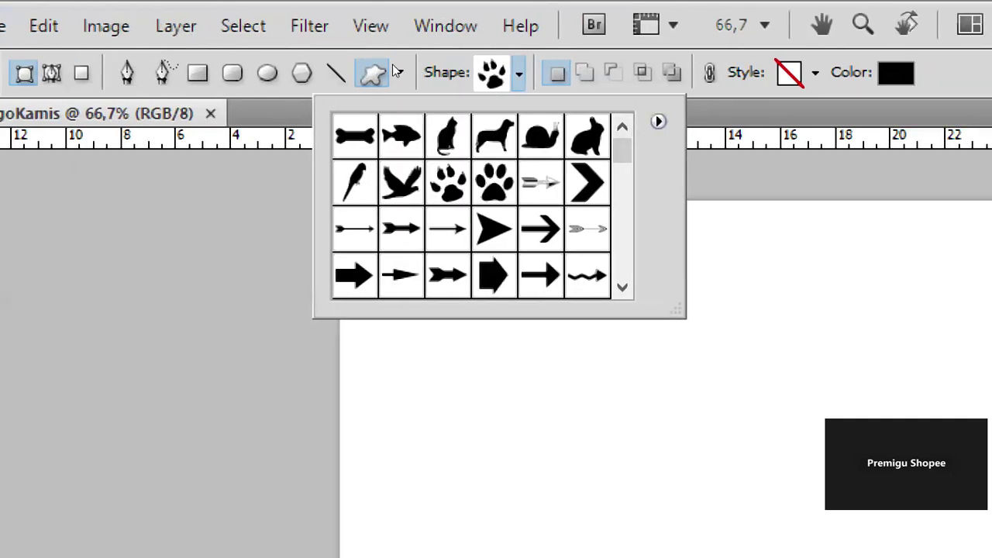
pyautogui.click(659, 121)
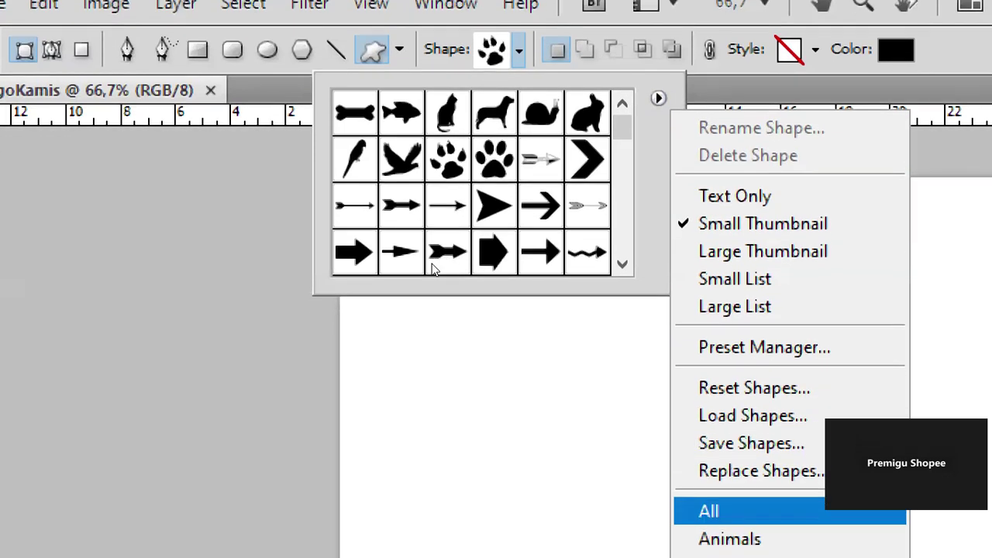
pyautogui.press('Return')
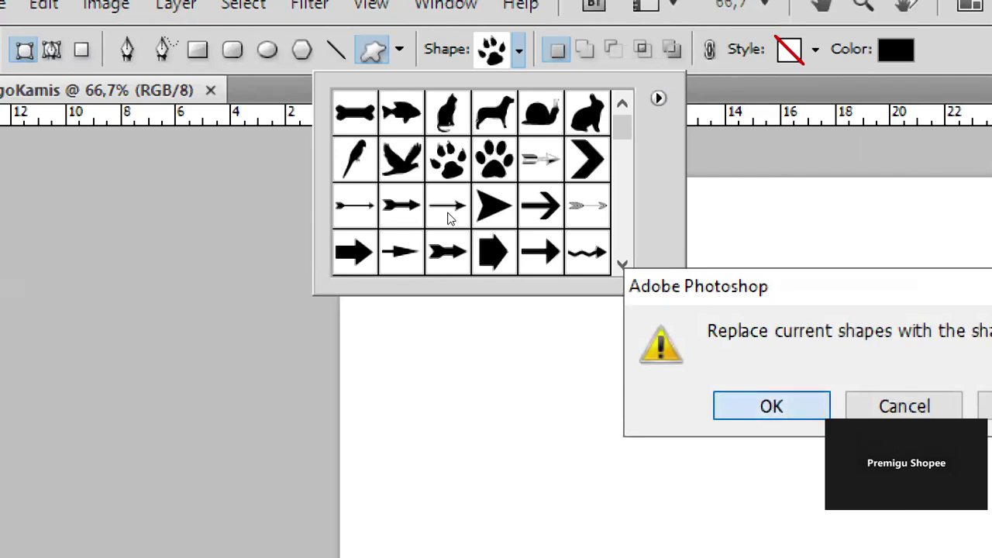
pyautogui.press('Return')
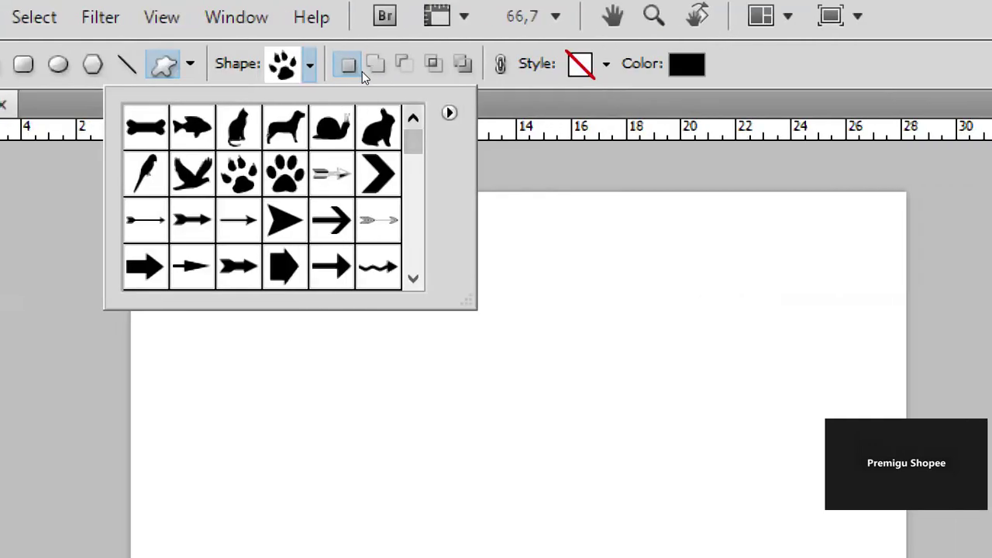
# - Look through the available custom shapes, from animals and arrows to symbols and signs, for logo elements
pyautogui.scroll(-3, 356, 95)
pyautogui.scroll(4, 356, 95)
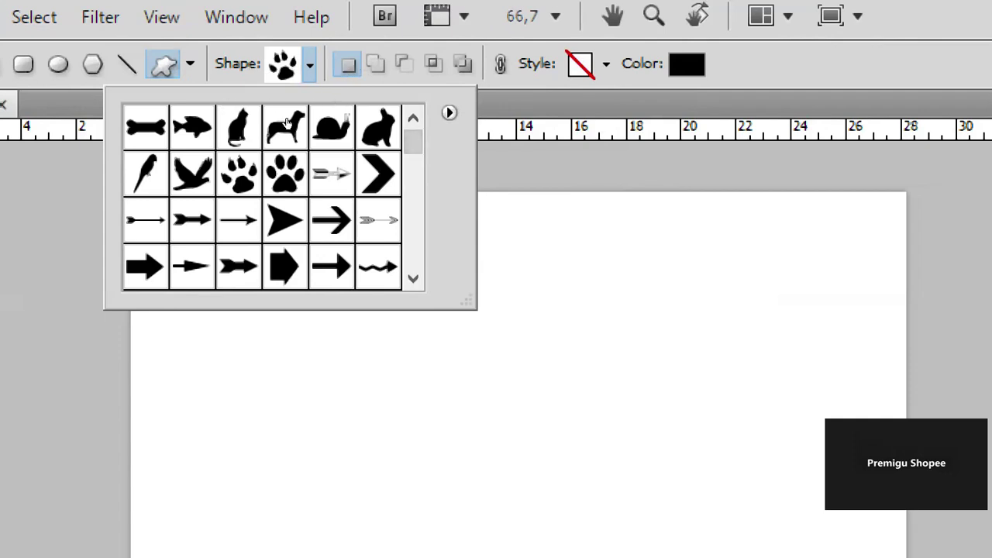
pyautogui.scroll(-10, 356, 75)
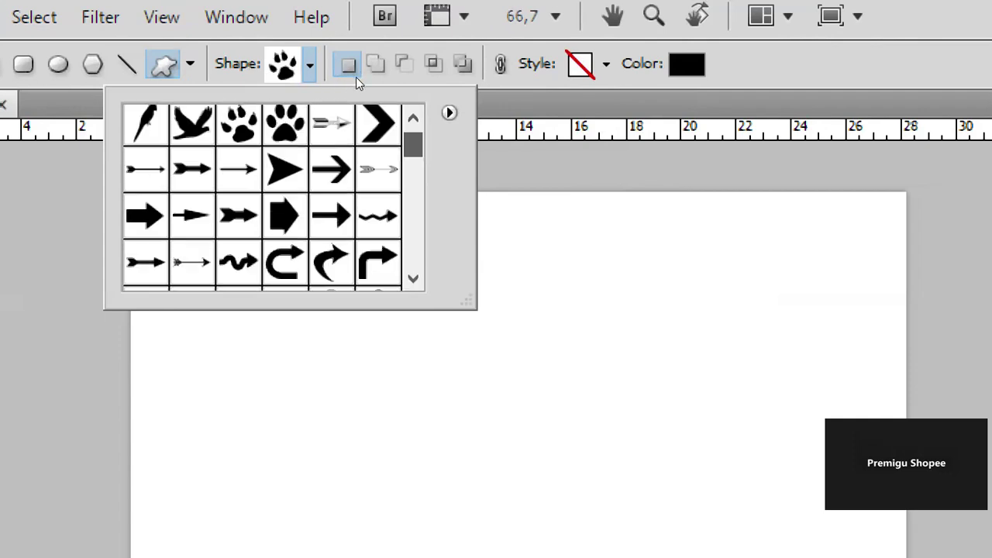
pyautogui.scroll(-4, 359, 92)
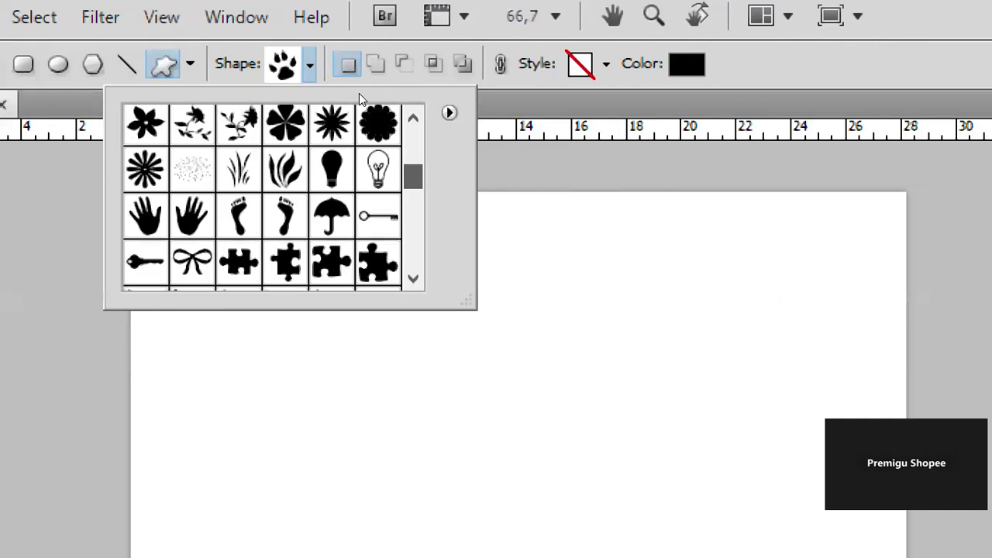
pyautogui.scroll(8, 359, 87)
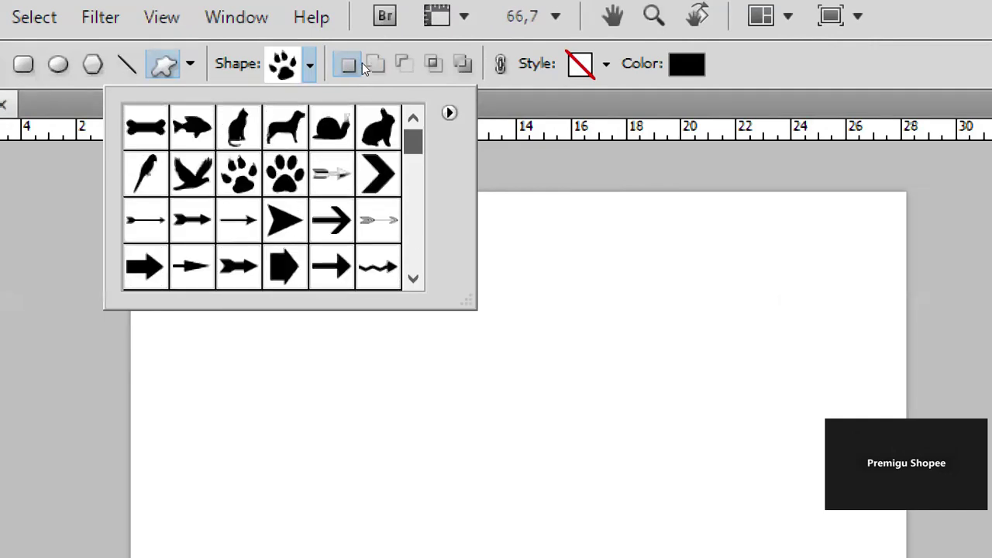
pyautogui.scroll(-15, 361, 89)
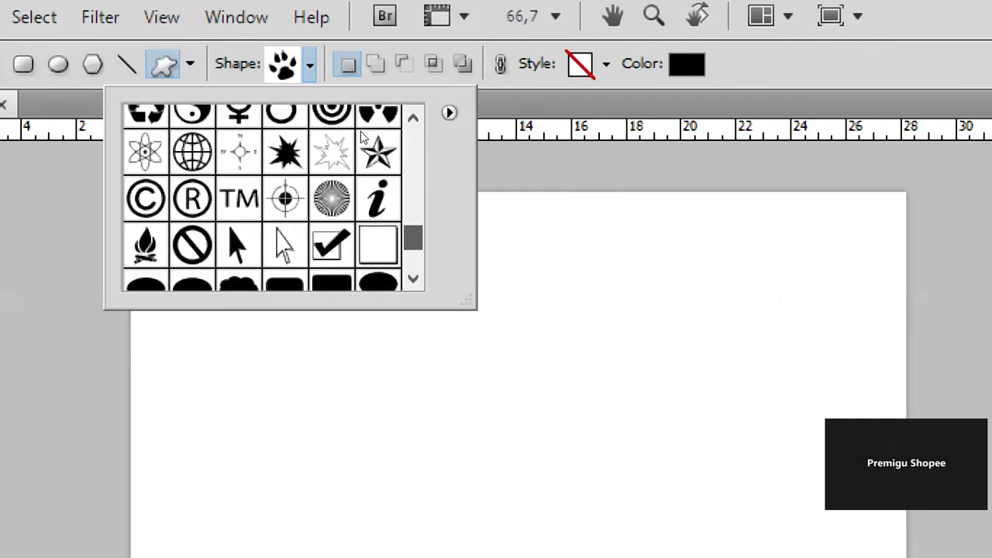
pyautogui.scroll(6, 362, 138)
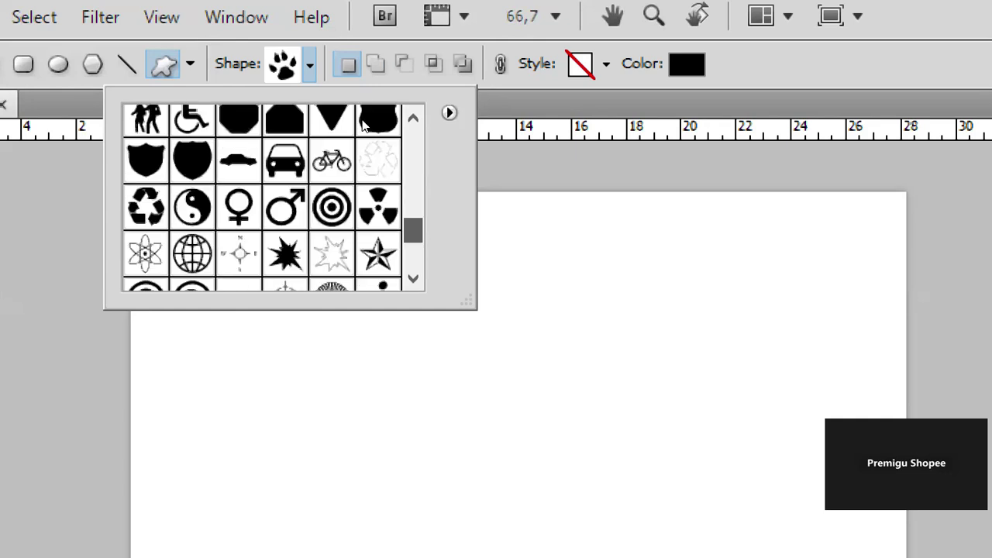
pyautogui.scroll(2, 363, 124)
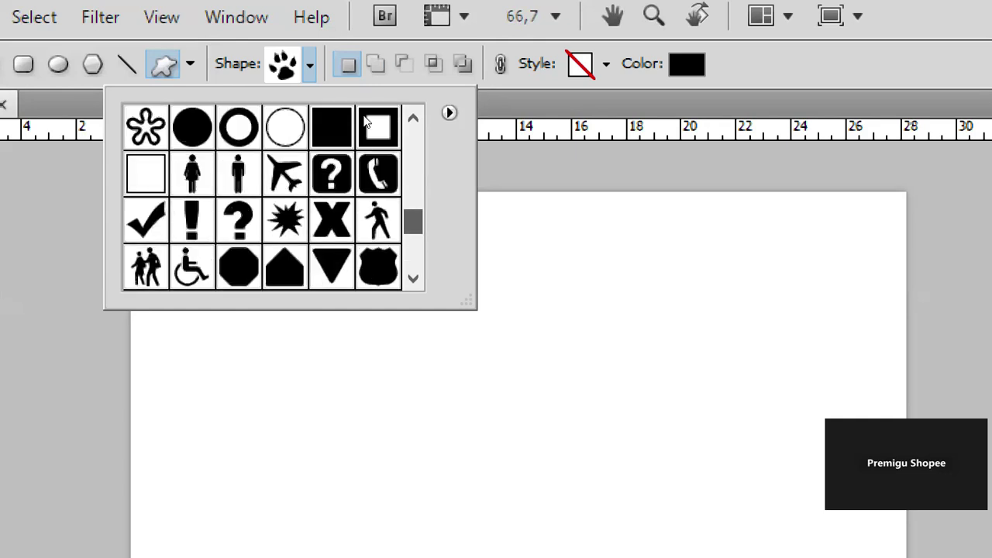
pyautogui.scroll(5, 363, 110)
pyautogui.scroll(6, 365, 104)
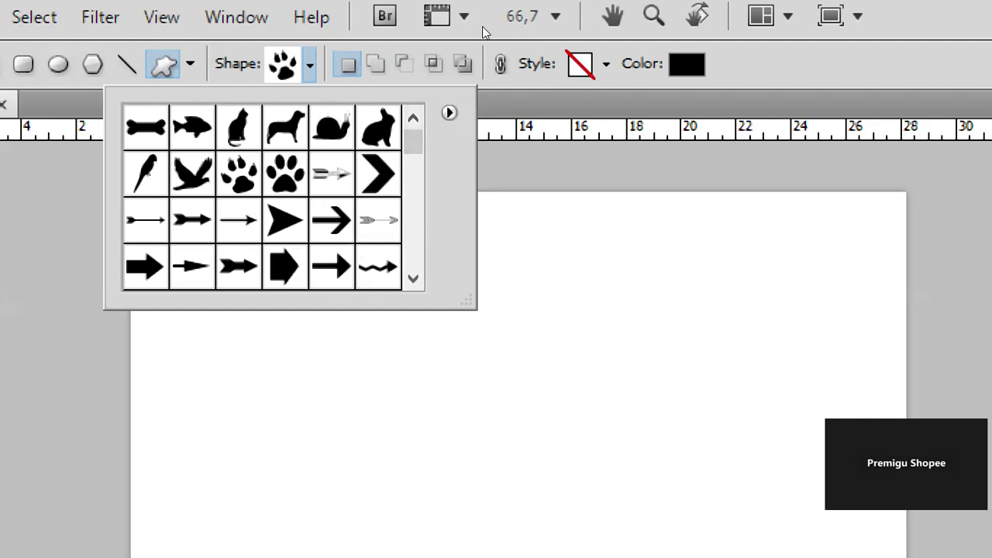
pyautogui.click(449, 113)
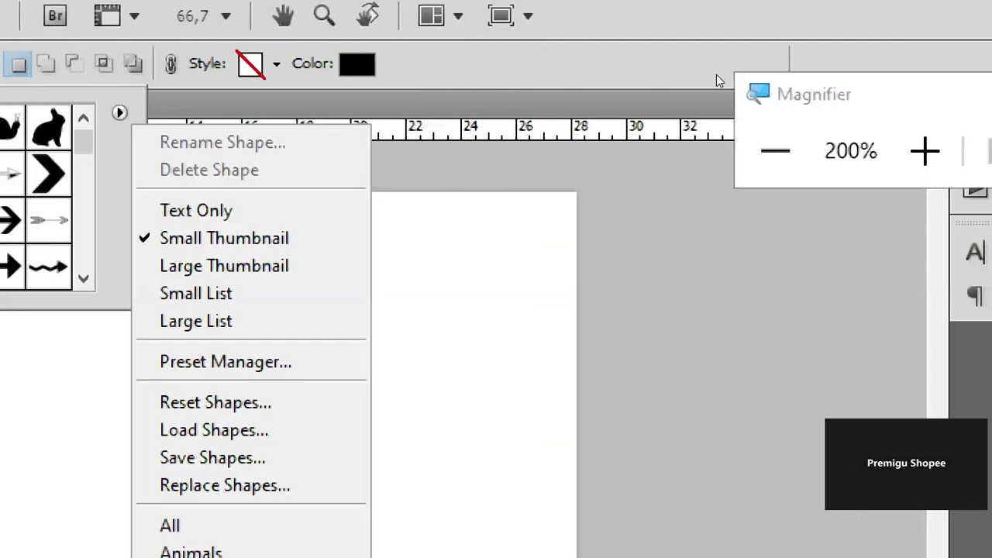
pyautogui.click(783, 150)
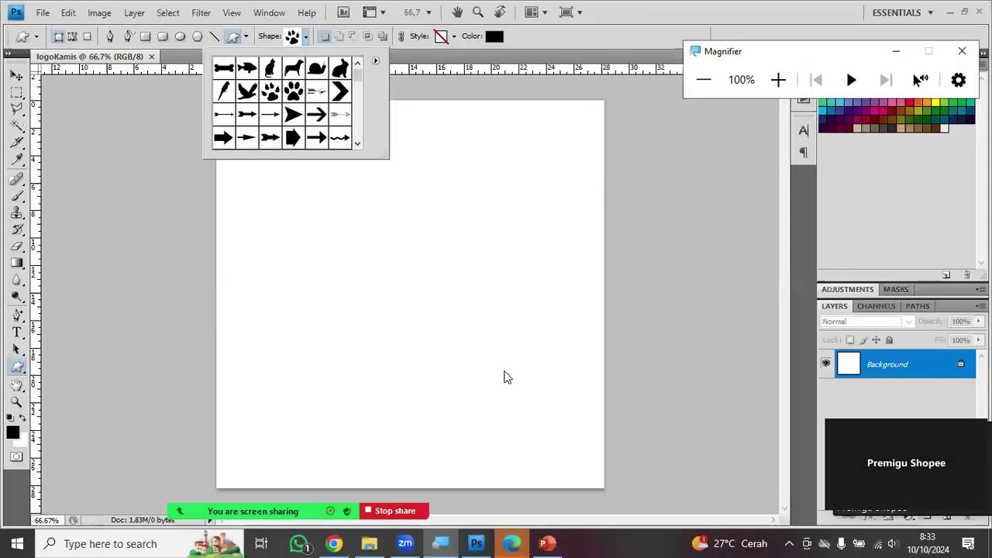
# - Switch to Chrome and open a new tab in a separate browser window
pyautogui.click(335, 543)
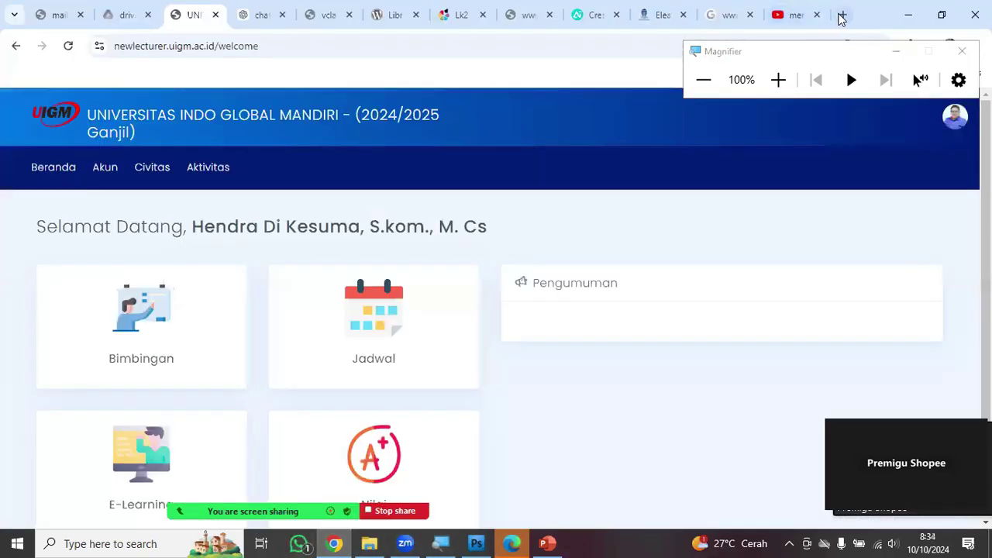
pyautogui.click(841, 15)
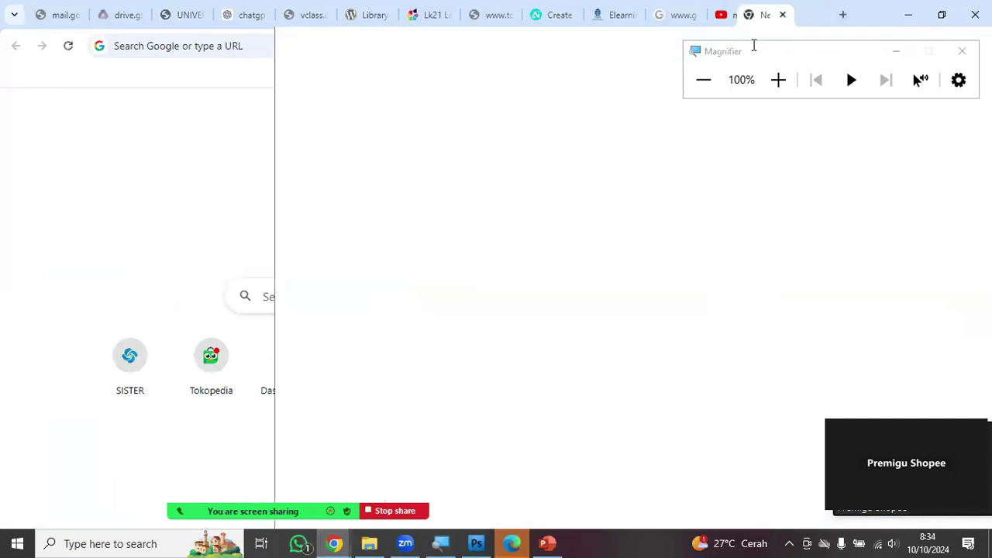
pyautogui.moveTo(753, 45); pyautogui.dragTo(525, 60)
pyautogui.doubleClick(468, 60)
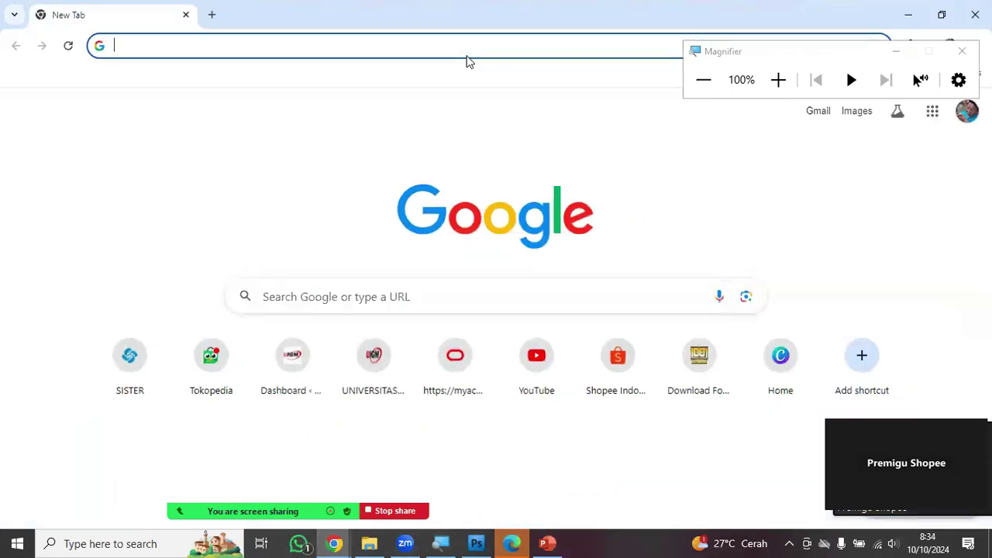
pyautogui.moveTo(842, 55); pyautogui.dragTo(856, 92)
# - Search Google for "logo mochi" and examine the image results for logo design references
pyautogui.click(435, 48)
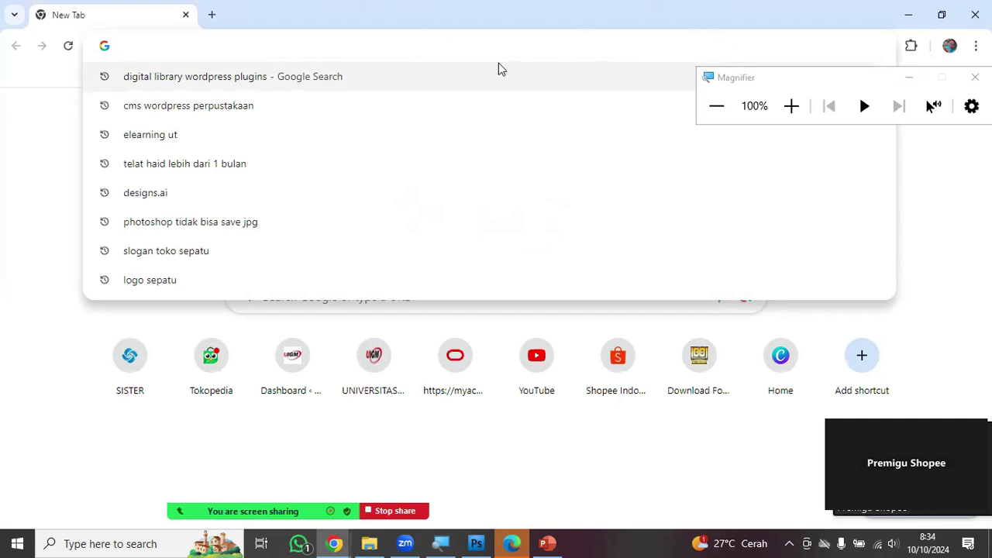
pyautogui.write('logo mochi')
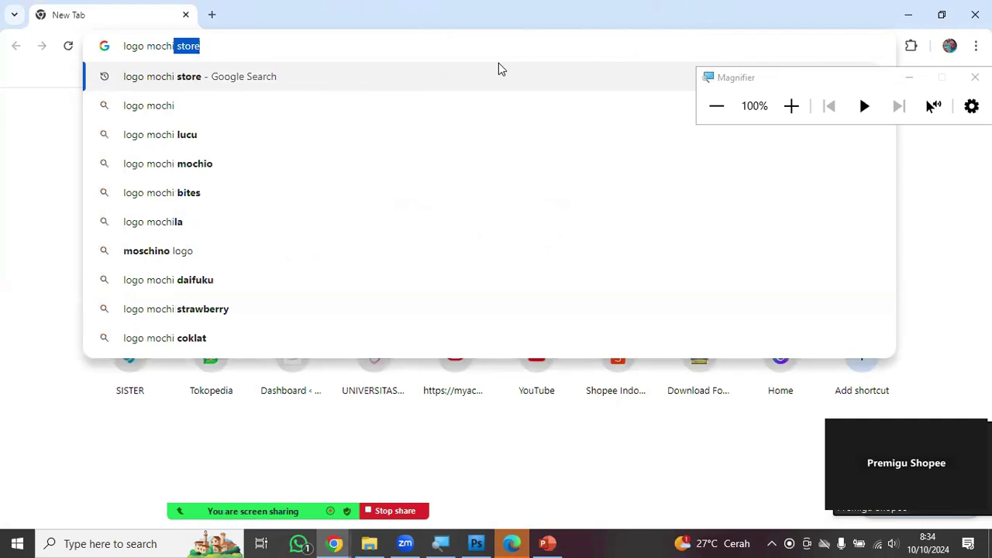
pyautogui.press('BackSpace')
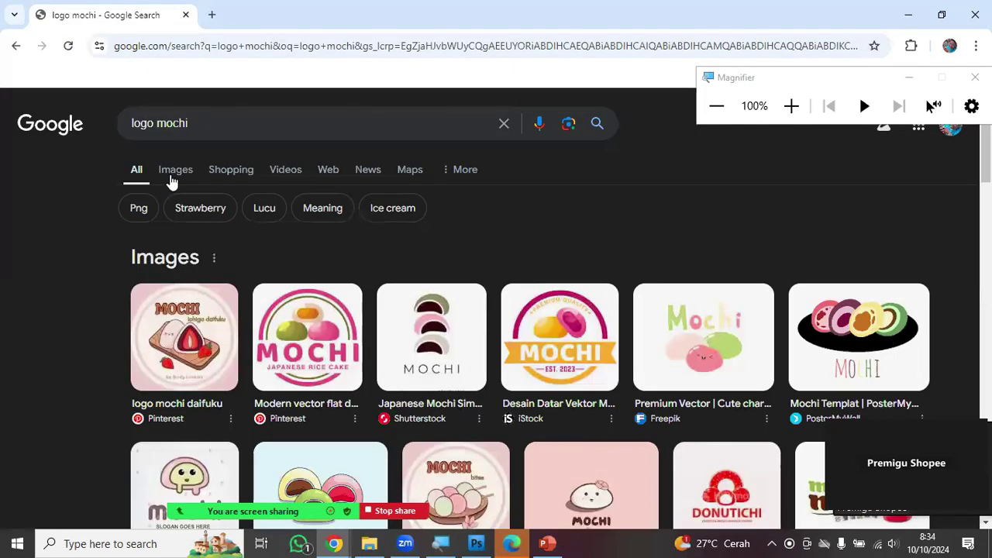
pyautogui.click(173, 180)
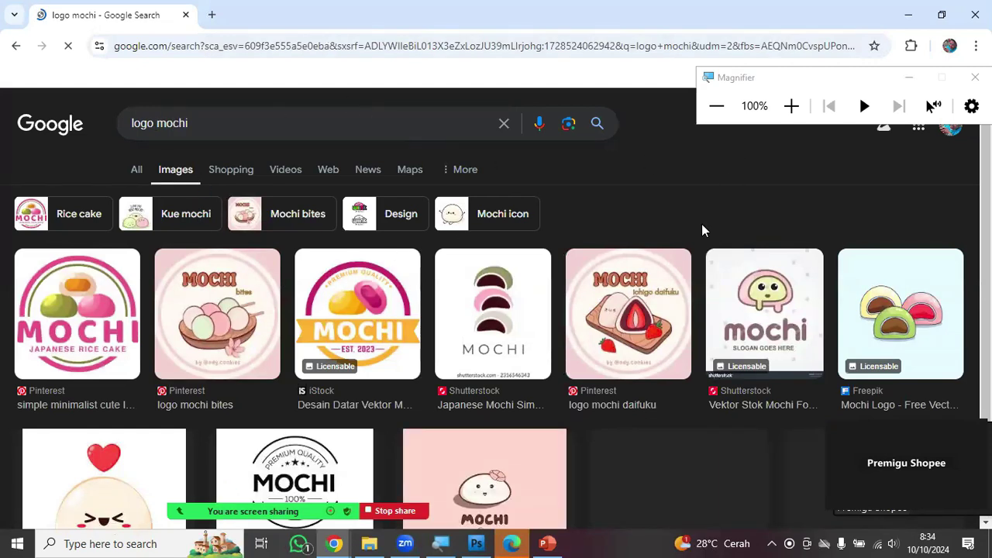
pyautogui.scroll(-1, 702, 224)
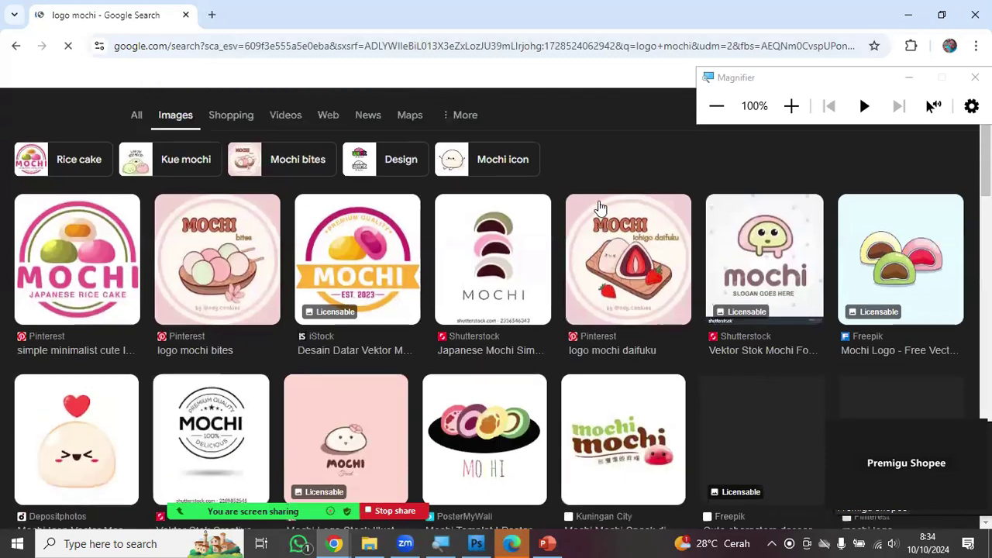
pyautogui.scroll(1, 599, 207)
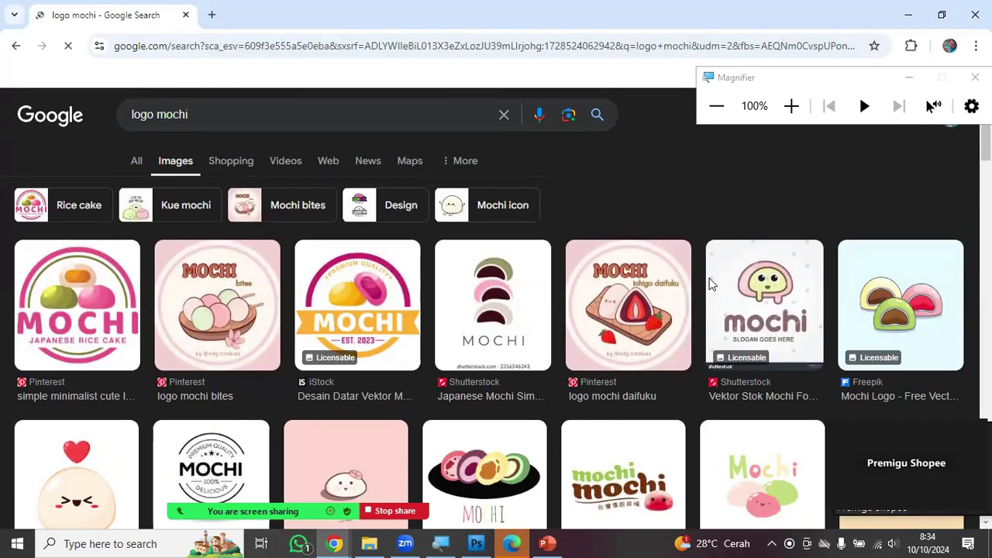
pyautogui.scroll(-3, 806, 265)
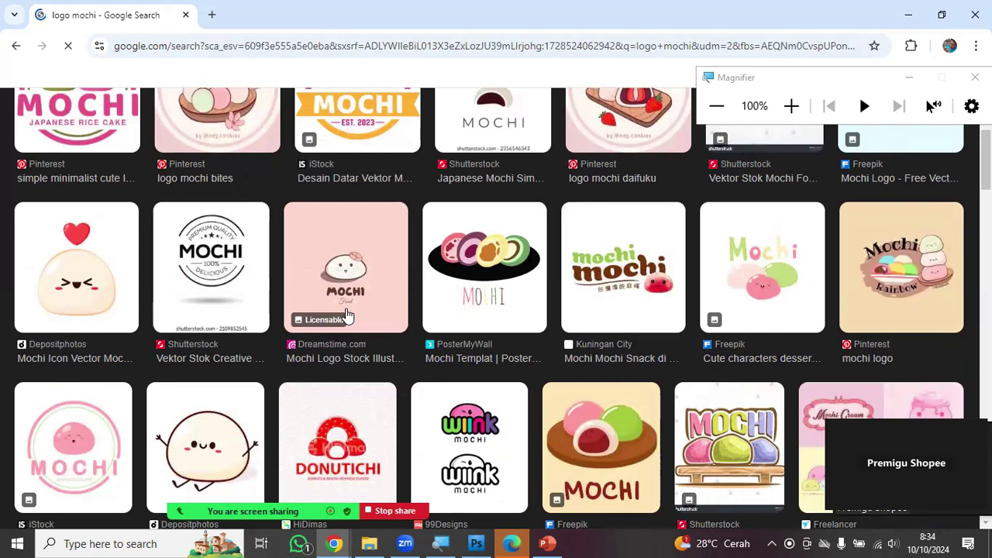
# - Look through the "logo mochi" image results for design references, and reload the results page
pyautogui.scroll(3, 490, 368)
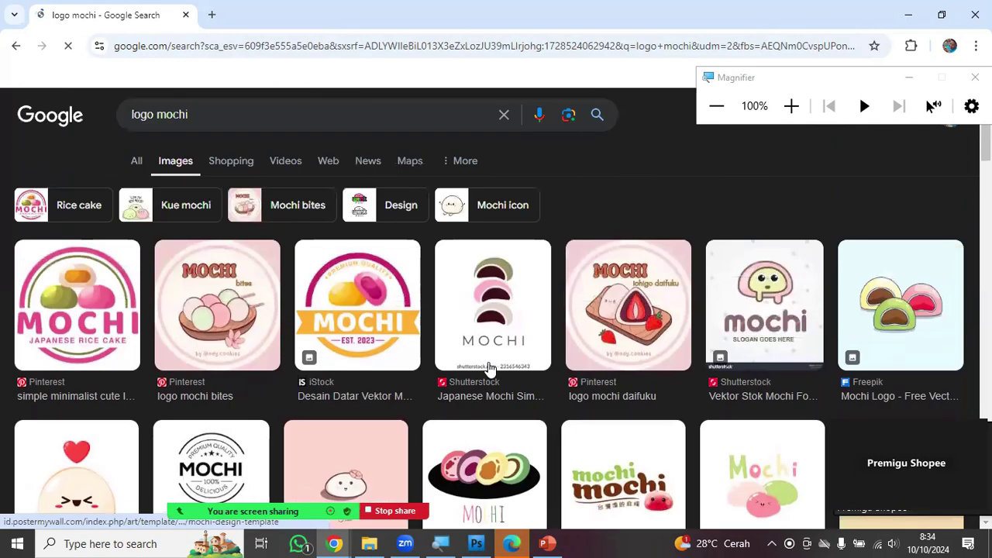
pyautogui.scroll(-8, 491, 367)
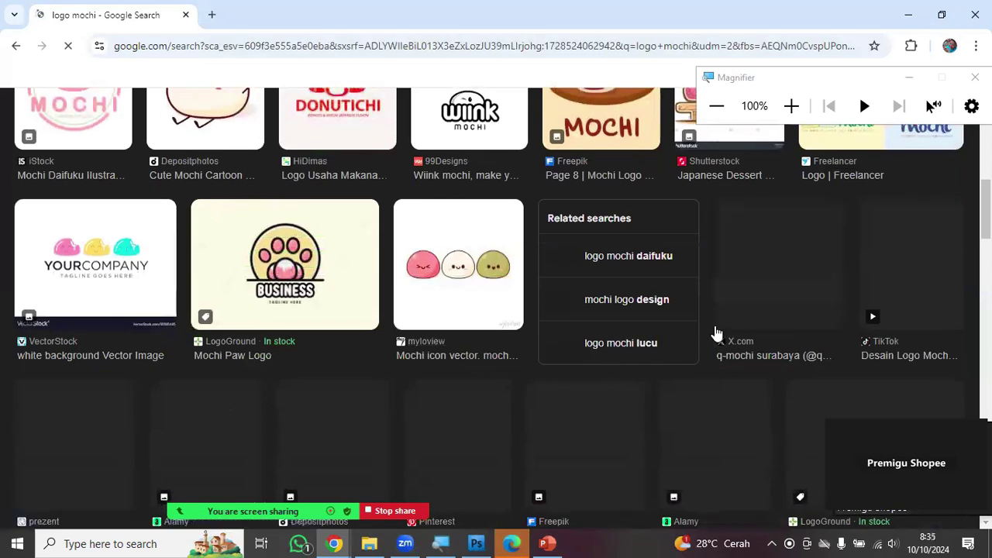
pyautogui.scroll(3, 745, 311)
pyautogui.scroll(2, 721, 284)
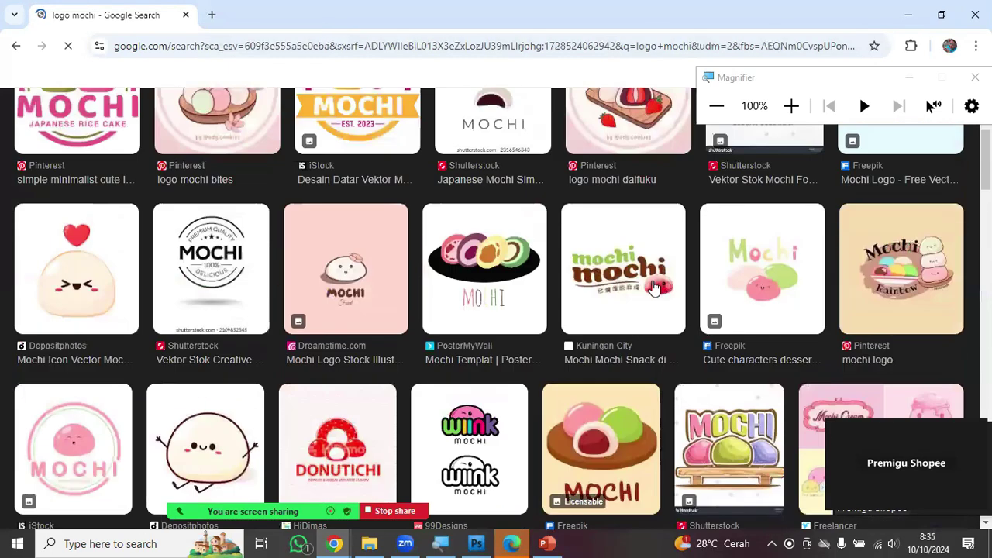
pyautogui.scroll(3, 620, 279)
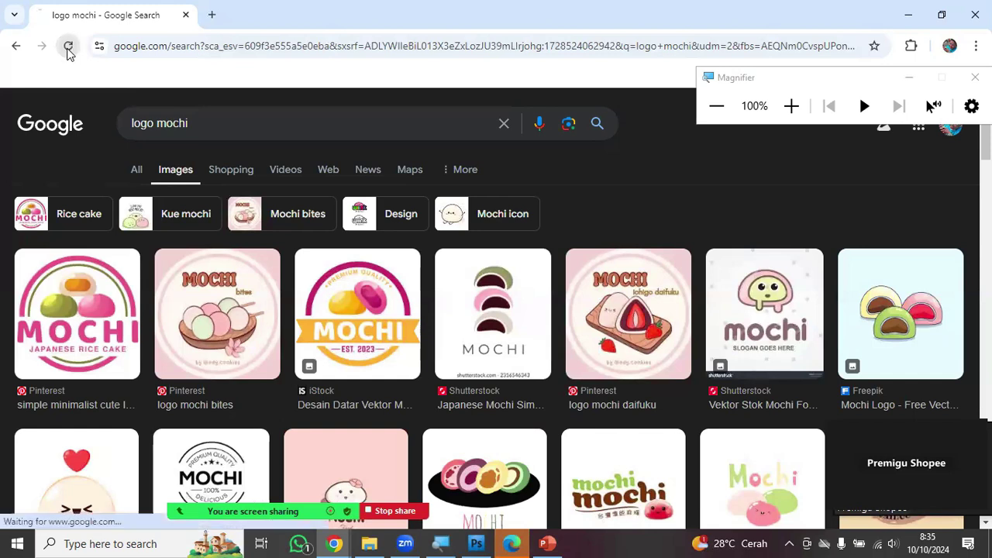
pyautogui.click(69, 47)
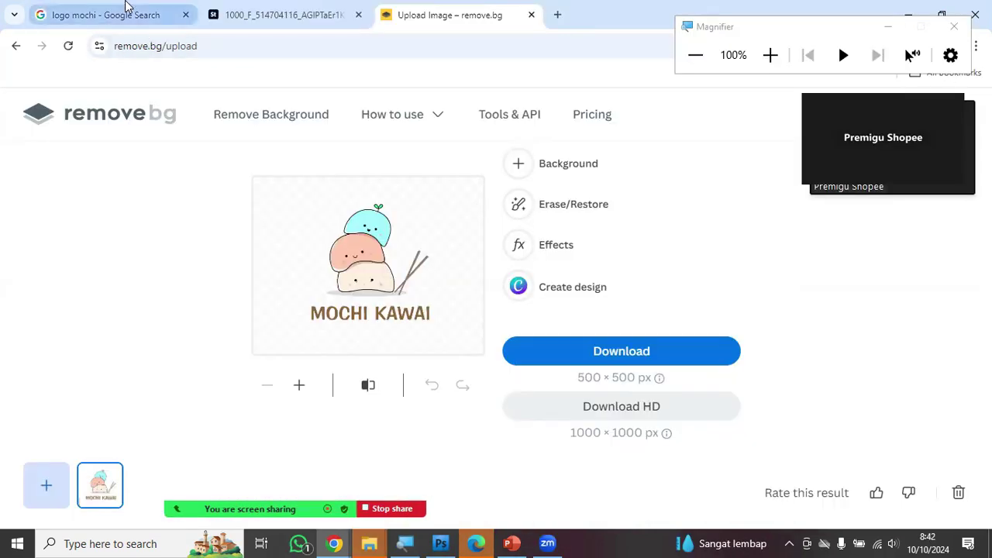
# - Return to the Google results tab and examine the large mochi logo images
pyautogui.click(124, 14)
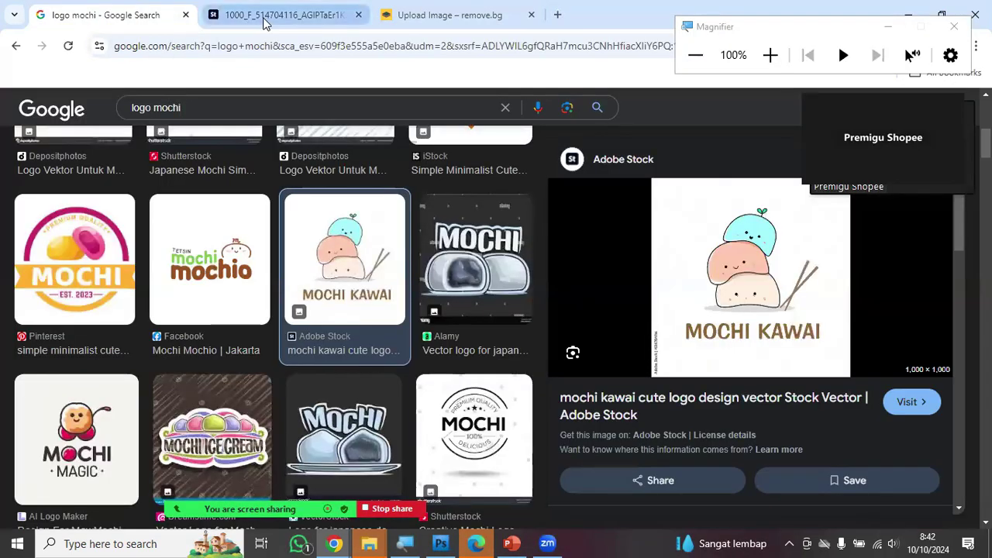
pyautogui.scroll(5, 325, 333)
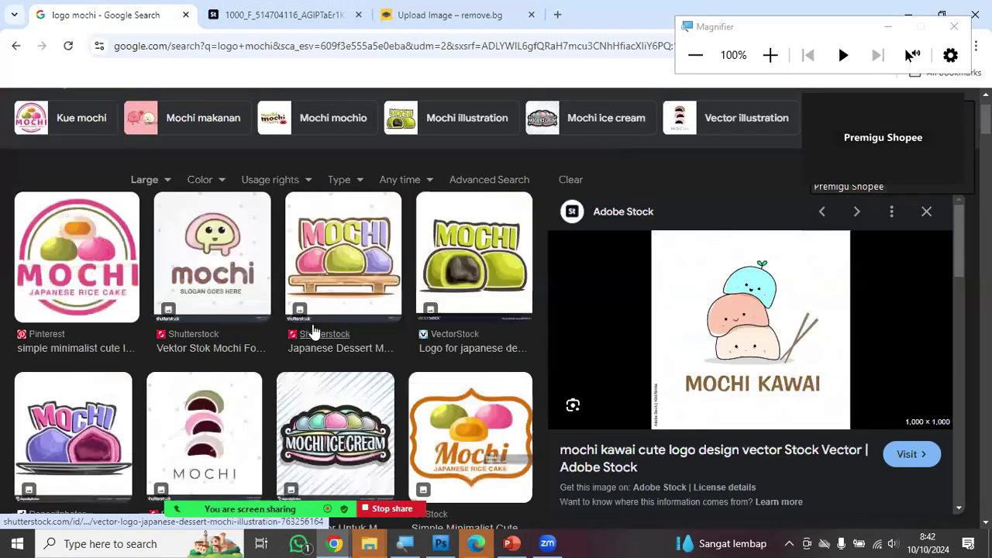
pyautogui.scroll(-12, 311, 332)
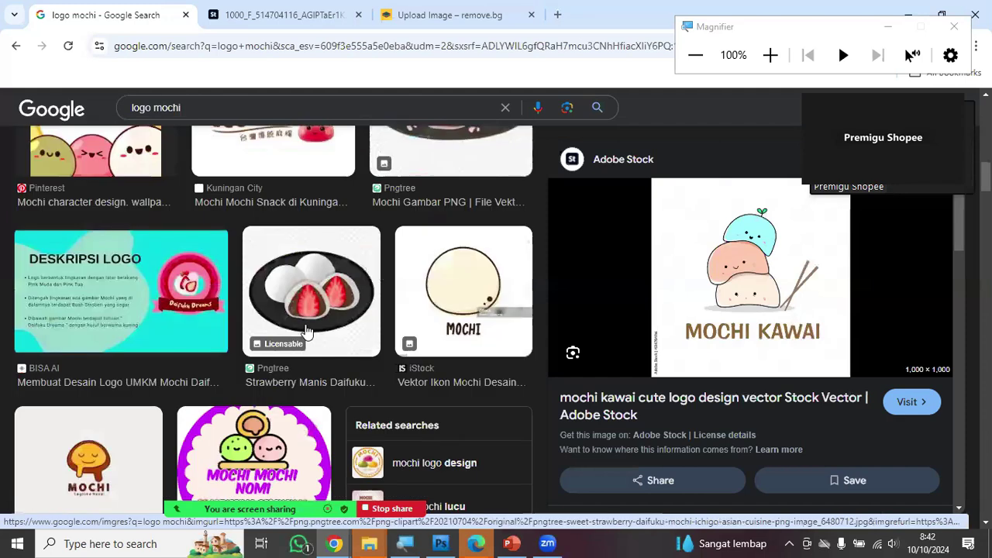
pyautogui.scroll(6, 306, 332)
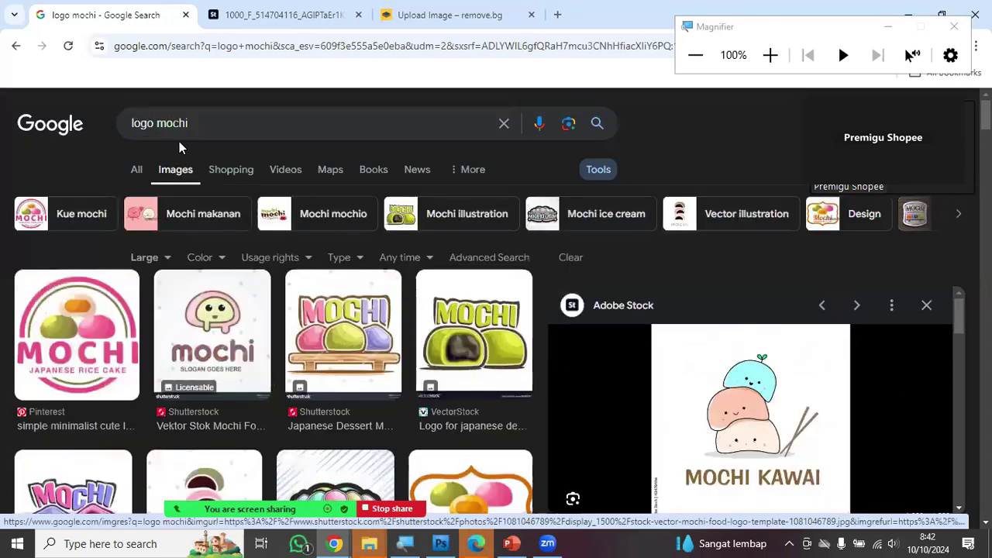
# - Change the Google image search to "logo tshirt"
pyautogui.moveTo(200, 124); pyautogui.dragTo(154, 126)
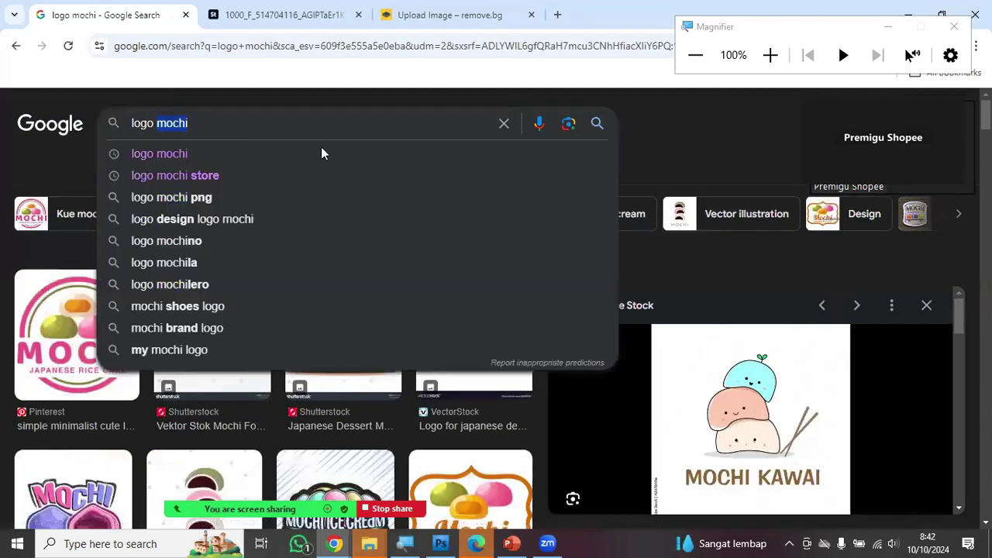
pyautogui.write('tshirt')
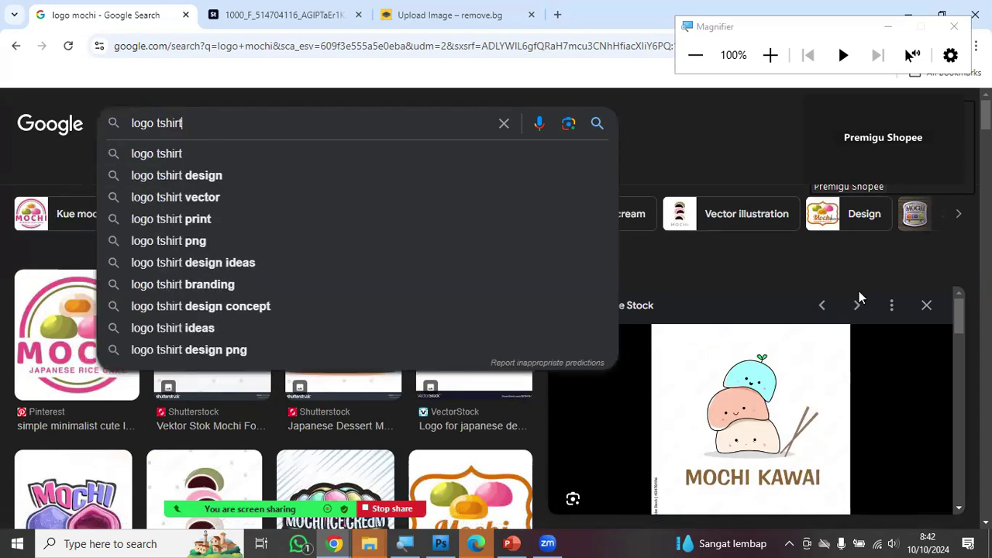
pyautogui.press('Return')
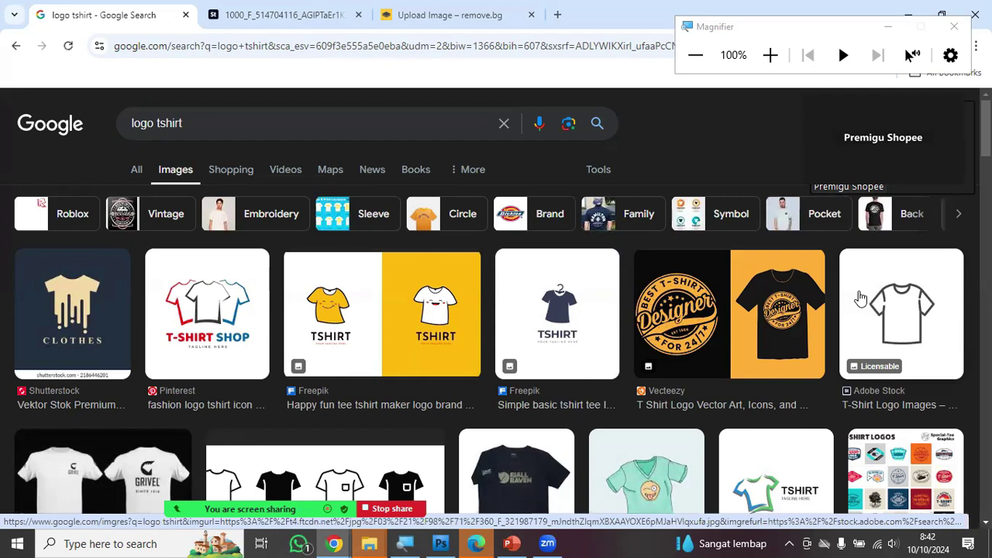
# - Examine the T-shirt logo image results for a simple line-style shirt logo to use as a reference
pyautogui.scroll(-1, 301, 335)
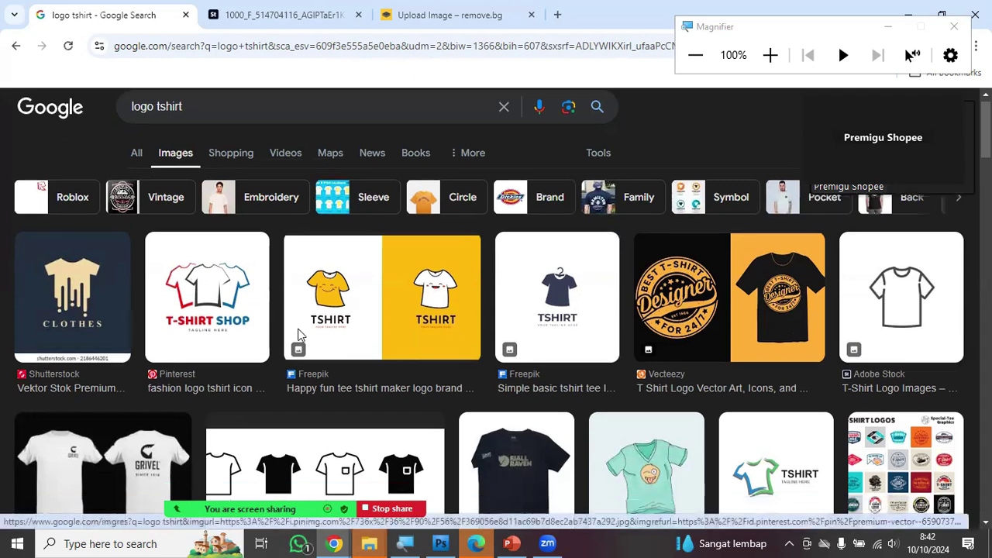
pyautogui.scroll(-3, 302, 336)
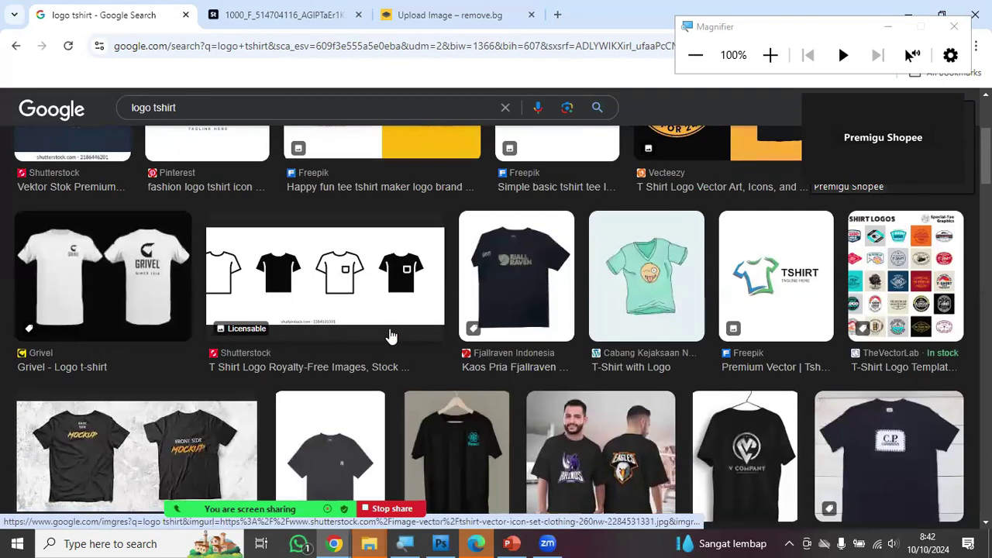
pyautogui.scroll(-5, 390, 335)
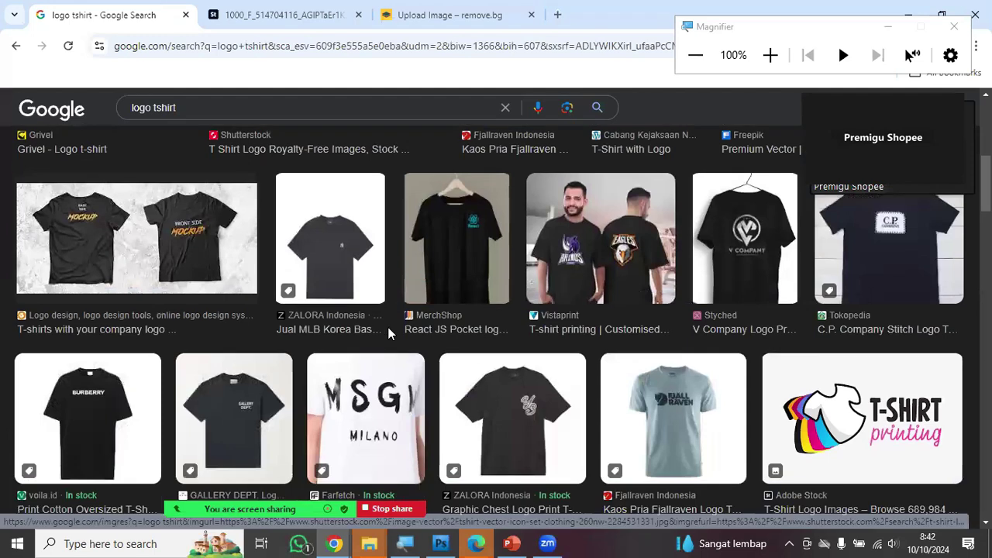
pyautogui.scroll(-5, 390, 335)
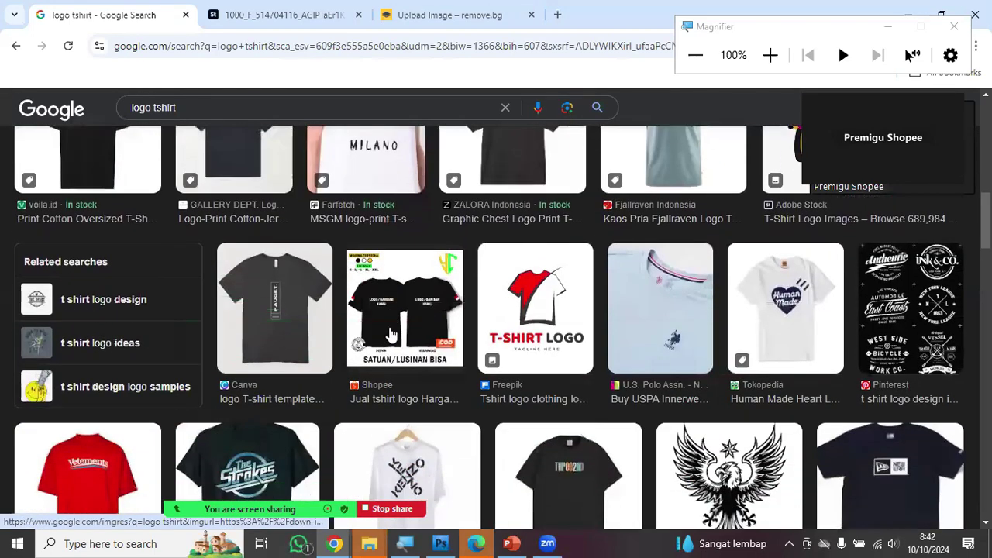
pyautogui.scroll(-1, 390, 332)
pyautogui.scroll(2, 390, 331)
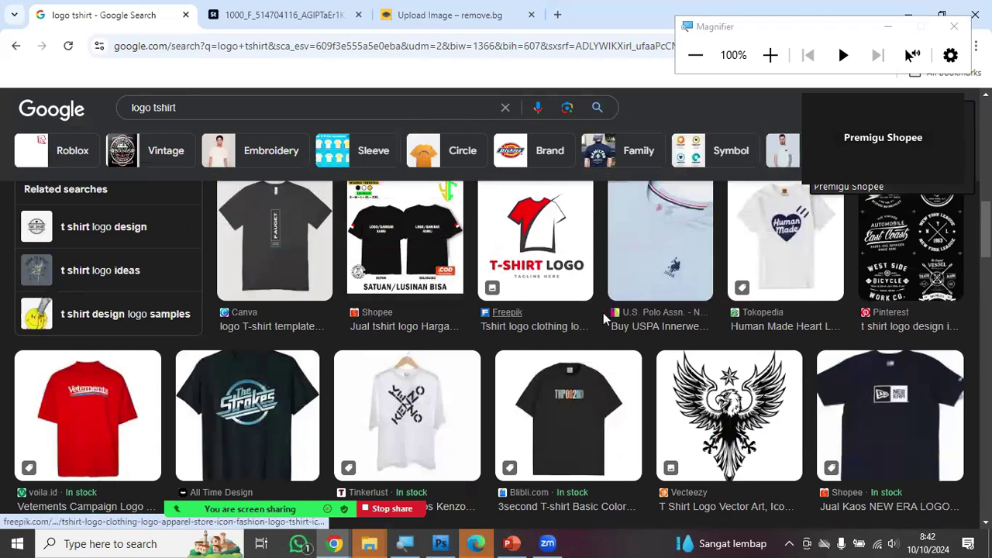
pyautogui.scroll(1, 608, 319)
pyautogui.scroll(-4, 608, 319)
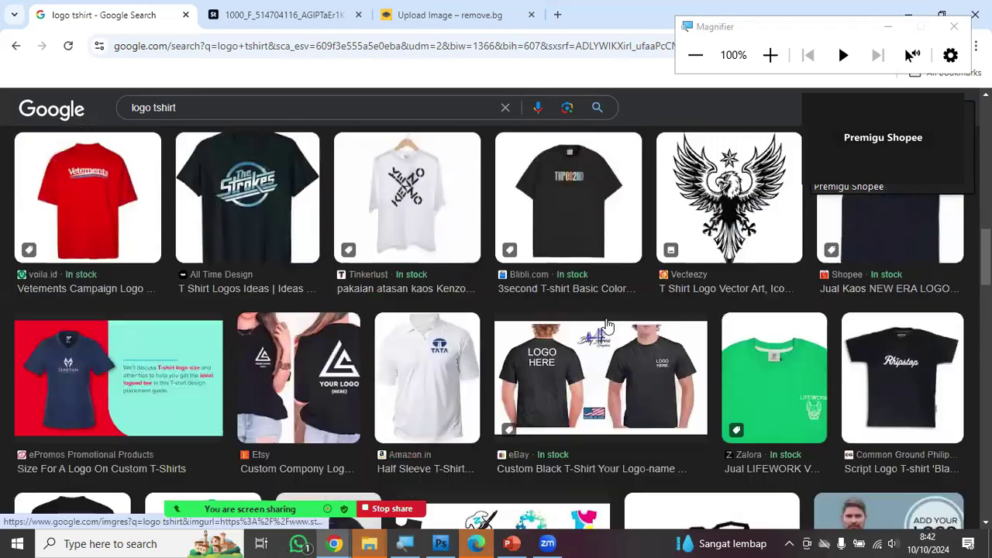
pyautogui.scroll(-2, 609, 325)
pyautogui.scroll(-3, 609, 326)
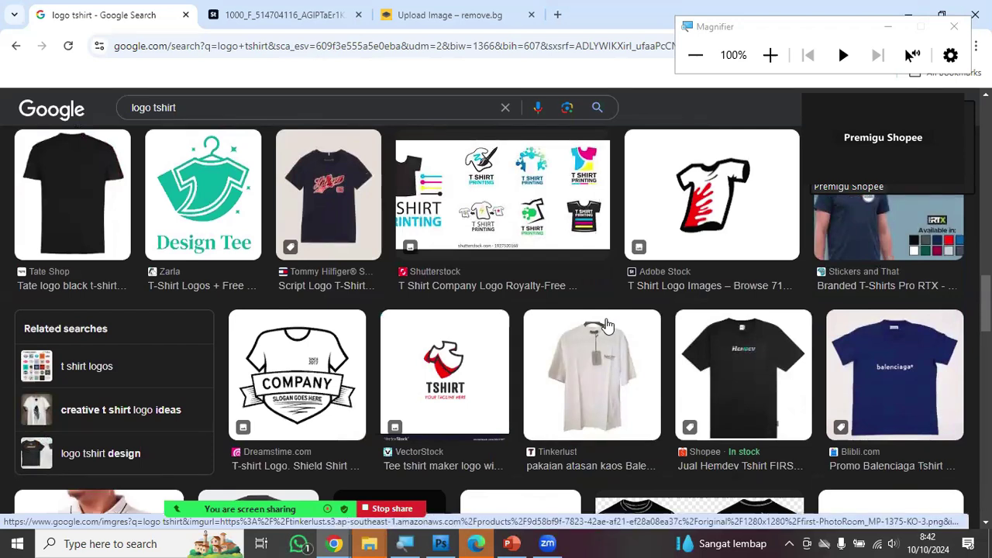
pyautogui.scroll(-4, 607, 325)
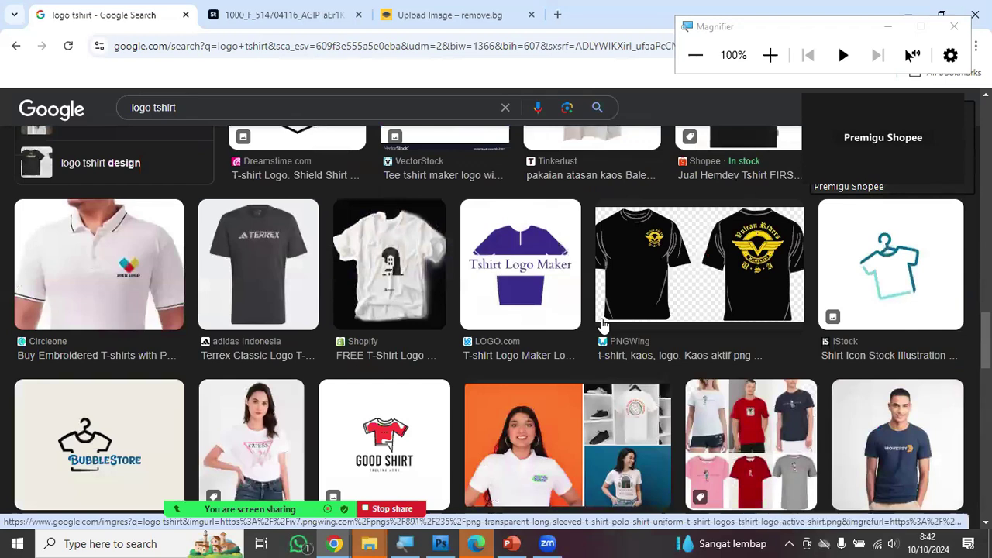
pyautogui.scroll(-1, 604, 326)
pyautogui.scroll(1, 603, 326)
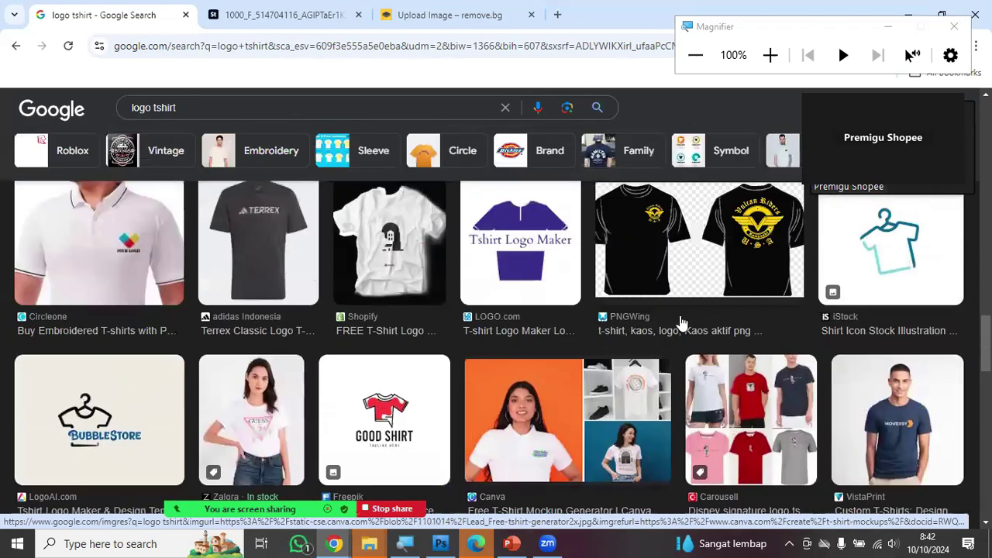
# - Open the iStock shirt-on-hanger icon image in its own tab and switch to it
pyautogui.click(868, 264)
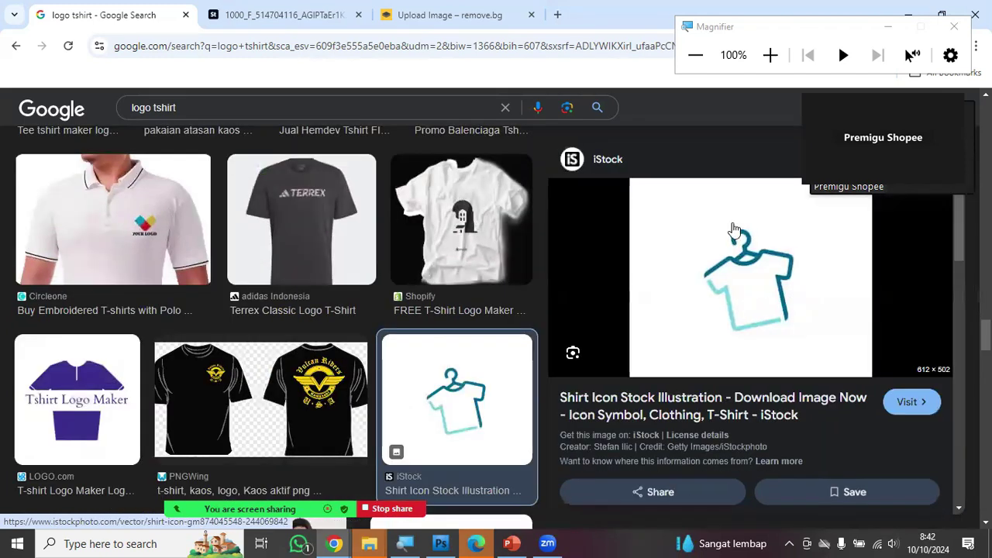
pyautogui.rightClick(742, 264)
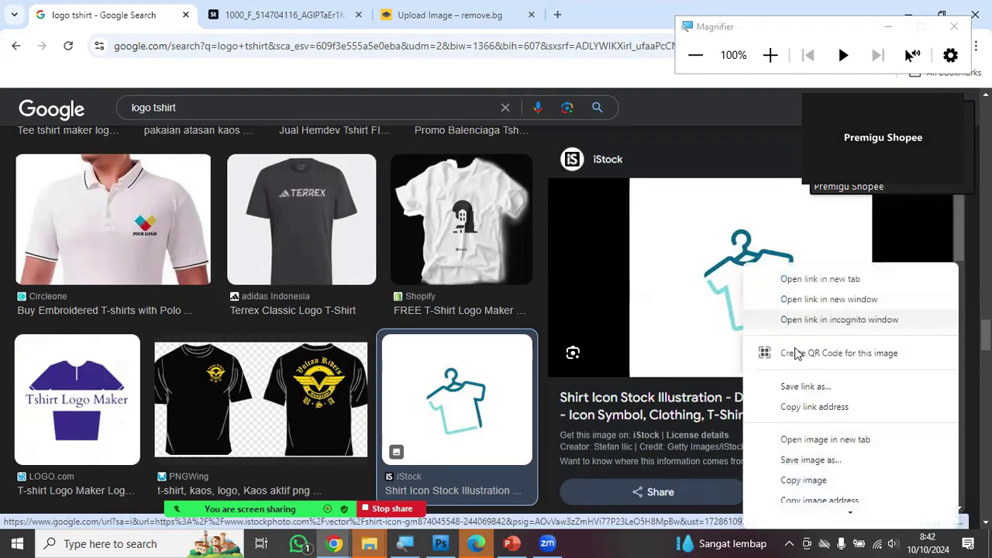
pyautogui.click(837, 439)
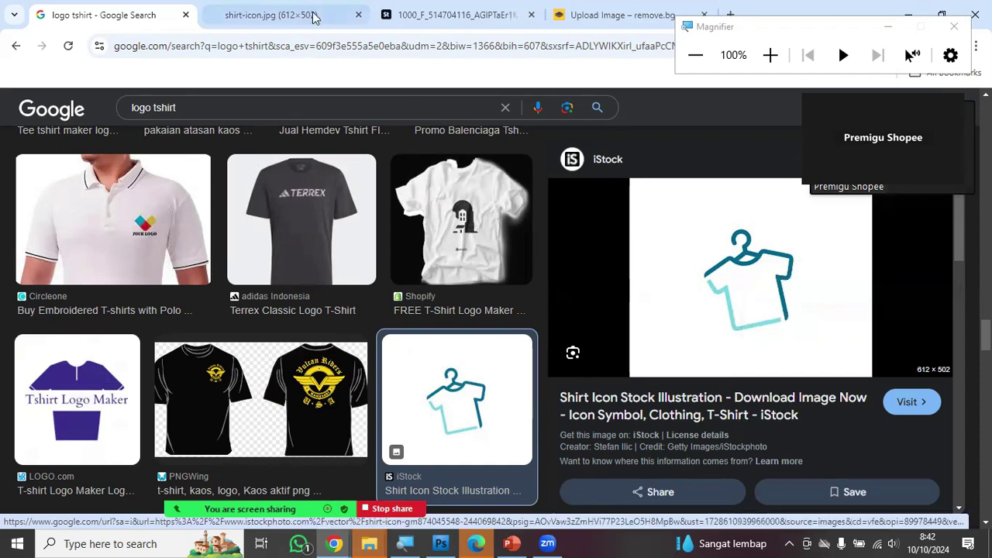
pyautogui.click(290, 14)
# - Save the shirt-on-hanger image as a JPEG named tshirt in the logo folder
pyautogui.rightClick(543, 269)
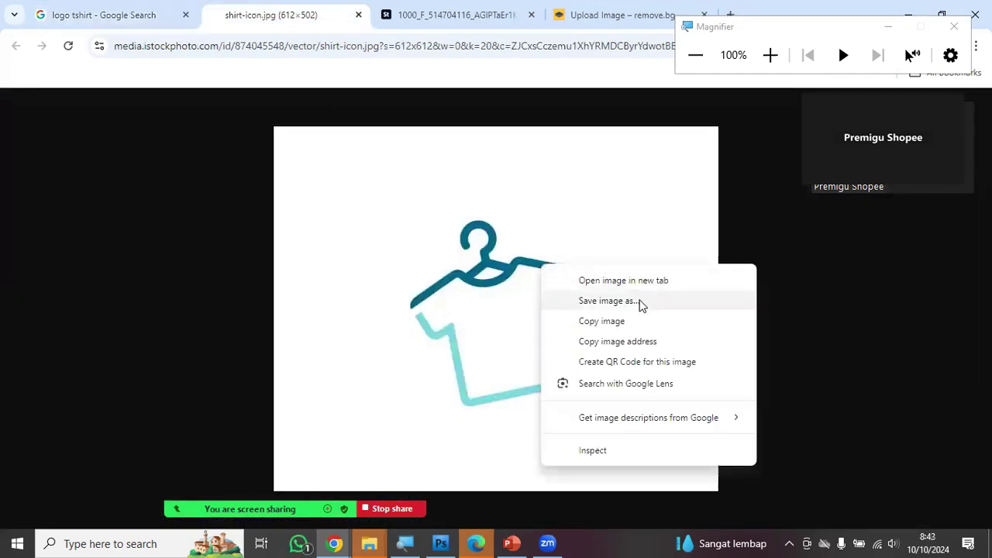
pyautogui.click(641, 302)
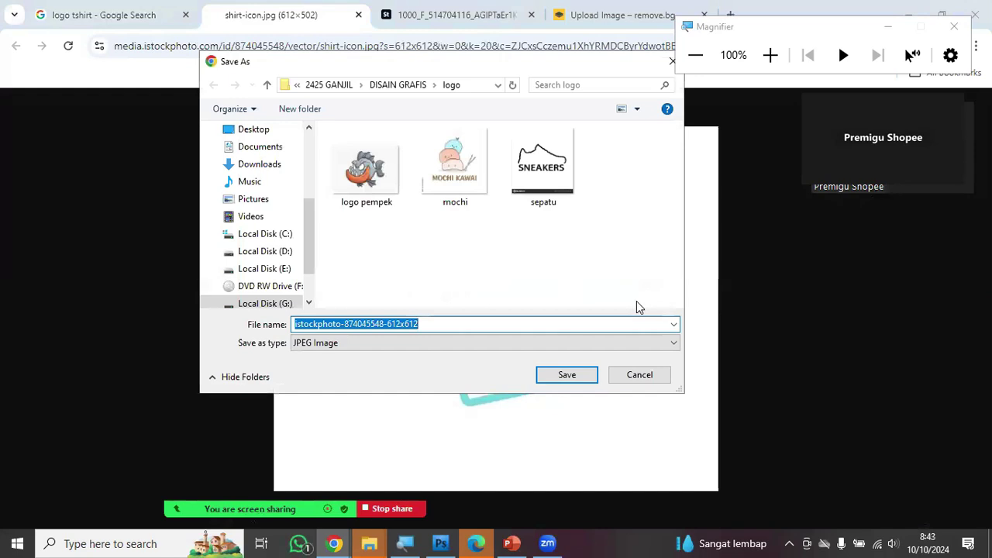
pyautogui.write('tshirt')
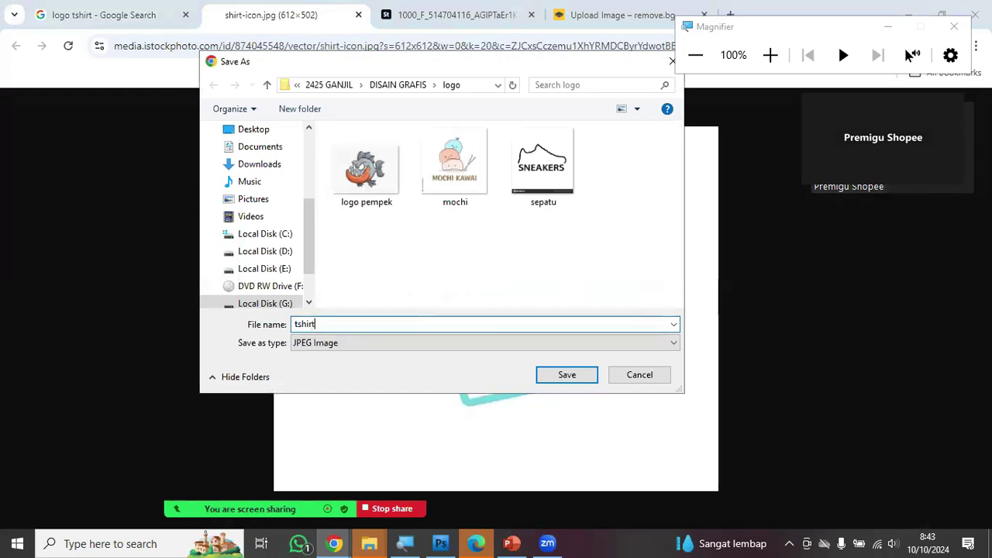
pyautogui.press('Return')
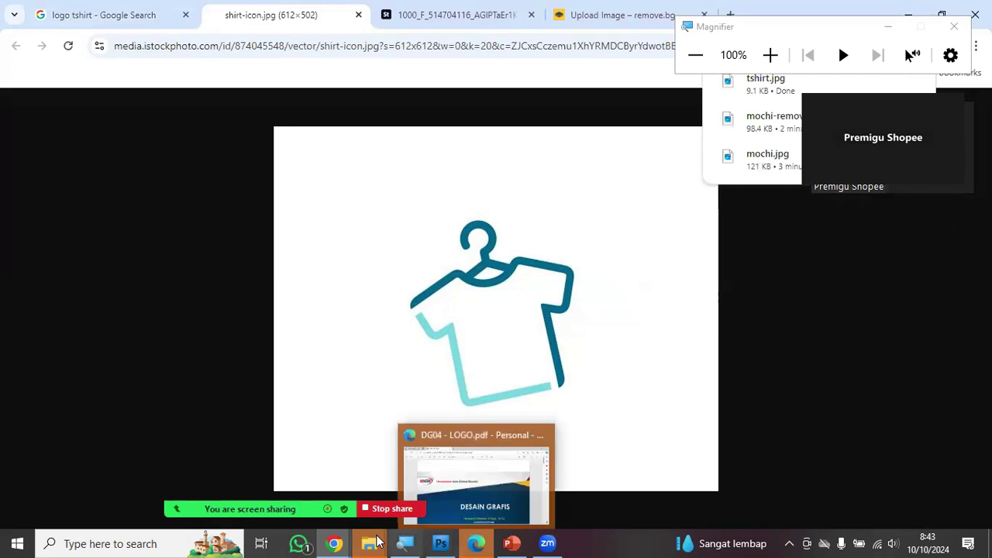
# - Close the 2024-10-10 File Explorer window and the T-shirt and mochi image tabs, keeping the Google and remove.bg tabs
pyautogui.moveTo(374, 543)
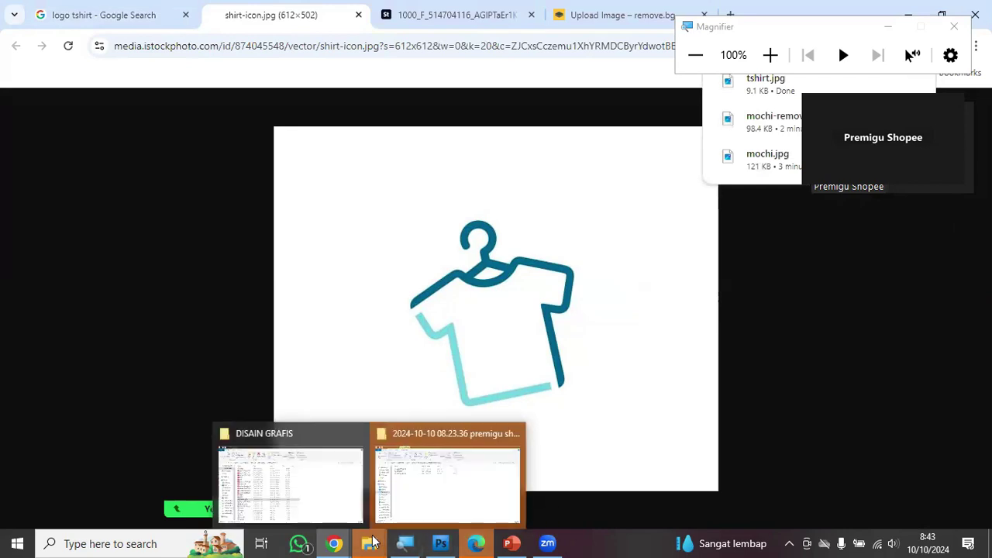
pyautogui.click(518, 436)
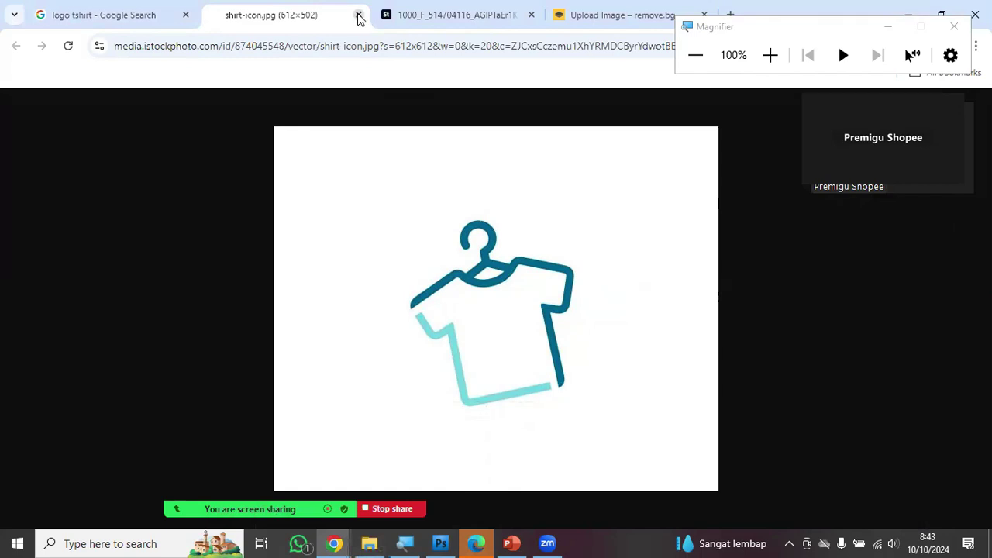
pyautogui.middleClick(306, 14)
pyautogui.click(300, 15)
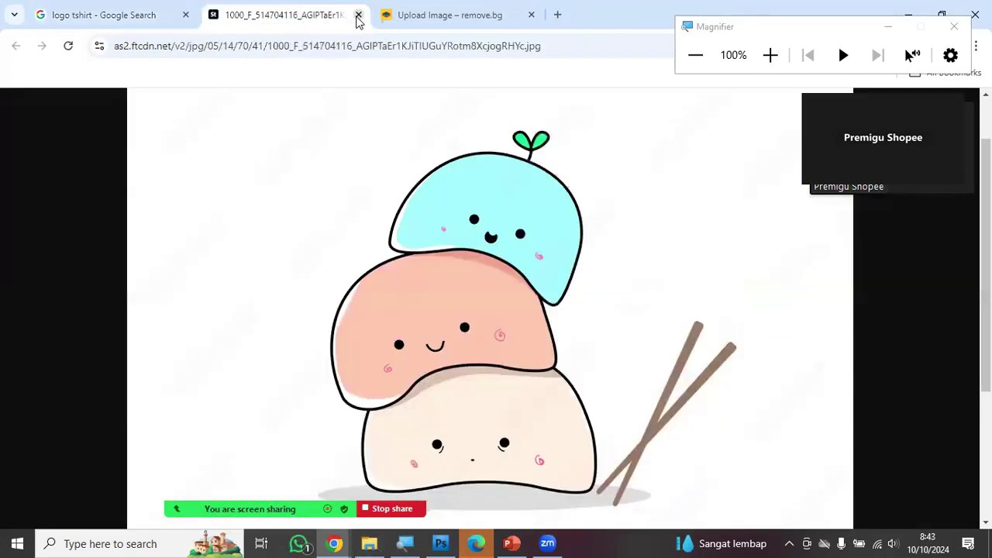
pyautogui.click(358, 15)
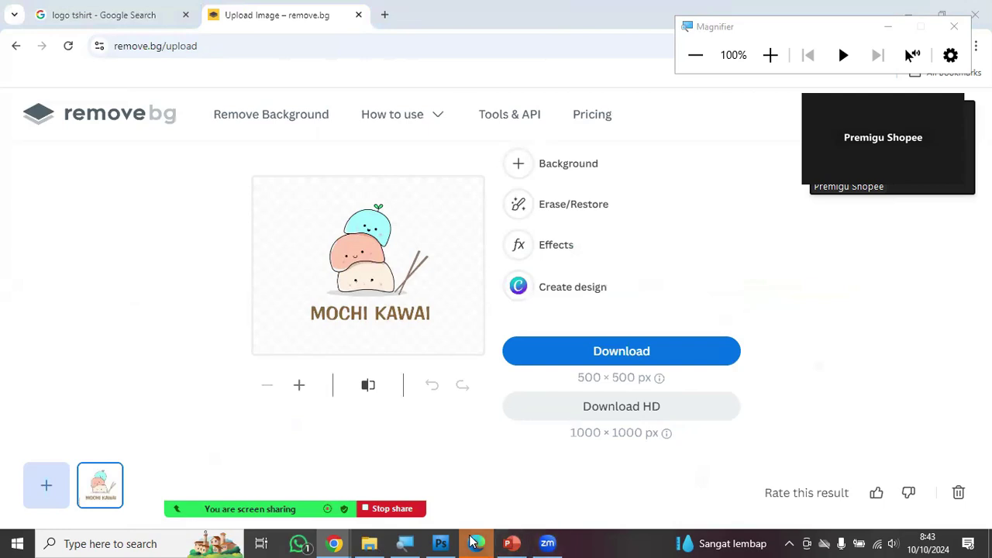
# - Switch to Photoshop with the blank logoKamis document
pyautogui.click(436, 541)
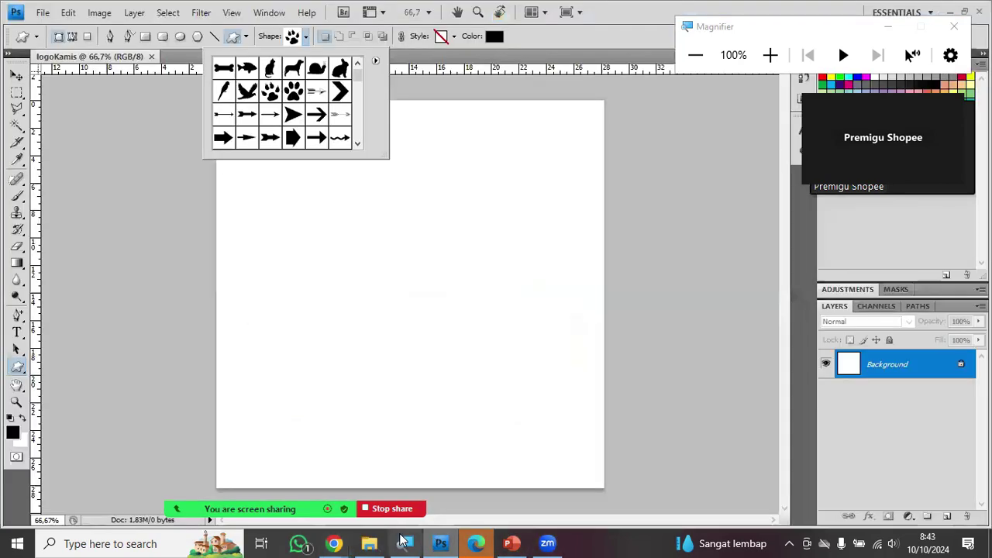
pyautogui.click(42, 13)
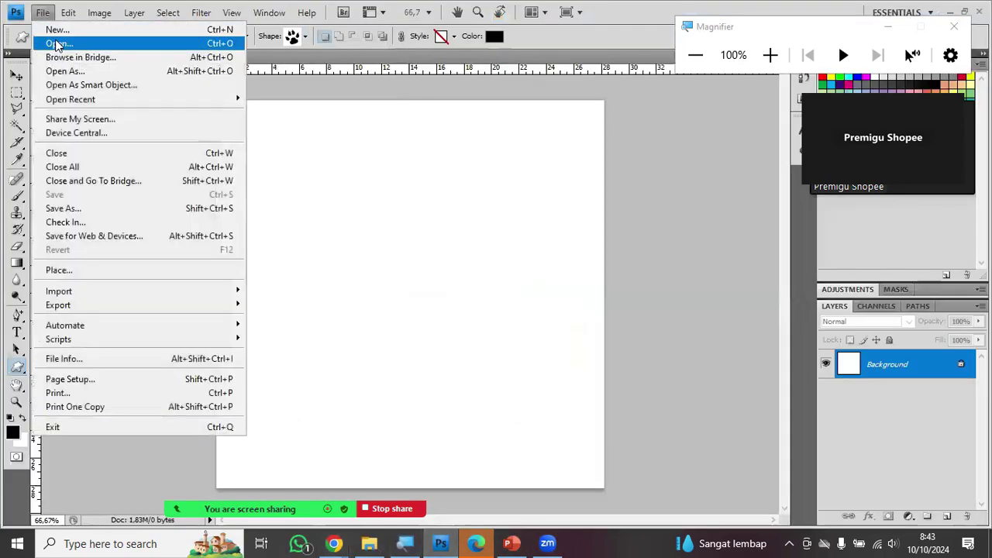
pyautogui.click(56, 44)
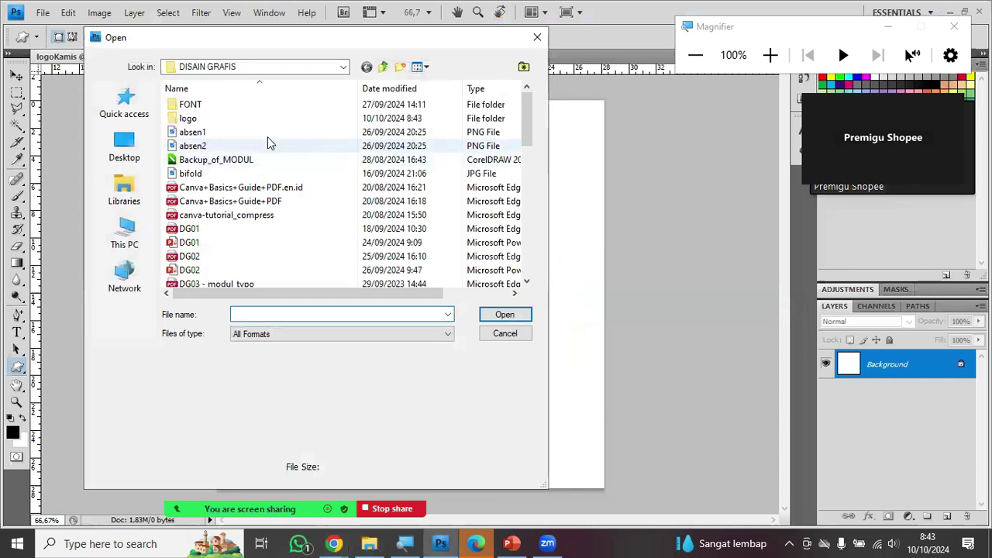
pyautogui.doubleClick(251, 118)
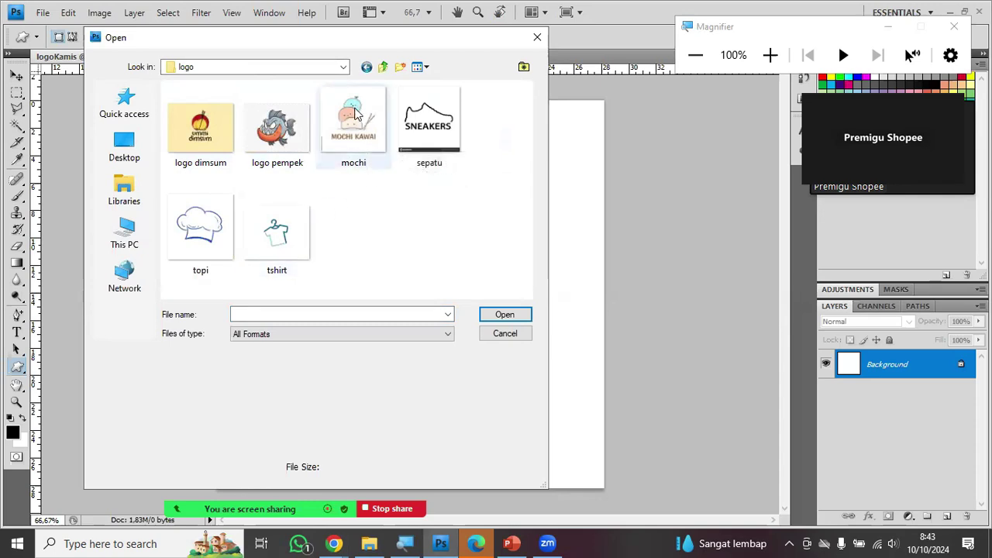
pyautogui.click(362, 113)
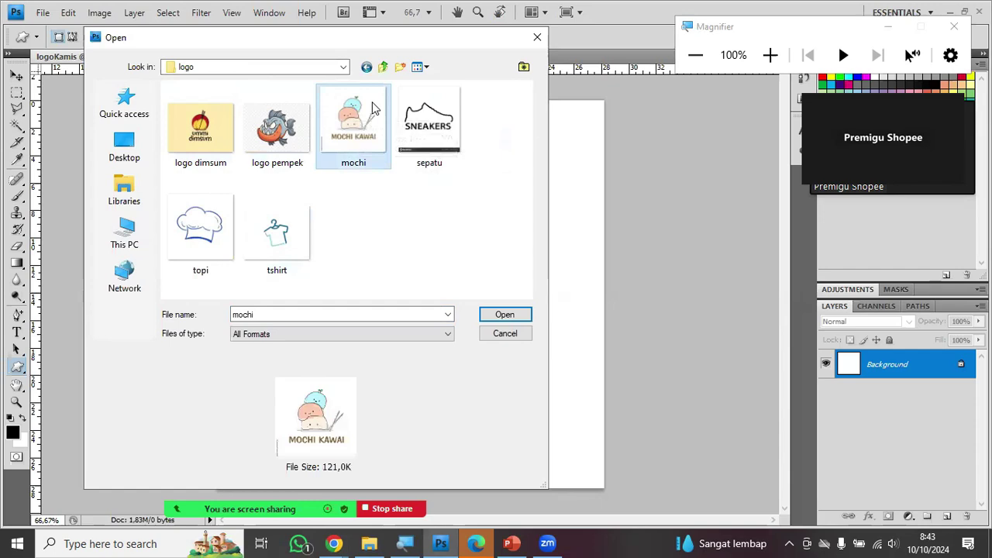
pyautogui.click(277, 232)
pyautogui.click(353, 124)
pyautogui.click(277, 233)
pyautogui.click(349, 135)
pyautogui.doubleClick(357, 115)
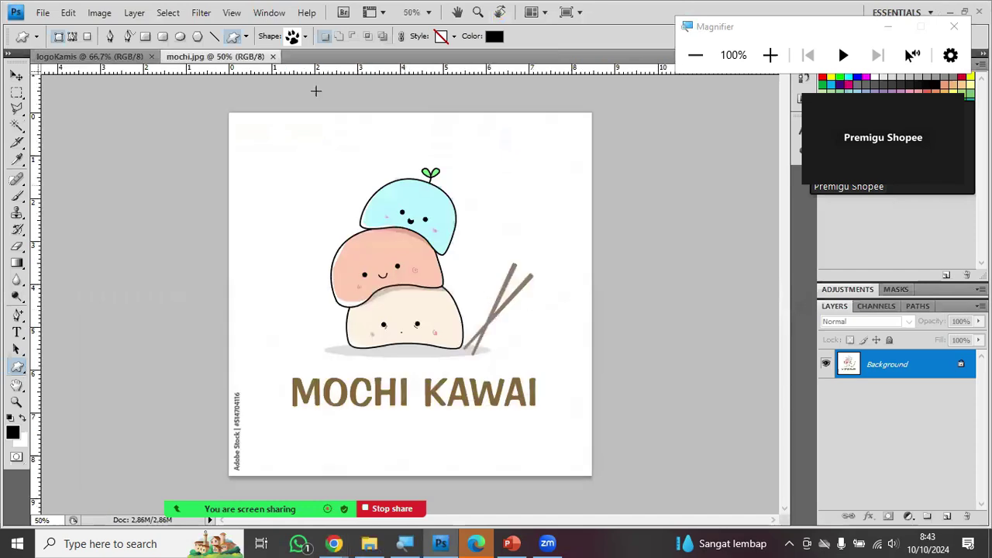
pyautogui.click(273, 56)
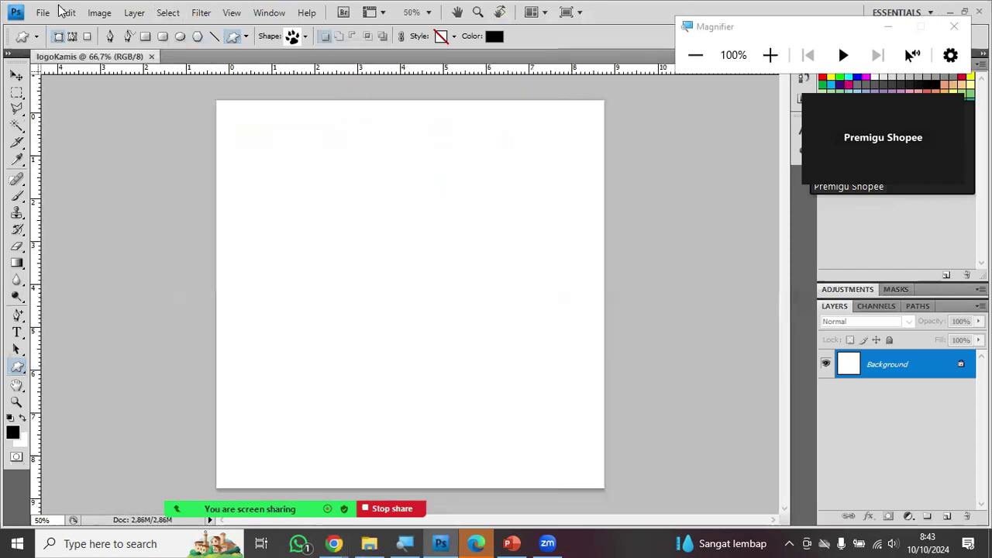
# - Open the mochi-removebg-preview PNG from the Downloads folder
pyautogui.click(43, 12)
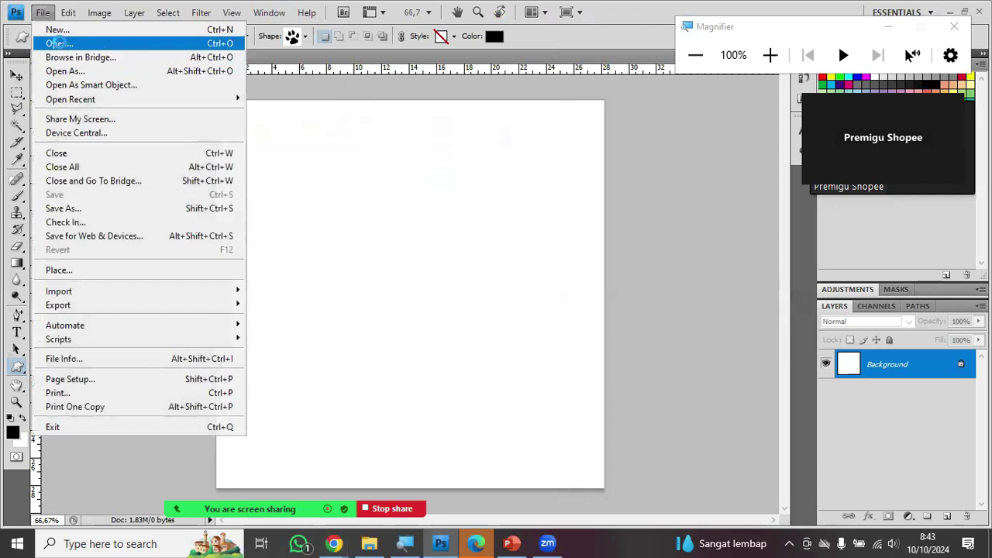
pyautogui.click(59, 43)
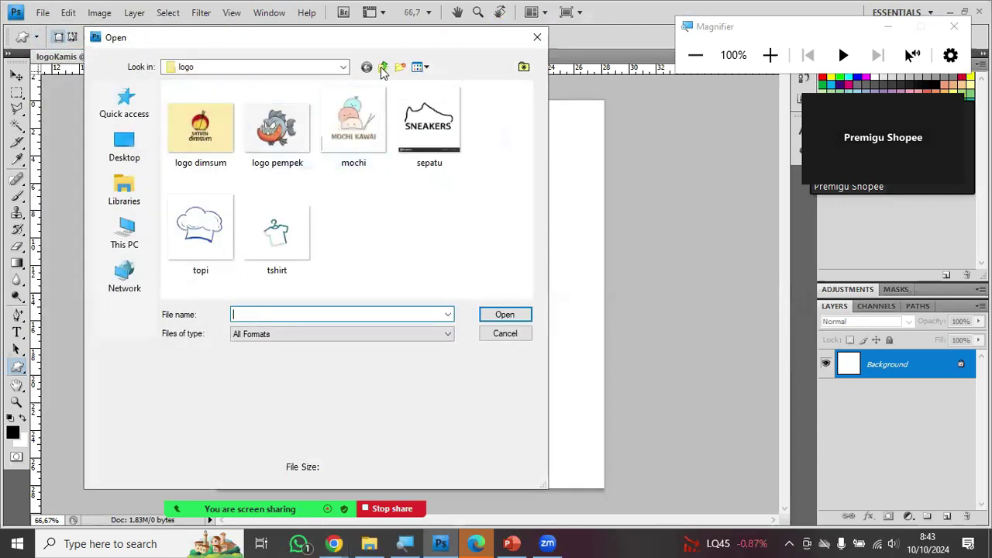
pyautogui.click(125, 233)
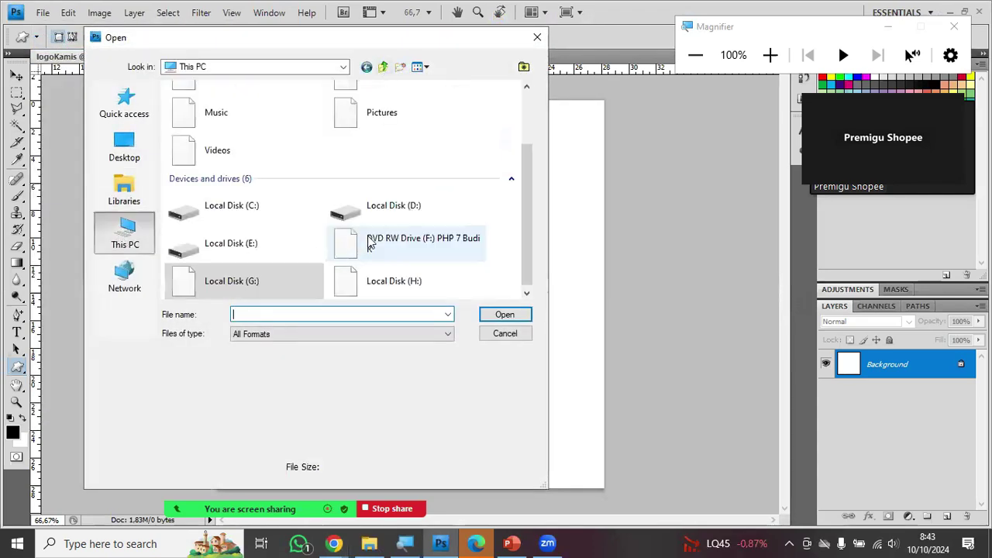
pyautogui.scroll(2, 401, 147)
pyautogui.doubleClick(395, 162)
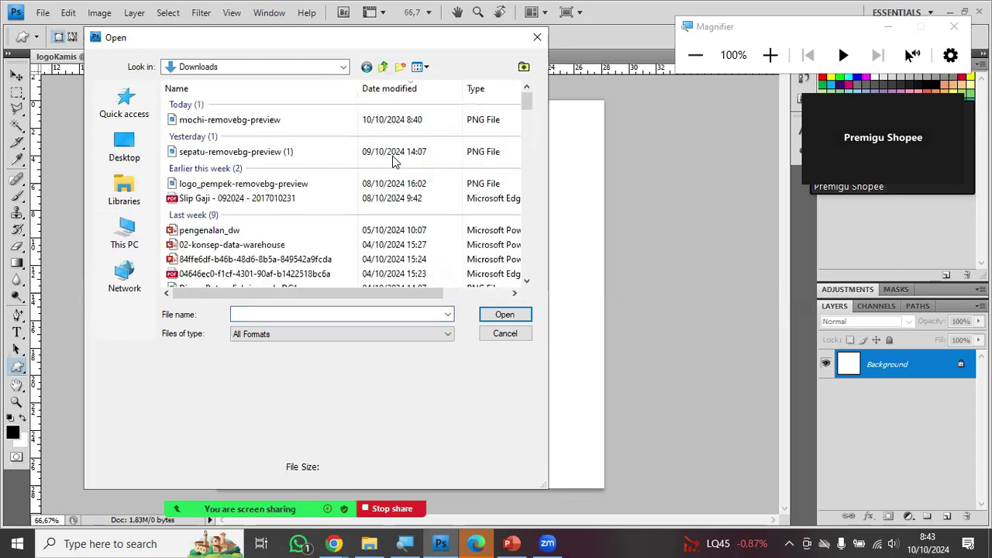
pyautogui.doubleClick(328, 121)
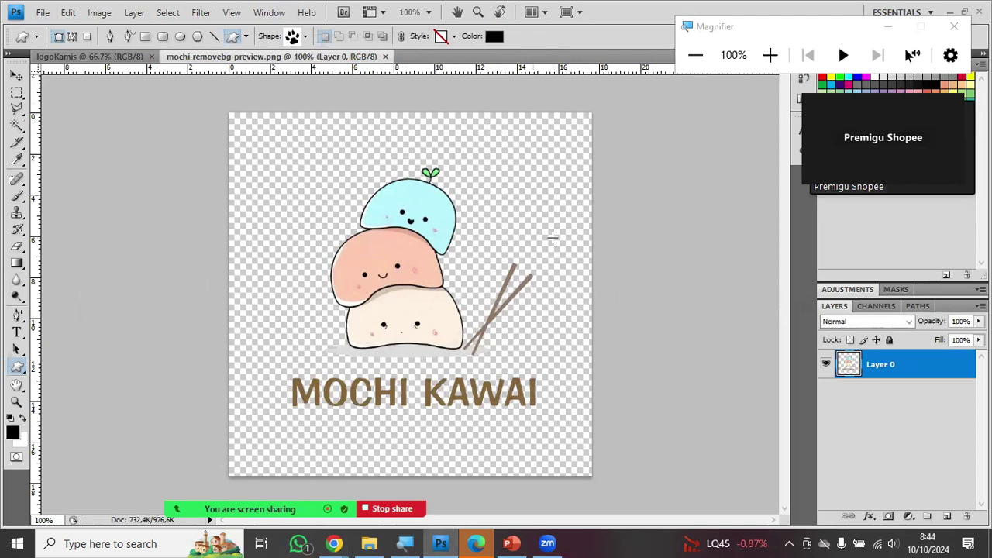
# - Copy the entire background-free mochi image and paste it into the logoKamis document
pyautogui.hotkey('ctrl', 'a')
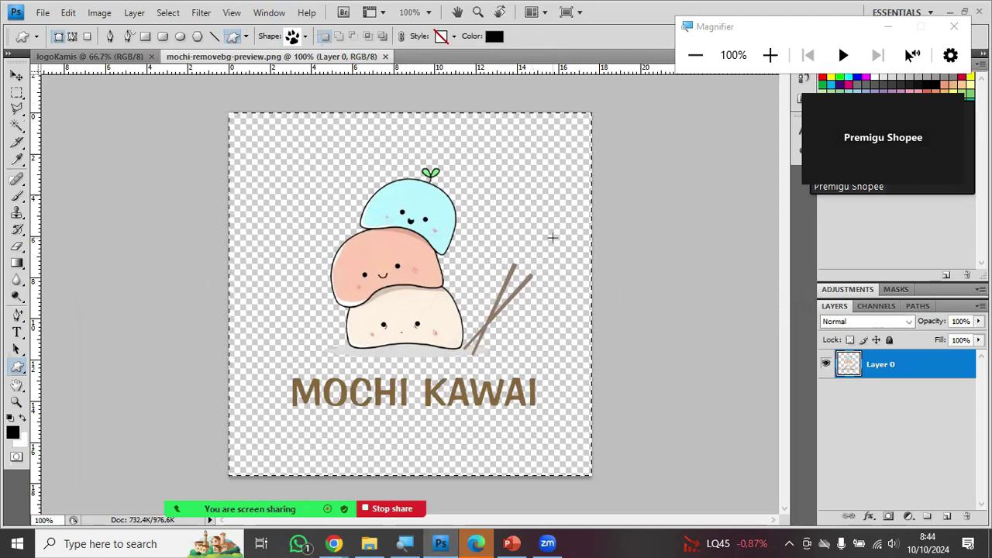
pyautogui.click(88, 62)
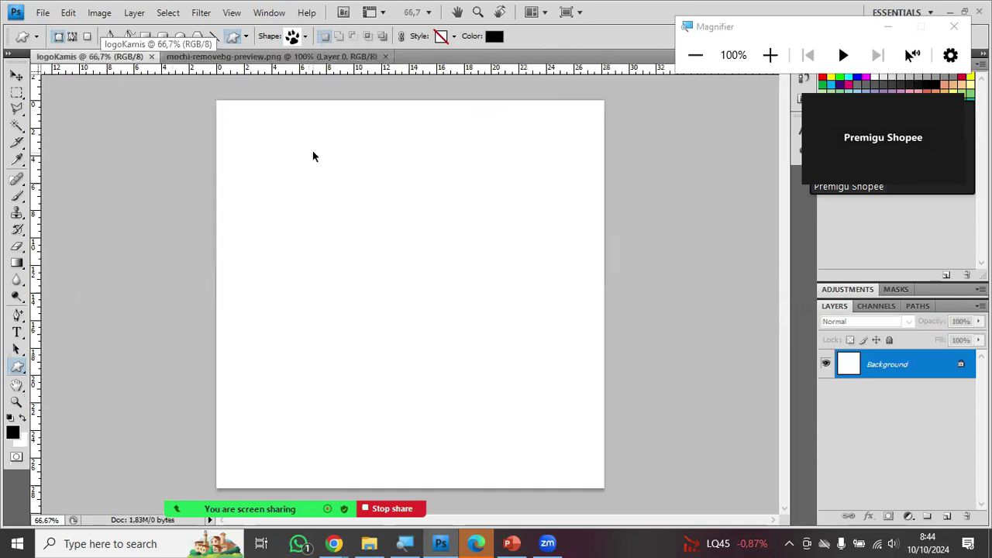
pyautogui.hotkey('ctrl', 'v')
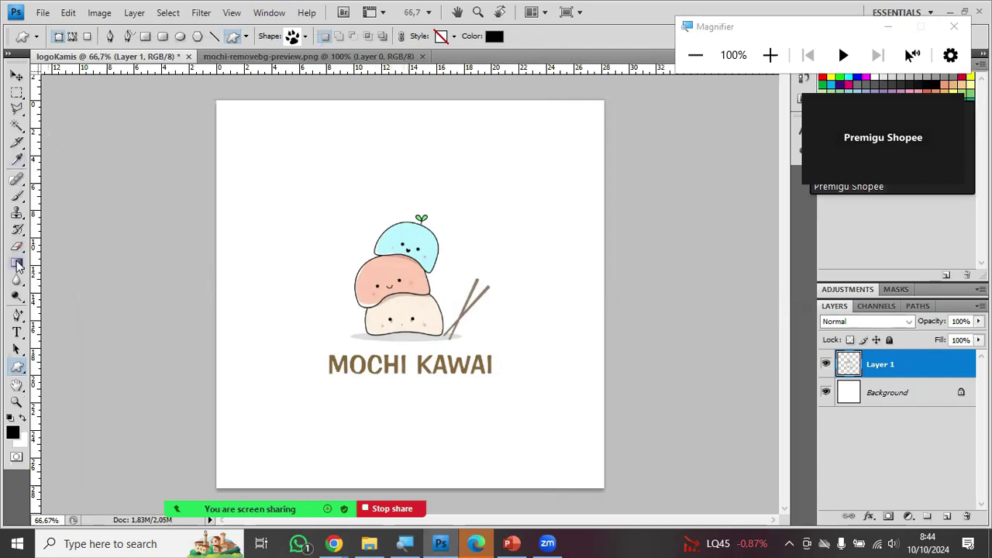
# - Erase the MOCHI KAWAI text from the pasted mochi layer using the Brush tool in Clear mode
pyautogui.click(16, 197)
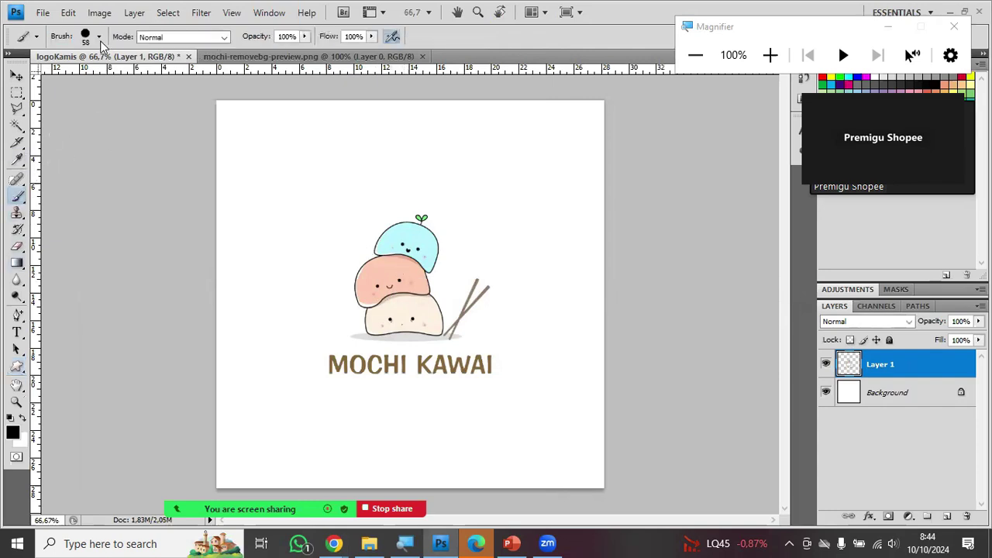
pyautogui.click(162, 39)
pyautogui.scroll(3, 162, 62)
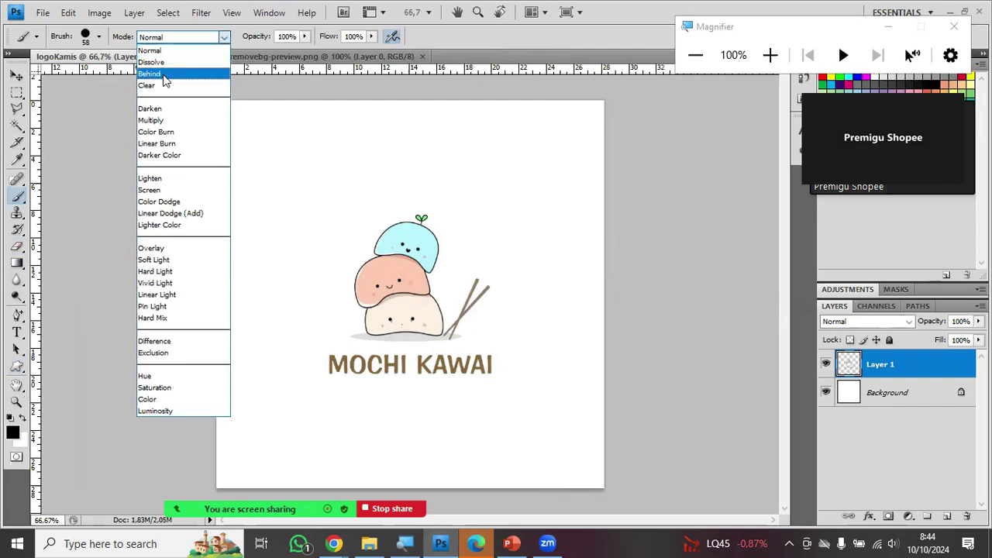
pyautogui.click(163, 87)
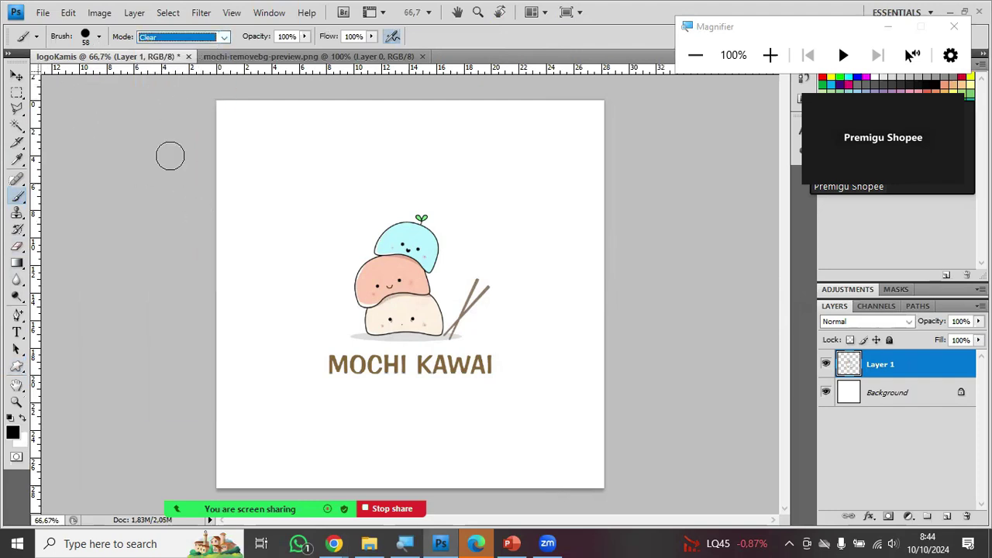
pyautogui.moveTo(338, 366); pyautogui.dragTo(331, 358)
pyautogui.moveTo(353, 365); pyautogui.dragTo(491, 359)
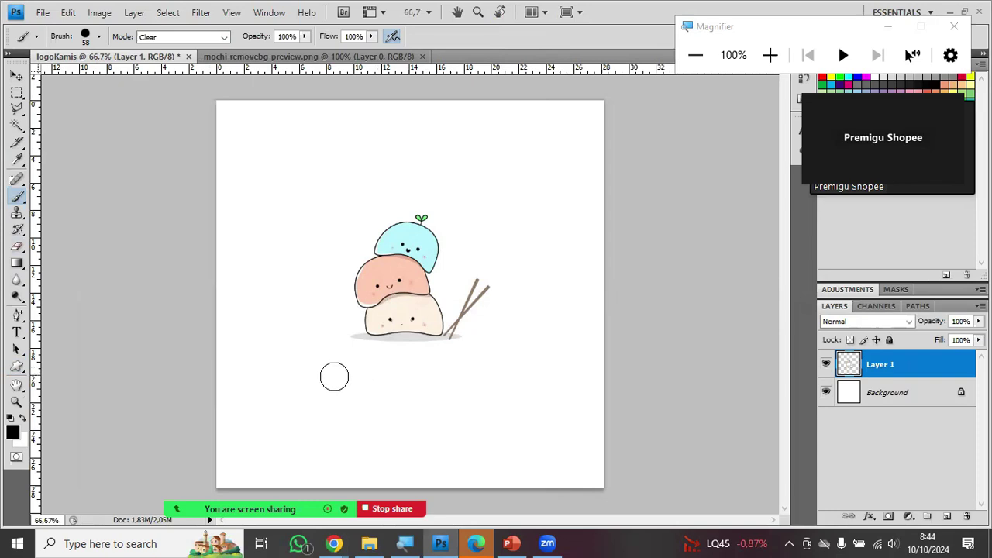
# - Move the mochi illustration horizontally to the left half of the logoKamis canvas
pyautogui.click(17, 76)
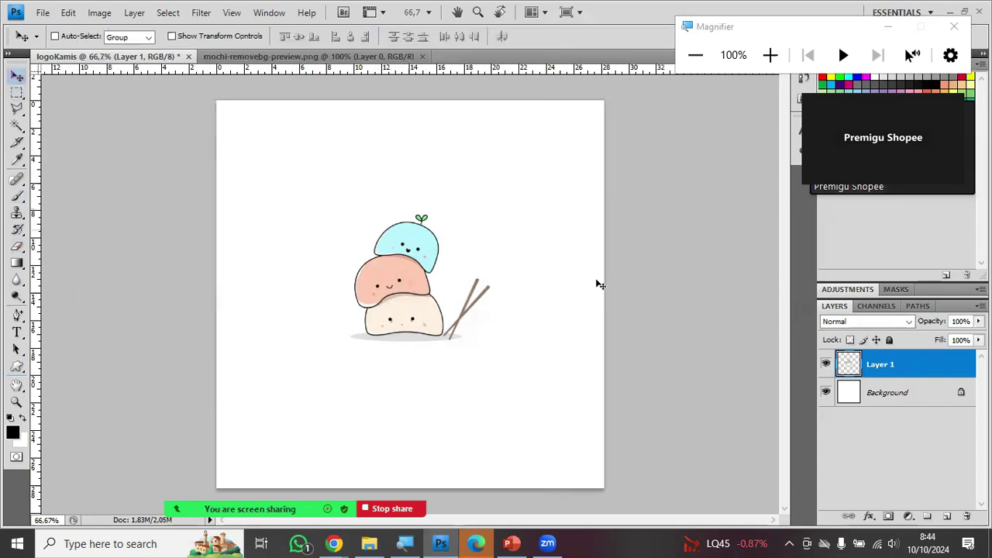
pyautogui.moveTo(387, 278); pyautogui.dragTo(278, 278)
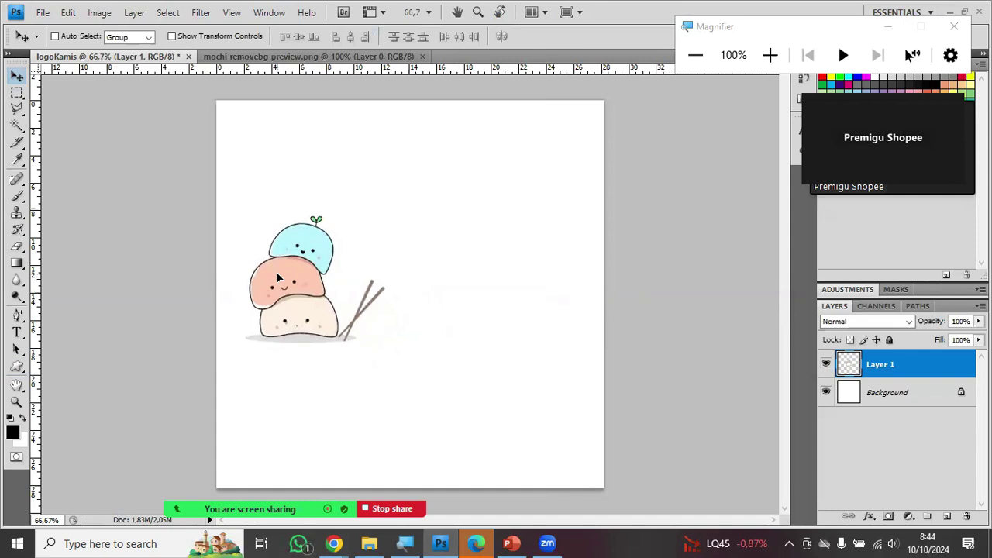
pyautogui.click(299, 57)
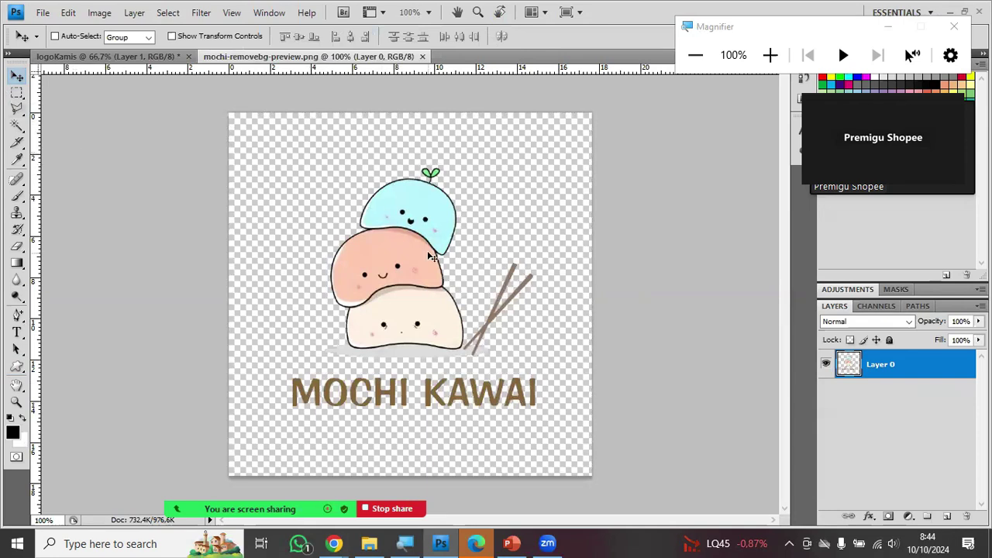
pyautogui.click(50, 14)
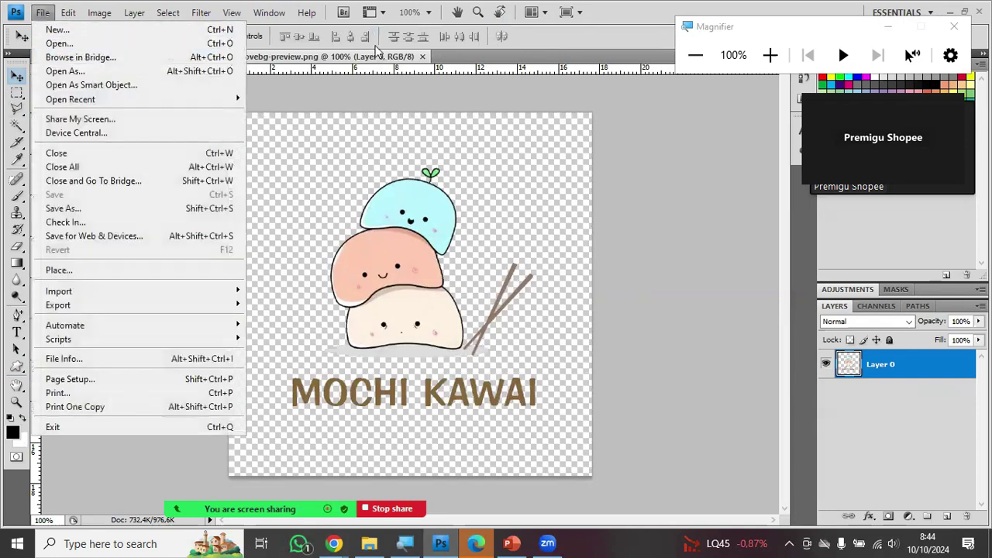
pyautogui.press('Escape')
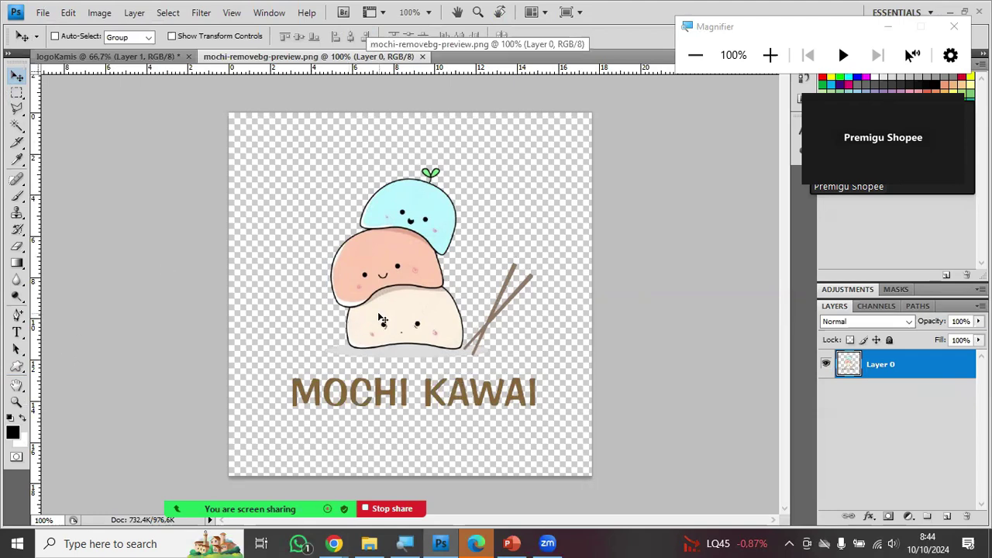
pyautogui.hotkey('ctrl', 'a')
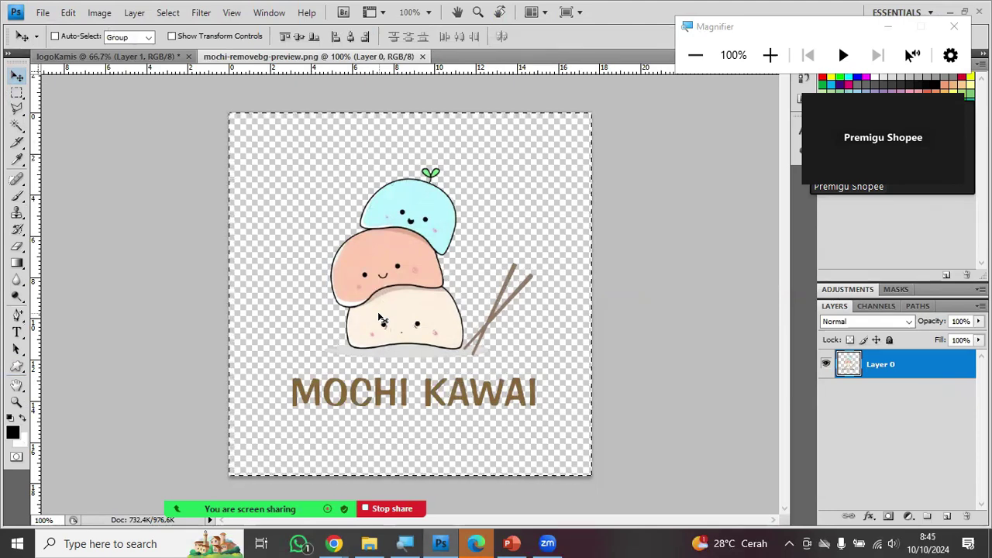
pyautogui.click(88, 60)
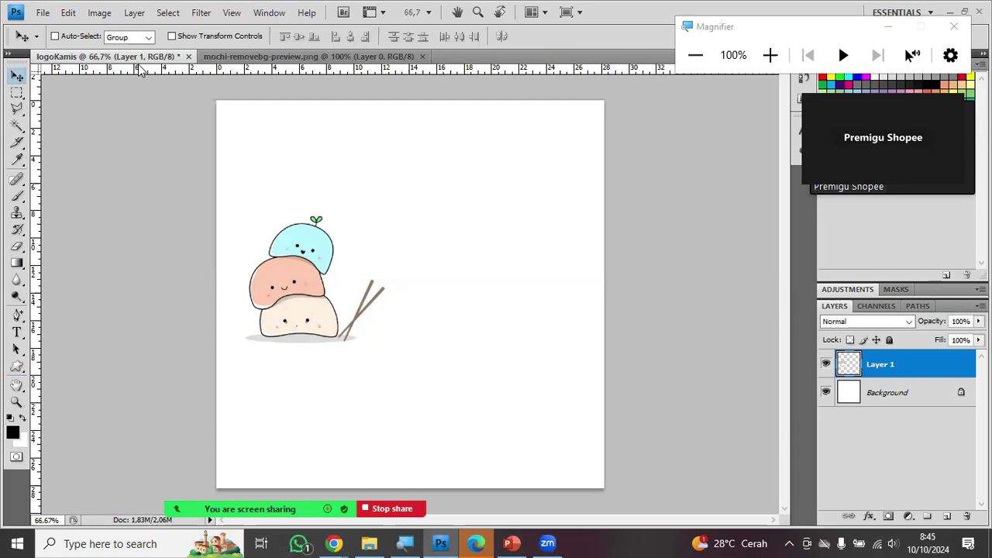
pyautogui.click(287, 58)
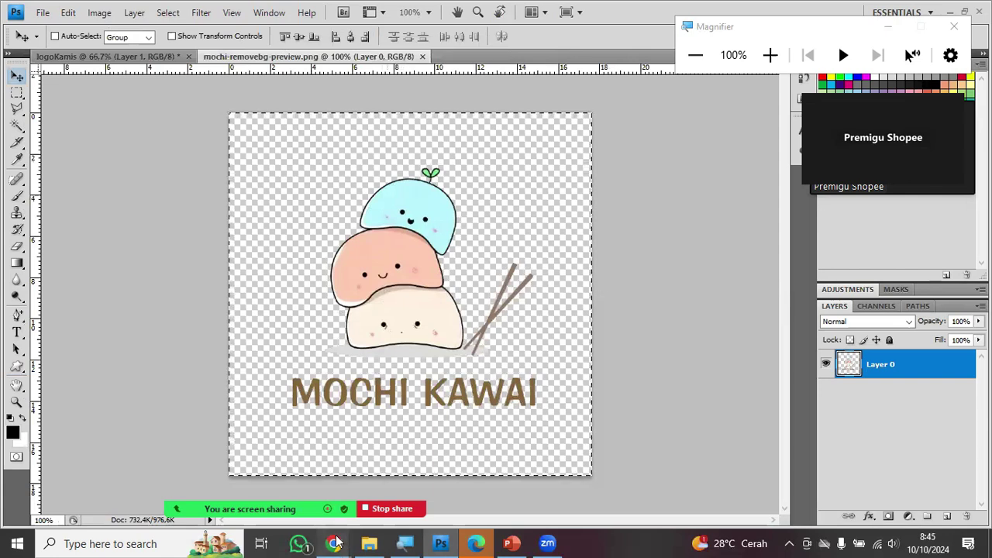
# - Switch to the remove.bg page in Chrome, upload the tshirt image and download its background-free version at 552 × 452 px
pyautogui.moveTo(335, 542)
pyautogui.click(386, 496)
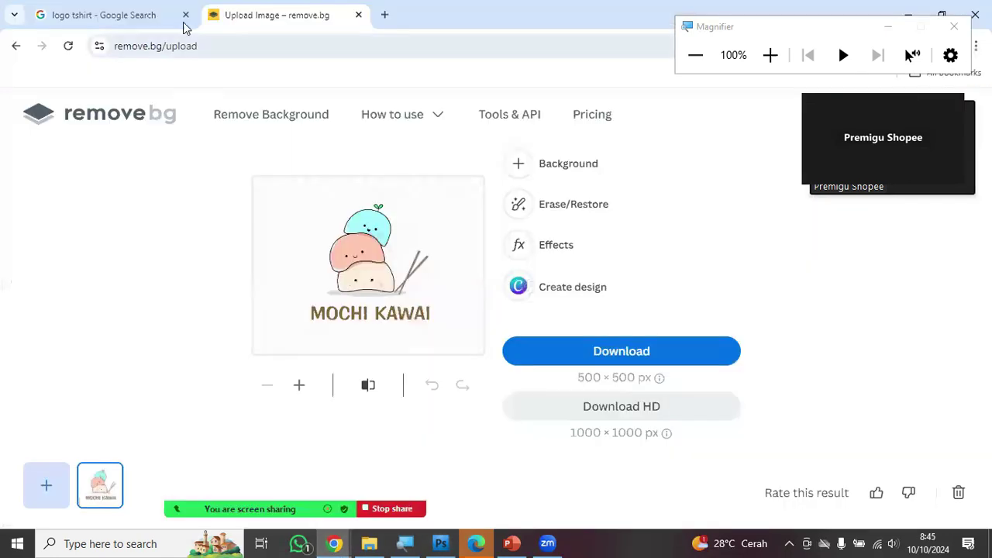
pyautogui.click(66, 15)
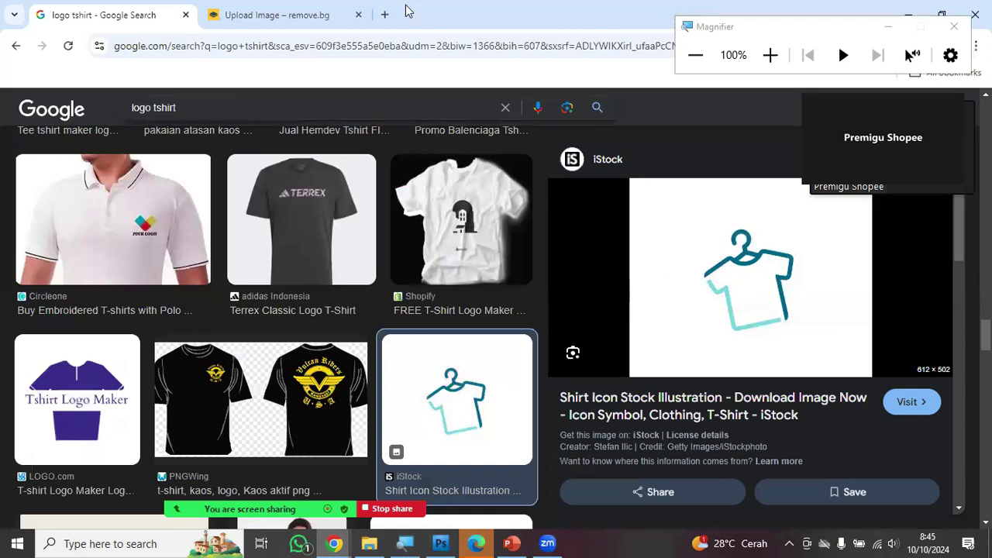
pyautogui.click(277, 16)
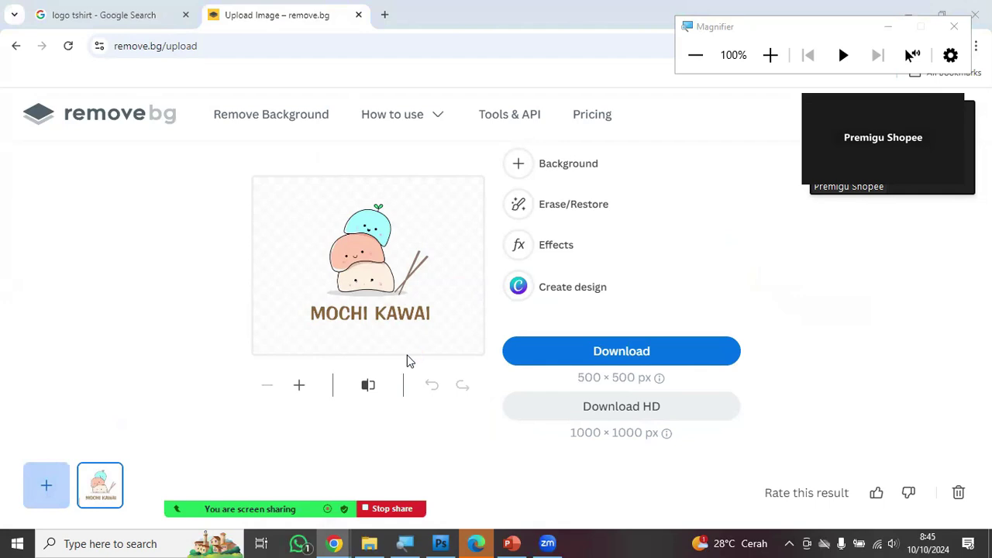
pyautogui.doubleClick(449, 280)
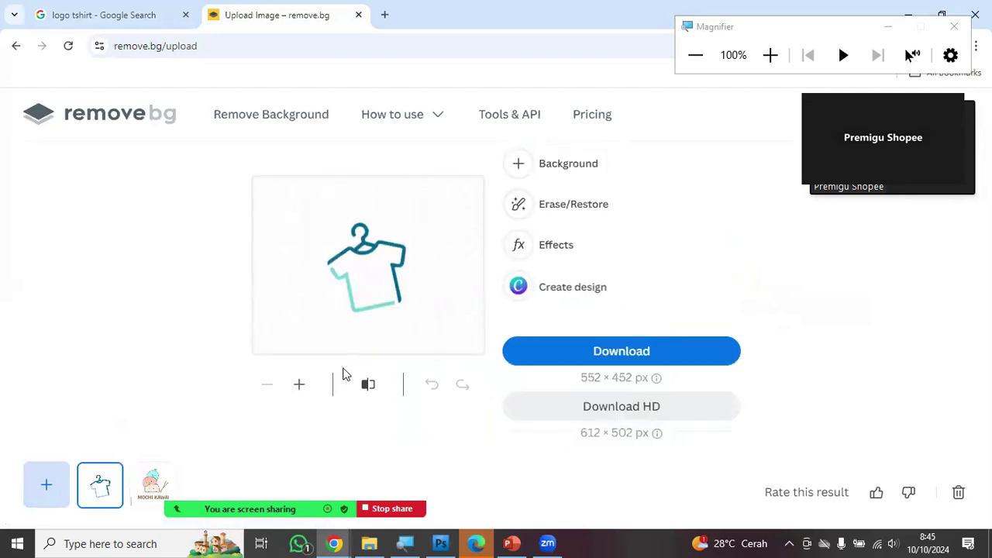
pyautogui.click(630, 362)
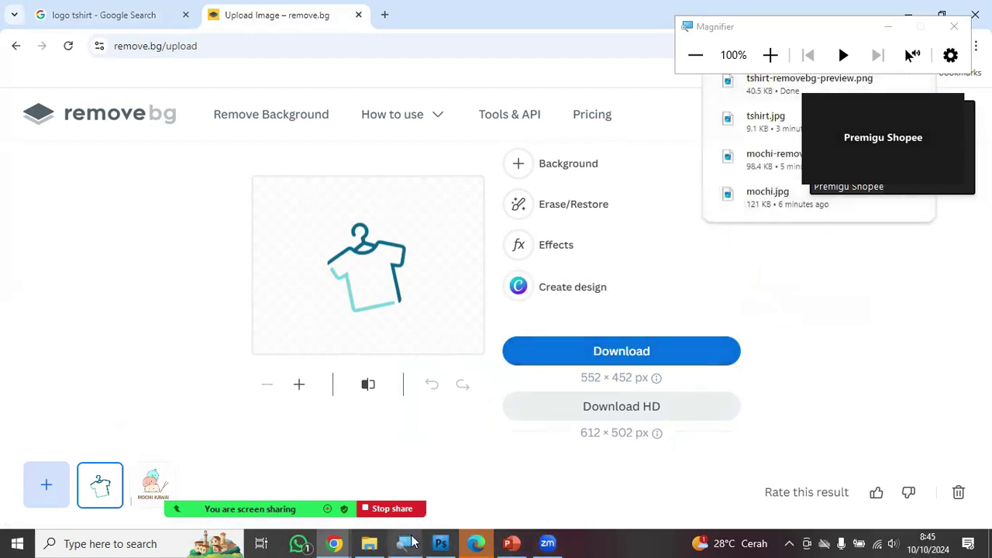
# - Switch to Photoshop and open the tshirt-removebg-preview PNG from the Downloads folder
pyautogui.click(440, 544)
pyautogui.click(43, 12)
pyautogui.click(54, 42)
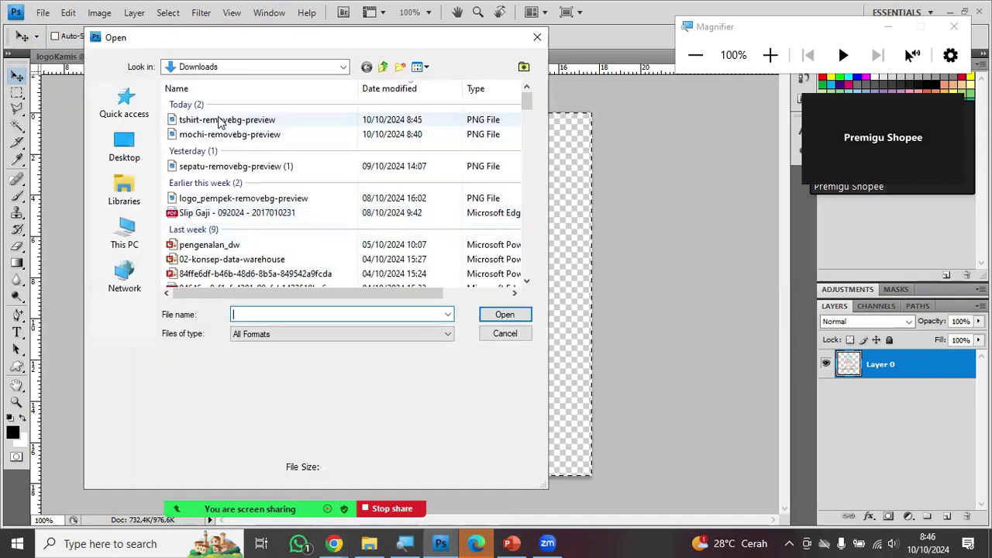
pyautogui.click(220, 123)
pyautogui.click(505, 314)
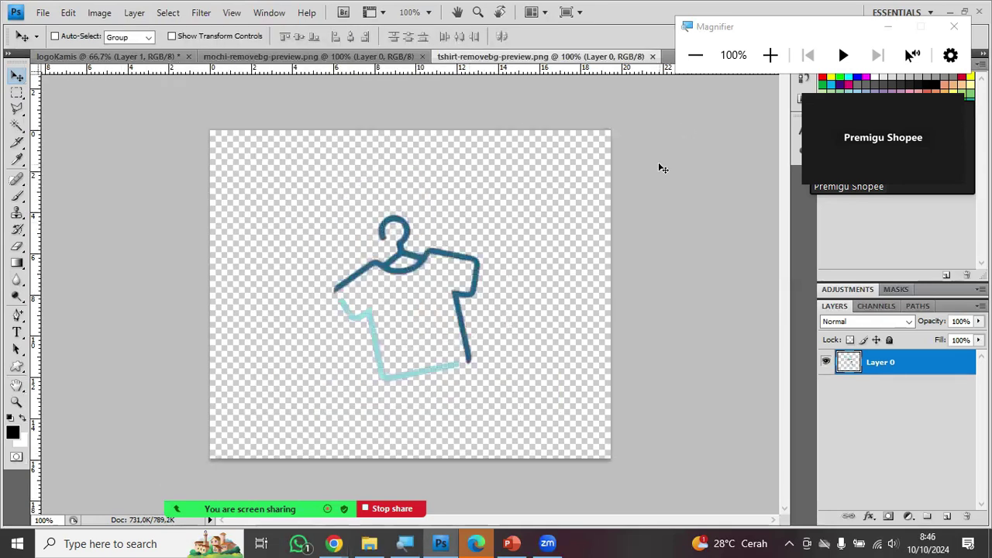
# - Copy the whole T-shirt image into the logoKamis document as a new layer and hide that layer
pyautogui.hotkey('ctrl', 'a')
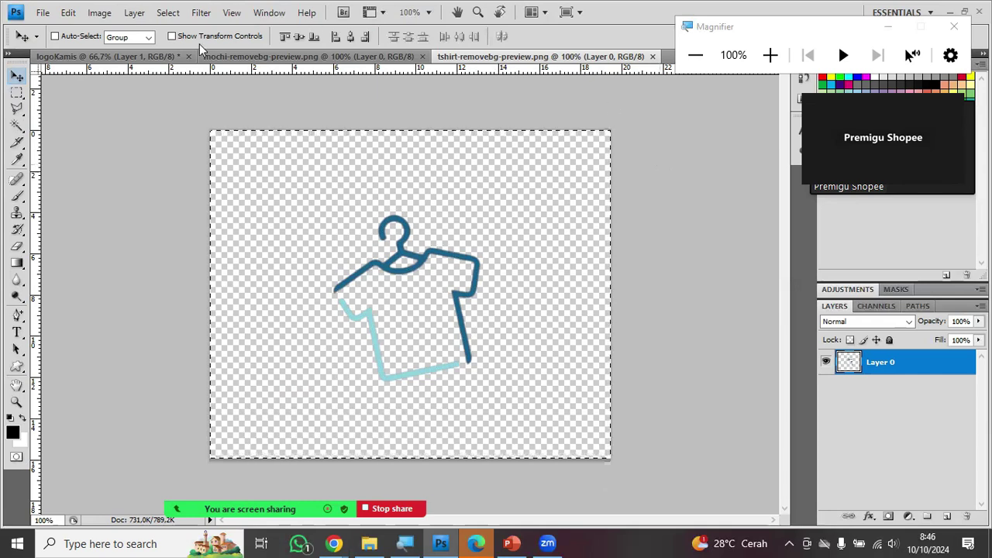
pyautogui.click(149, 62)
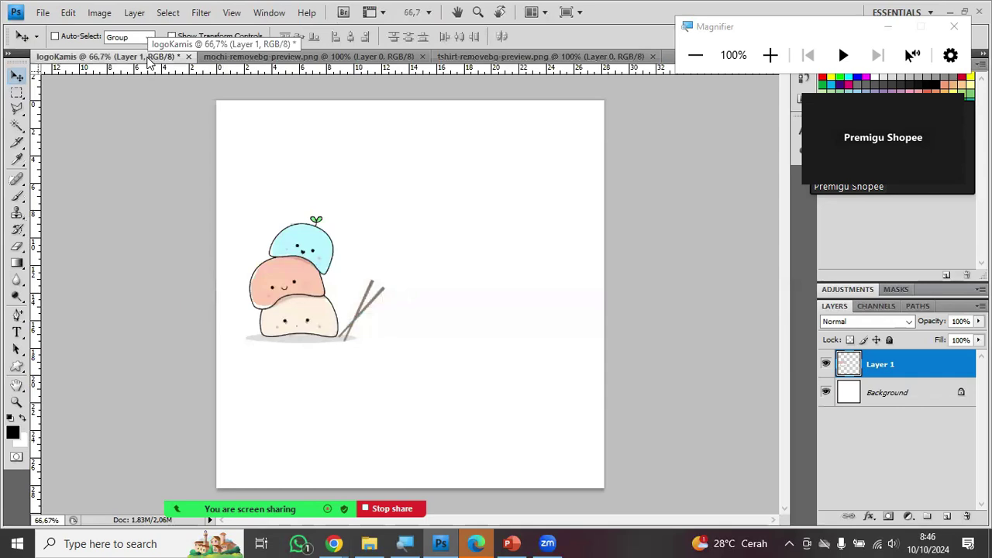
pyautogui.hotkey('ctrl', 'v')
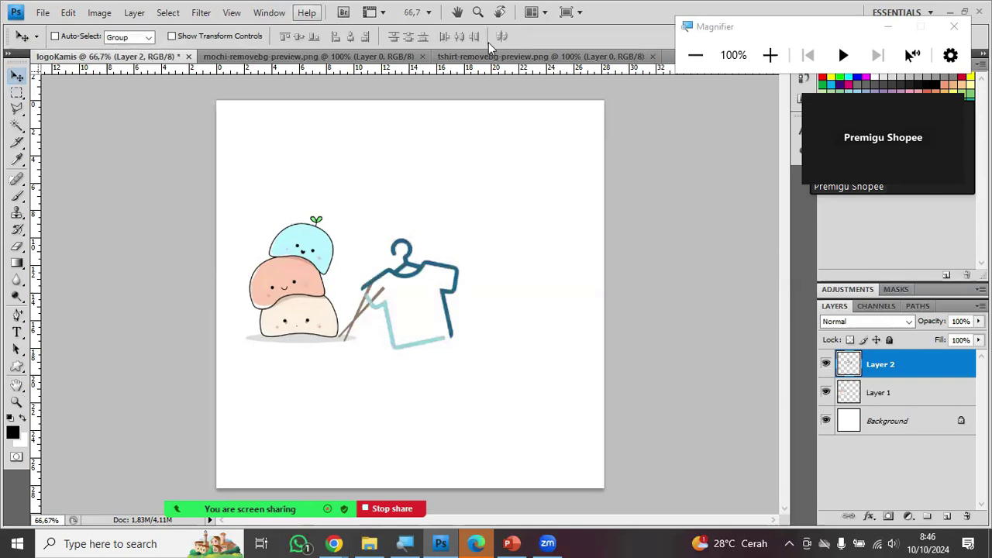
pyautogui.click(827, 367)
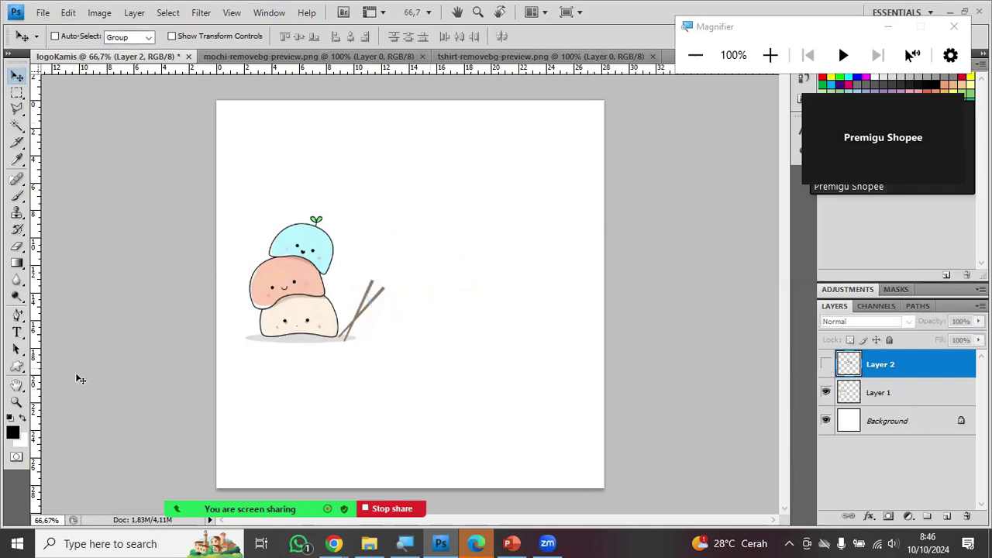
# - Add the text "machi" in black 34,29 pt Verdana on the canvas beside the blue mochi
pyautogui.click(16, 332)
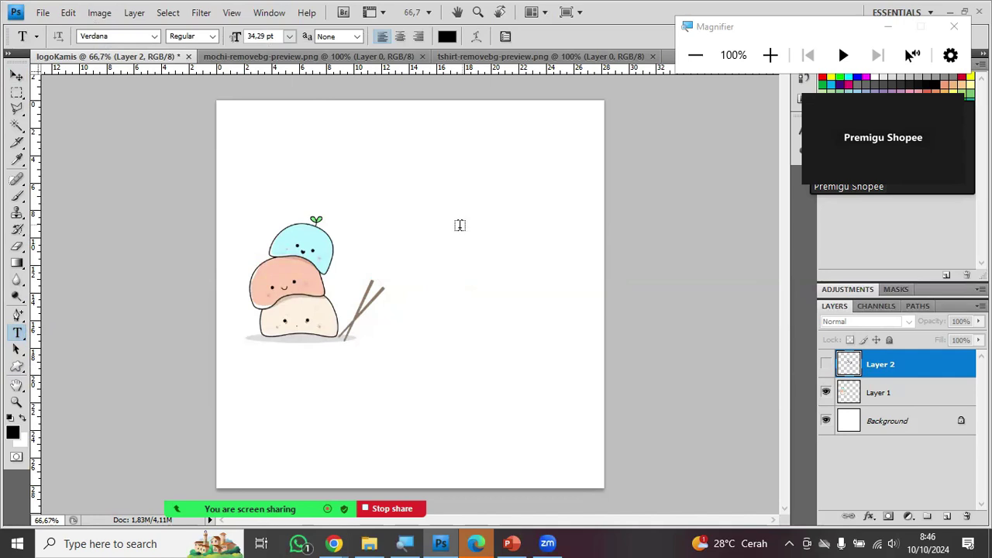
pyautogui.click(417, 251)
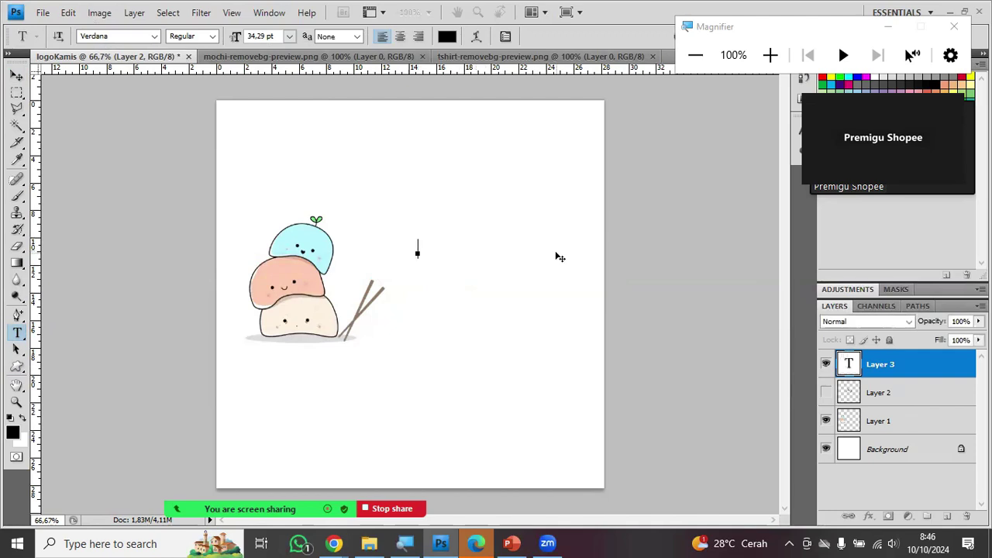
pyautogui.write('machi')
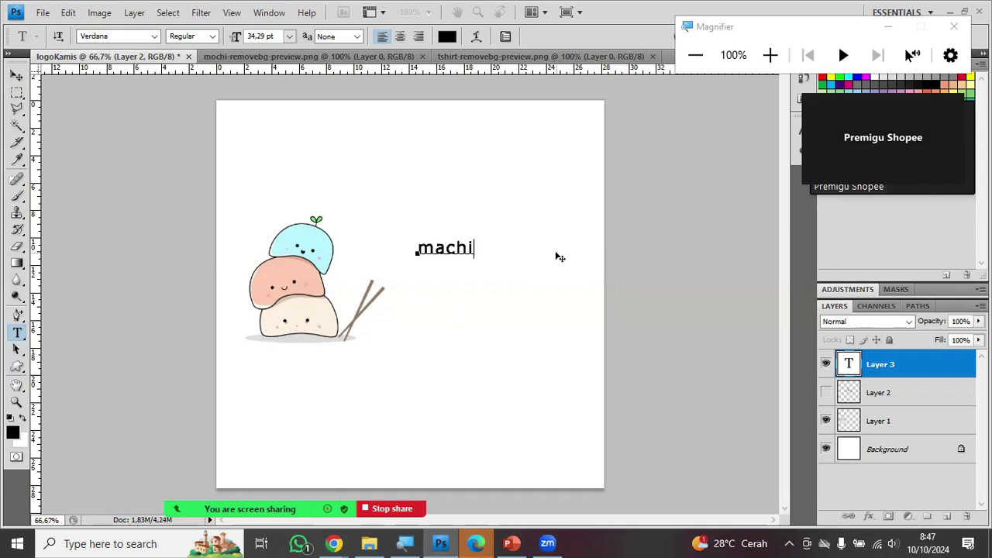
pyautogui.click(16, 76)
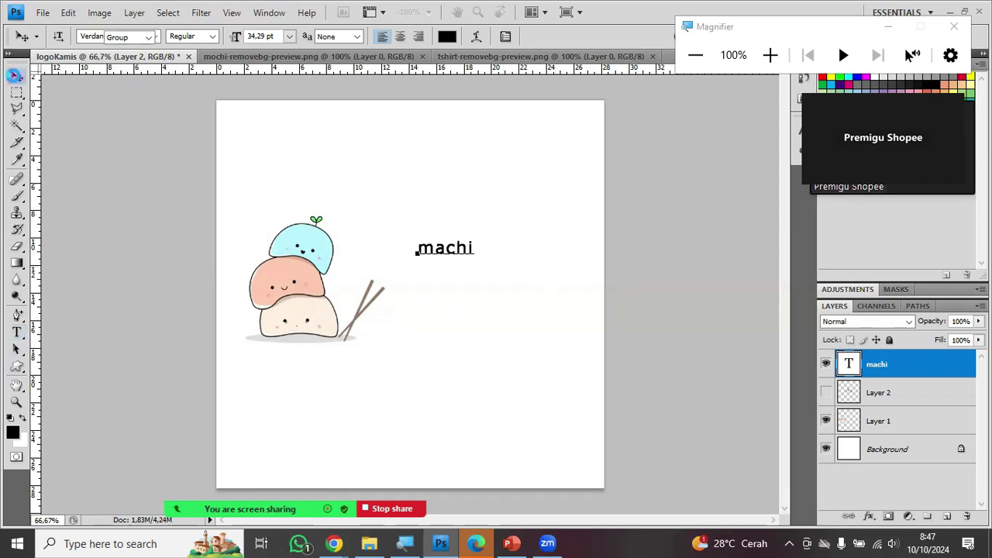
# - Select the whole machi text and set its alignment to centered
pyautogui.doubleClick(849, 365)
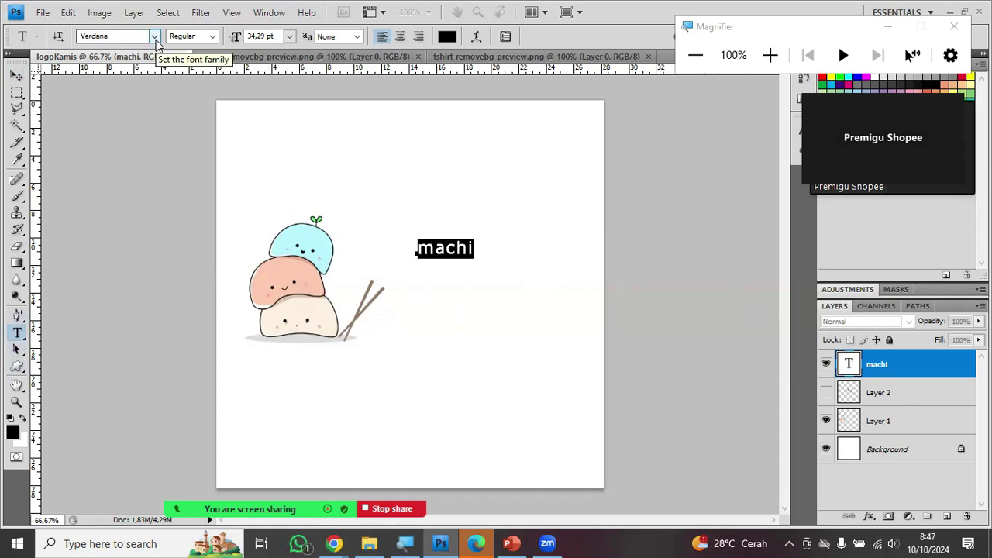
pyautogui.click(771, 55)
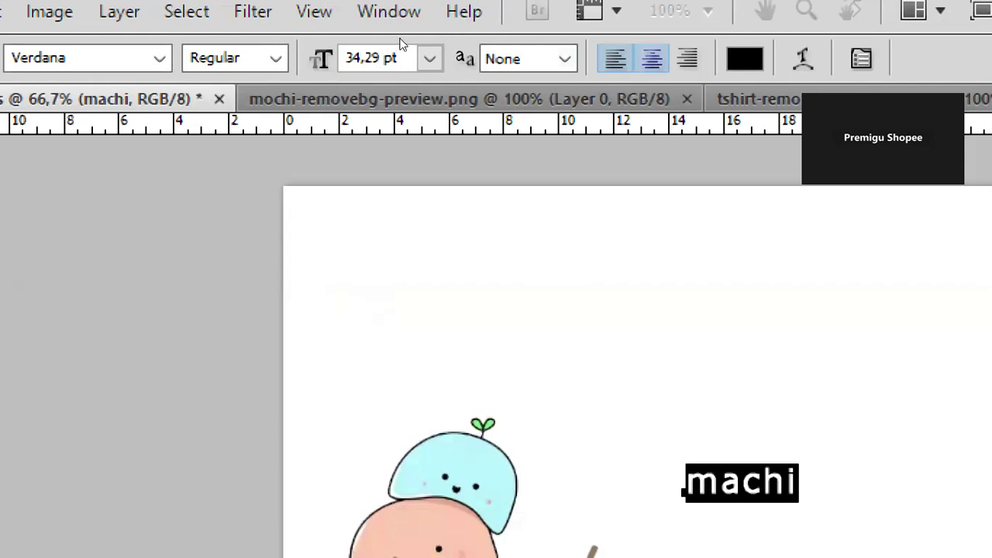
pyautogui.hotkey('ctrl', 'shift', 'c')
pyautogui.hotkey('ctrl', 'Return')
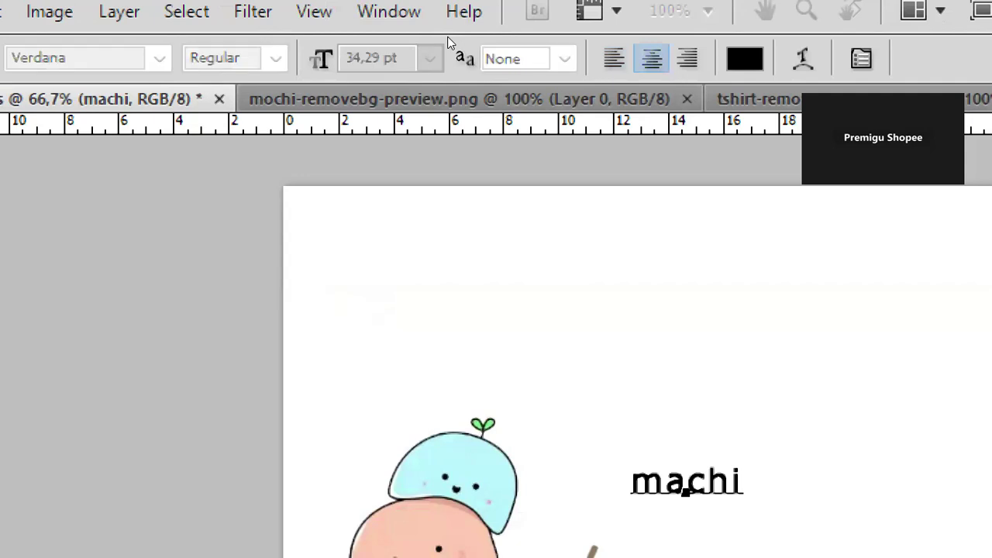
# - Change the machi text color to light peach, RGB 253, 201, 175
pyautogui.click(745, 58)
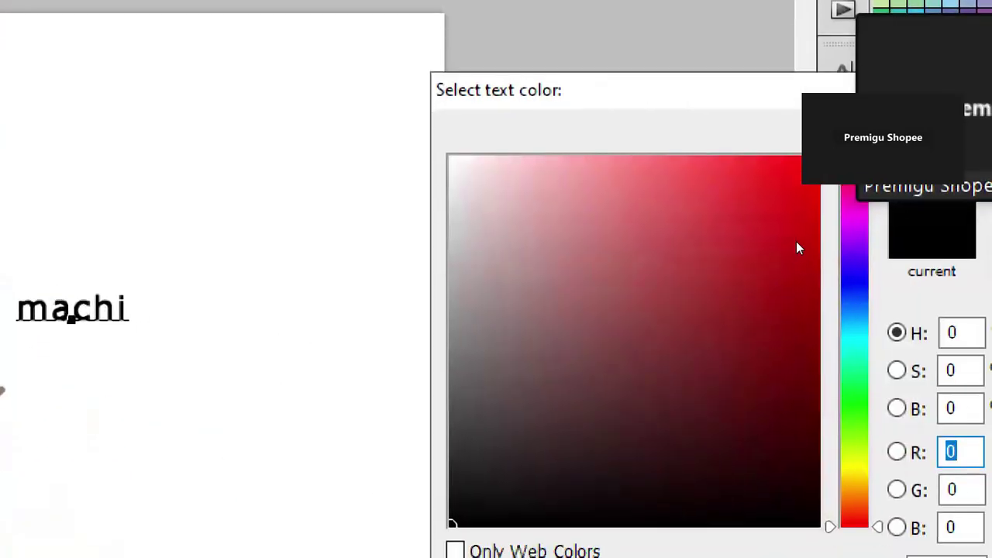
pyautogui.click(854, 296)
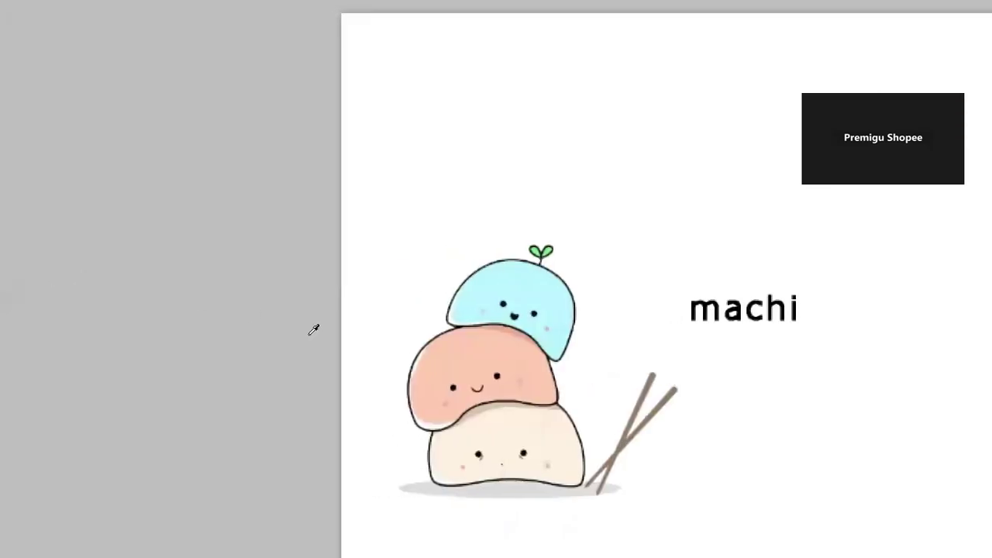
pyautogui.click(334, 272)
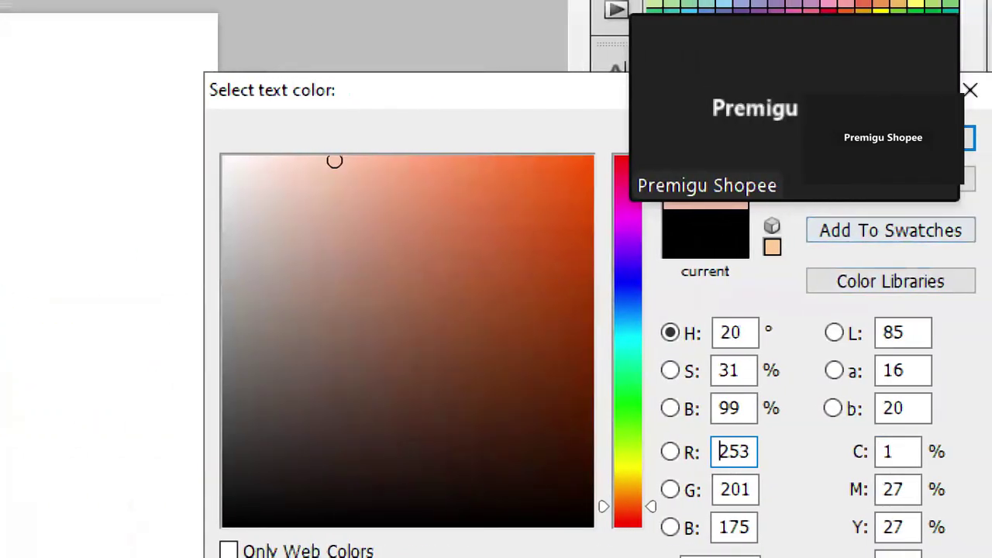
pyautogui.press('Return')
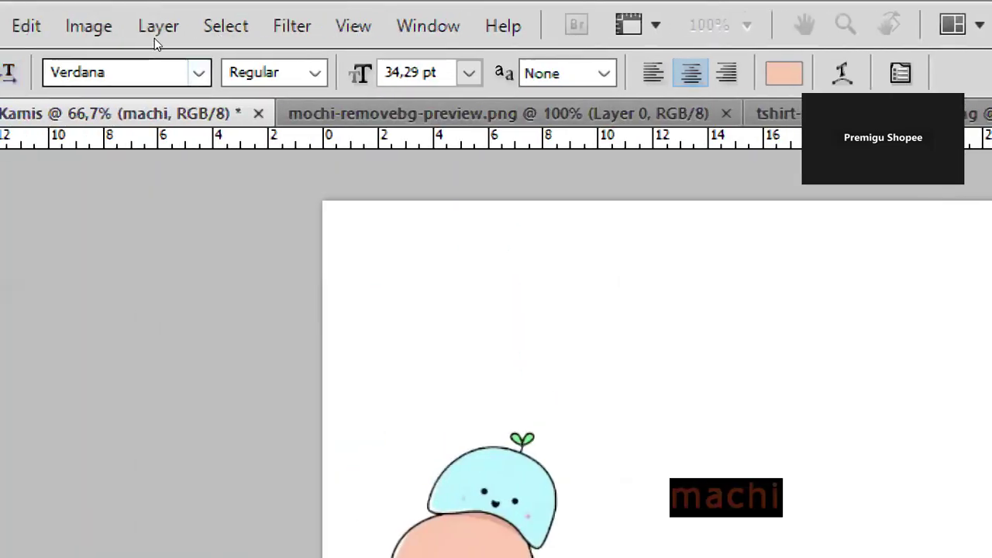
# - Browse the available font families and their samples for a typeface that suits the machi text
pyautogui.click(198, 72)
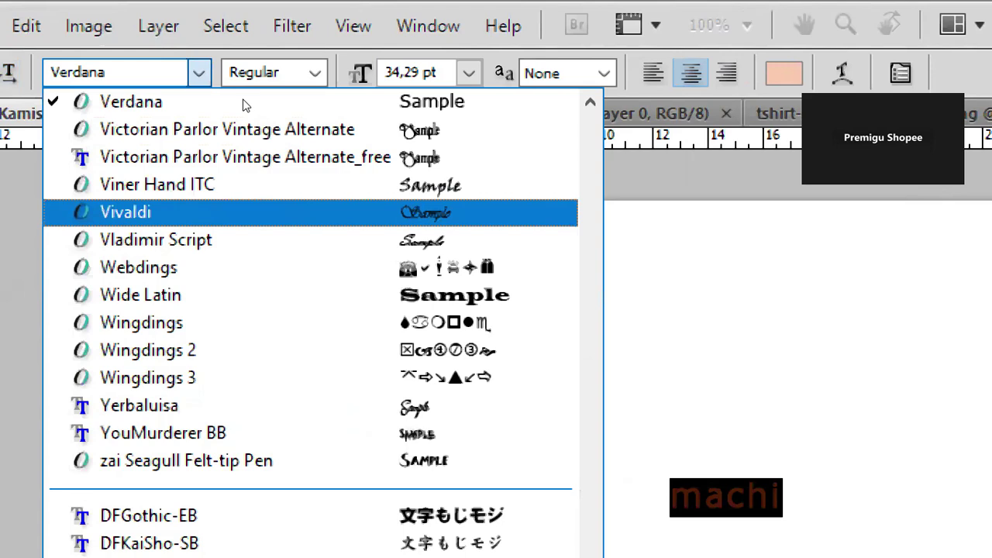
pyautogui.scroll(-5, 252, 140)
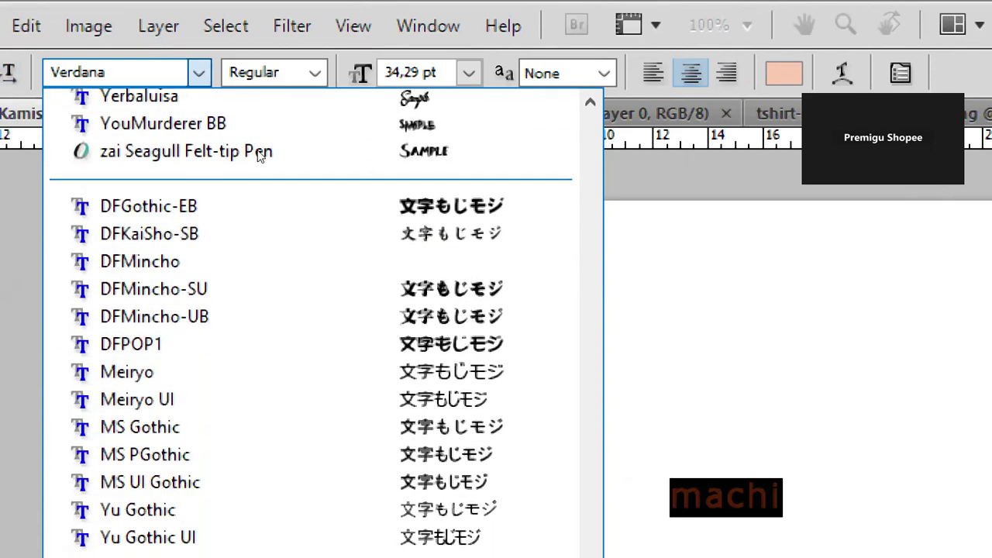
pyautogui.scroll(7, 254, 139)
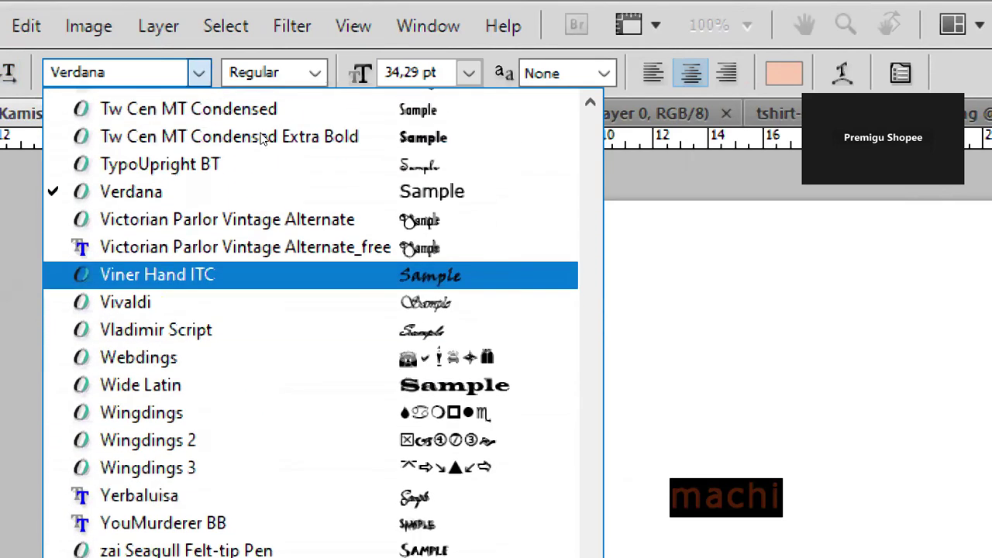
pyautogui.scroll(6, 260, 138)
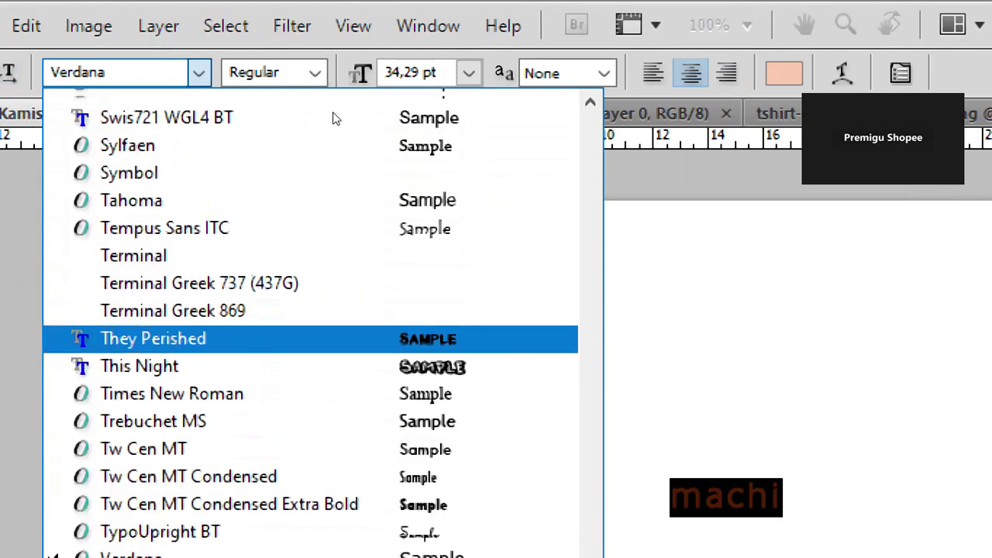
pyautogui.scroll(5, 336, 117)
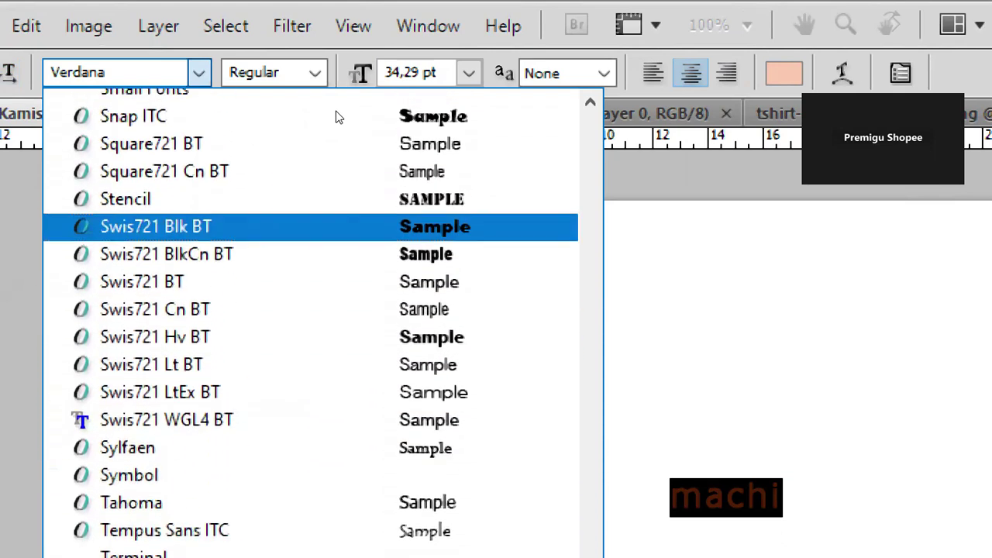
pyautogui.scroll(4, 336, 118)
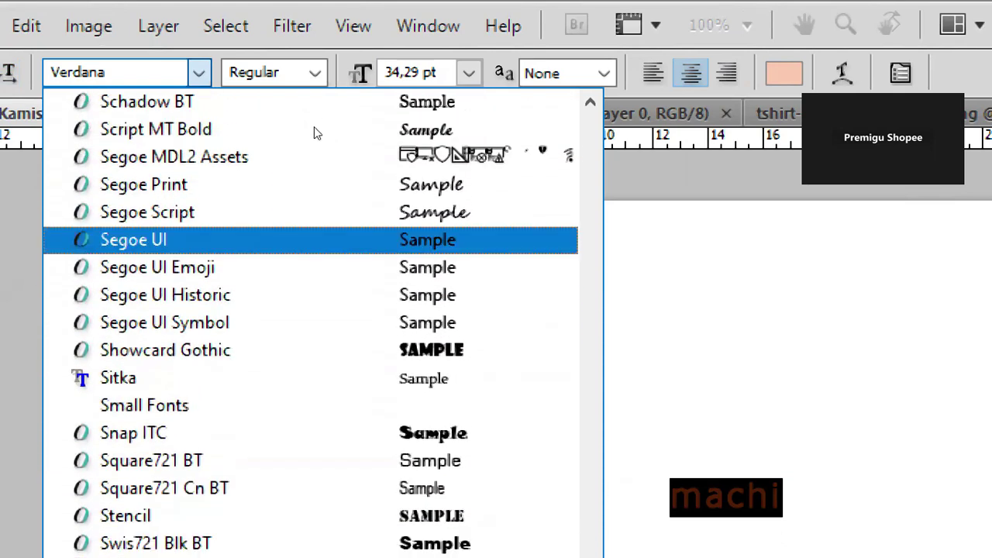
pyautogui.scroll(3, 306, 145)
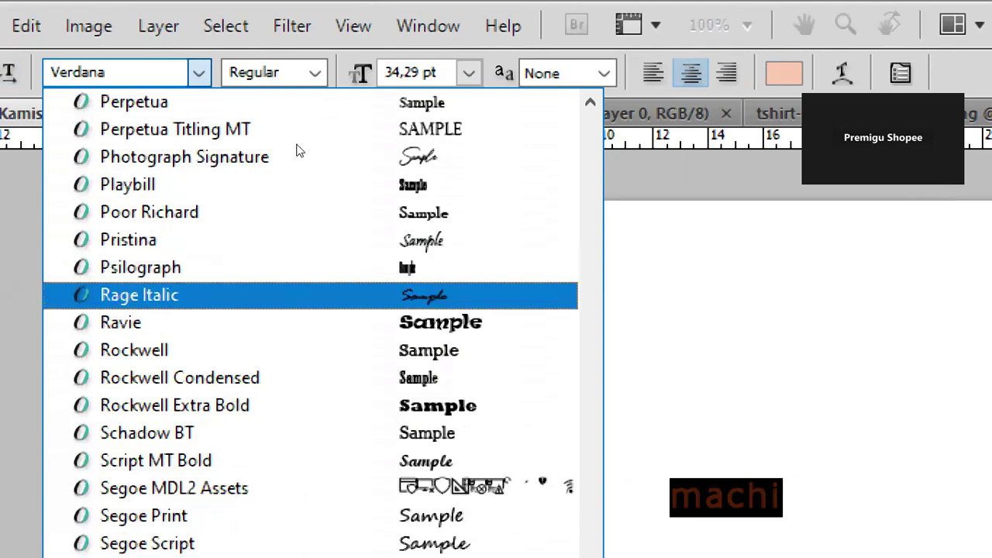
pyautogui.scroll(3, 301, 165)
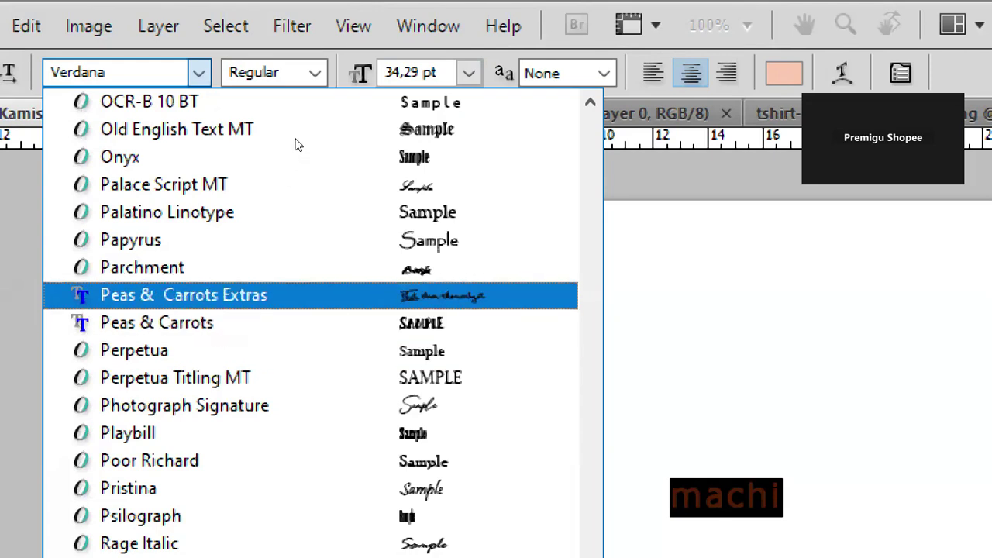
pyautogui.scroll(1, 295, 148)
pyautogui.scroll(5, 294, 144)
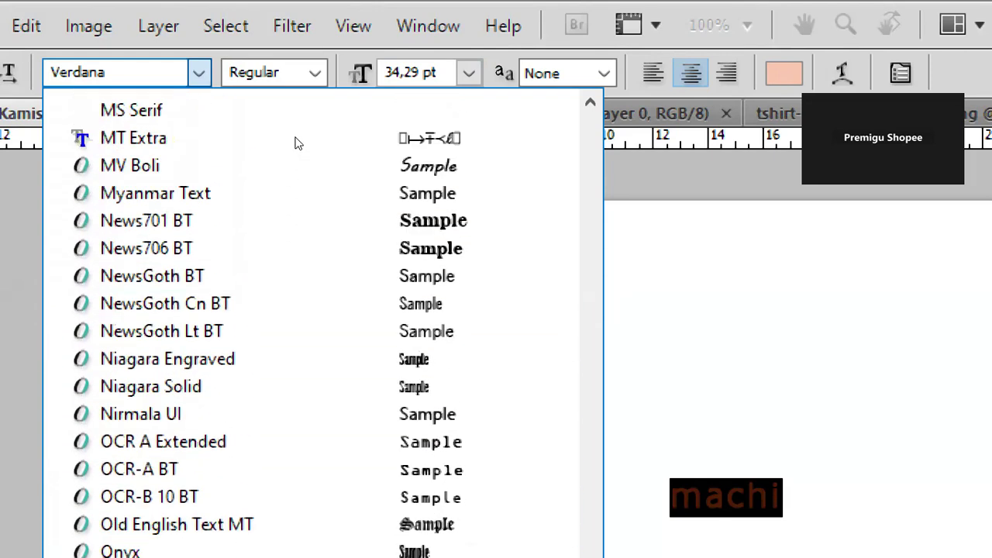
pyautogui.scroll(3, 295, 143)
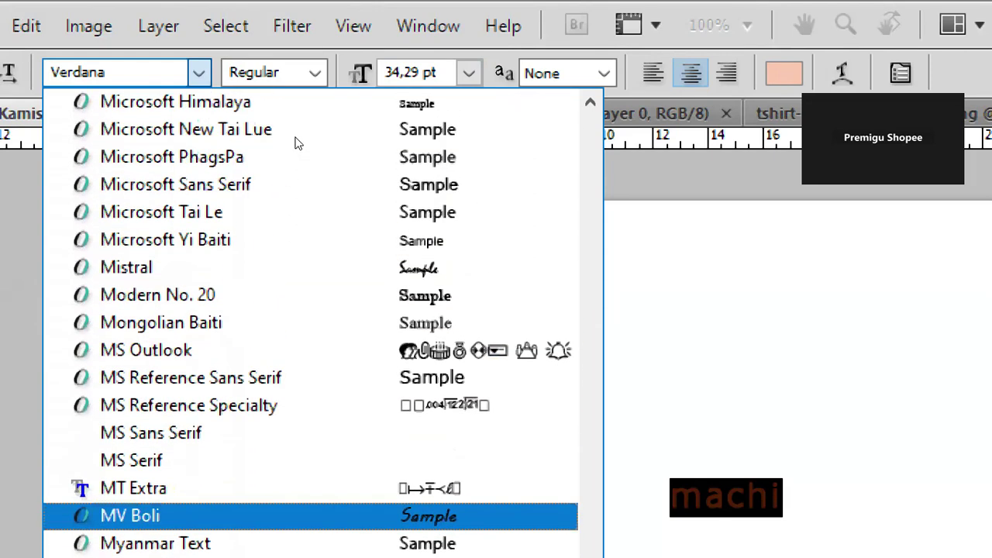
pyautogui.scroll(3, 315, 169)
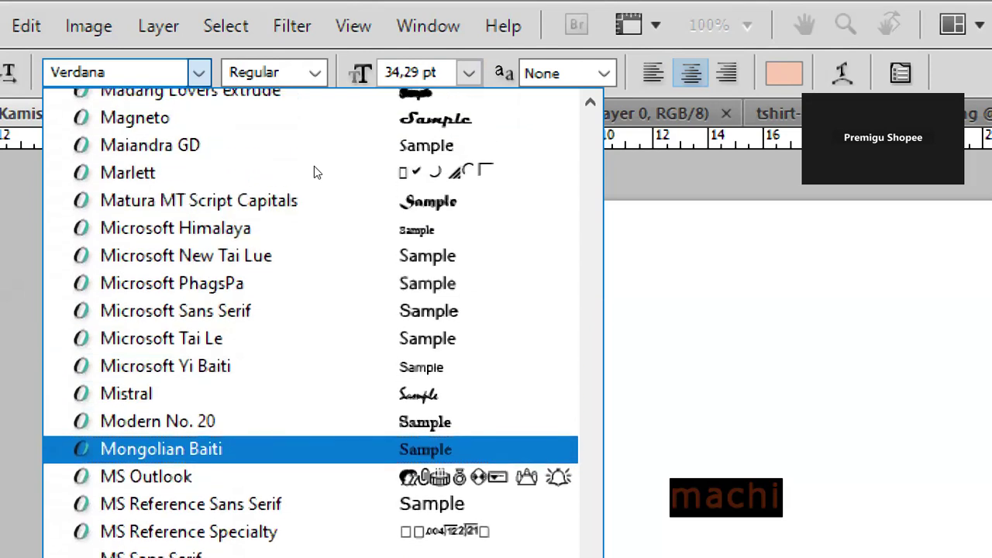
pyautogui.scroll(3, 315, 169)
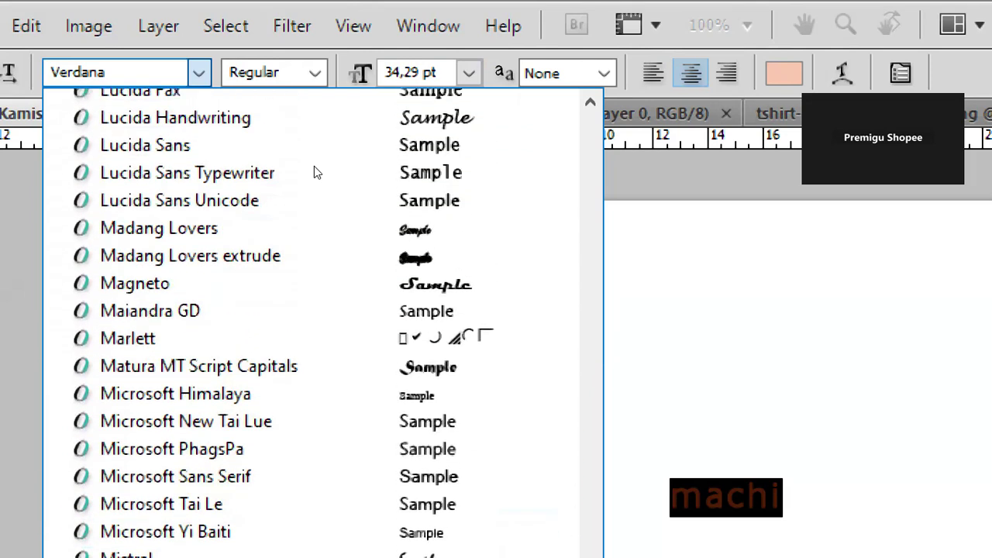
pyautogui.scroll(1, 315, 169)
pyautogui.scroll(4, 314, 169)
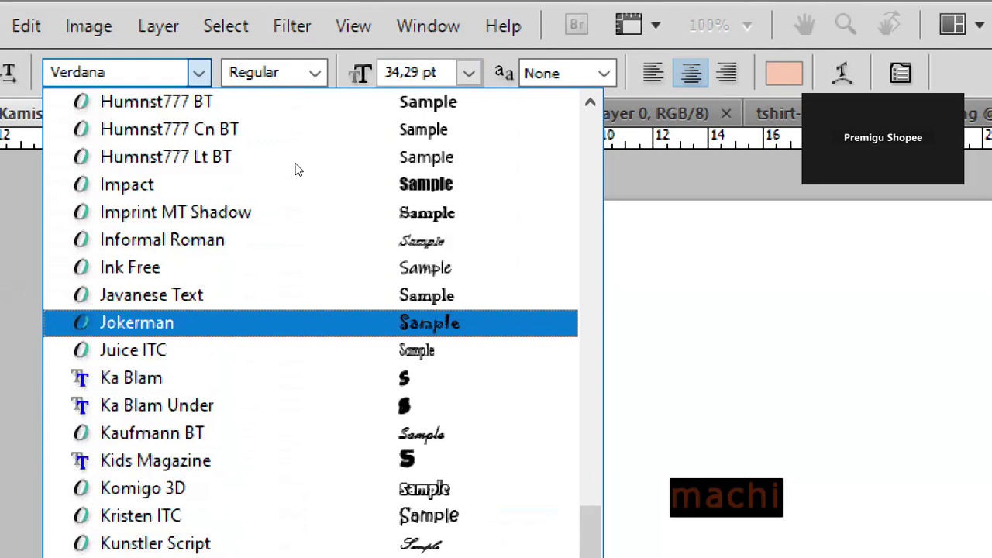
pyautogui.scroll(3, 296, 169)
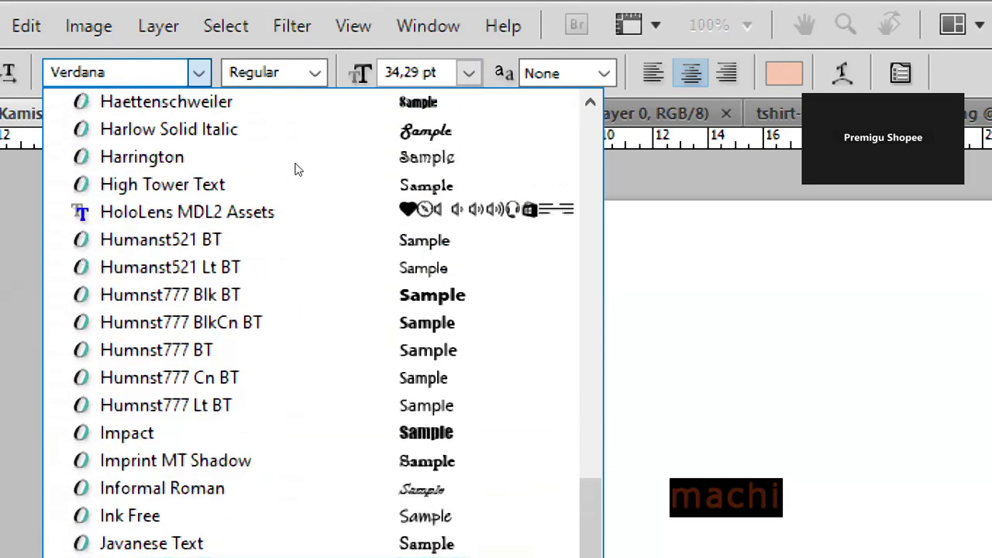
pyautogui.scroll(2, 296, 169)
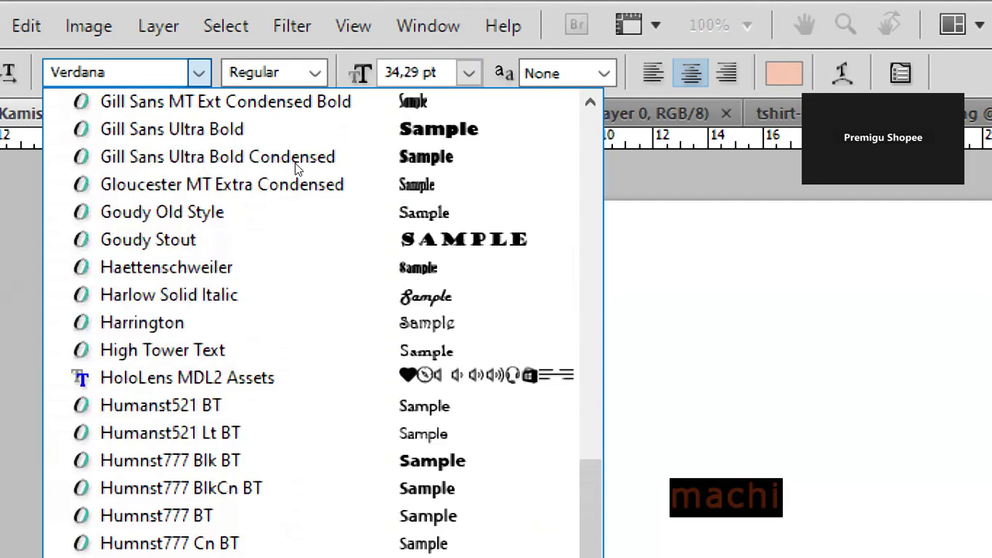
pyautogui.scroll(2, 296, 169)
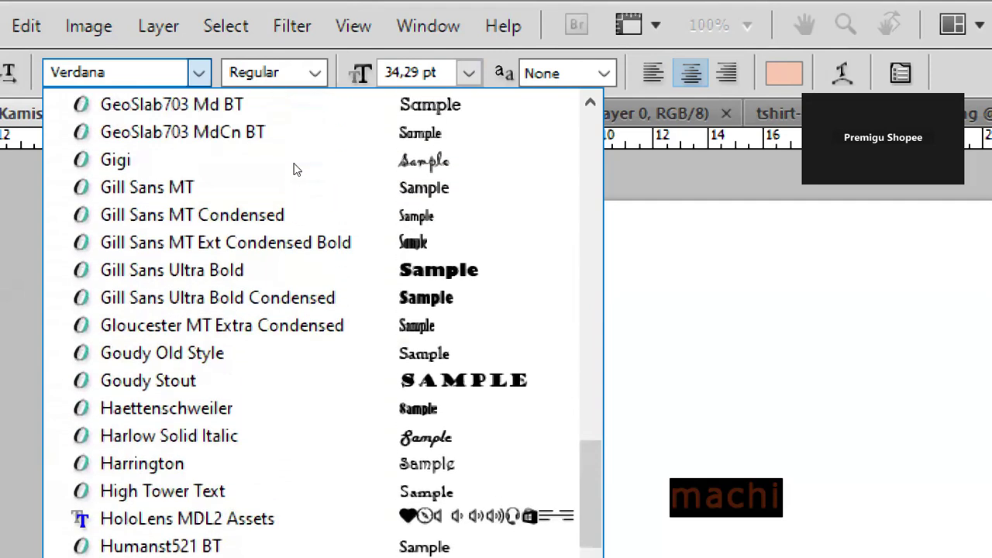
pyautogui.scroll(4, 296, 169)
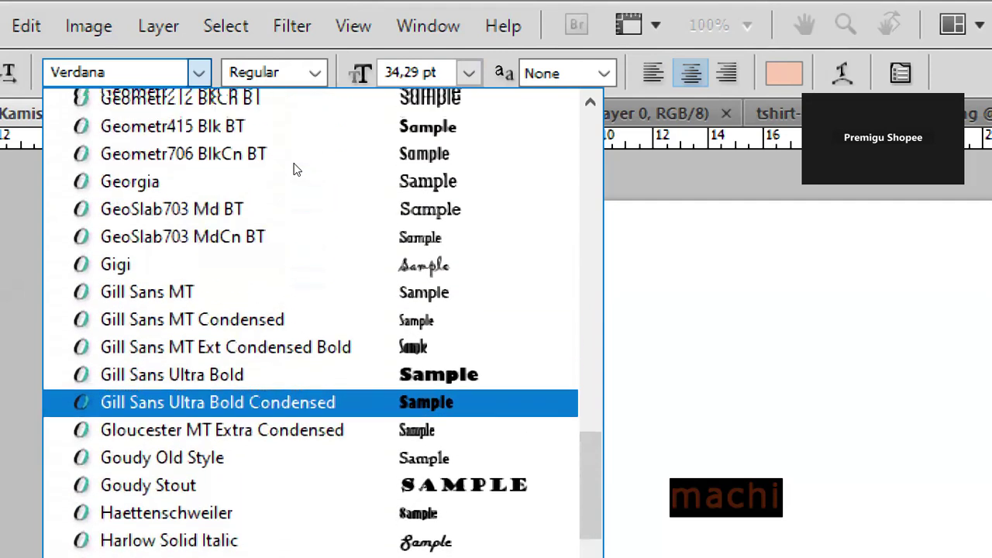
pyautogui.scroll(4, 296, 169)
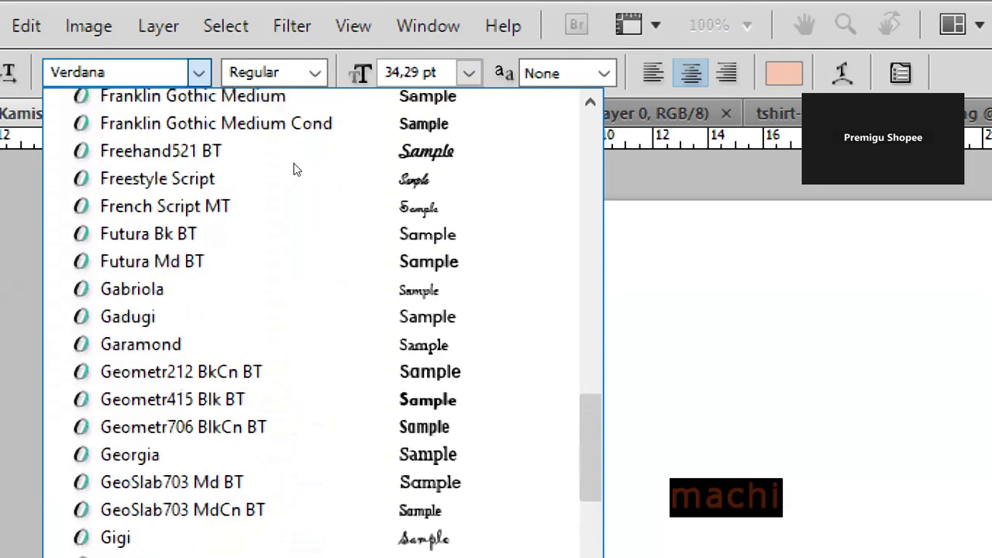
pyautogui.scroll(3, 296, 169)
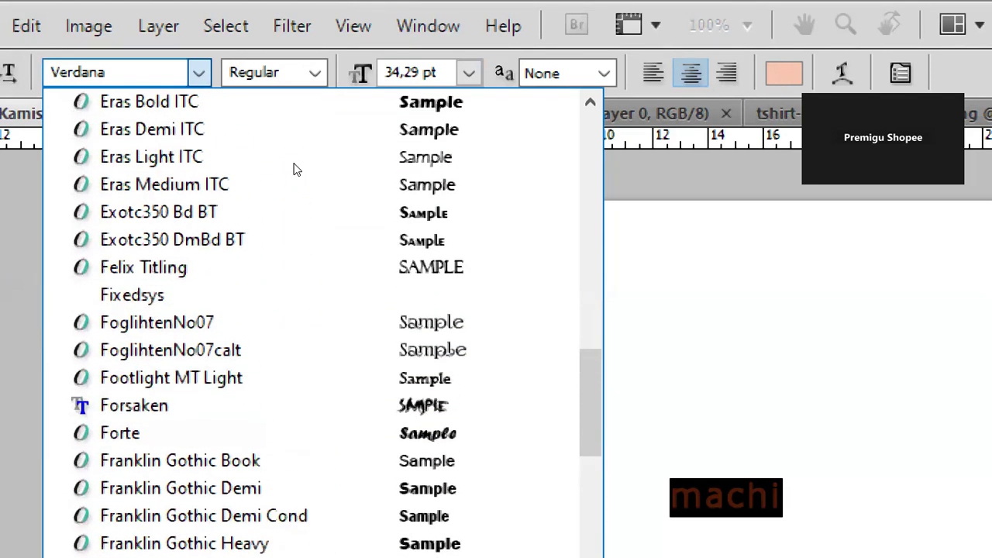
pyautogui.scroll(3, 296, 169)
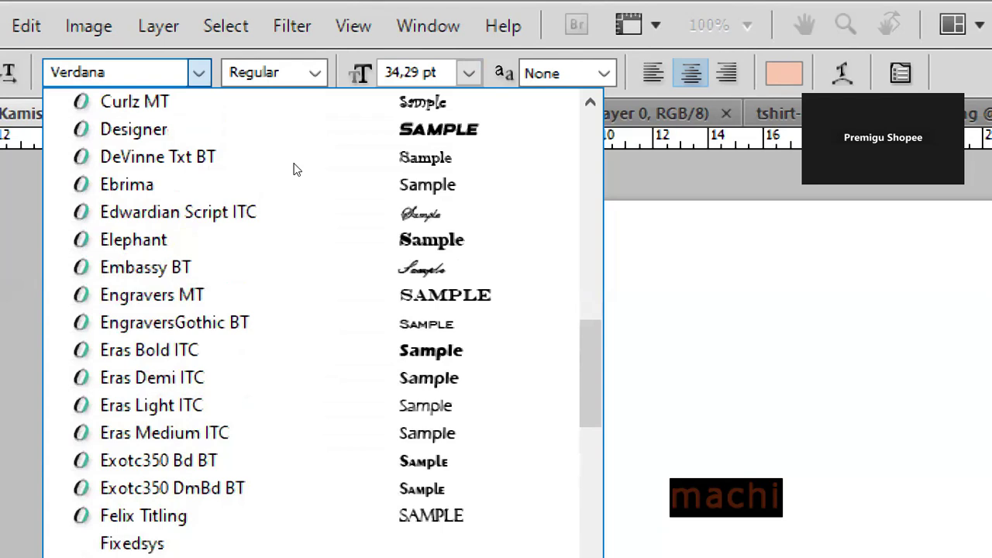
# - Set the font of the machi text to CF Crayons
pyautogui.scroll(1, 296, 169)
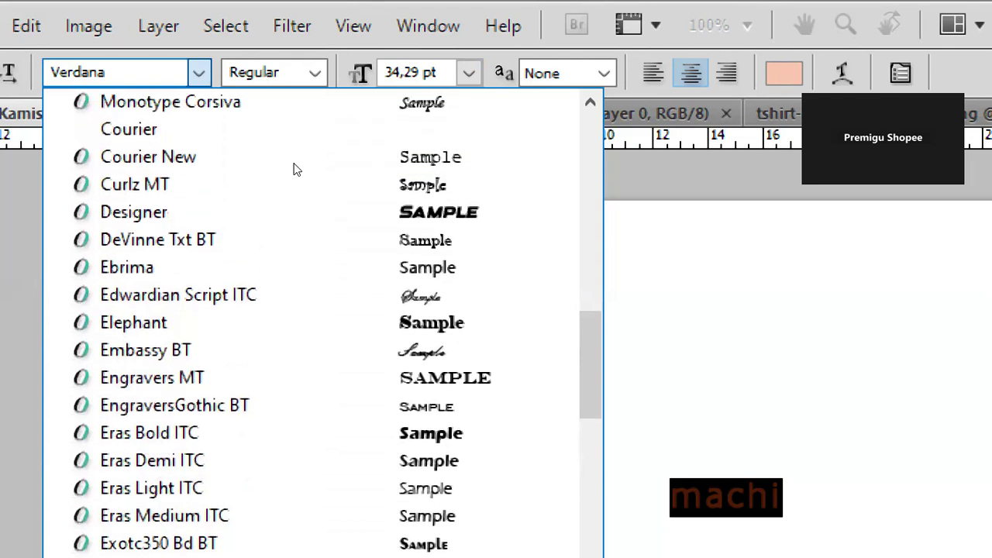
pyautogui.scroll(4, 296, 169)
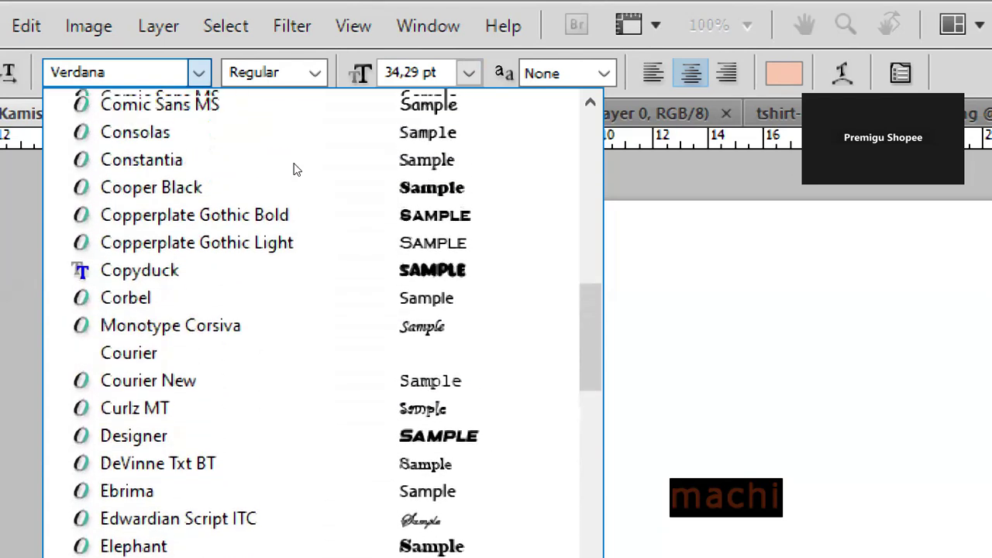
pyautogui.scroll(1, 297, 169)
pyautogui.scroll(3, 295, 169)
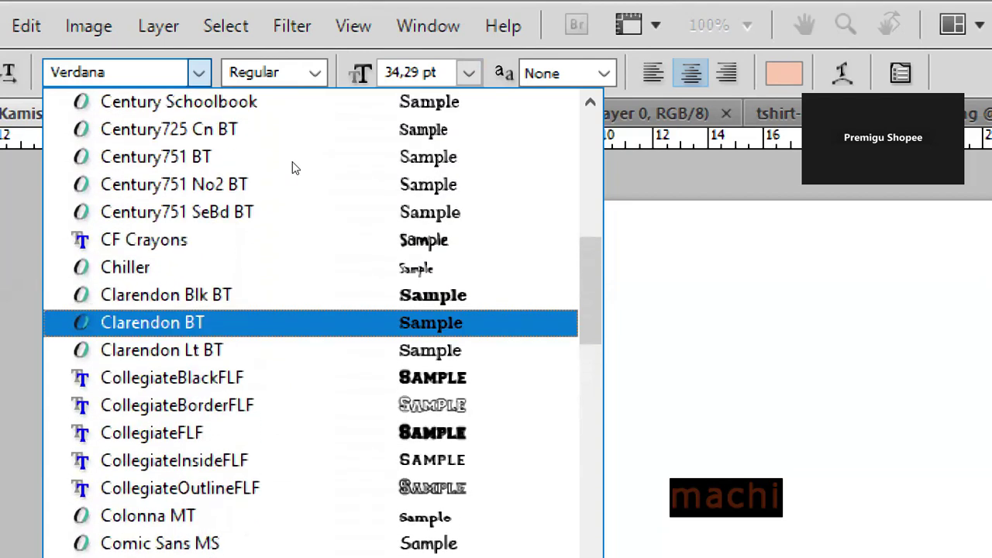
pyautogui.press('Up')
pyautogui.press('Up')
pyautogui.press('Up')
pyautogui.press('Up')
pyautogui.press('Down')
pyautogui.press('Return')
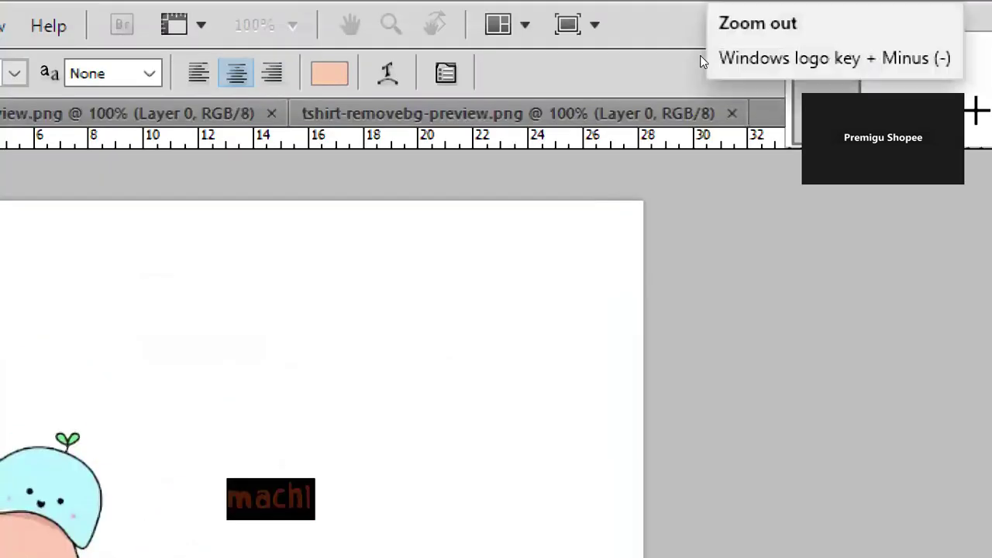
# - Set the font size of the machi text to 72 pt
pyautogui.click(701, 55)
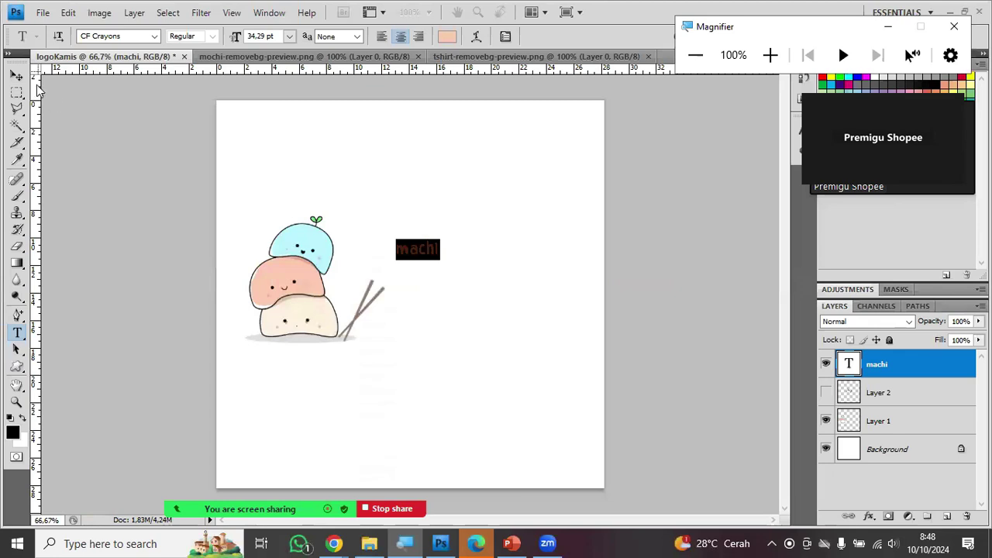
pyautogui.click(17, 76)
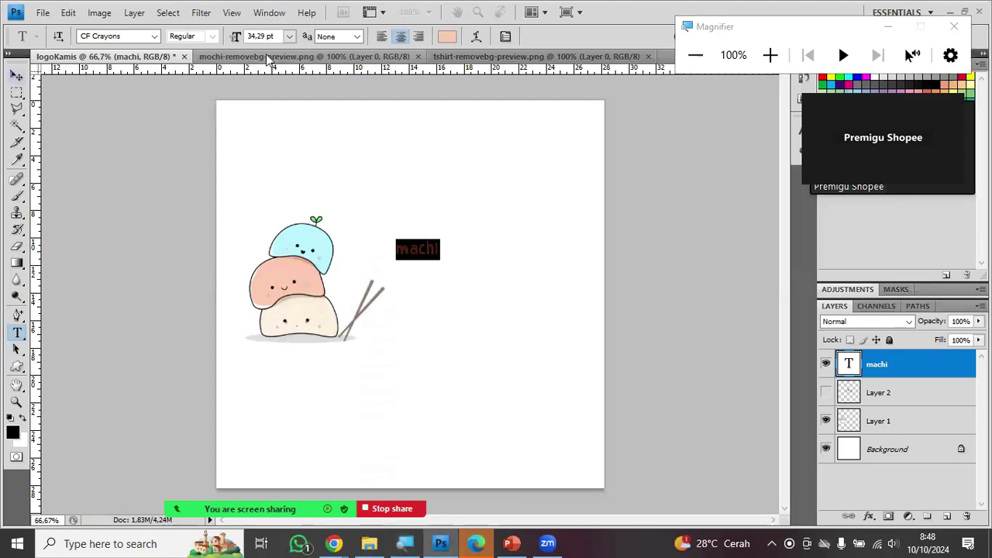
pyautogui.click(288, 37)
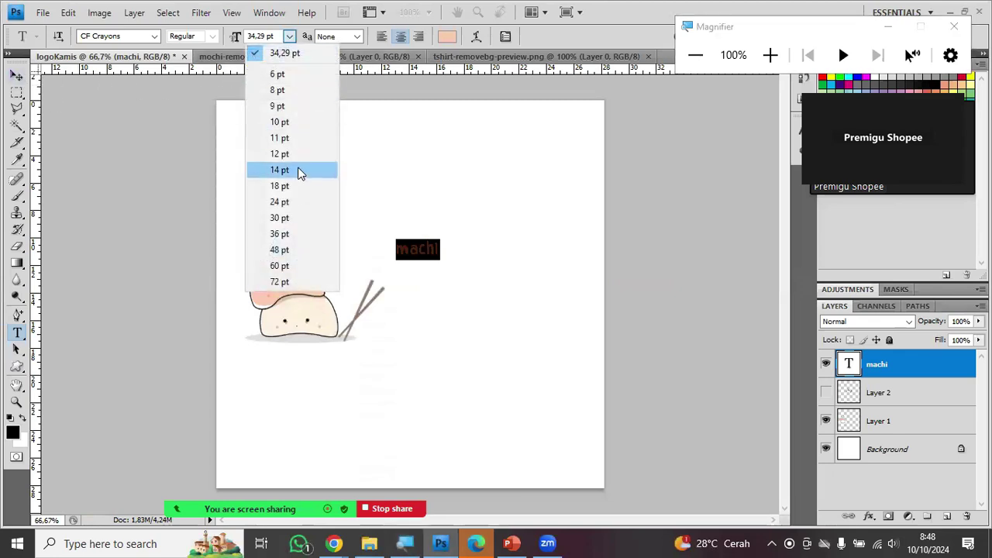
pyautogui.click(285, 283)
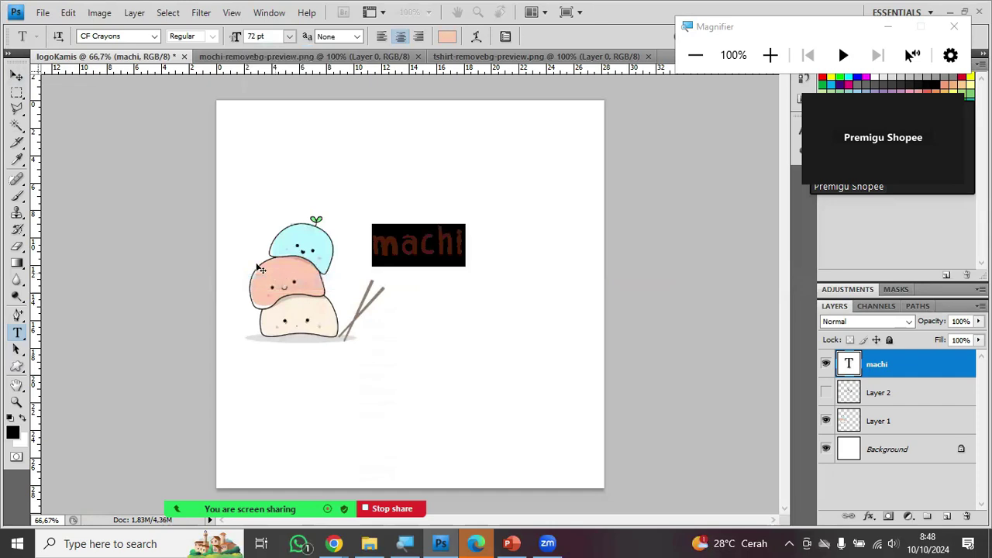
# - Move the machi text slightly down beside the peach mochi and place a duplicate of its layer directly beneath it
pyautogui.click(17, 75)
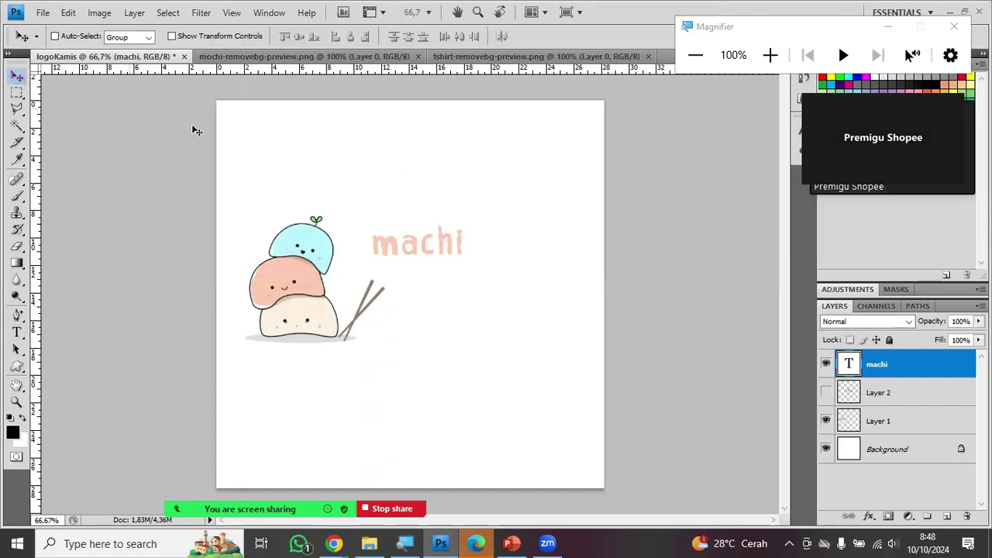
pyautogui.moveTo(453, 254); pyautogui.dragTo(469, 281)
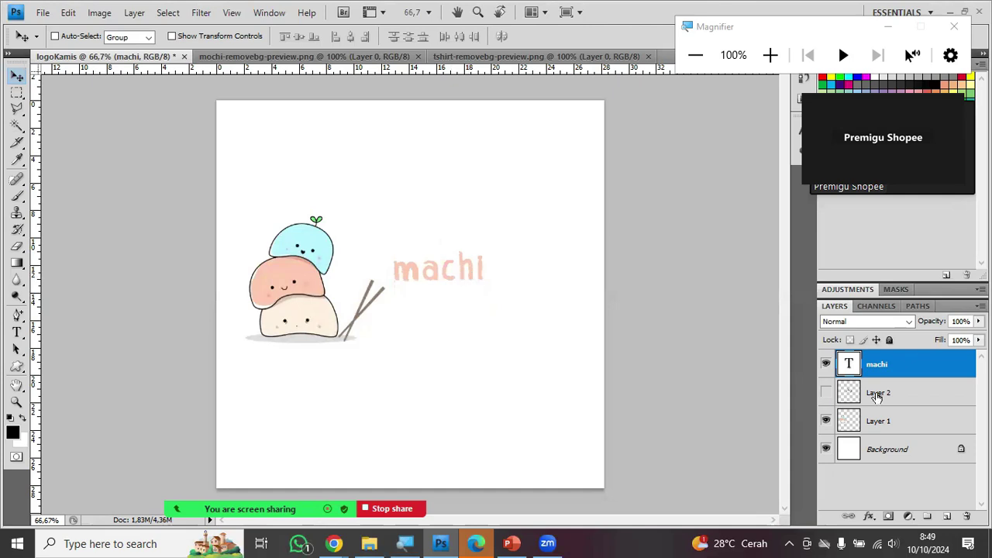
pyautogui.moveTo(915, 368); pyautogui.dragTo(947, 516)
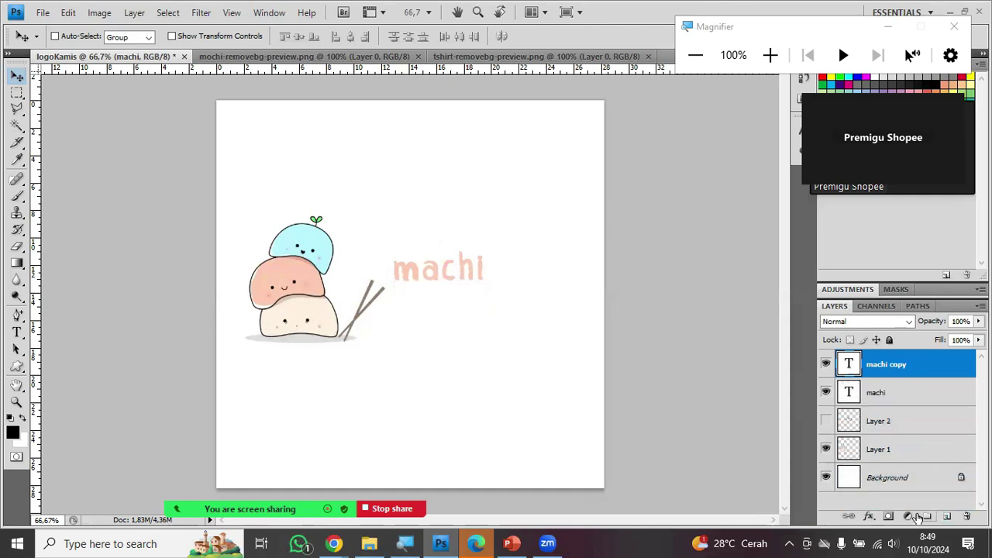
pyautogui.moveTo(479, 273); pyautogui.dragTo(479, 305)
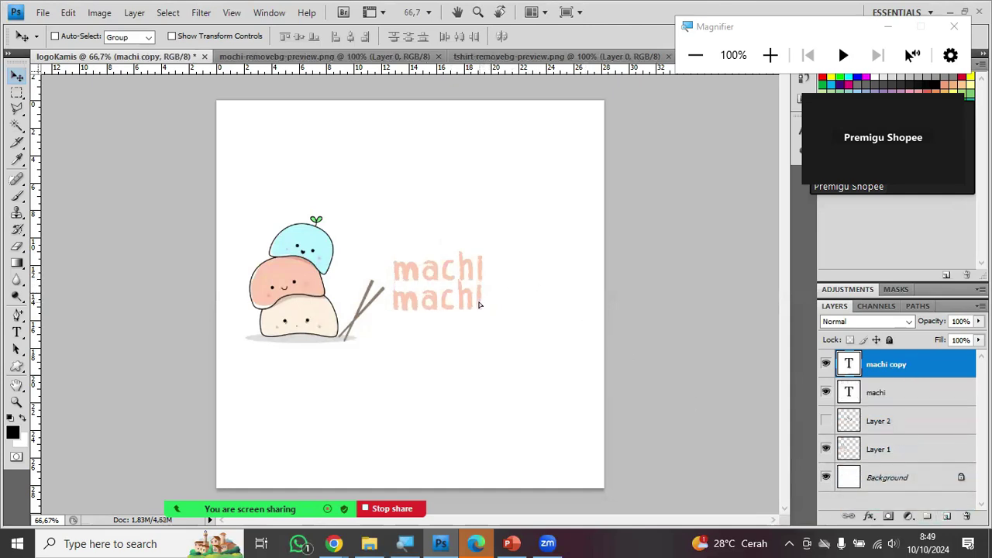
# - Select the cream body of the bottom mochi on Layer 1 with the Magic Wand at tolerance 32
pyautogui.click(17, 126)
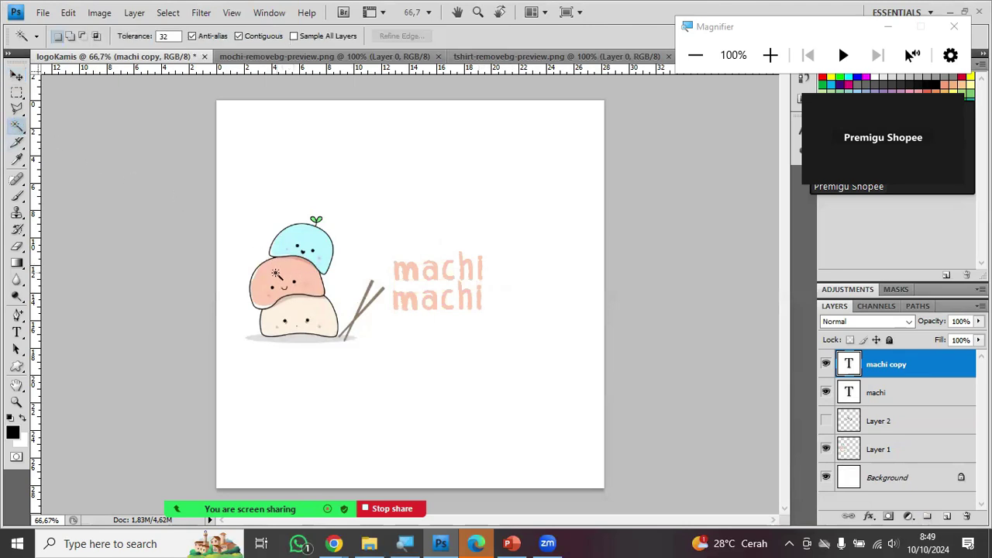
pyautogui.click(293, 316)
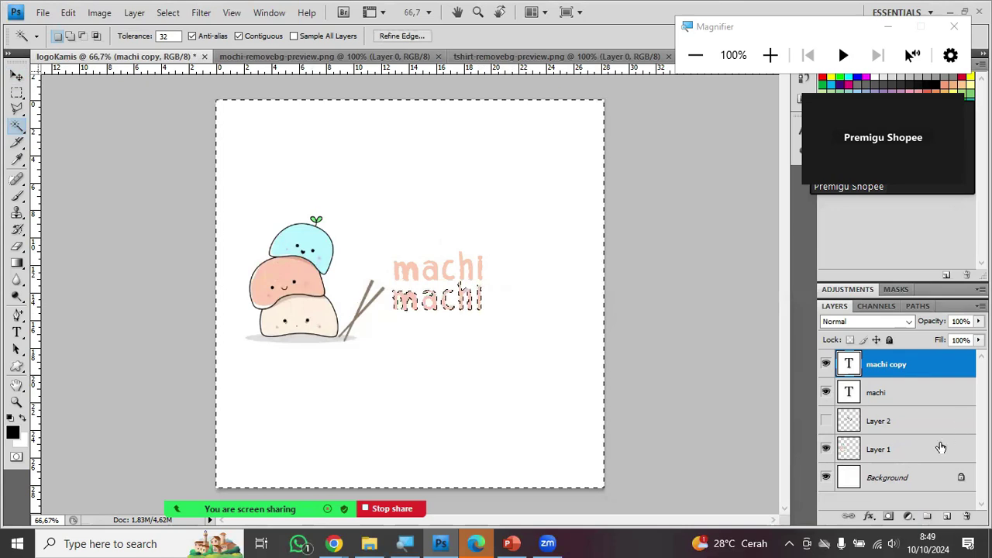
pyautogui.click(940, 449)
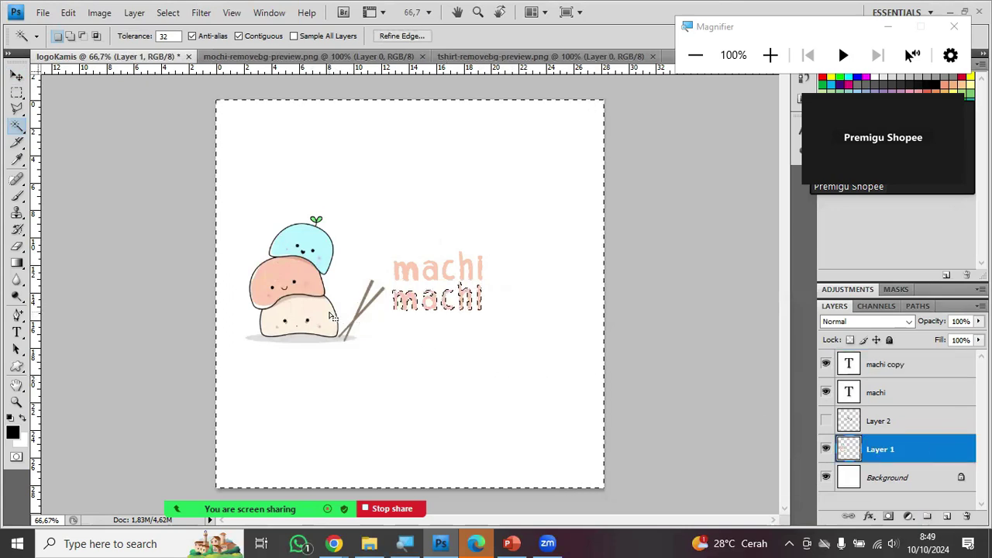
pyautogui.click(271, 311)
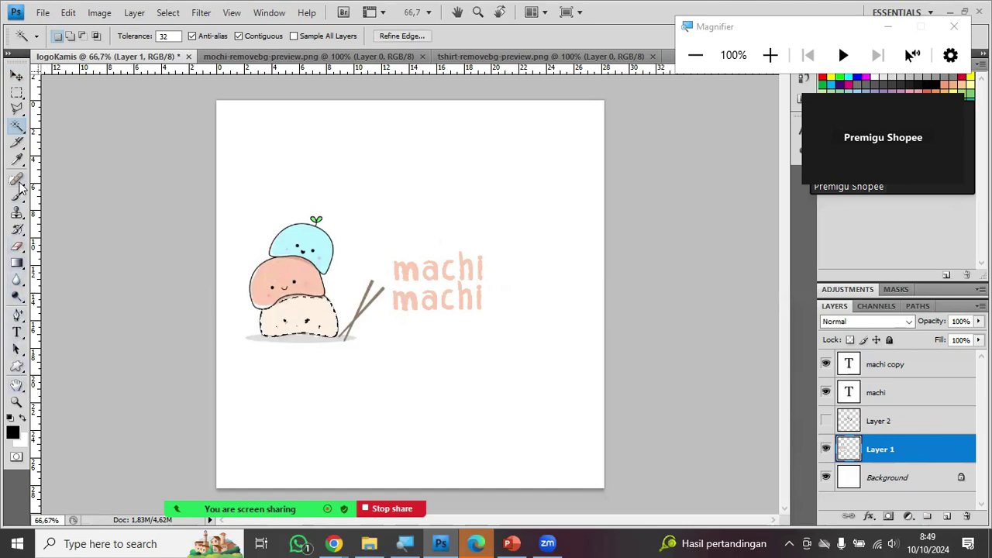
# - Pick a pale yellow foreground color, brush over the selected bottom mochi body in Clear mode, and deselect it
pyautogui.click(19, 198)
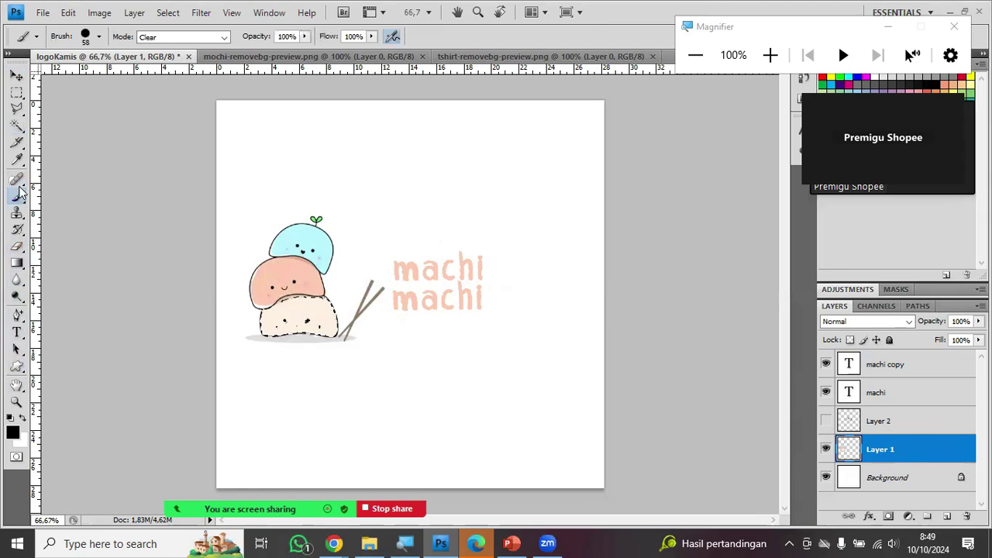
pyautogui.click(13, 432)
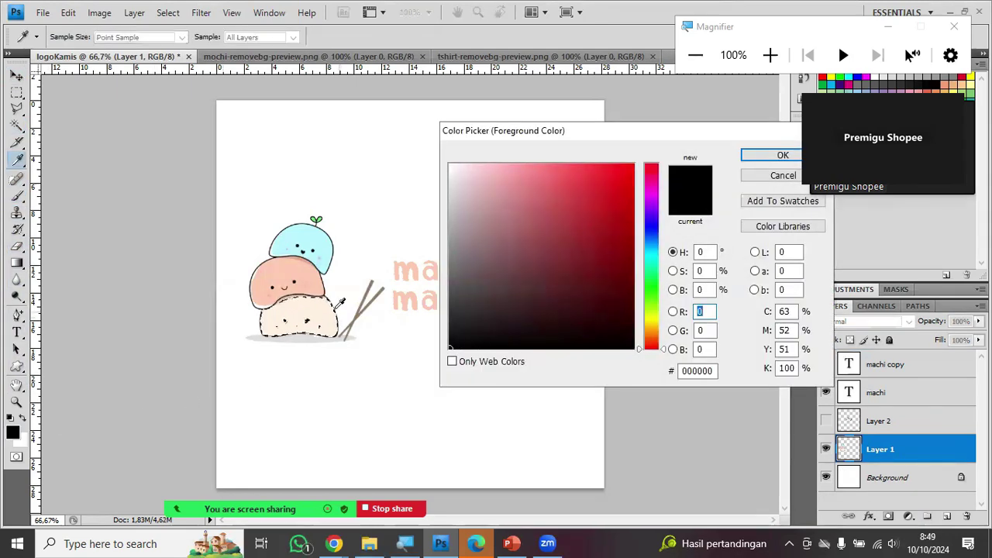
pyautogui.click(316, 308)
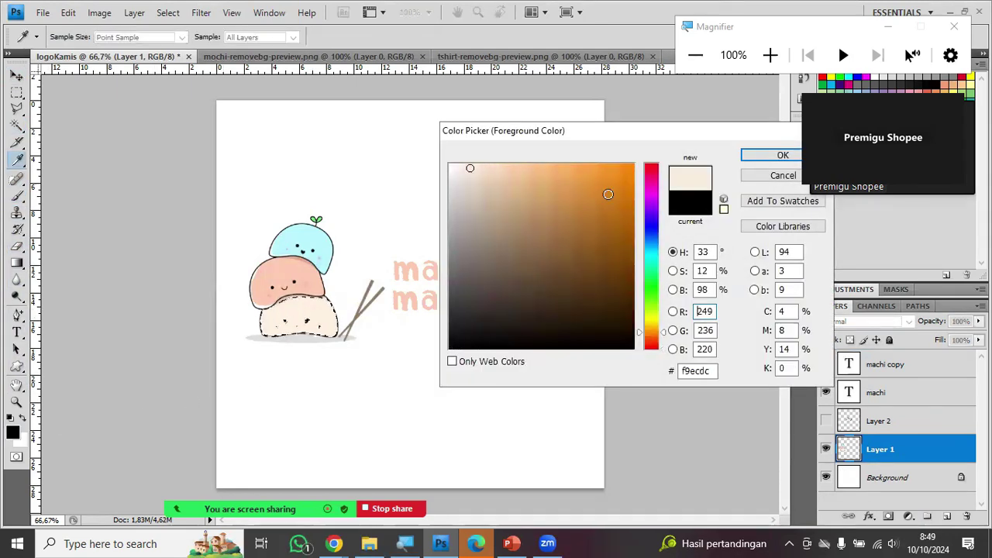
pyautogui.click(651, 319)
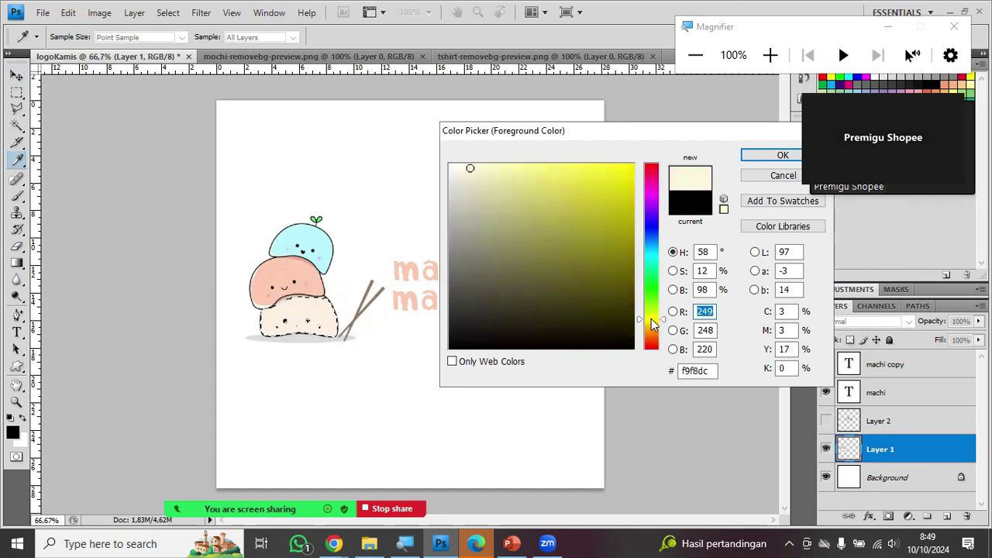
pyautogui.moveTo(493, 171); pyautogui.dragTo(508, 166)
pyautogui.click(756, 155)
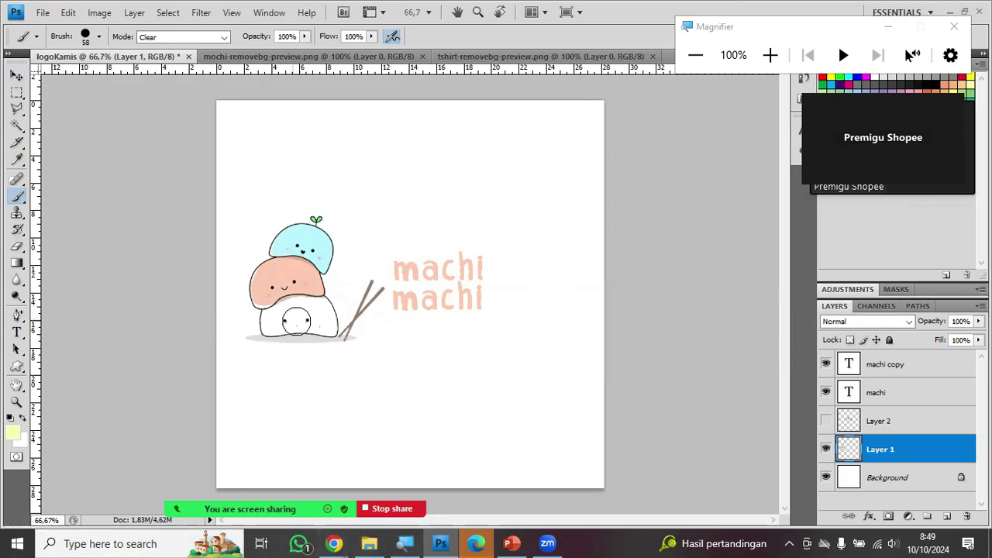
pyautogui.scroll(1, 316, 326)
pyautogui.scroll(4, 316, 326)
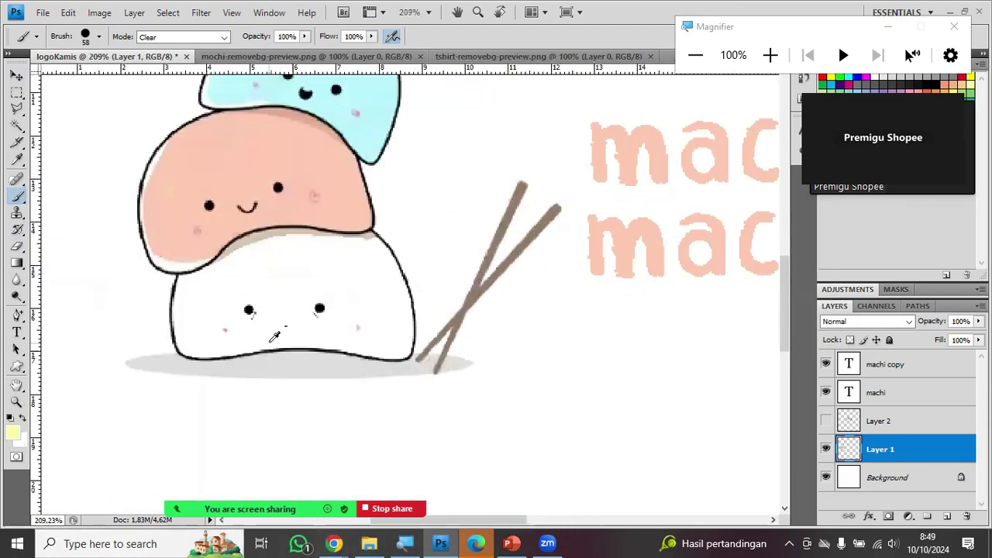
pyautogui.scroll(2, 275, 335)
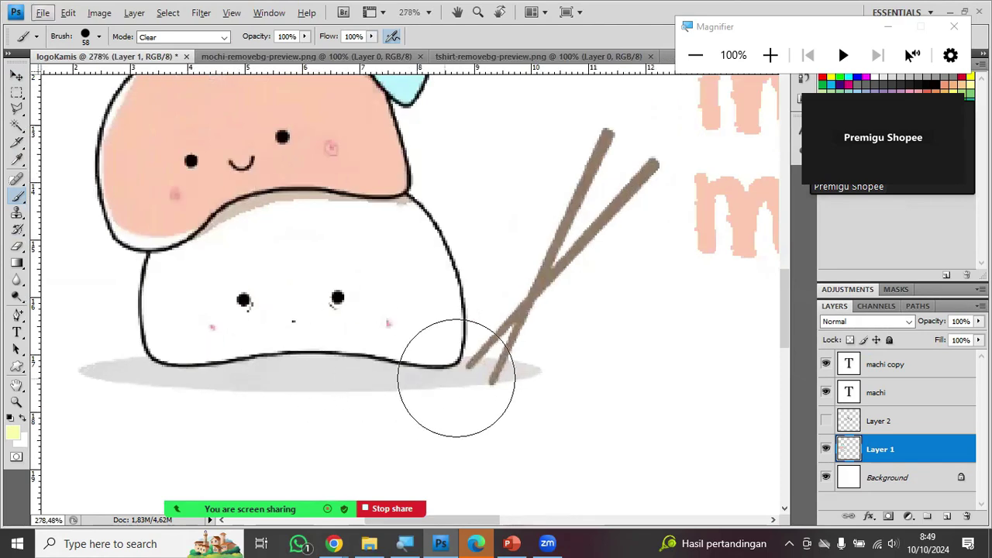
pyautogui.scroll(-4, 390, 353)
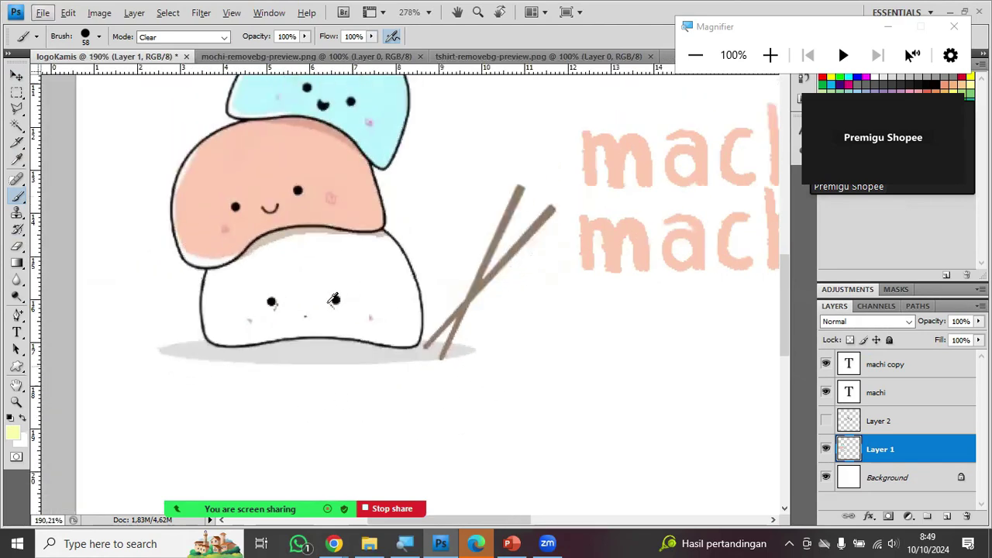
pyautogui.scroll(-1, 332, 299)
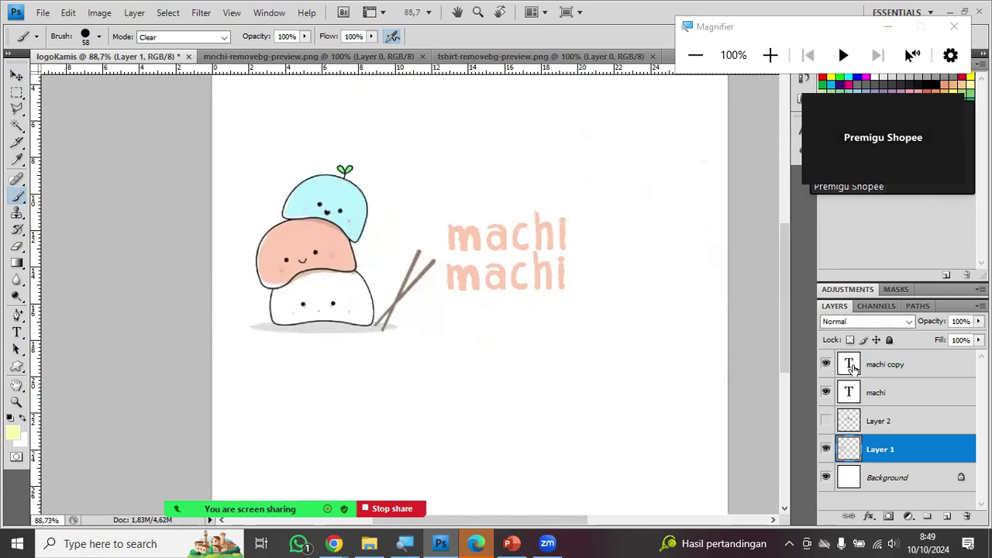
# - Change the wording of the lower machi copy to "mochi"
pyautogui.doubleClick(849, 369)
pyautogui.write('mochi')
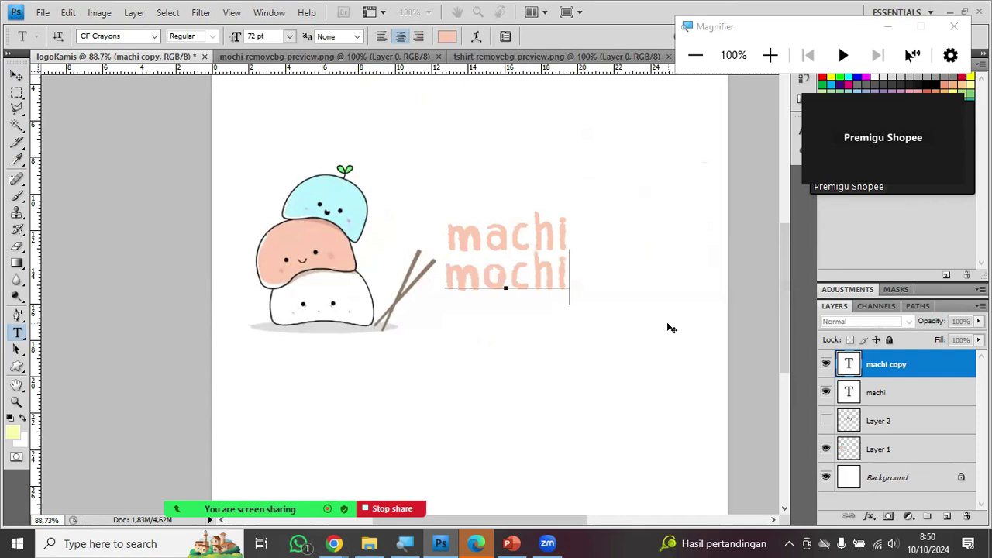
pyautogui.click(18, 76)
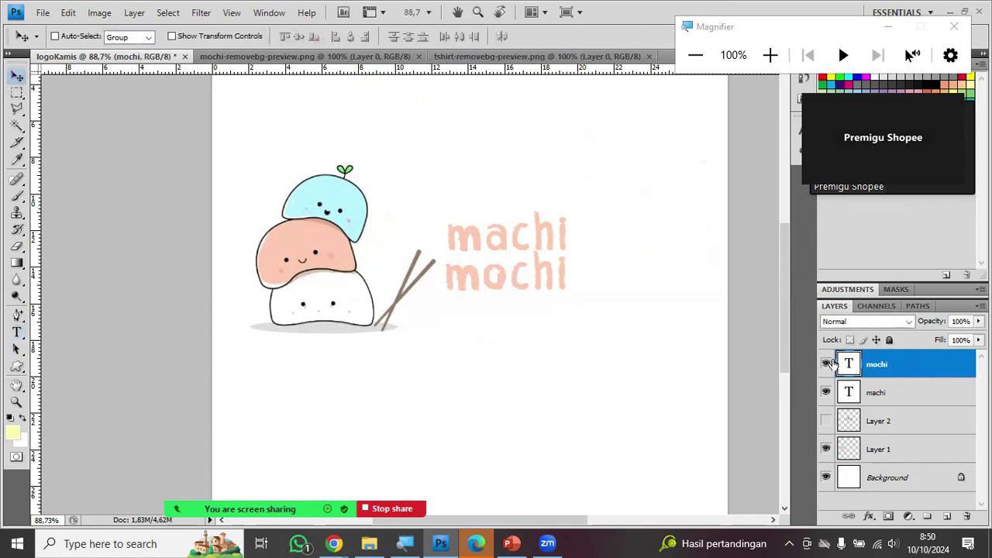
# - Change the mochi text color to light purple, RGB 199, 175, 253
pyautogui.doubleClick(847, 363)
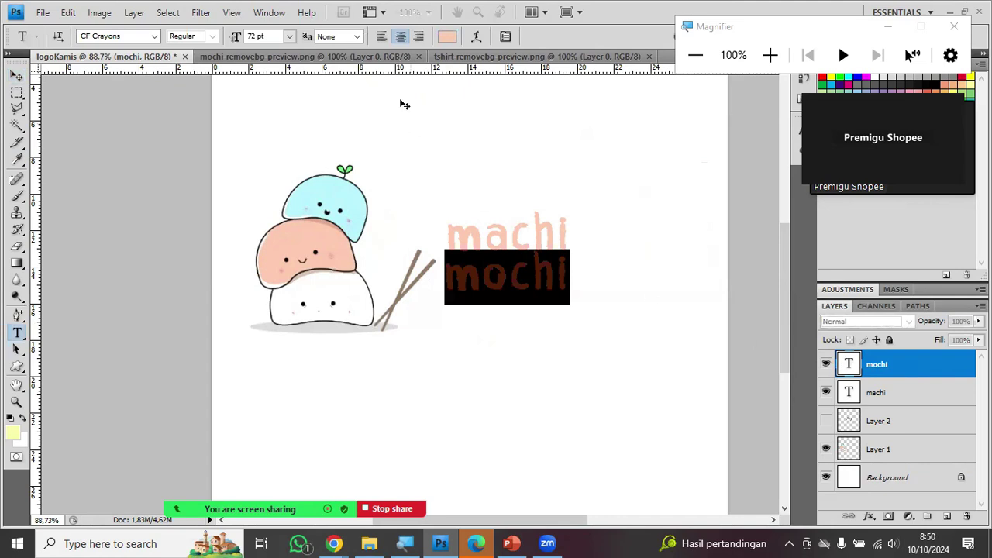
pyautogui.click(447, 36)
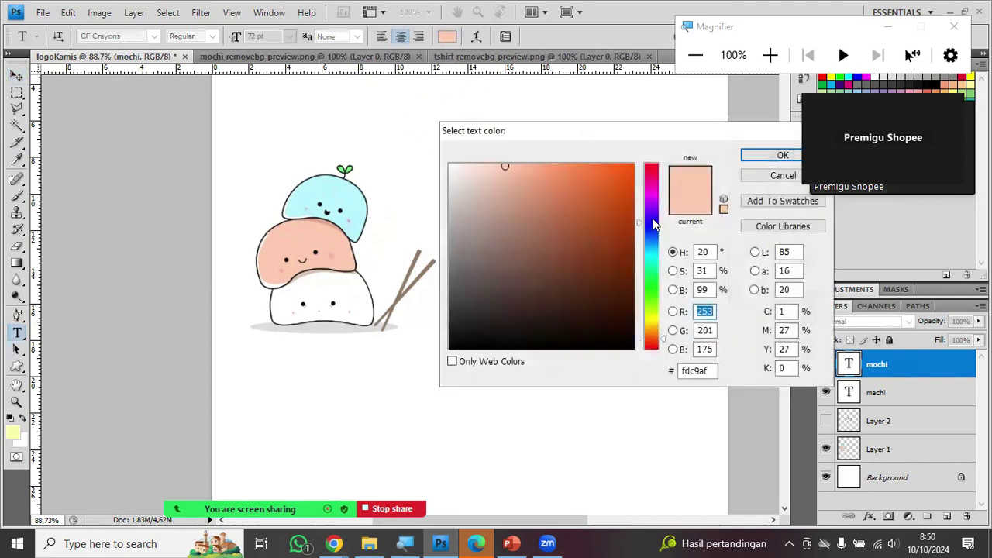
pyautogui.click(652, 217)
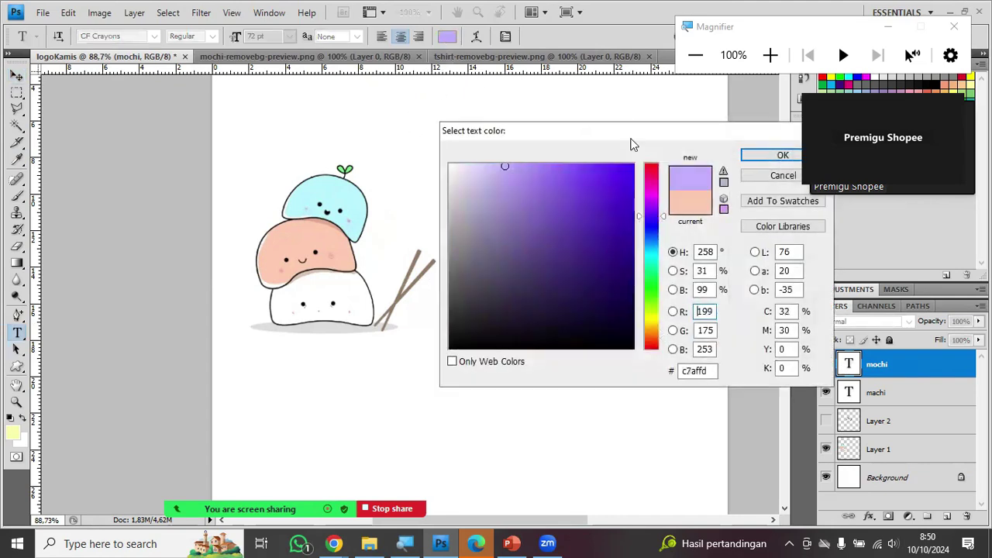
pyautogui.moveTo(632, 144); pyautogui.dragTo(479, 273)
pyautogui.click(629, 284)
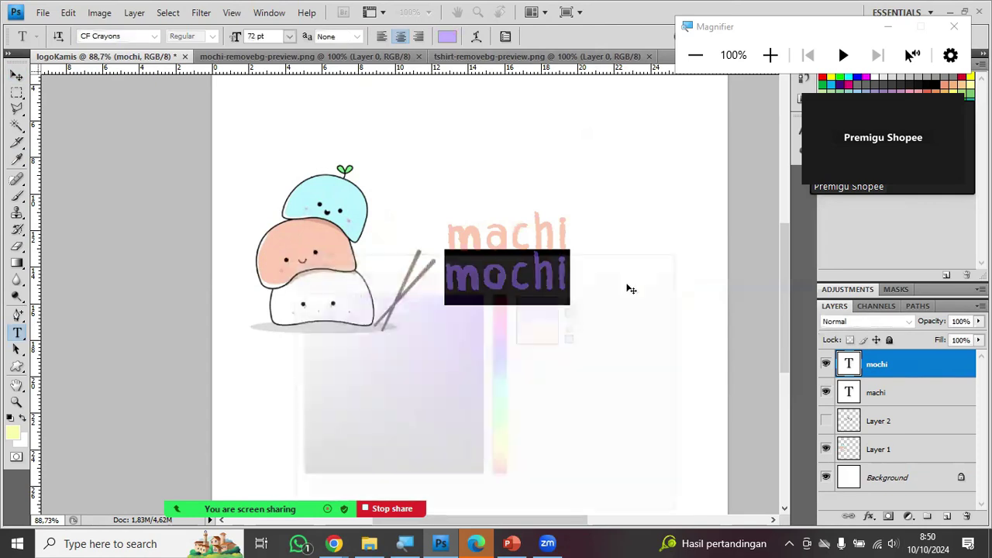
# - Scale the machi and mochi text layers together to about 159.4%, keeping their lower-left corner in place
pyautogui.keyDown('ctrl'); pyautogui.click(908, 393); pyautogui.keyUp('ctrl')
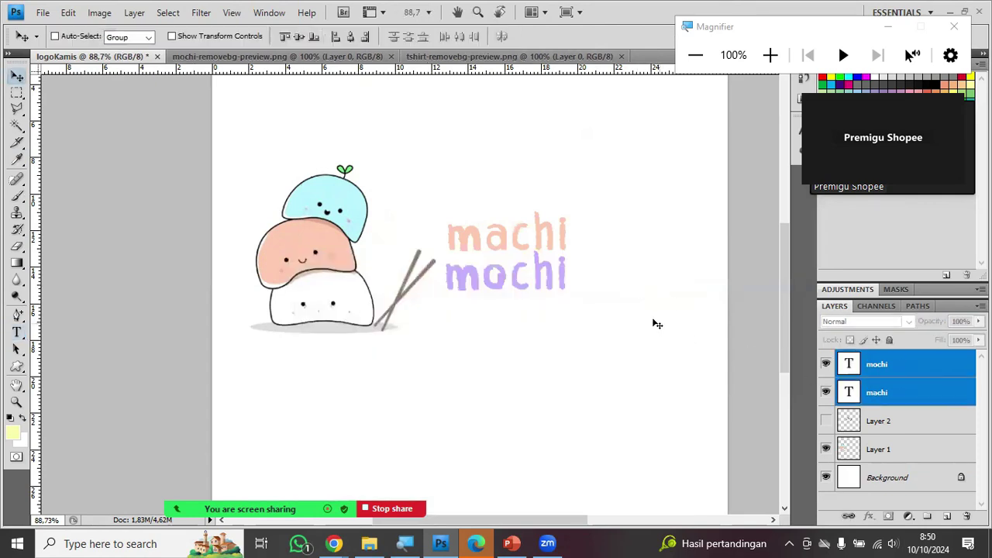
pyautogui.hotkey('ctrl', 't')
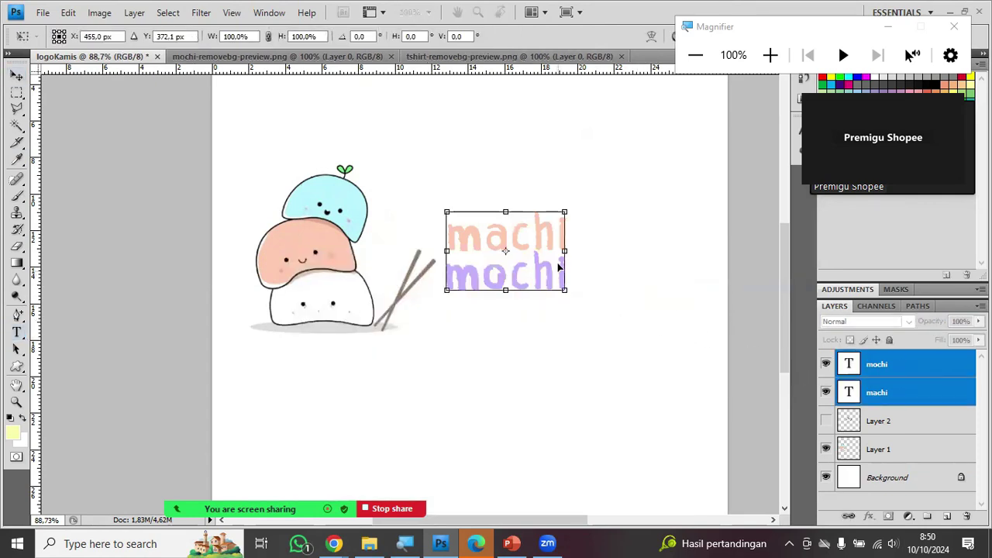
pyautogui.moveTo(567, 210); pyautogui.dragTo(639, 176)
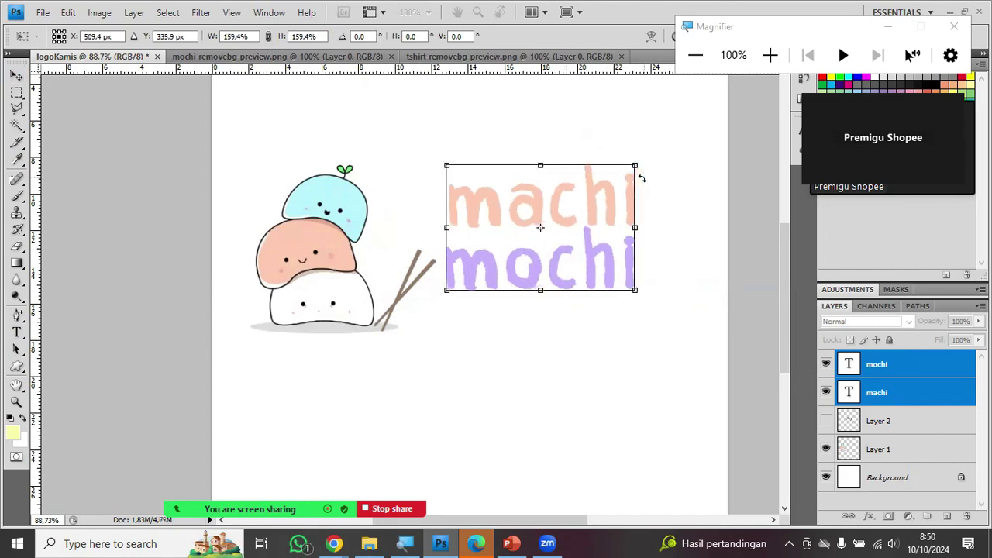
pyautogui.press('Return')
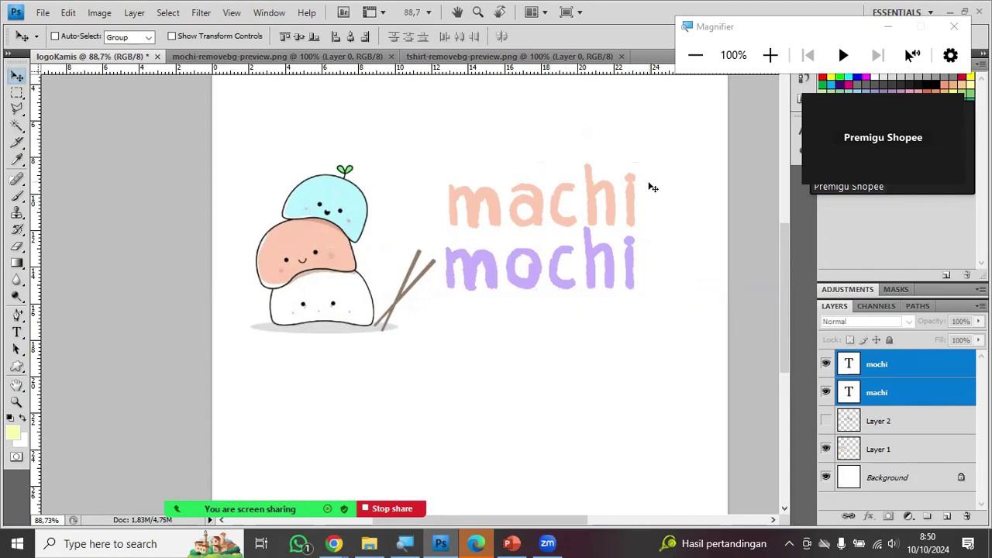
# - Shift the machi and mochi texts down-left together, and move the mochi image on Layer 1 to the right half of the canvas
pyautogui.moveTo(612, 217); pyautogui.dragTo(567, 241)
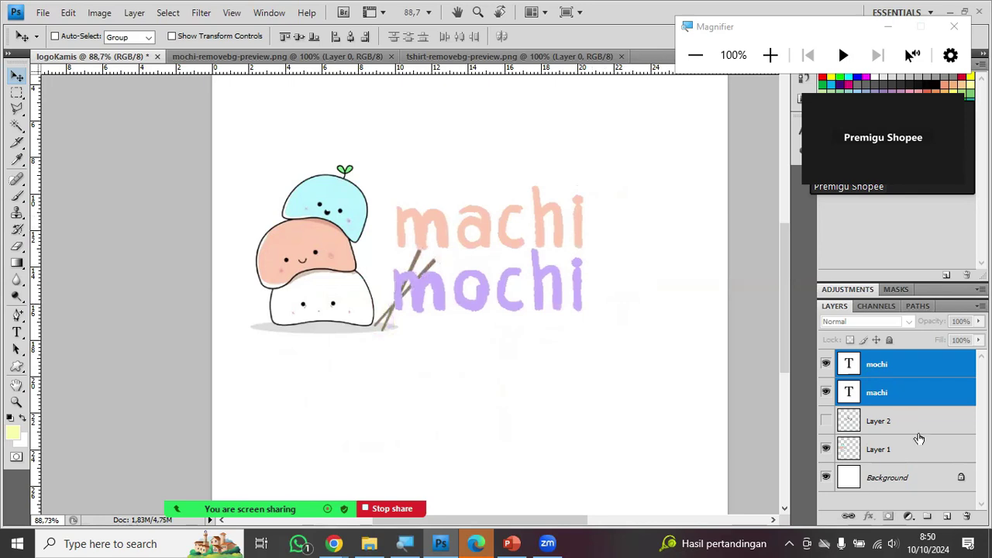
pyautogui.click(915, 452)
pyautogui.moveTo(339, 265); pyautogui.dragTo(587, 290)
# - Move the machi and mochi texts, still stacked, to the space just left of the mochi image
pyautogui.click(895, 393)
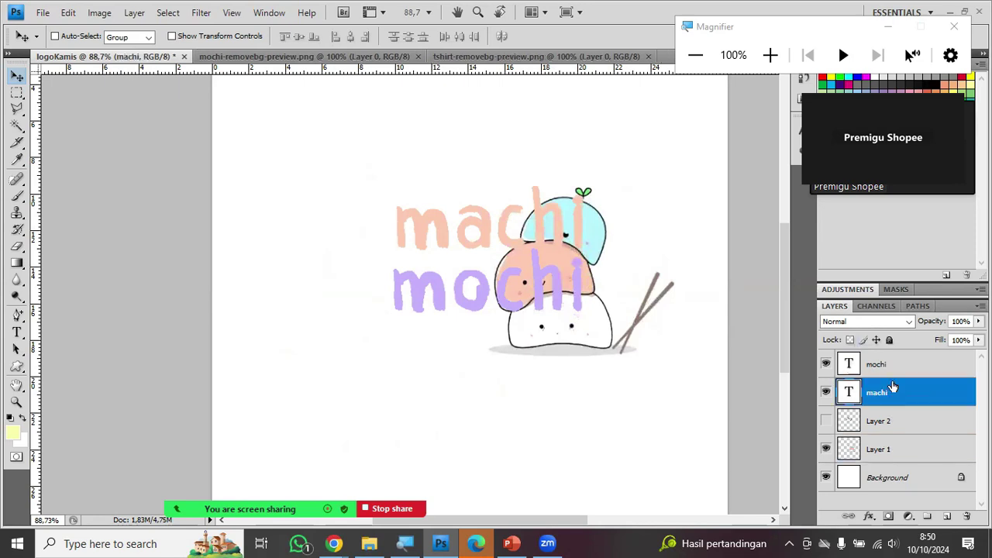
pyautogui.moveTo(485, 298); pyautogui.dragTo(377, 315)
pyautogui.rightClick(474, 314)
pyautogui.click(496, 318)
pyautogui.moveTo(477, 310); pyautogui.dragTo(379, 332)
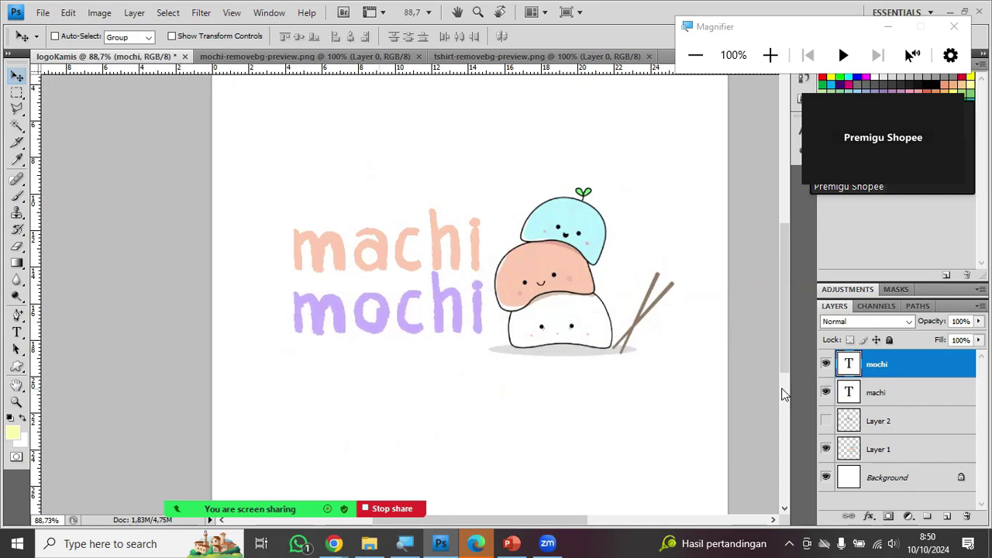
# - Show the whole canvas and make Layer 1 with the mochi image the active layer
pyautogui.click(892, 392)
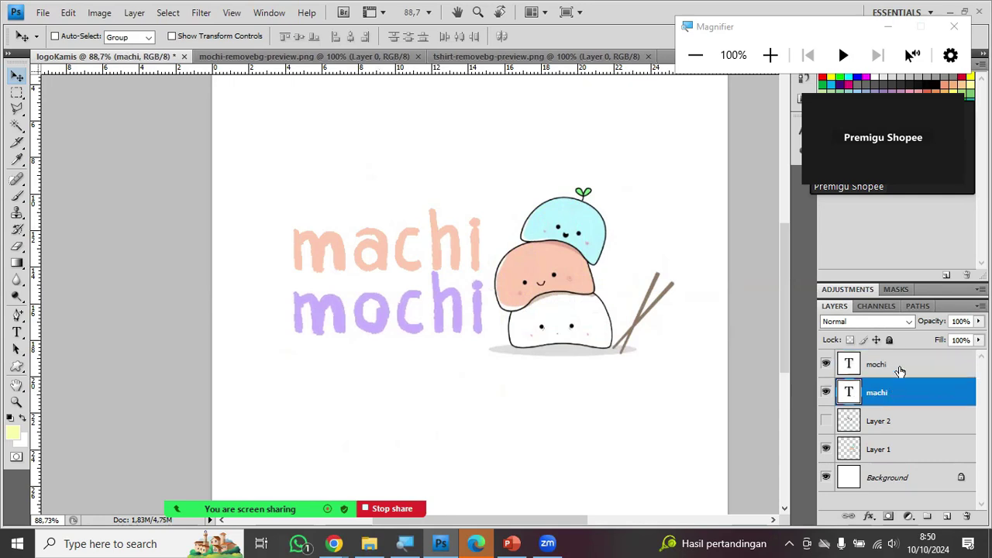
pyautogui.click(899, 371)
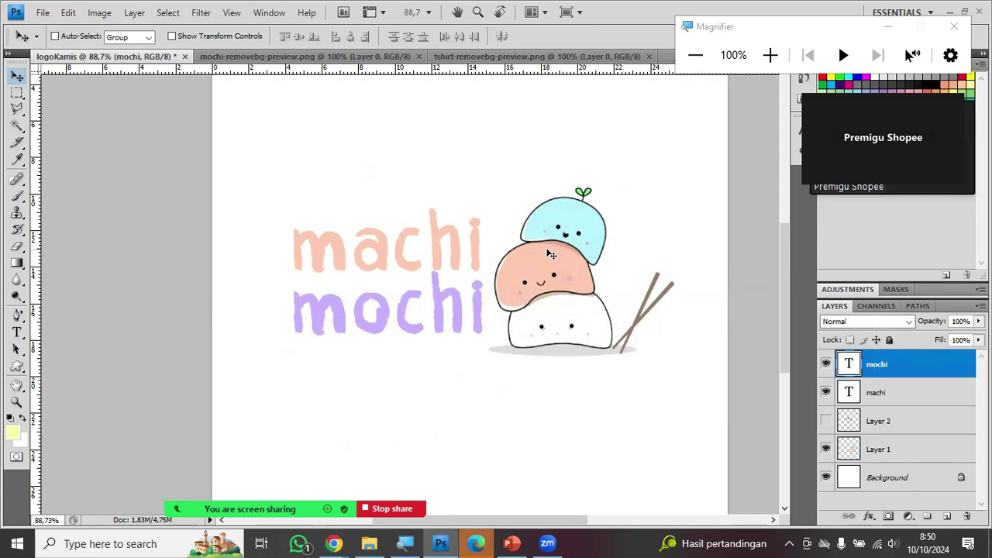
pyautogui.scroll(-3, 550, 254)
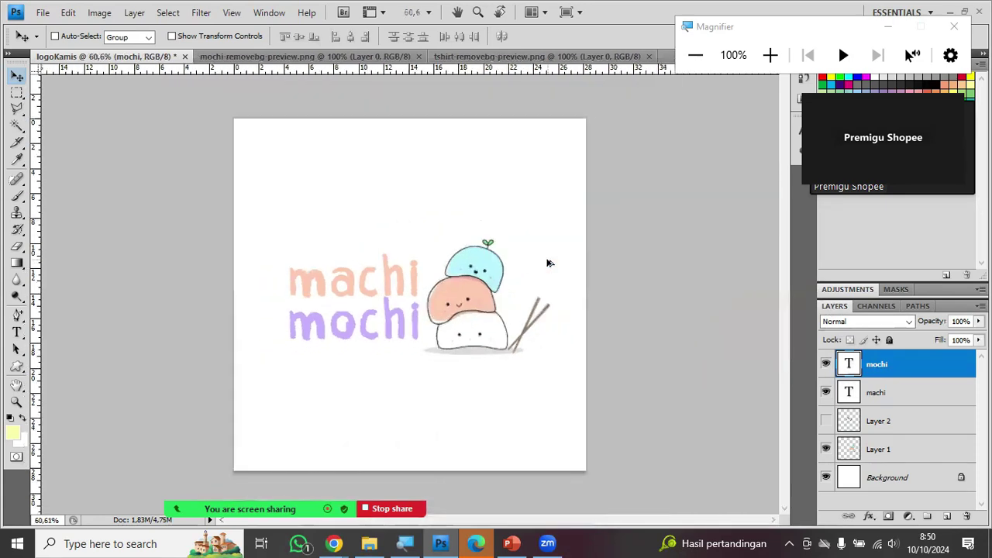
pyautogui.scroll(1, 549, 263)
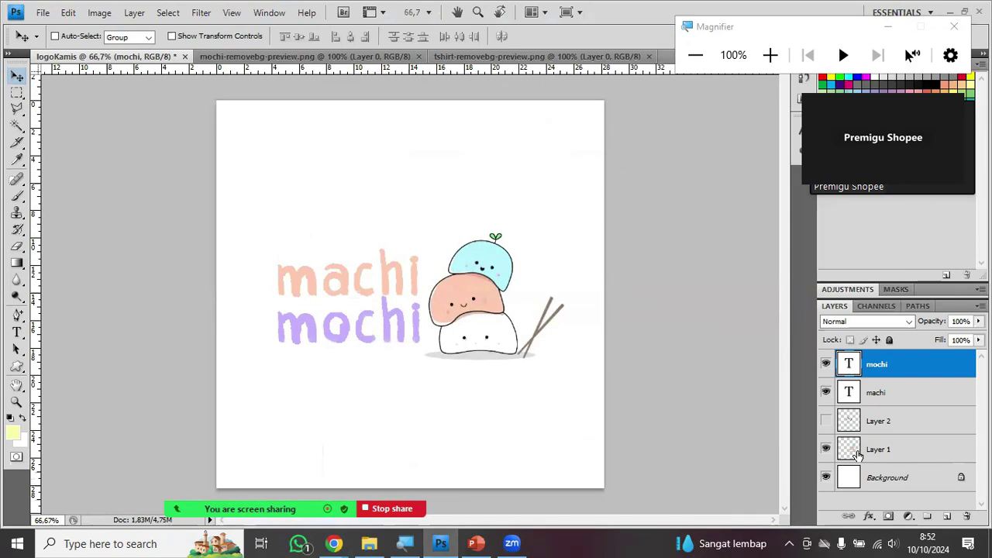
pyautogui.click(926, 395)
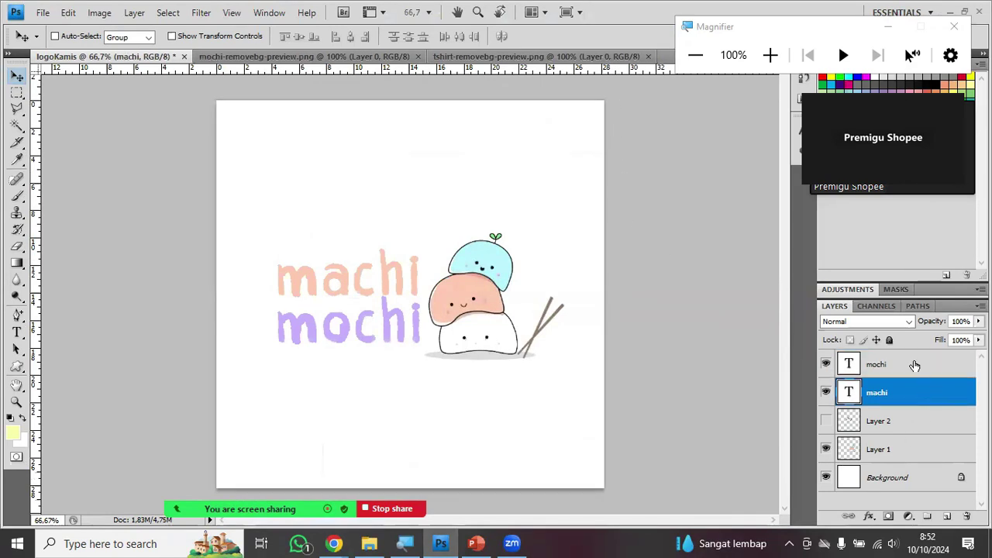
pyautogui.click(914, 366)
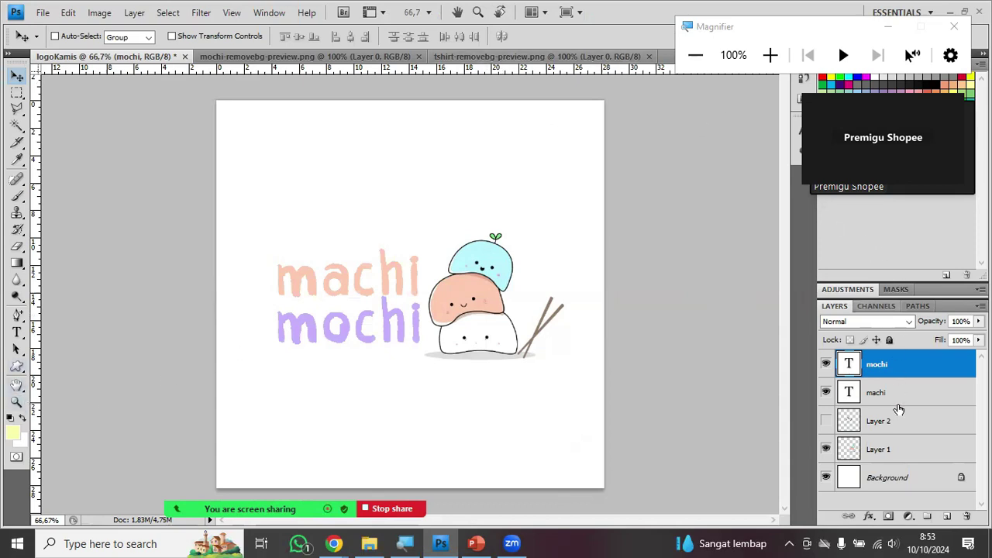
pyautogui.click(882, 452)
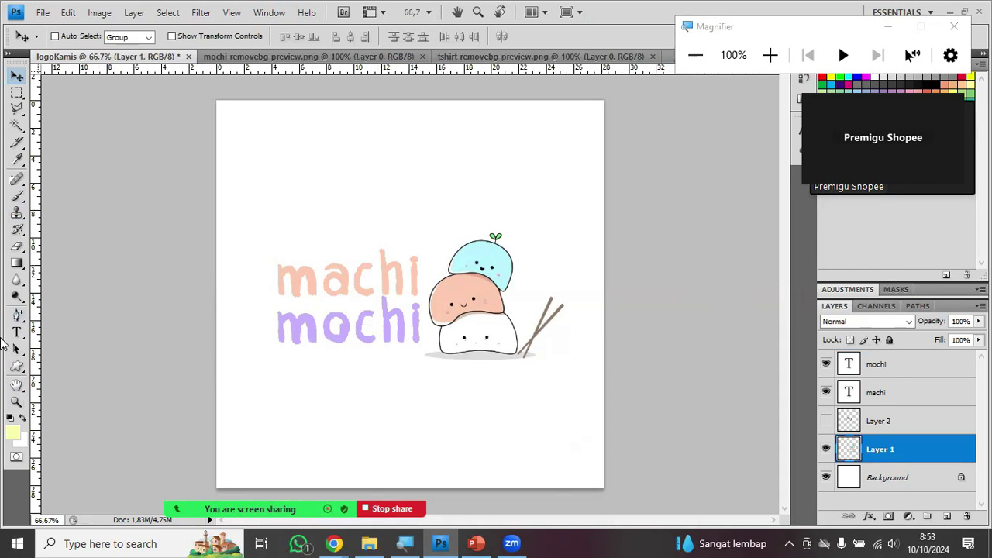
pyautogui.press('i')
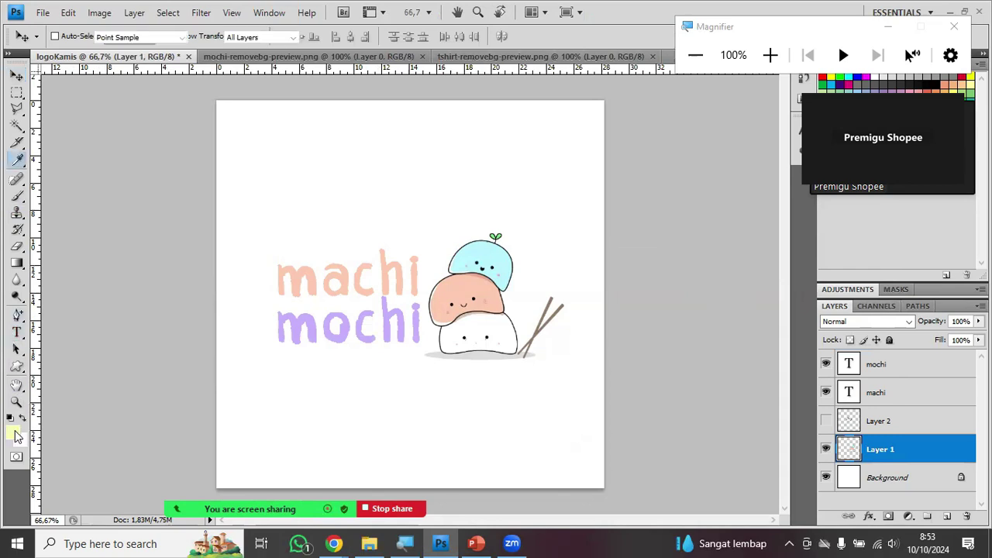
pyautogui.click(15, 434)
pyautogui.click(625, 304)
pyautogui.press('v')
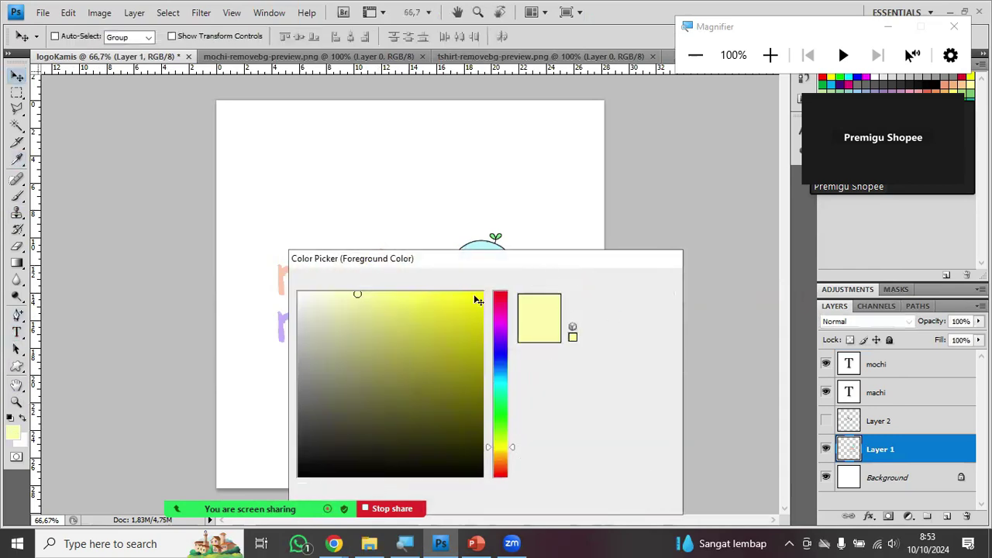
# - Select the middle mochi body with the Magic Wand and set the foreground color to light green, RGB 192, 252, 171
pyautogui.click(17, 125)
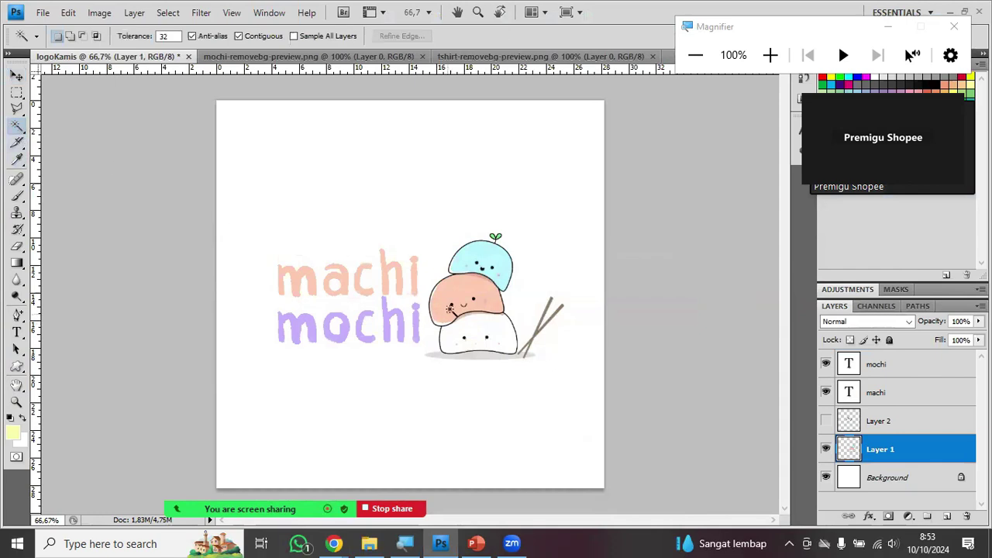
pyautogui.click(455, 294)
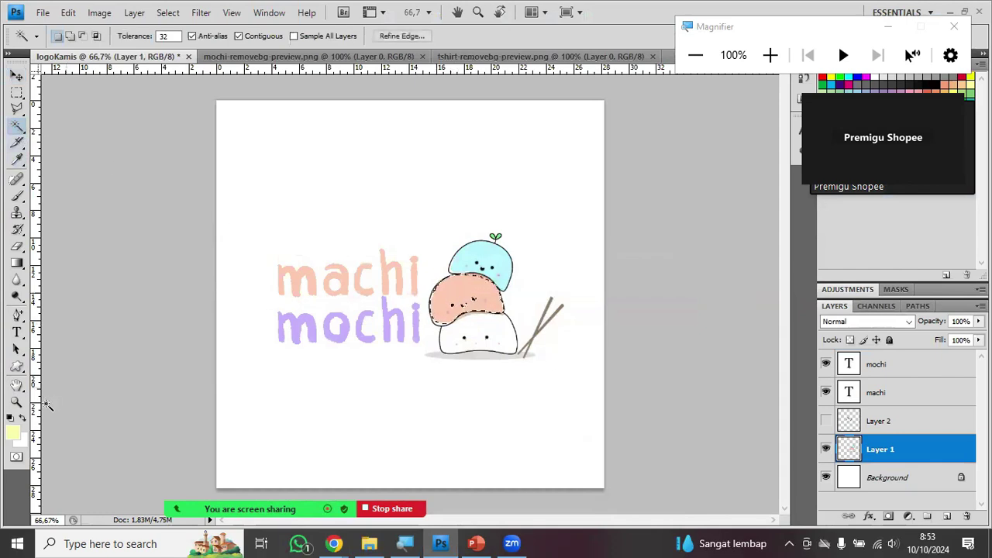
pyautogui.click(13, 432)
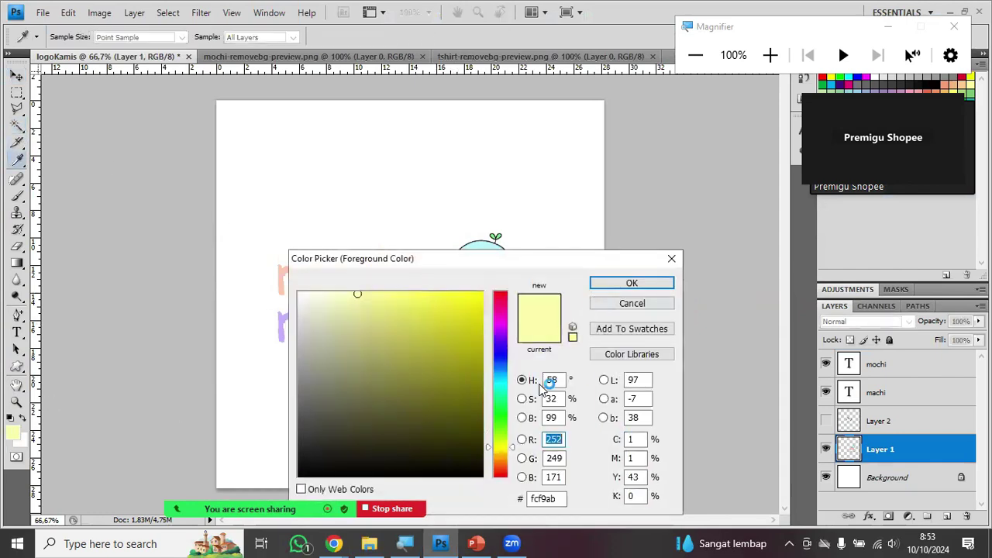
pyautogui.click(498, 423)
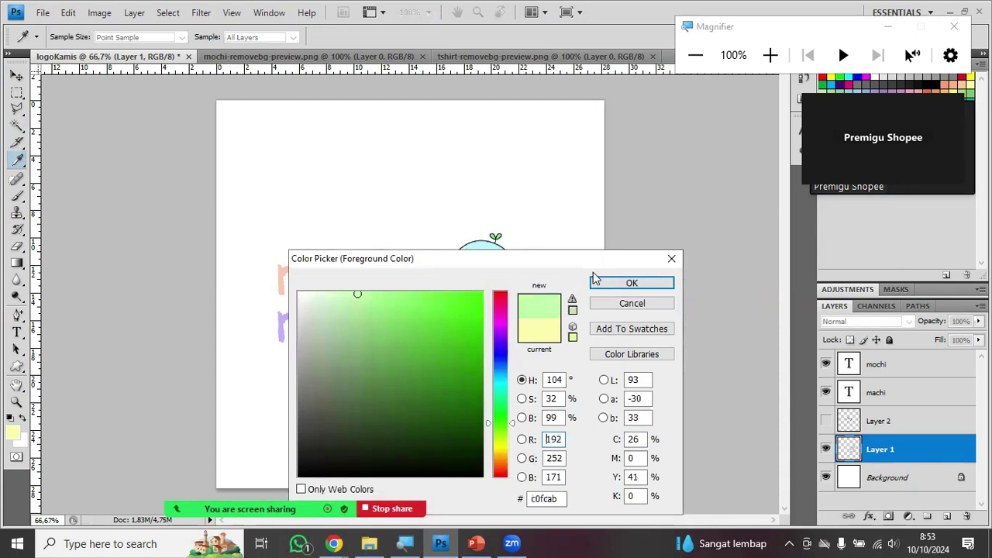
pyautogui.click(616, 283)
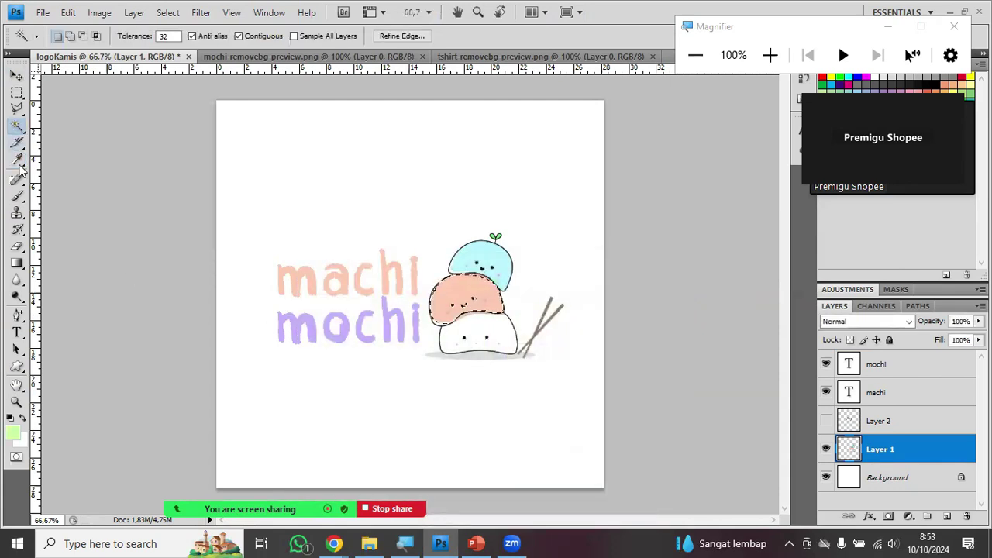
# - Paint the selected middle mochi body light green with the Brush in Normal mode, and deselect it
pyautogui.click(21, 199)
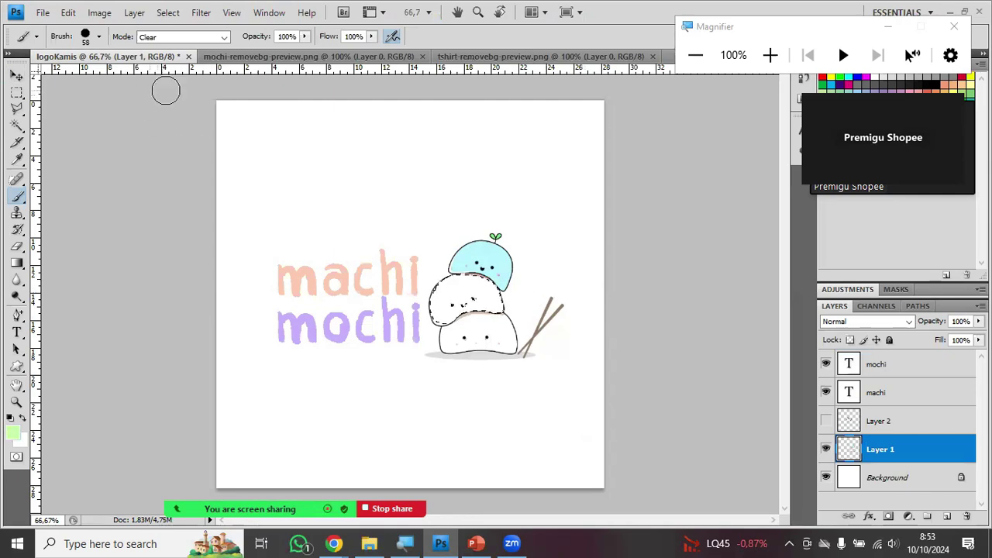
pyautogui.click(196, 38)
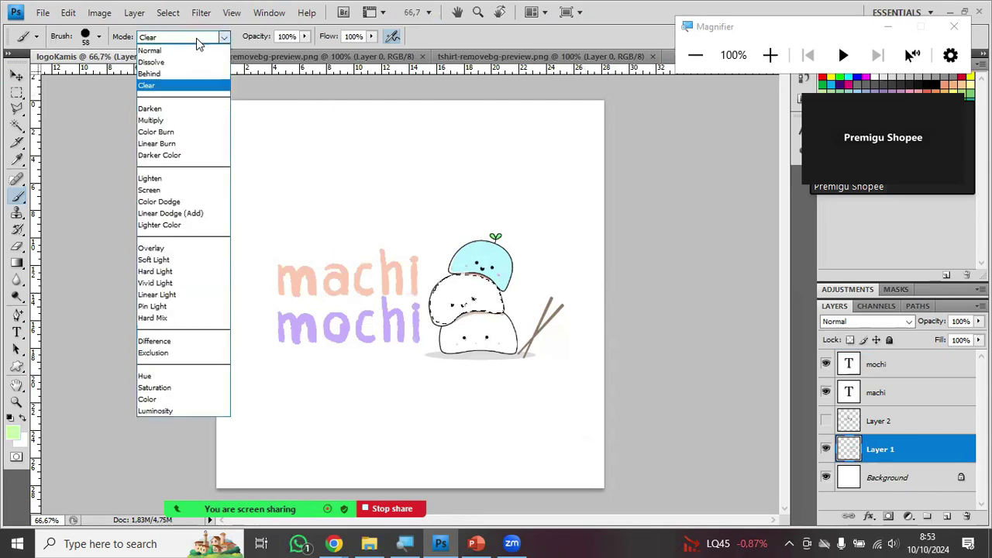
pyautogui.click(195, 48)
pyautogui.moveTo(446, 311); pyautogui.dragTo(447, 291)
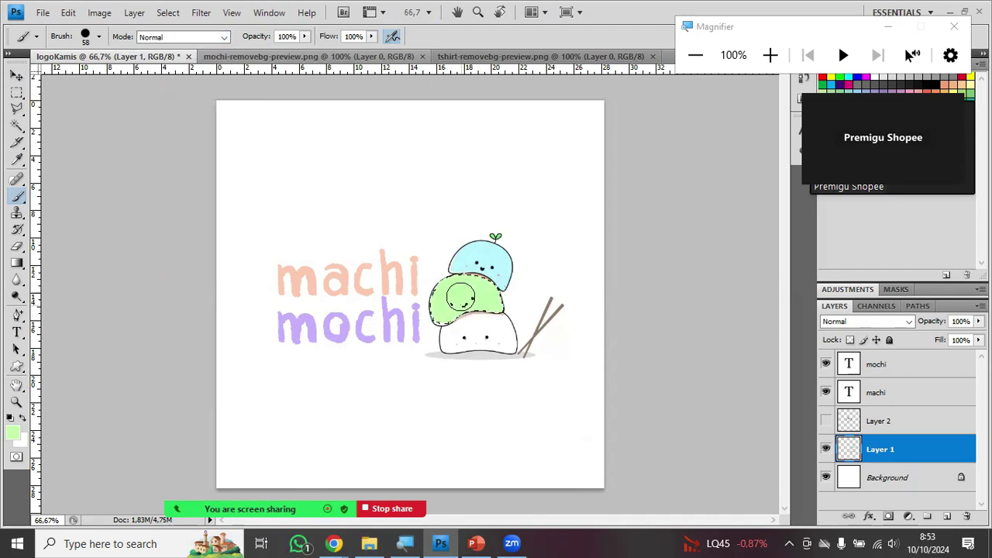
pyautogui.hotkey('ctrl', 'd')
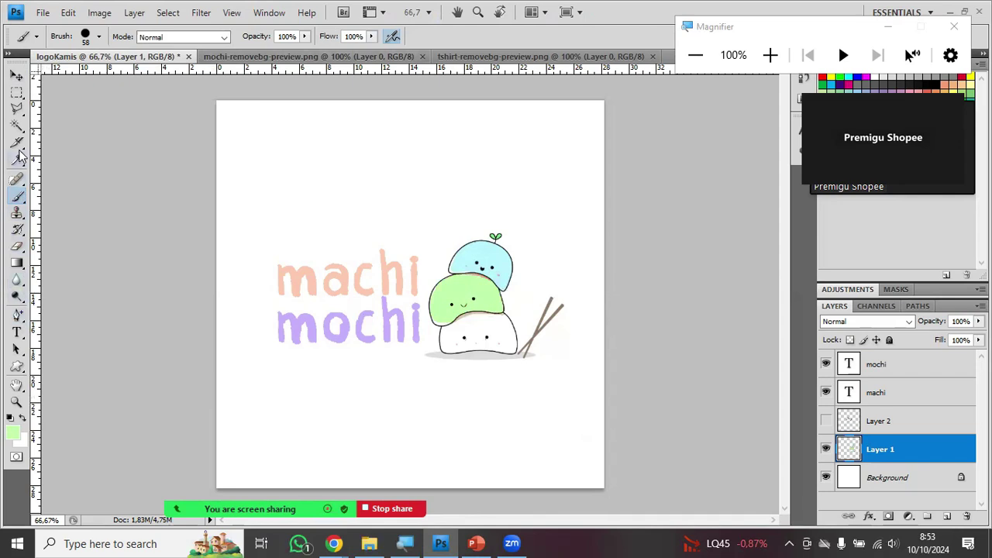
# - Select the bottom mochi body with the Magic Wand, brush it pale yellow, RGB 243, 252, 171, and deselect it
pyautogui.click(18, 126)
pyautogui.click(458, 343)
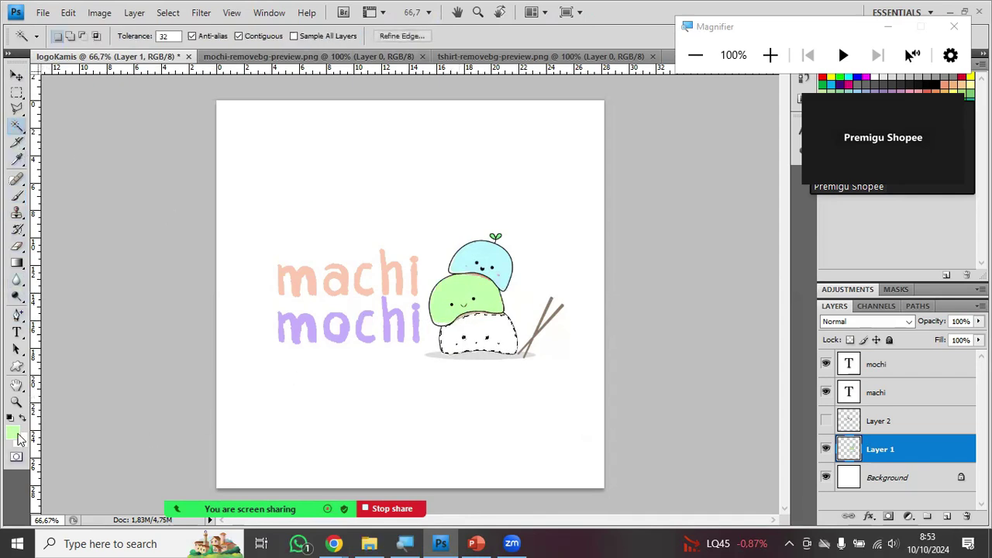
pyautogui.click(13, 433)
pyautogui.moveTo(505, 415); pyautogui.dragTo(496, 443)
pyautogui.click(604, 287)
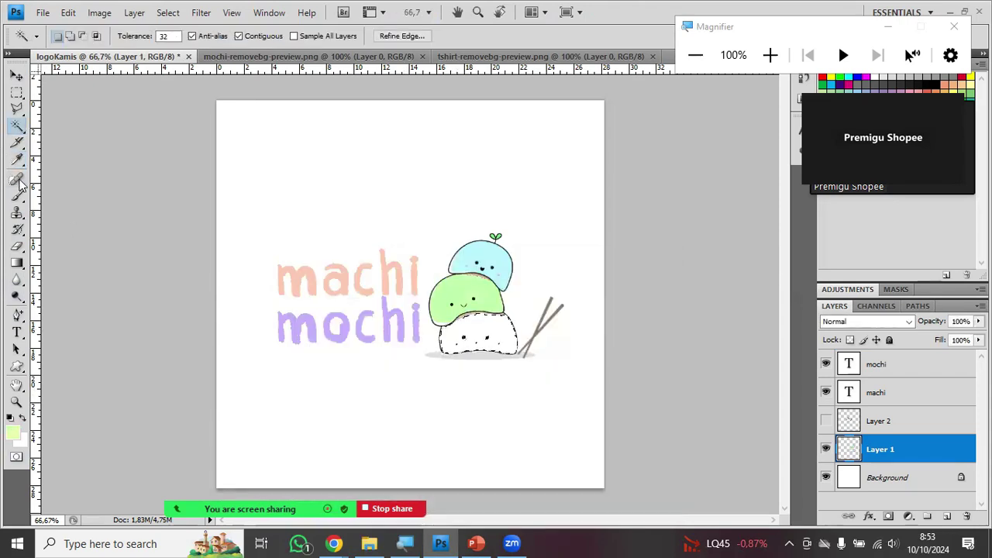
pyautogui.click(17, 196)
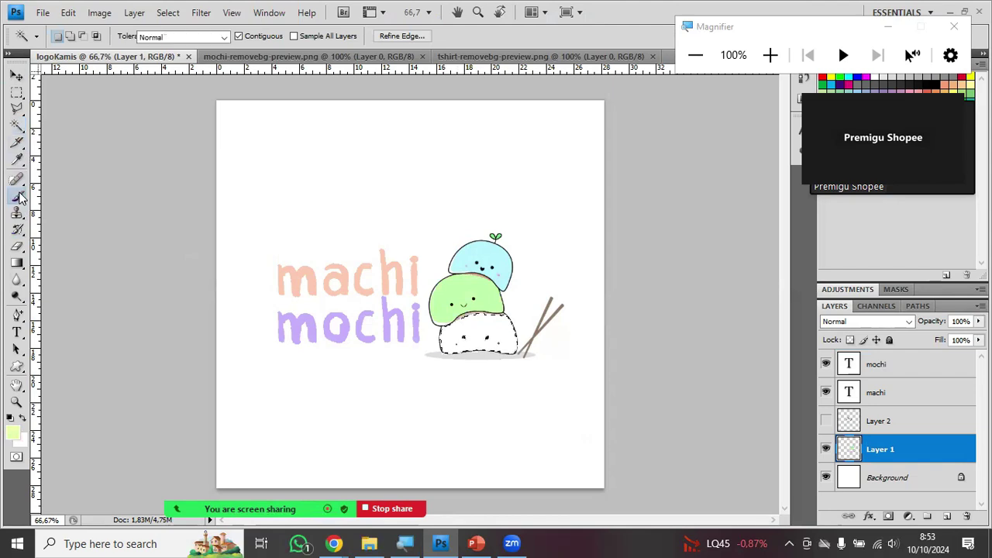
pyautogui.moveTo(502, 334)
pyautogui.mouseDown()
pyautogui.moveTo(404, 328)
pyautogui.moveTo(482, 332)
pyautogui.moveTo(438, 347)
pyautogui.mouseUp()
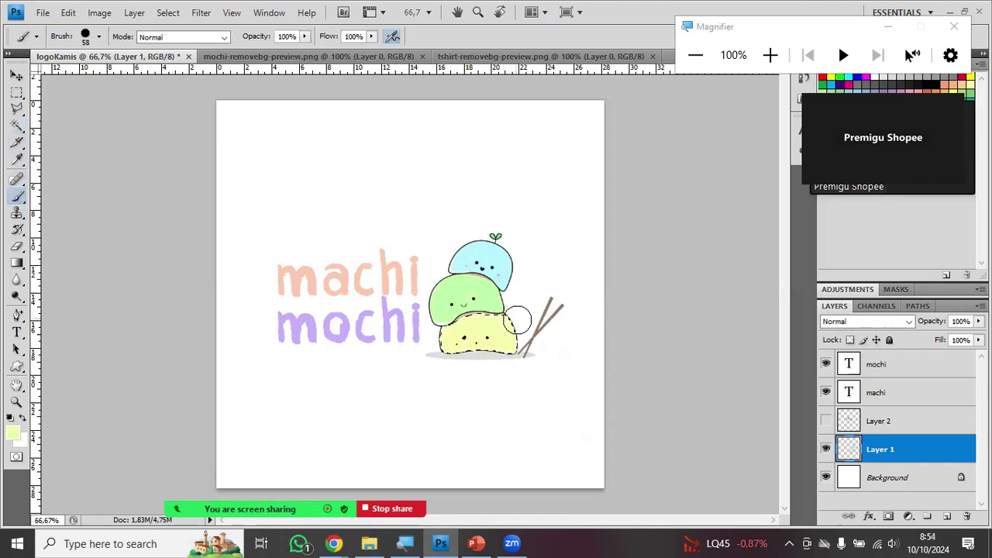
pyautogui.hotkey('ctrl', 'd')
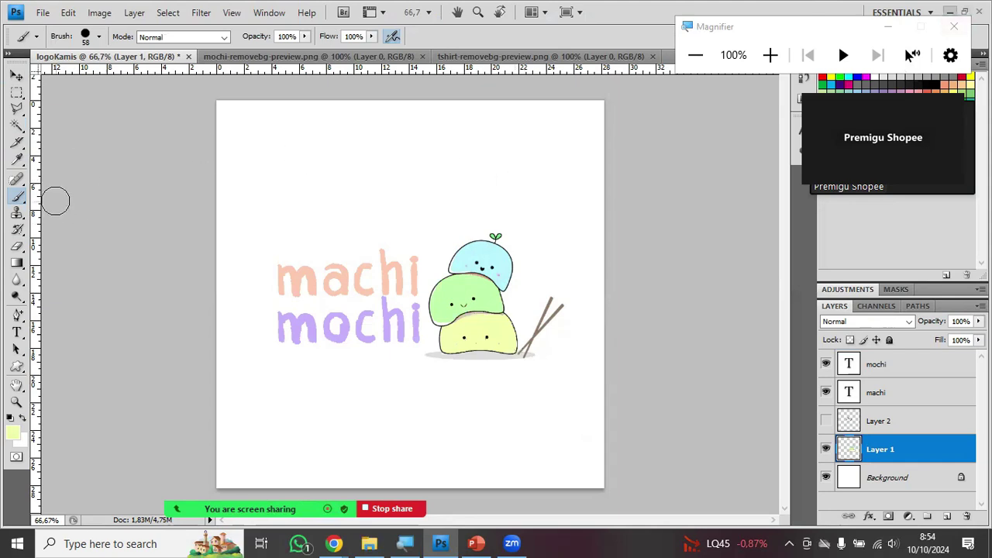
# - Set the foreground color to pink, RGB 252, 171, 171
pyautogui.click(12, 432)
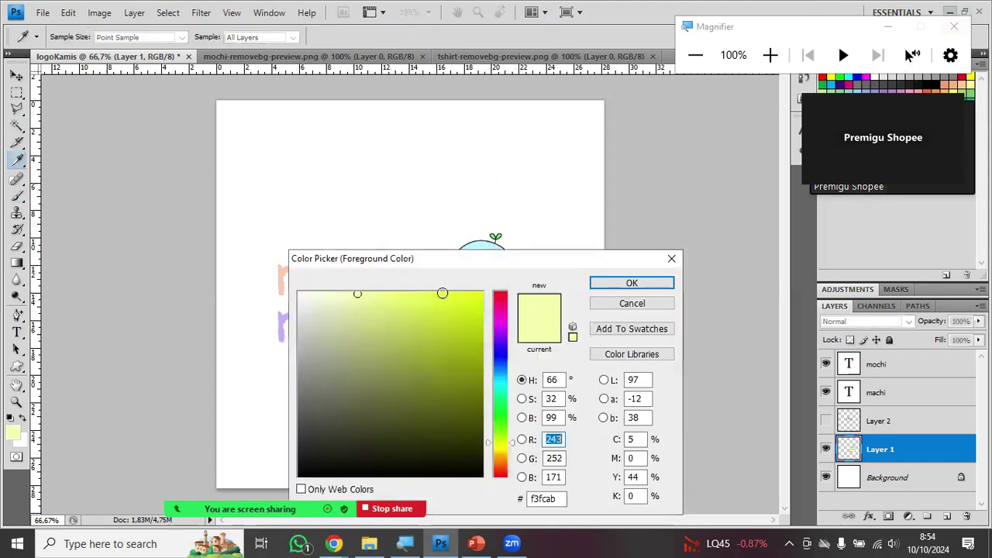
pyautogui.click(503, 332)
pyautogui.moveTo(504, 319); pyautogui.dragTo(506, 293)
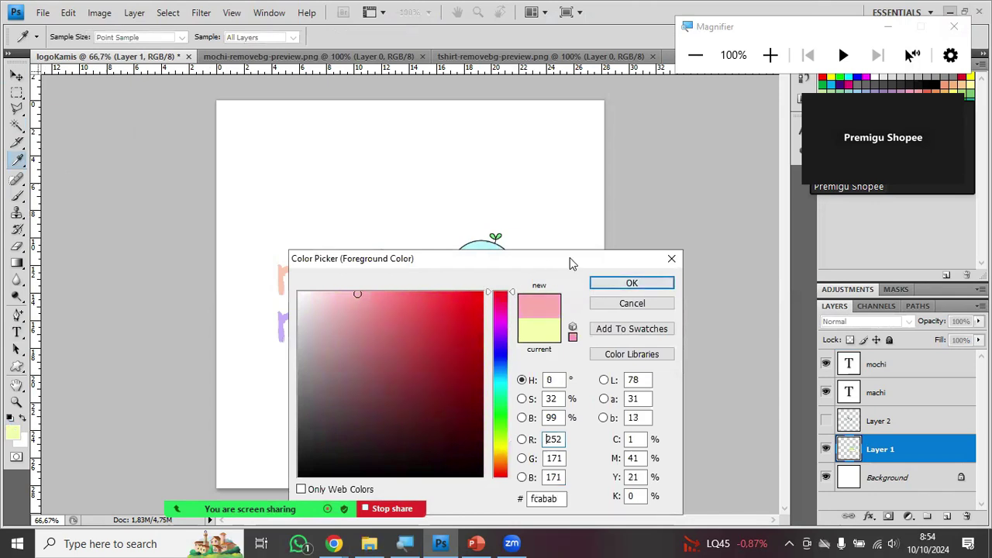
pyautogui.moveTo(569, 258); pyautogui.dragTo(720, 192)
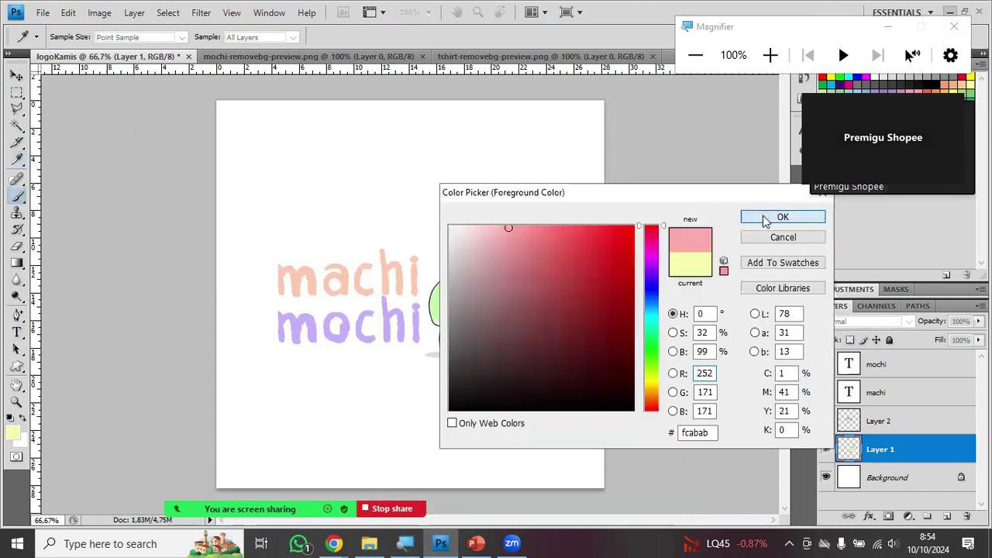
pyautogui.click(782, 217)
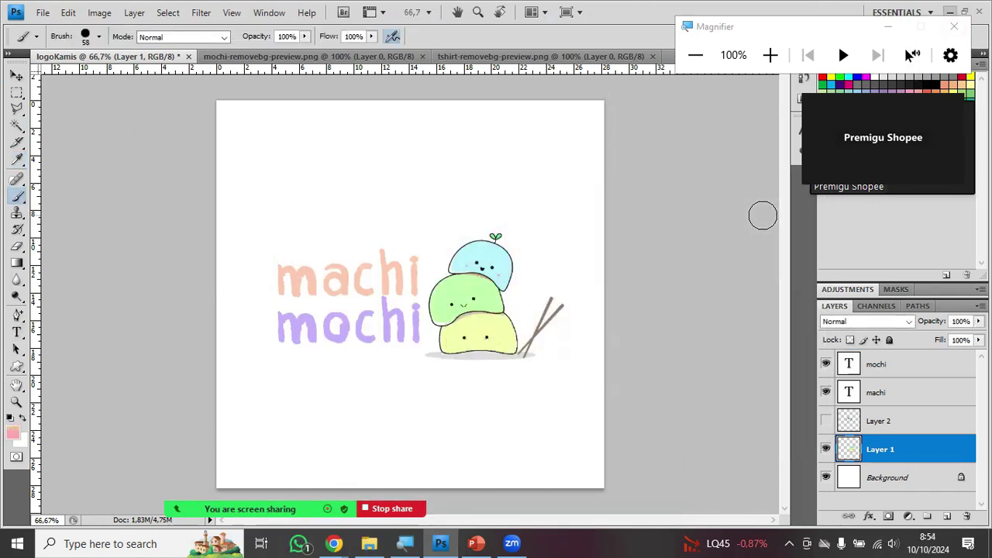
# - Select the top mochi body with the Magic Wand, paint it pink with the Brush, and deselect it
pyautogui.click(17, 126)
pyautogui.click(487, 253)
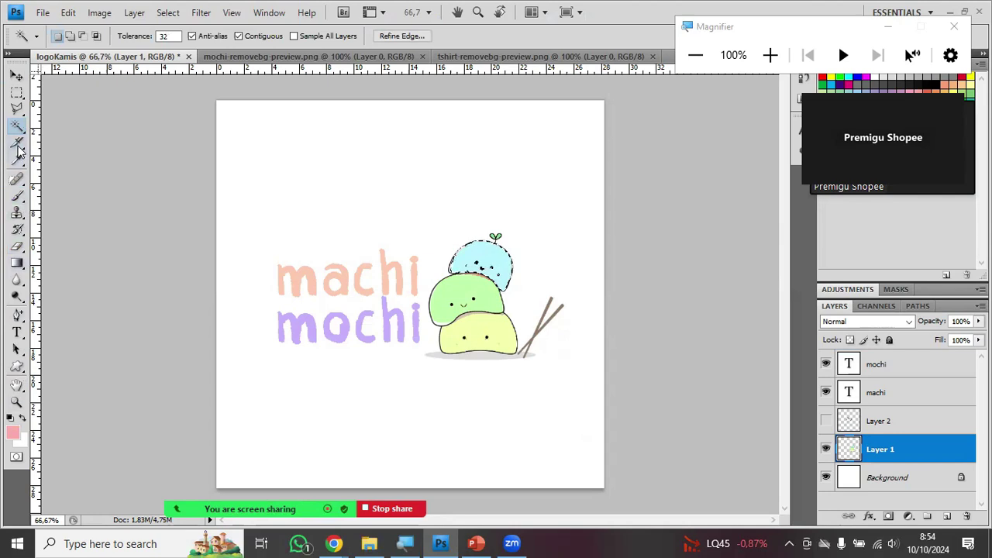
pyautogui.click(17, 196)
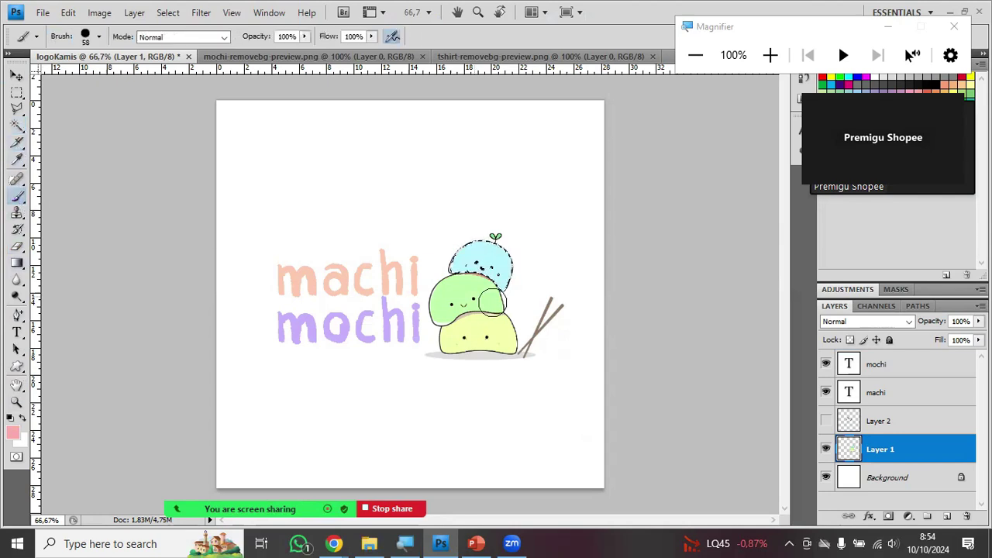
pyautogui.moveTo(477, 255)
pyautogui.mouseDown()
pyautogui.moveTo(489, 259)
pyautogui.moveTo(481, 248)
pyautogui.moveTo(504, 267)
pyautogui.mouseUp()
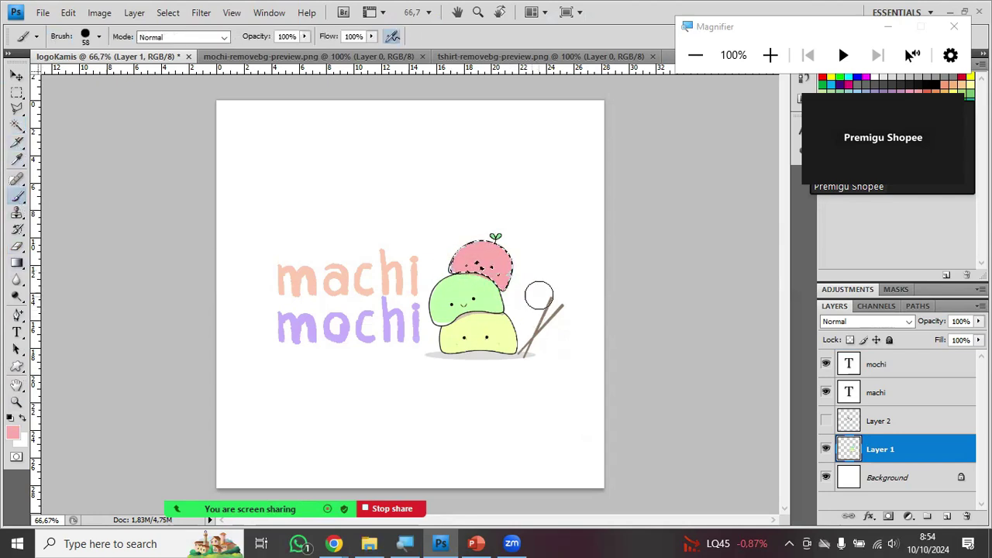
pyautogui.hotkey('ctrl', 'd')
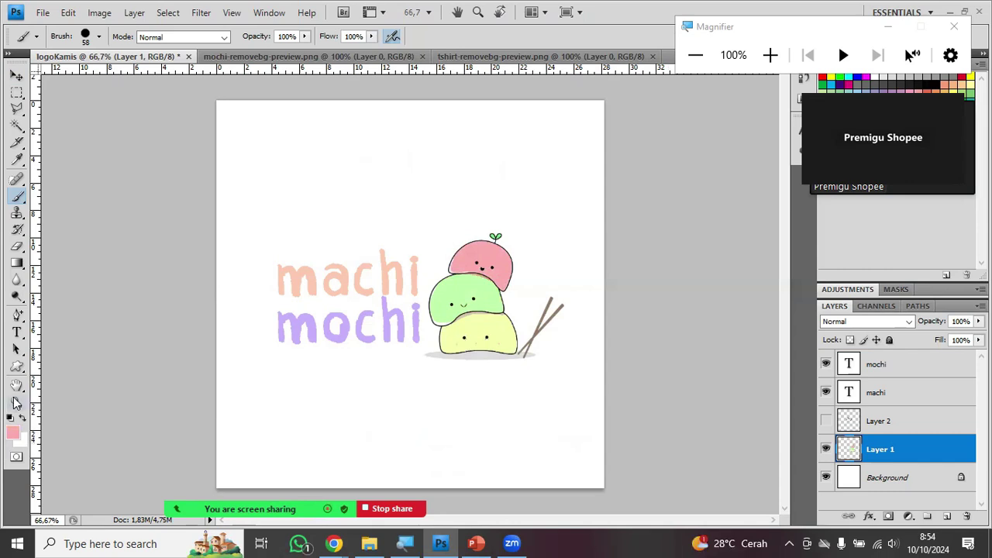
# - Draw a pink rectangle shape just above the machi text, about as wide as the word
pyautogui.click(17, 371)
pyautogui.moveTo(18, 372); pyautogui.dragTo(53, 365)
pyautogui.moveTo(263, 200); pyautogui.dragTo(406, 243)
pyautogui.click(17, 75)
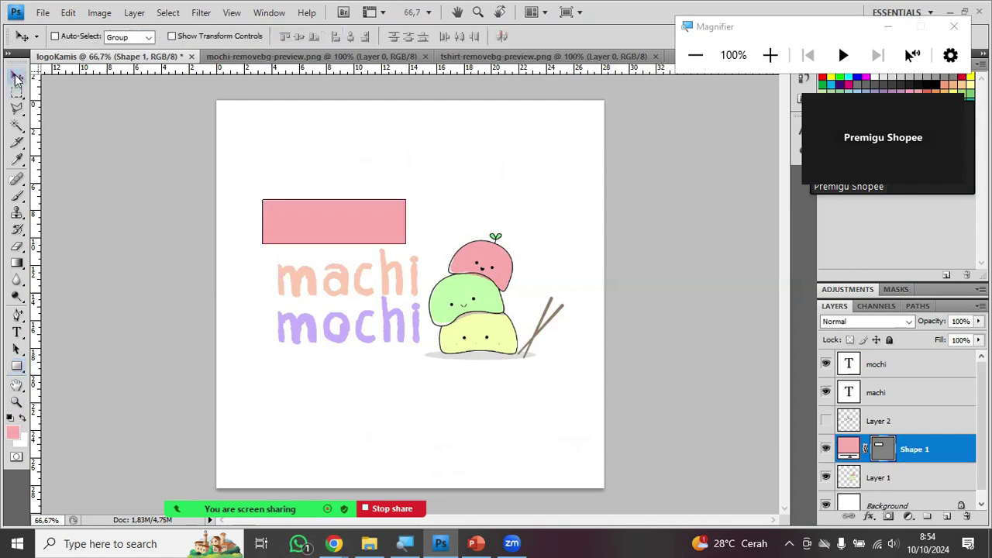
# - Recolor the pink rectangle shape to light green, RGB 177, 252, 171
pyautogui.press('i')
pyautogui.doubleClick(849, 450)
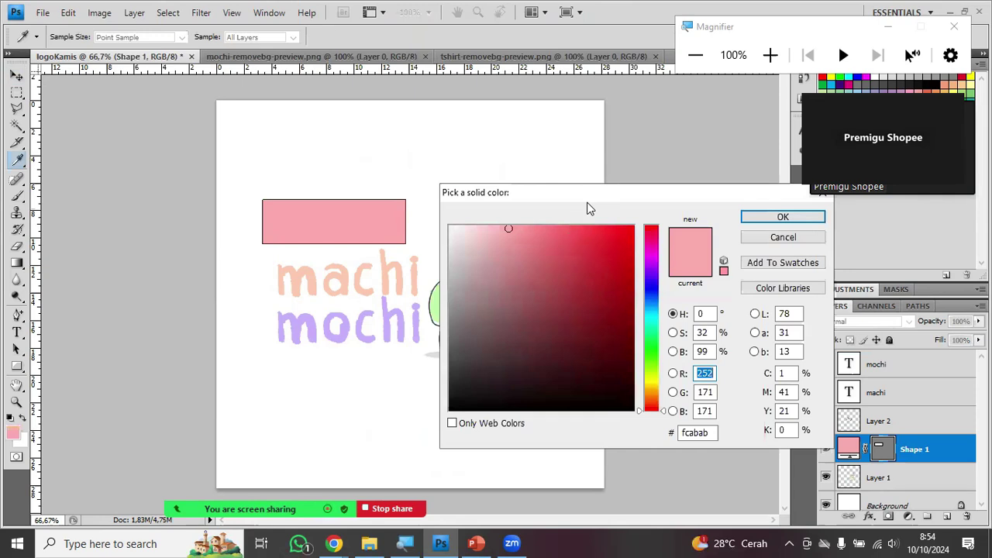
pyautogui.moveTo(594, 201); pyautogui.dragTo(668, 134)
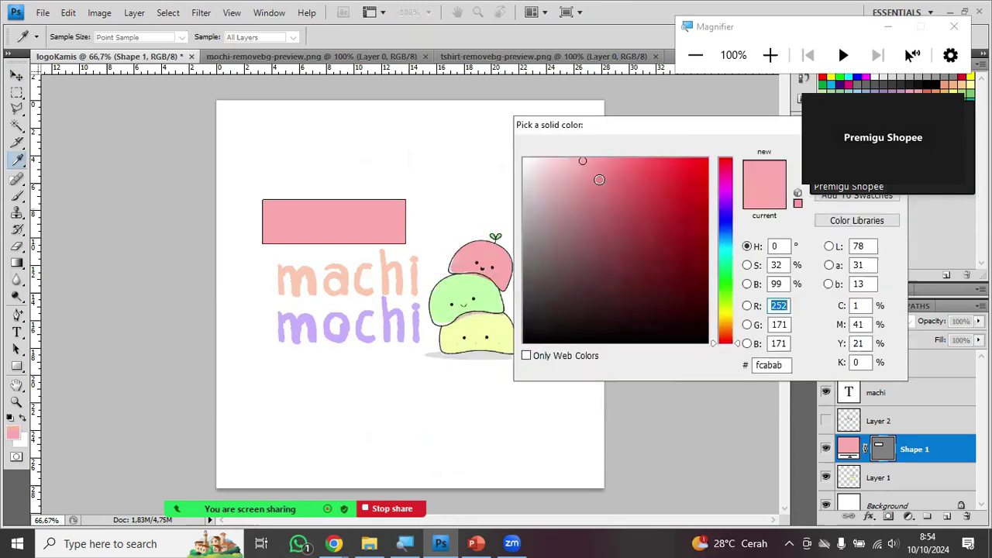
pyautogui.moveTo(725, 259); pyautogui.dragTo(723, 284)
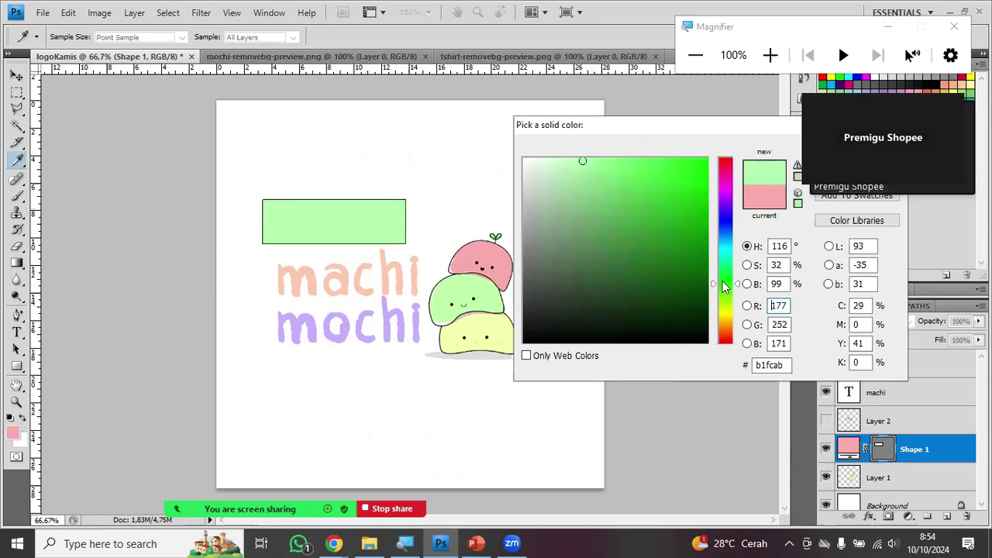
pyautogui.moveTo(727, 132); pyautogui.dragTo(567, 121)
pyautogui.click(667, 147)
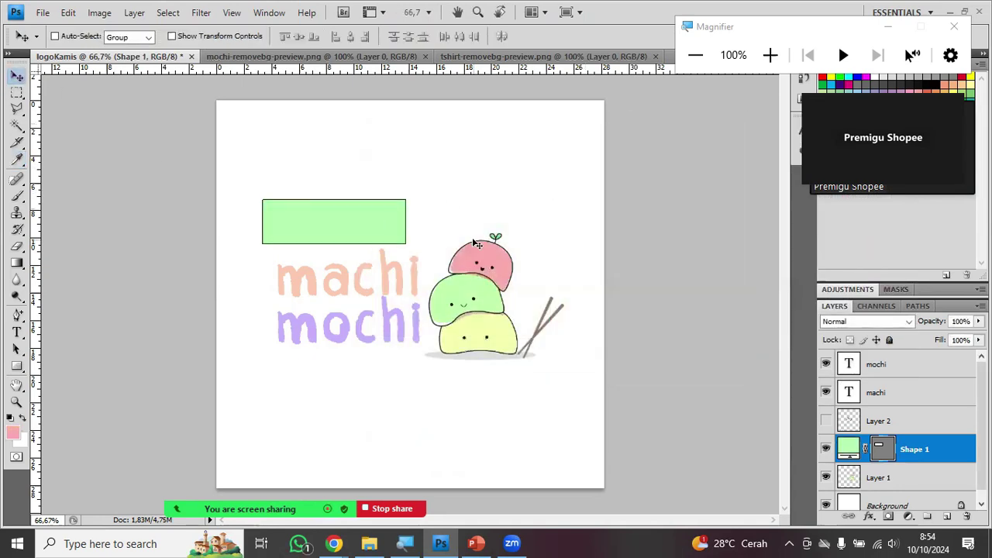
# - Move the green rectangle down behind the mochi text and shift the mochi text to fit over it
pyautogui.moveTo(380, 230); pyautogui.dragTo(376, 338)
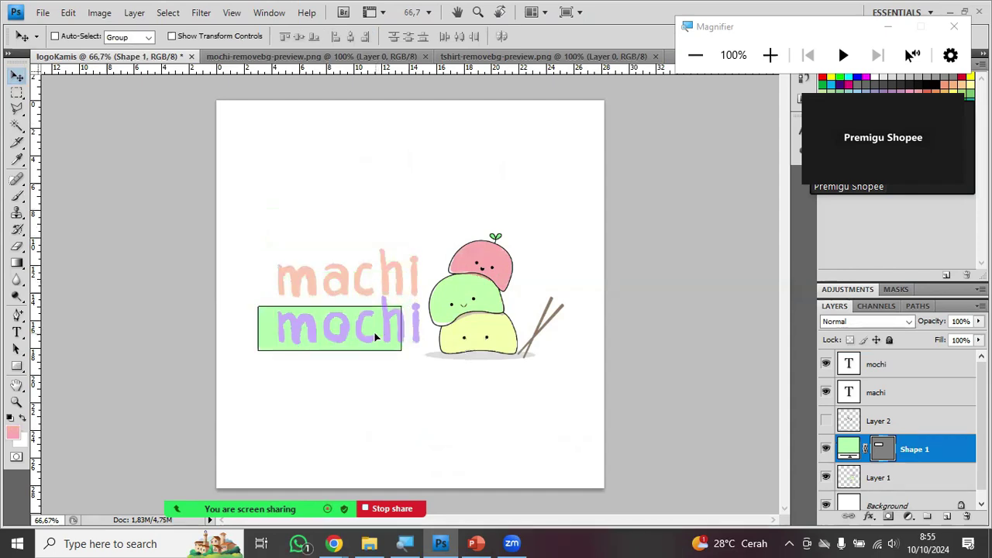
pyautogui.click(887, 376)
pyautogui.moveTo(416, 294); pyautogui.dragTo(393, 302)
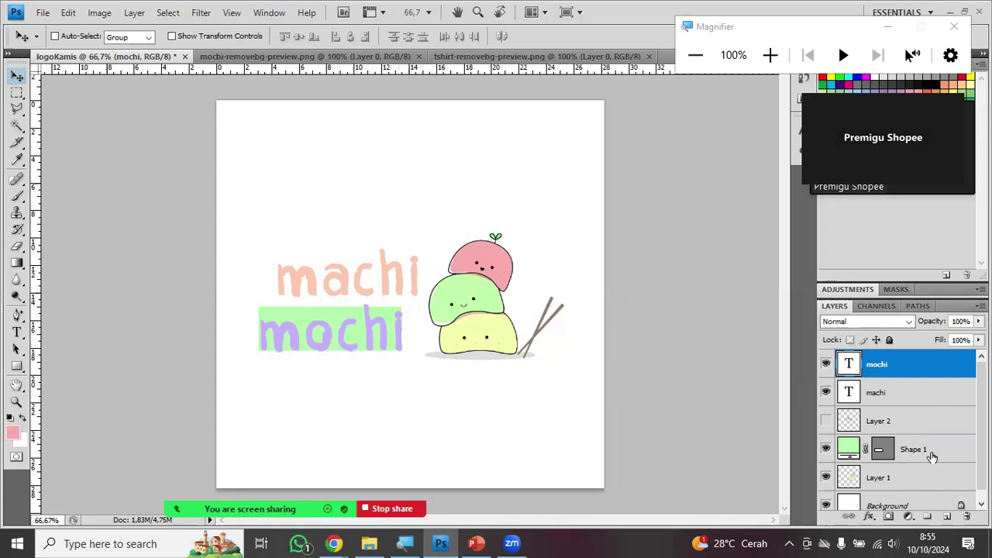
# - Distort the green rectangle with Free Transform, pulling its four corners outward into an uneven quadrilateral around the mochi text
pyautogui.click(965, 452)
pyautogui.hotkey('ctrl', 't')
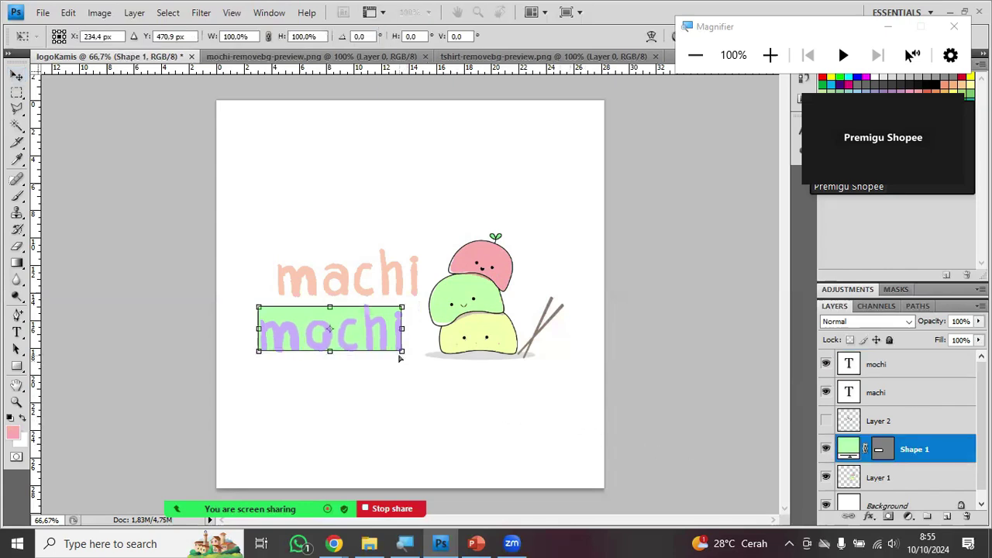
pyautogui.moveTo(404, 356); pyautogui.dragTo(409, 357)
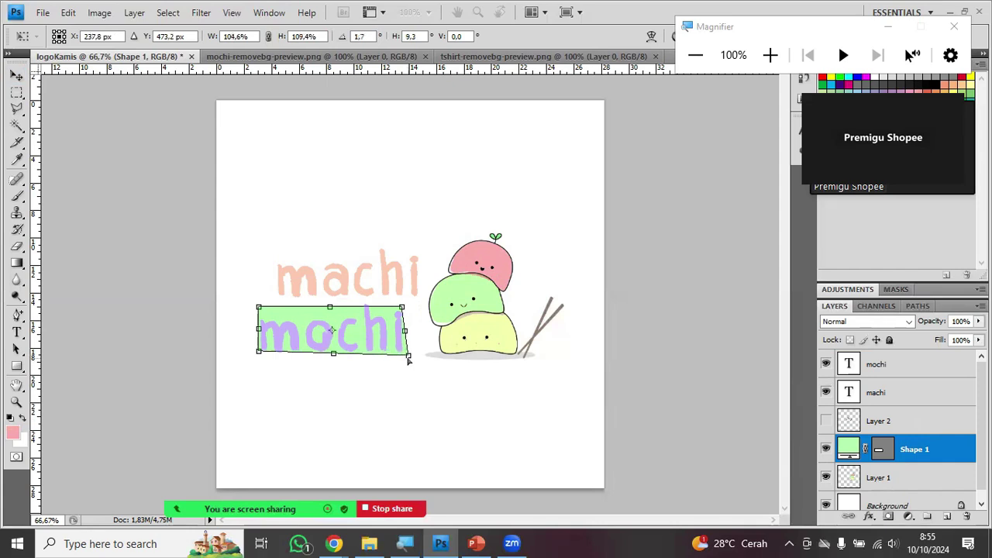
pyautogui.moveTo(259, 353); pyautogui.dragTo(256, 361)
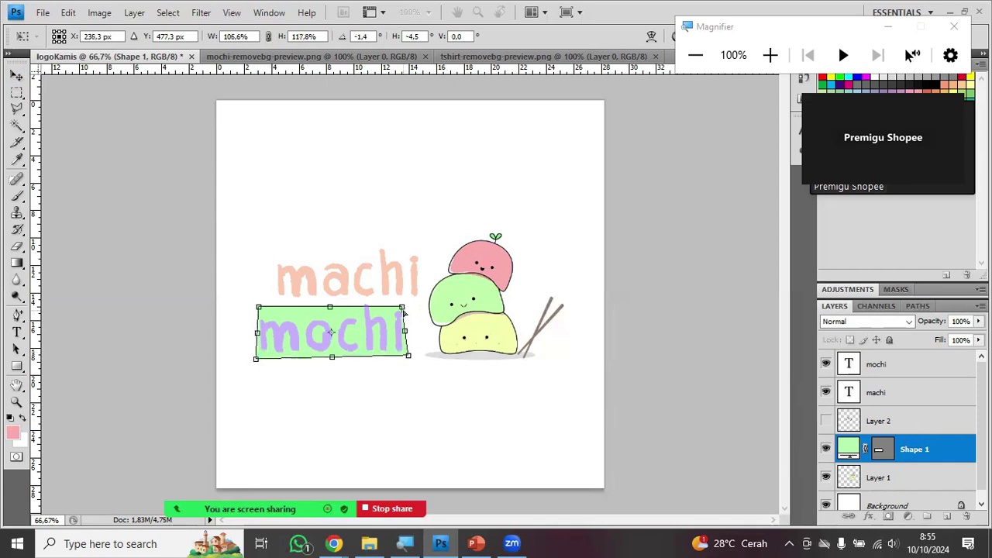
pyautogui.moveTo(403, 308); pyautogui.dragTo(411, 305)
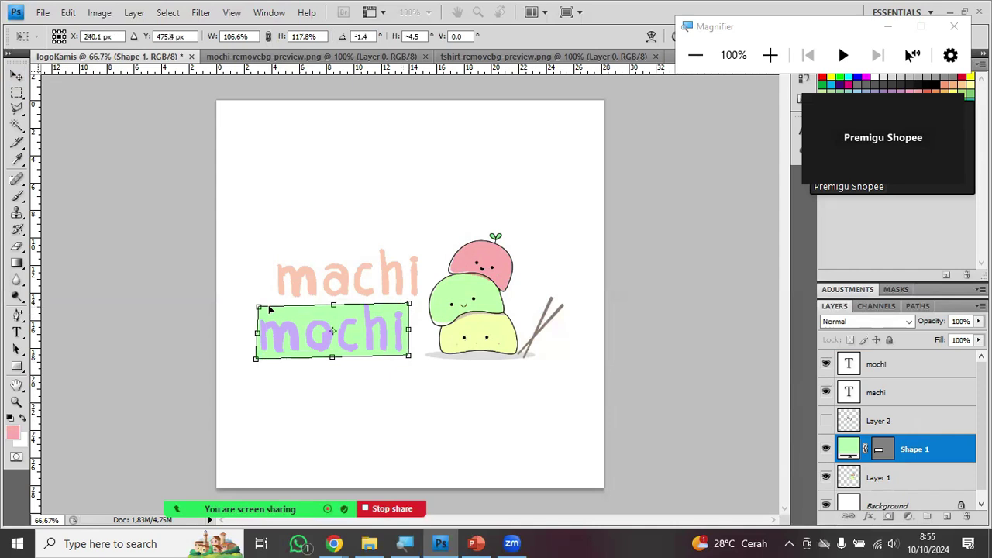
pyautogui.moveTo(258, 309); pyautogui.dragTo(250, 312)
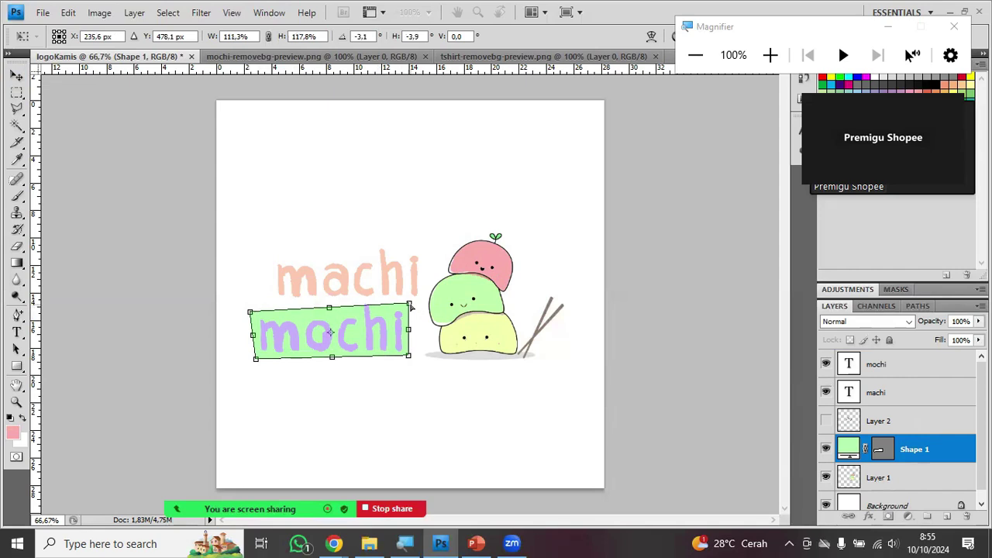
pyautogui.moveTo(411, 307); pyautogui.dragTo(410, 303)
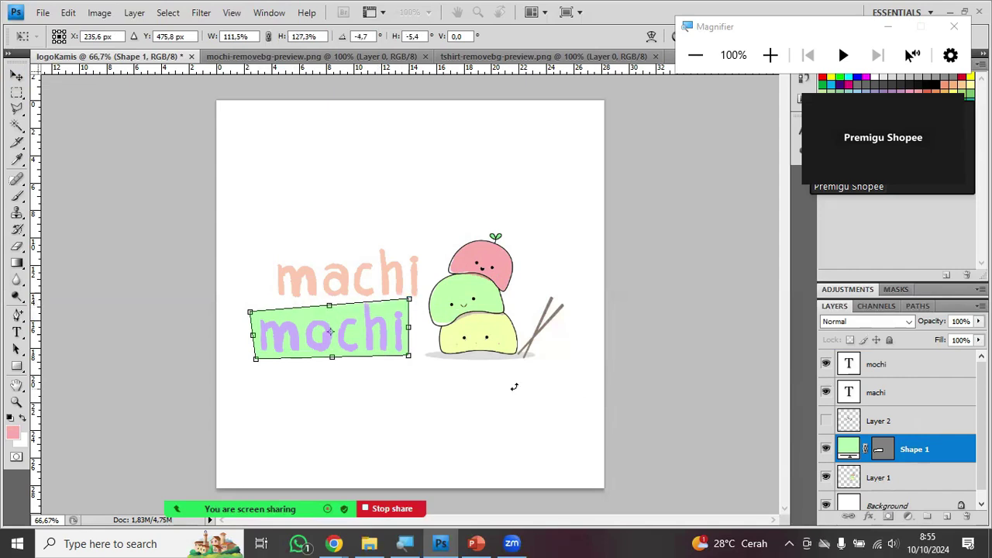
pyautogui.press('Return')
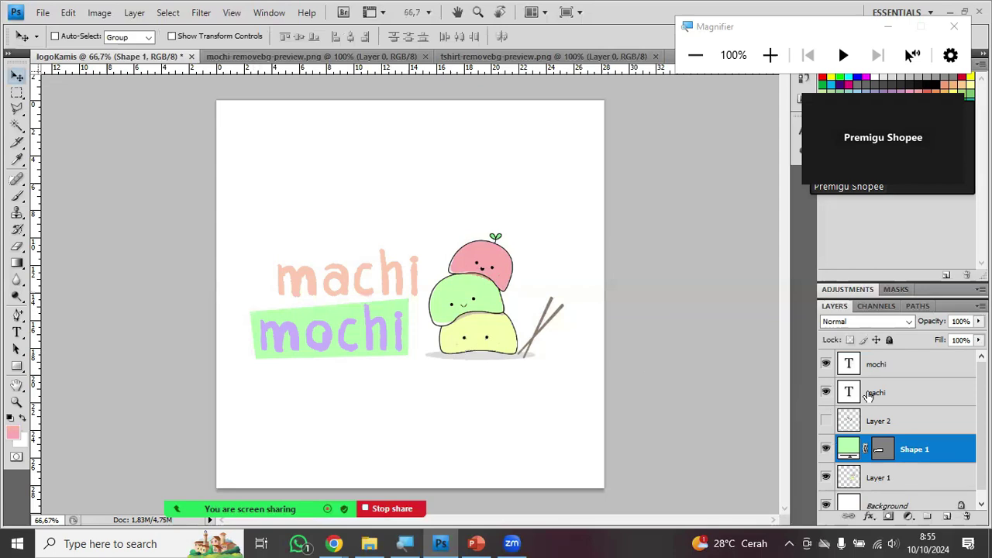
# - Move the machi text left so it lines up directly above the mochi text, nudging it into place
pyautogui.click(900, 395)
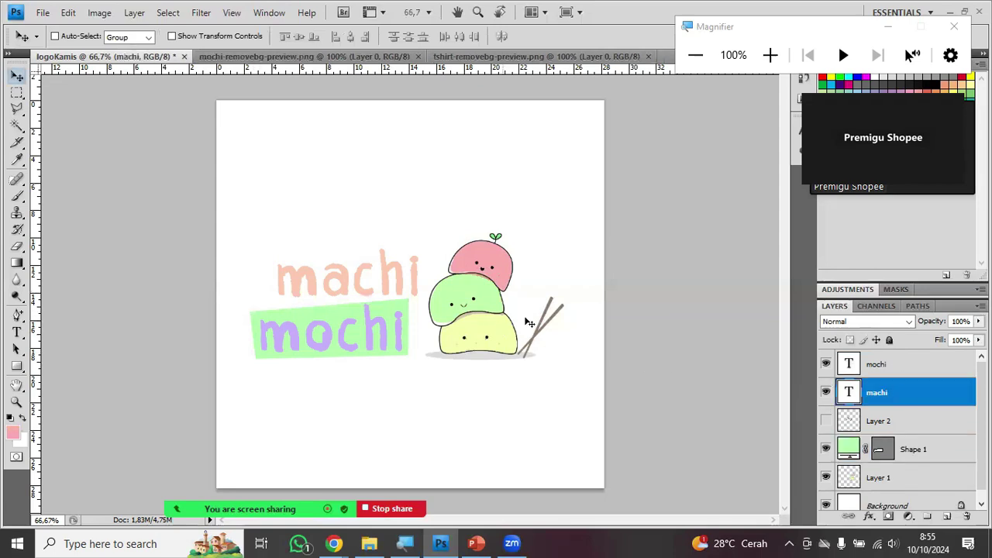
pyautogui.moveTo(387, 295); pyautogui.dragTo(368, 292)
pyautogui.press('Right')
pyautogui.press('Right')
pyautogui.press('Right')
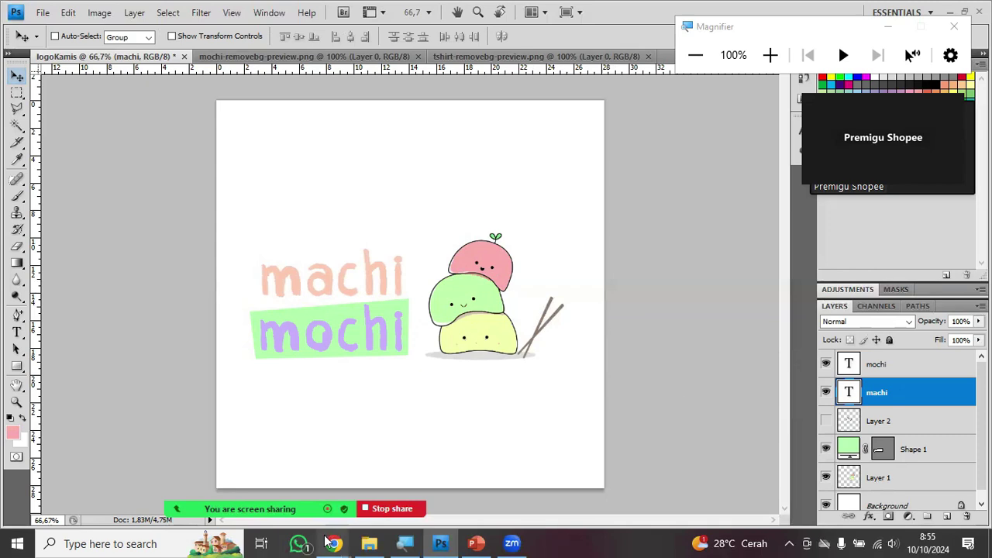
pyautogui.click(16, 76)
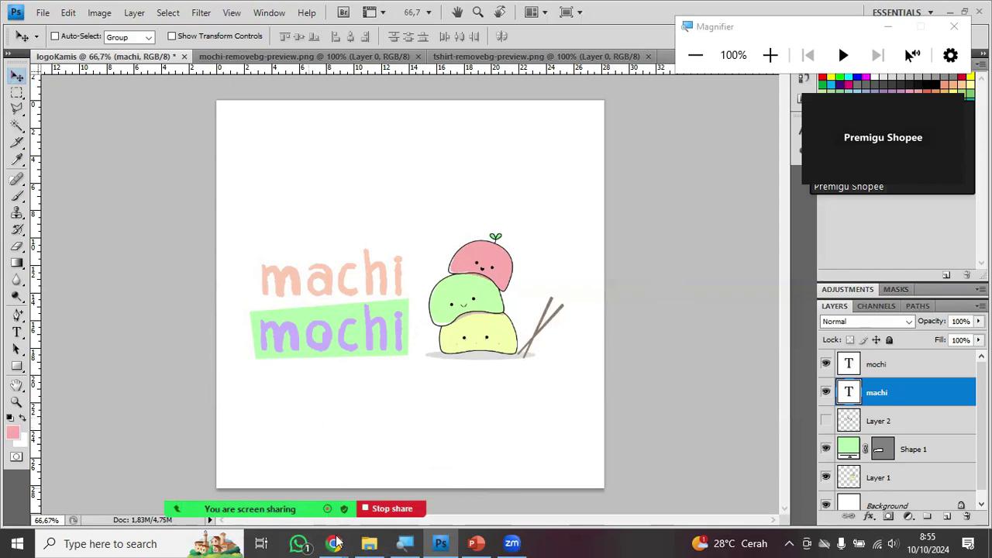
# - Switch to Chrome and open a new browser tab
pyautogui.click(379, 486)
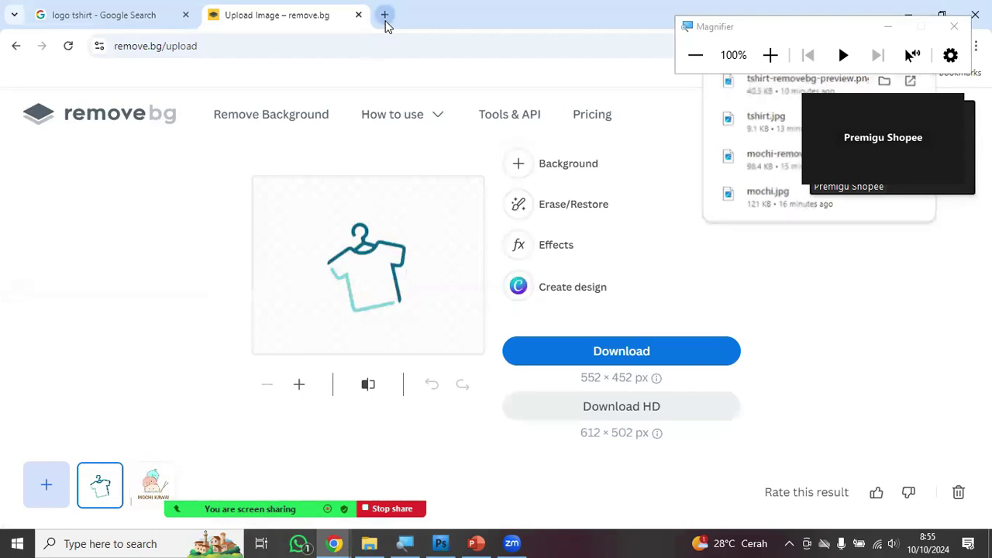
pyautogui.click(385, 14)
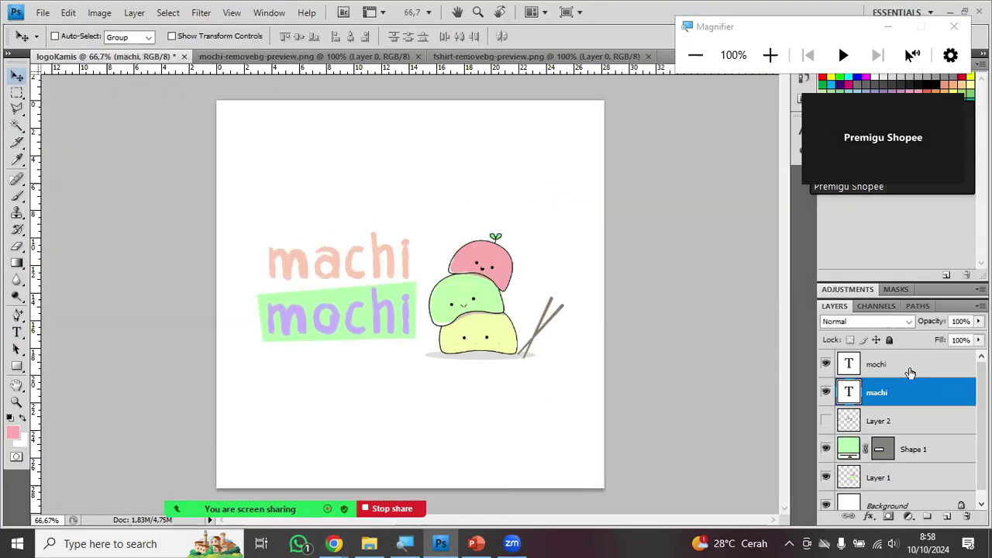
# - Try scaling the mochi illustration on Layer 1 freely and proportionally with Free Transform, undoing both, and cancel the transform
pyautogui.moveTo(907, 372); pyautogui.dragTo(910, 376)
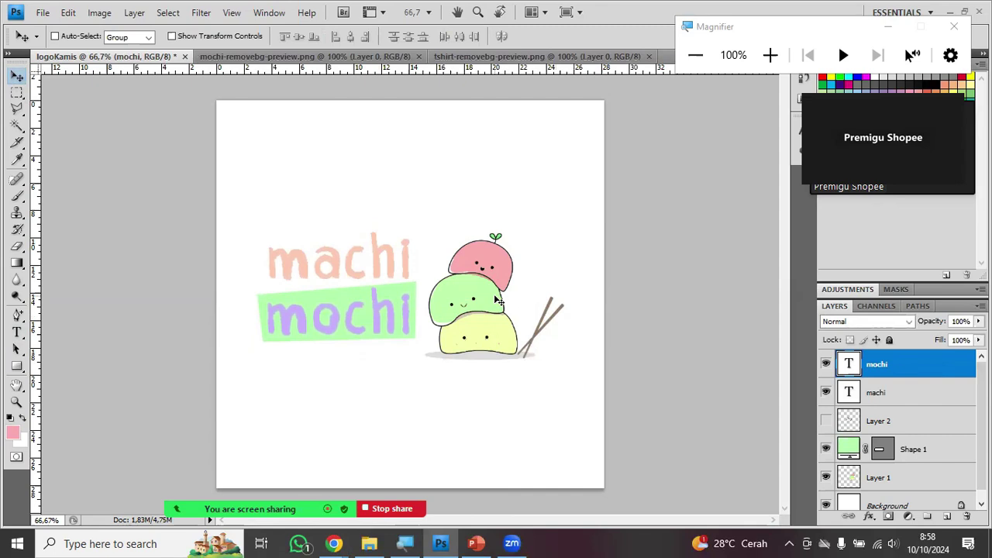
pyautogui.scroll(-1, 937, 463)
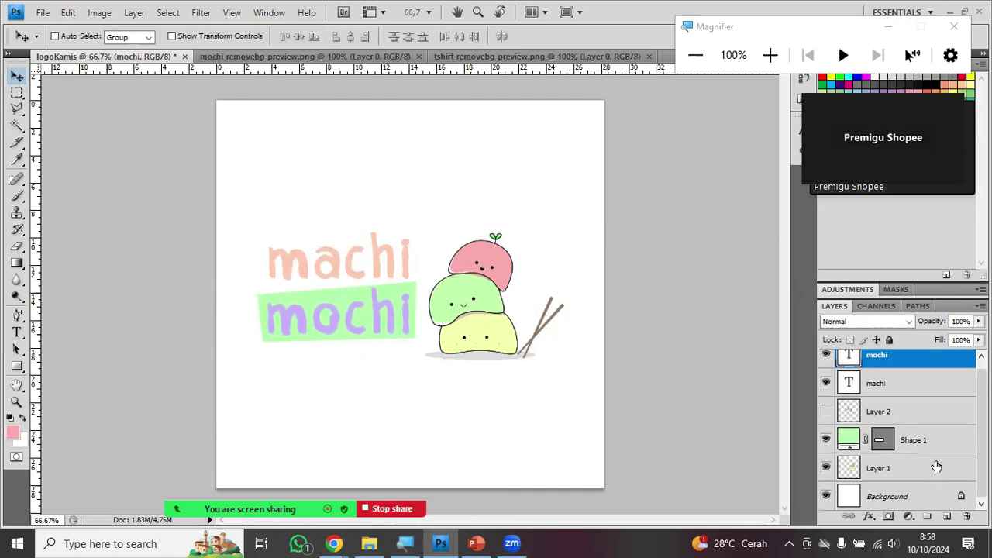
pyautogui.click(937, 467)
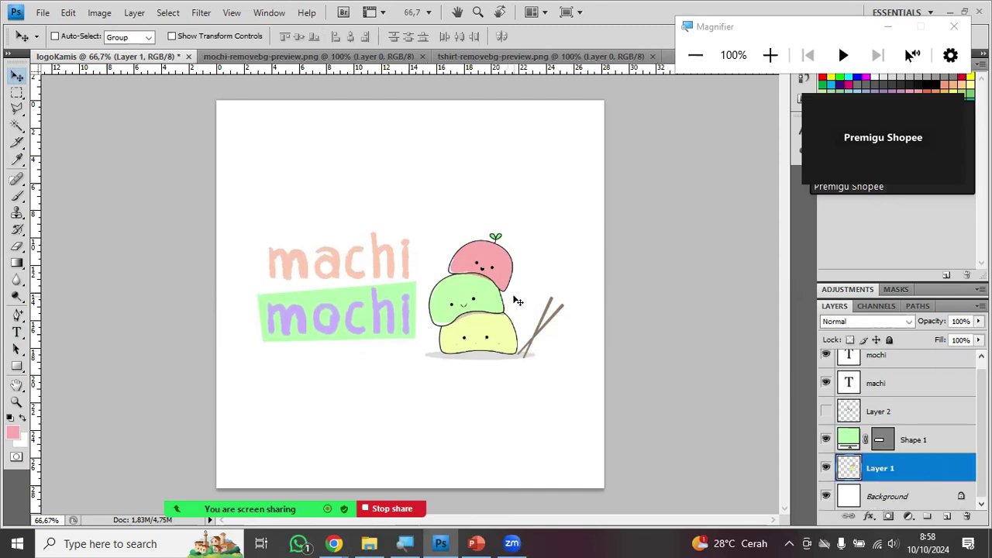
pyautogui.hotkey('ctrl', 't')
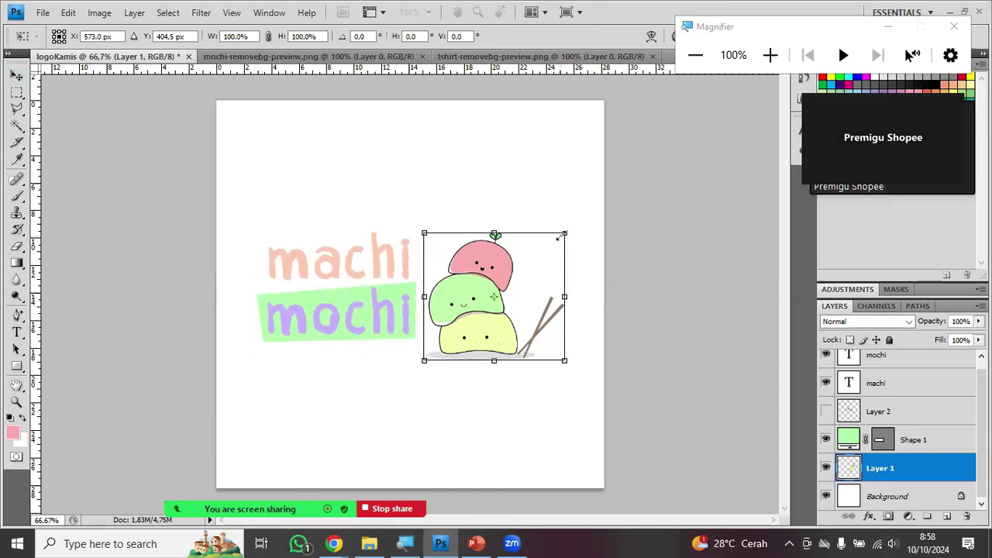
pyautogui.moveTo(565, 235); pyautogui.dragTo(555, 173)
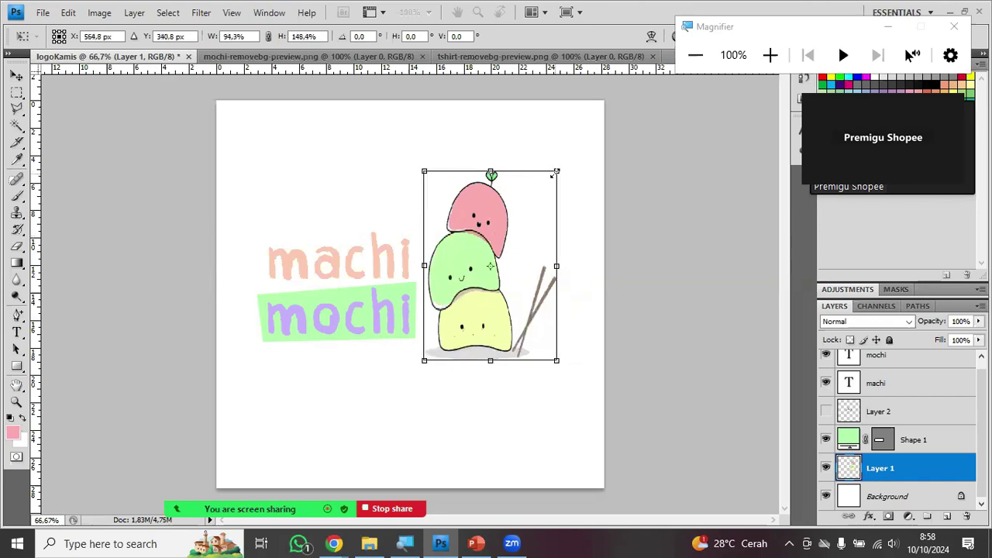
pyautogui.hotkey('ctrl', 'z')
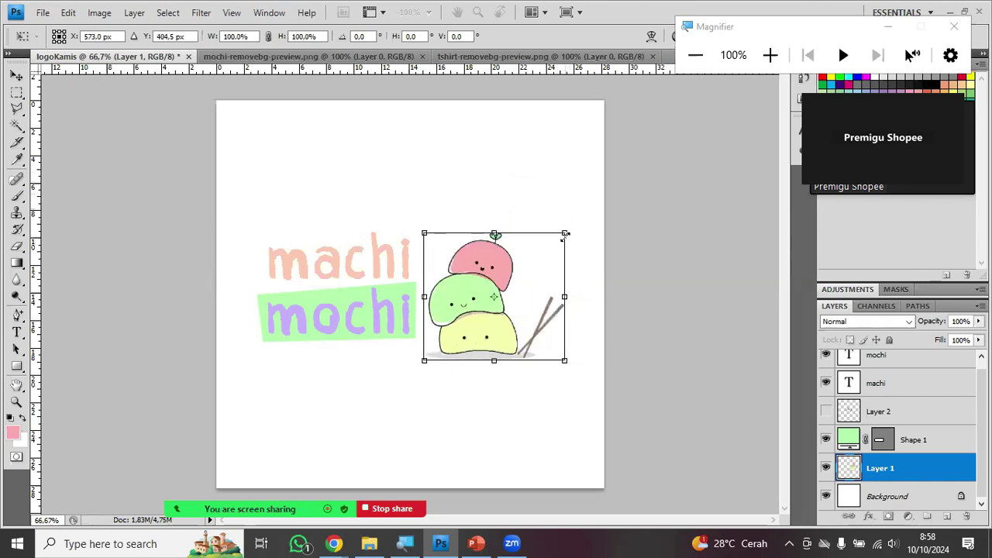
pyautogui.moveTo(423, 233); pyautogui.dragTo(365, 170)
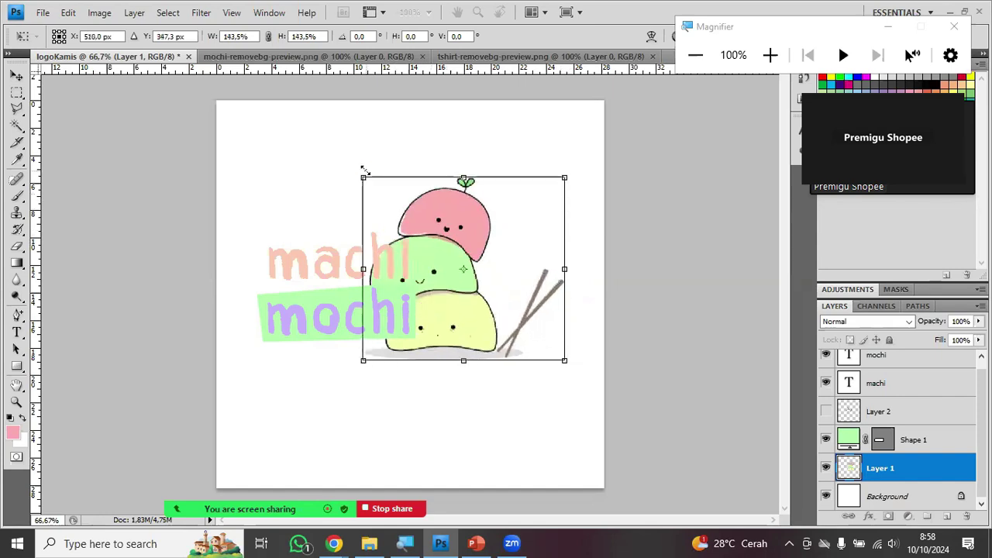
pyautogui.hotkey('ctrl', 'z')
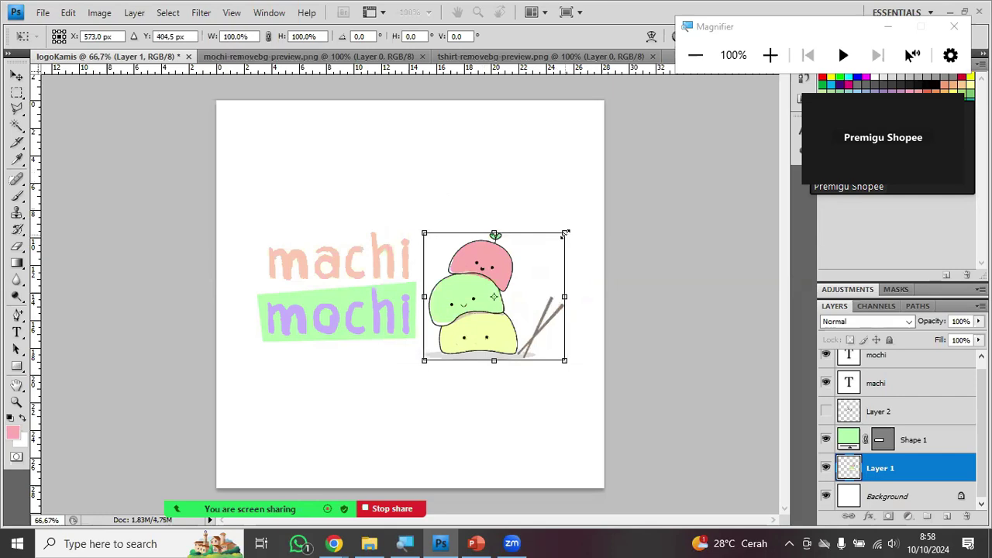
pyautogui.press('Escape')
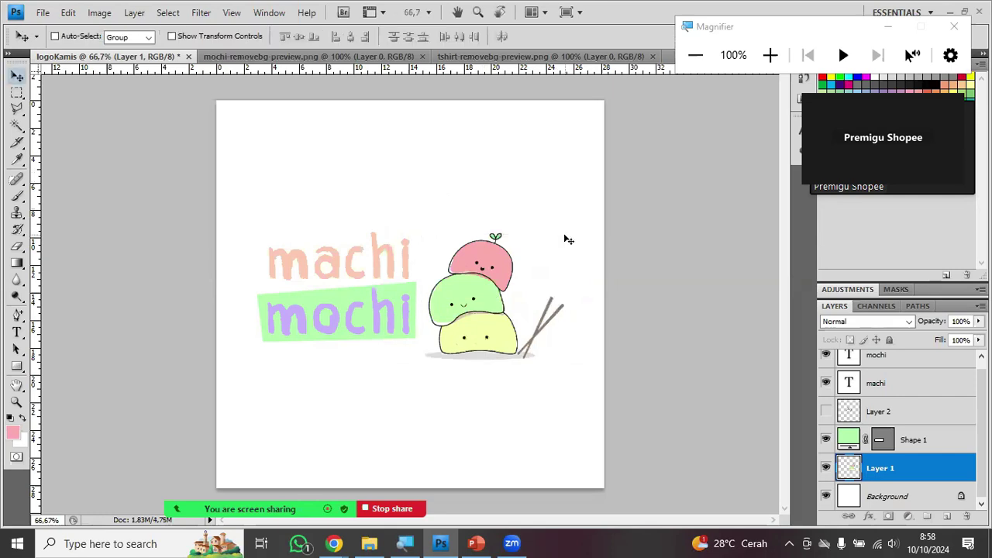
# - Add the pink tagline "so yummy so mochi" in Calibri Regular, 72 pt, just below the green shape
pyautogui.click(18, 334)
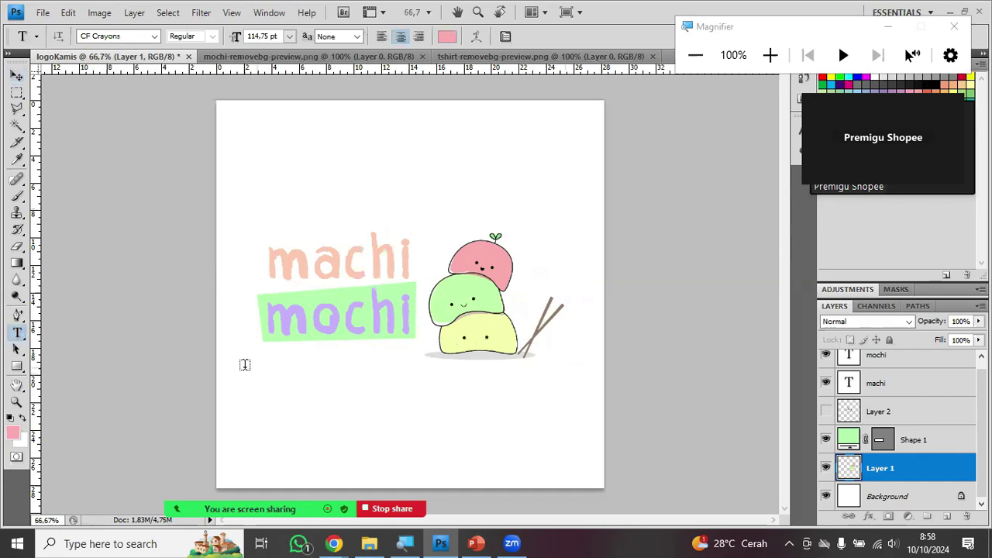
pyautogui.click(155, 38)
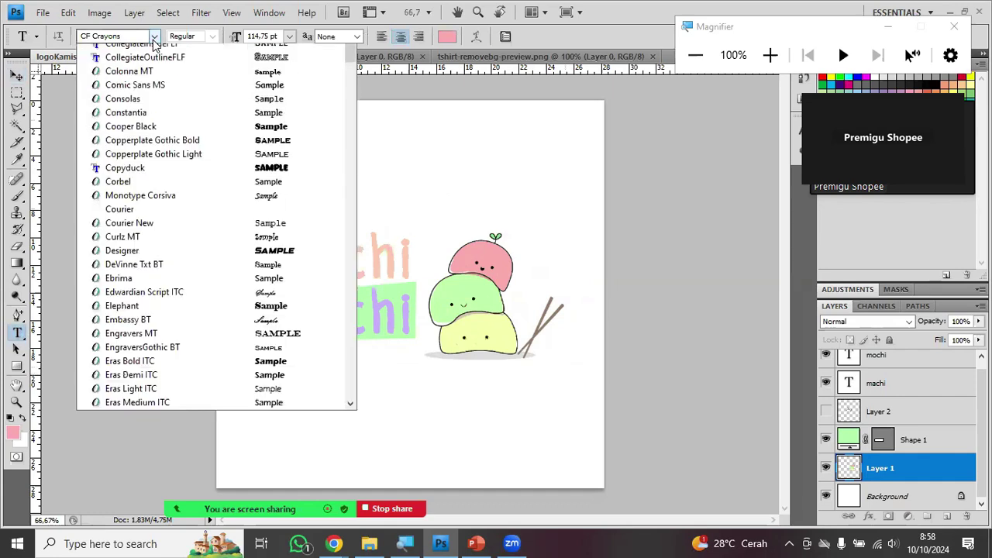
pyautogui.moveTo(351, 144); pyautogui.dragTo(354, 90)
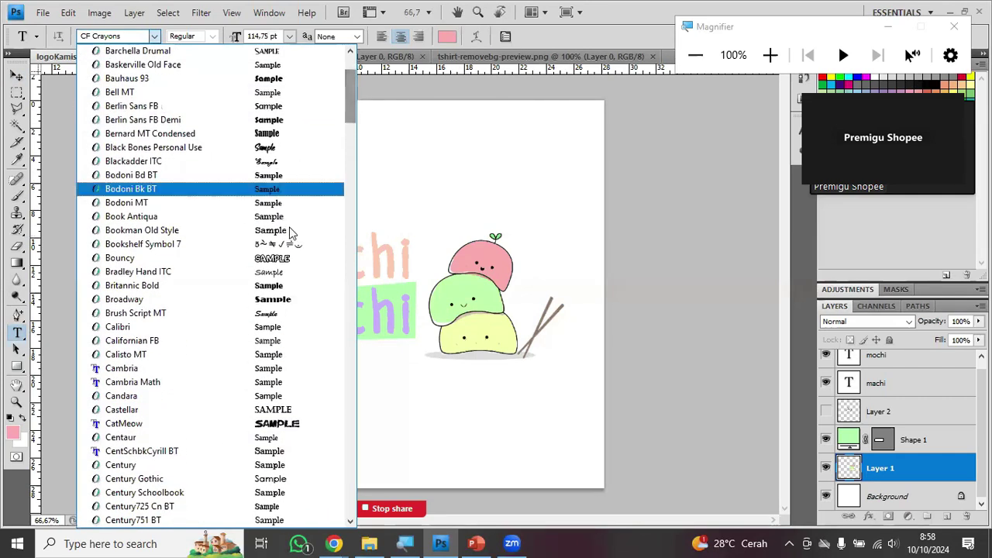
pyautogui.click(281, 328)
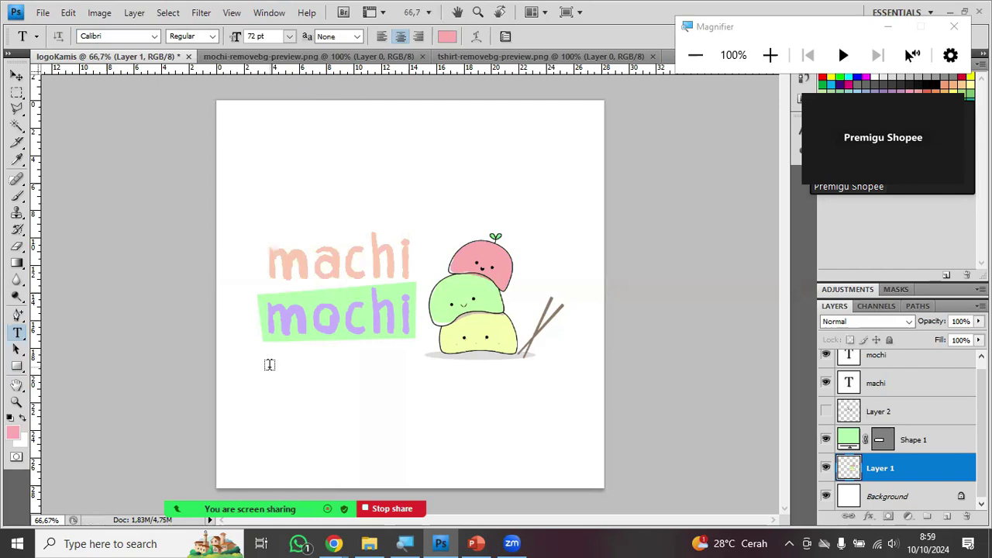
pyautogui.click(266, 360)
pyautogui.write('s ')
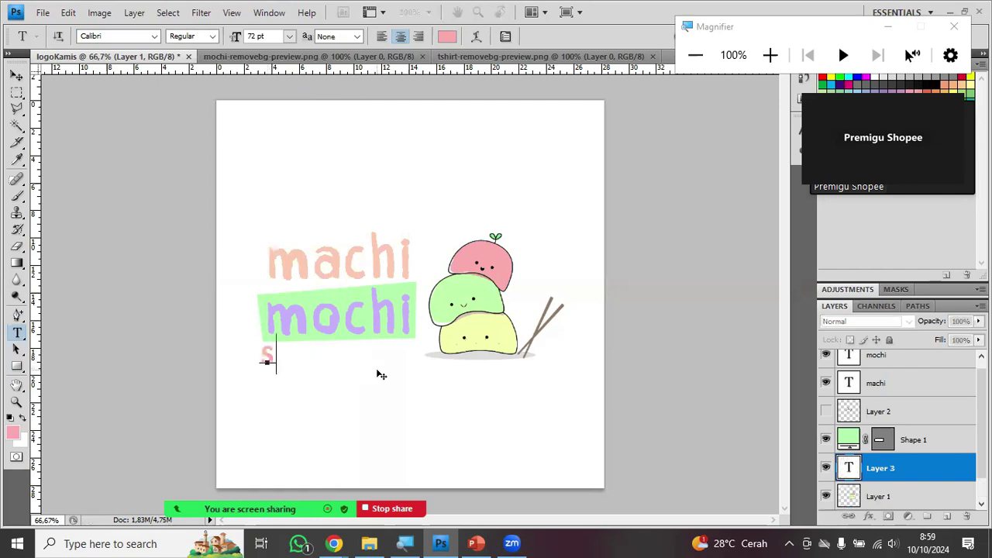
pyautogui.write('o y')
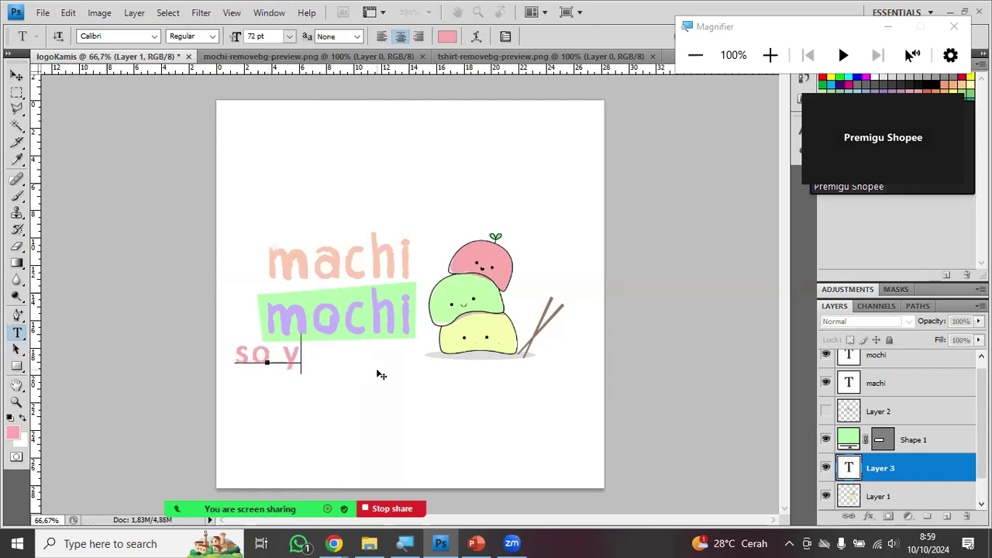
pyautogui.write('umm')
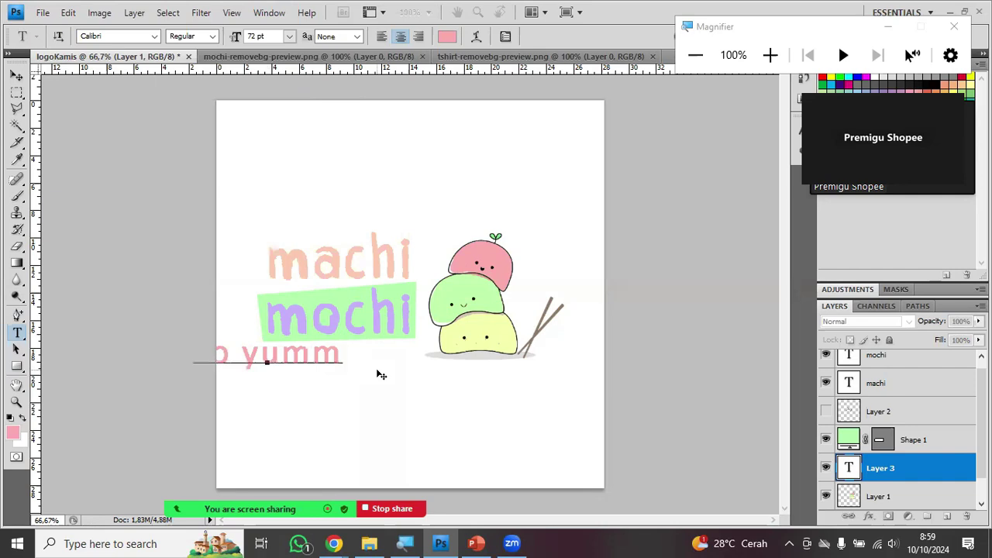
pyautogui.write('y so mochi')
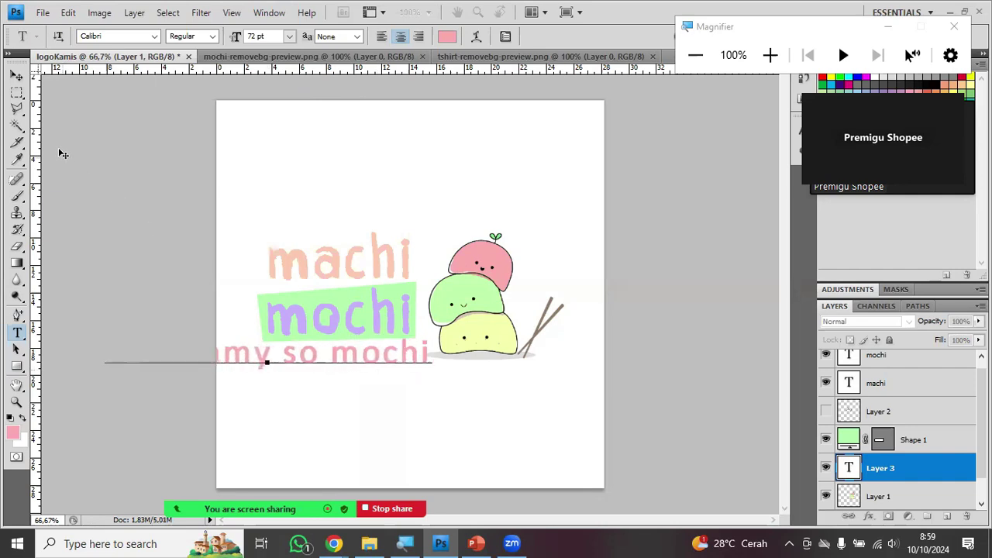
# - Scale the "so yummy so mochi" tagline down with Free Transform to about 35 pt, fitting it beneath the green shape at roughly its width
pyautogui.click(16, 75)
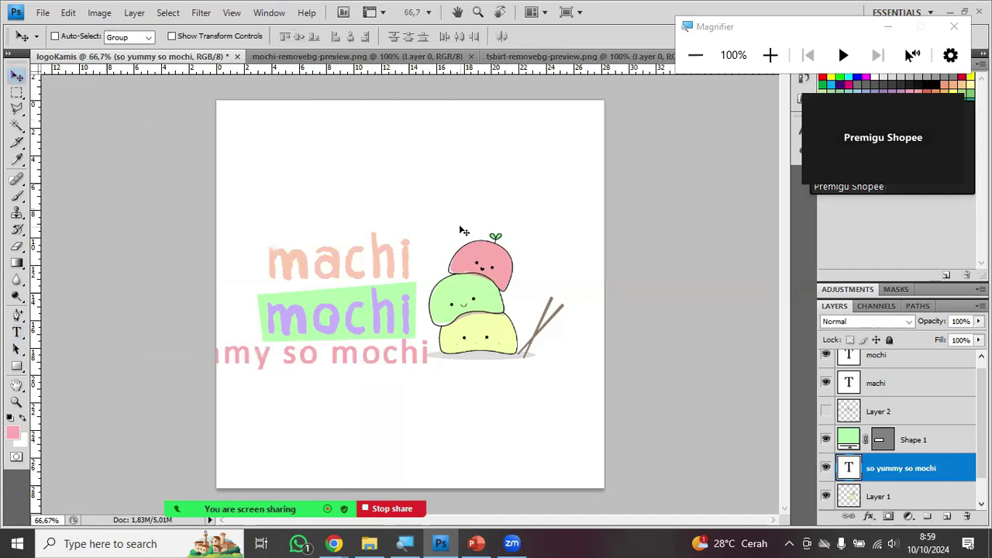
pyautogui.hotkey('ctrl', 't')
pyautogui.moveTo(432, 335); pyautogui.dragTo(405, 357)
pyautogui.press('Return')
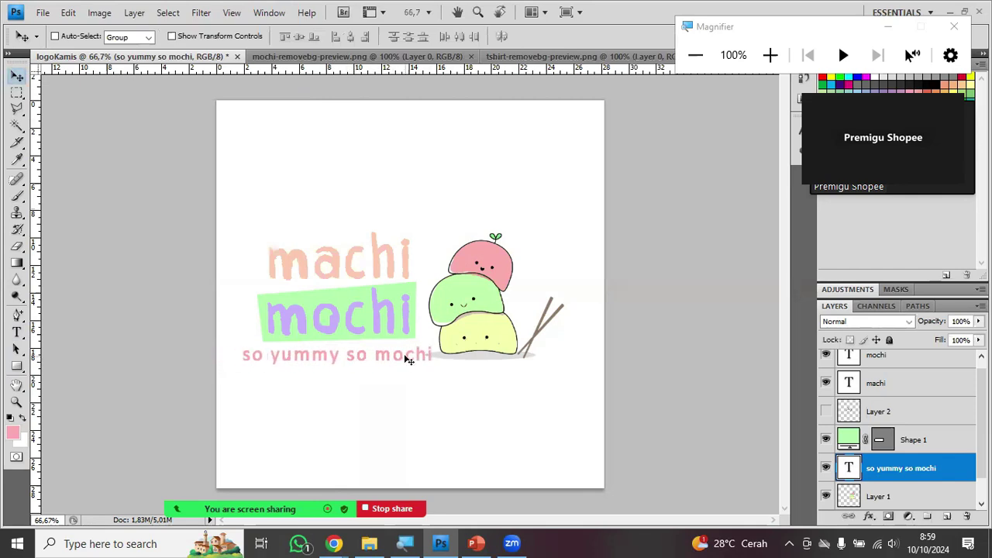
pyautogui.hotkey('ctrl', 't')
pyautogui.moveTo(433, 342); pyautogui.dragTo(381, 361)
pyautogui.press('Return')
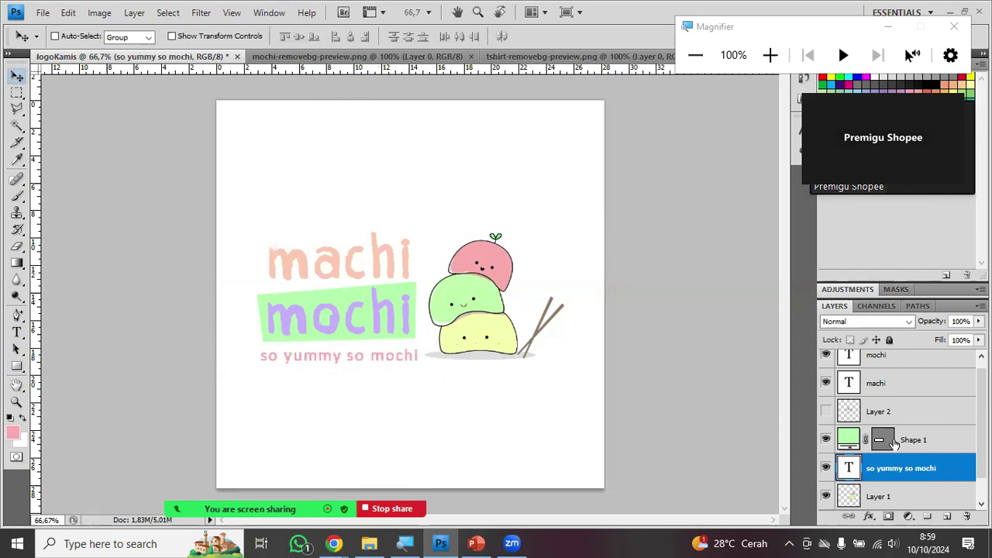
# - Change the "so yummy so mochi" tagline's text color to blue #1040db
pyautogui.doubleClick(850, 467)
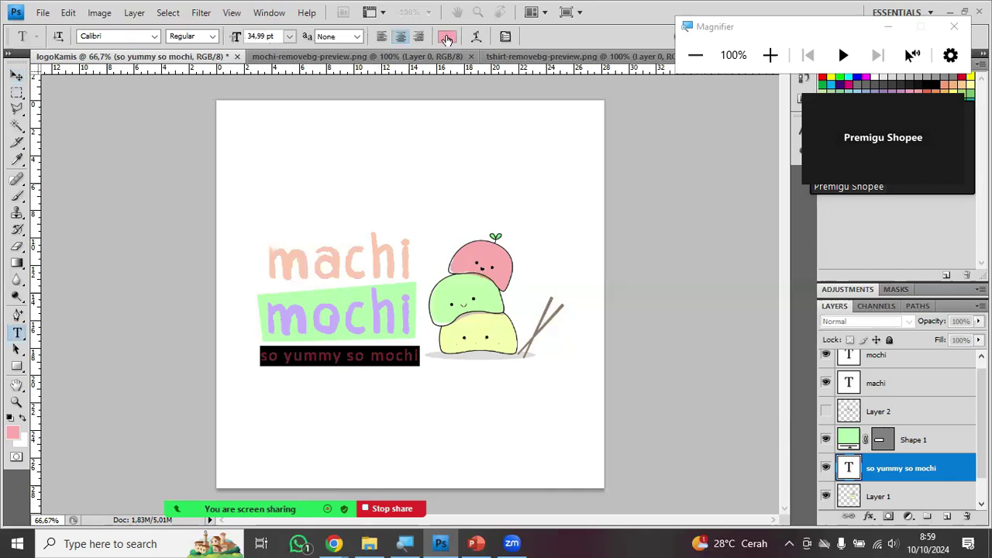
pyautogui.click(447, 37)
pyautogui.click(575, 247)
pyautogui.moveTo(574, 247); pyautogui.dragTo(565, 224)
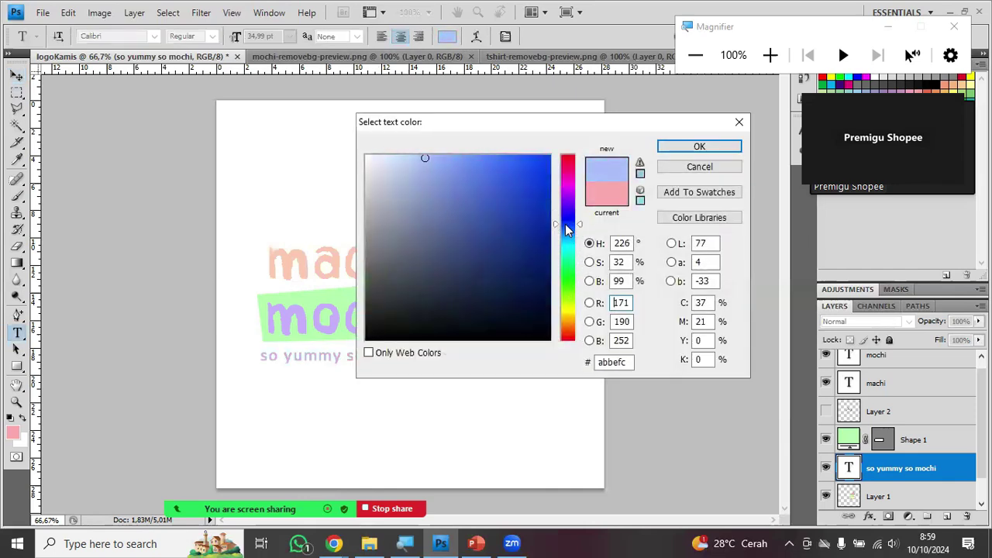
pyautogui.moveTo(518, 187)
pyautogui.mouseDown()
pyautogui.moveTo(535, 205)
pyautogui.moveTo(535, 180)
pyautogui.mouseUp()
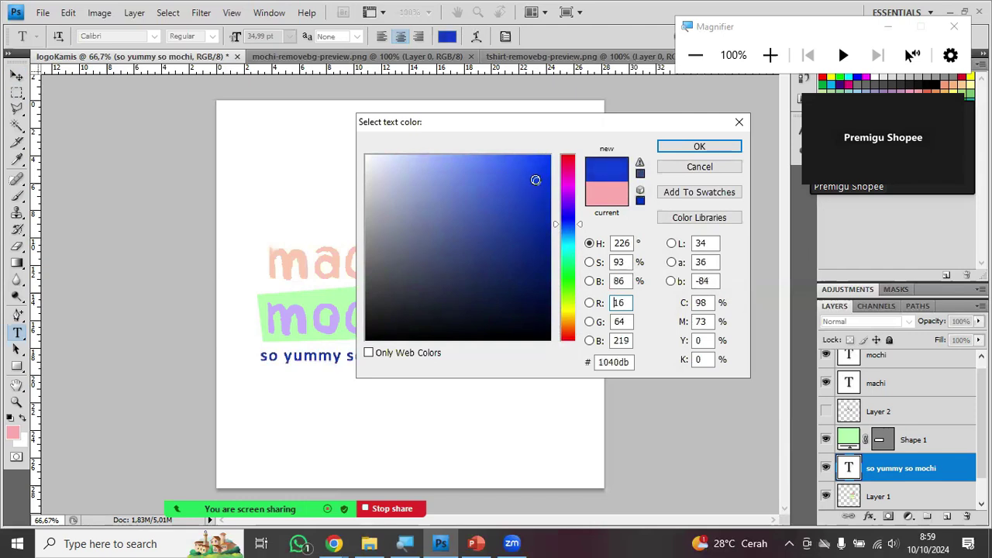
pyautogui.click(698, 147)
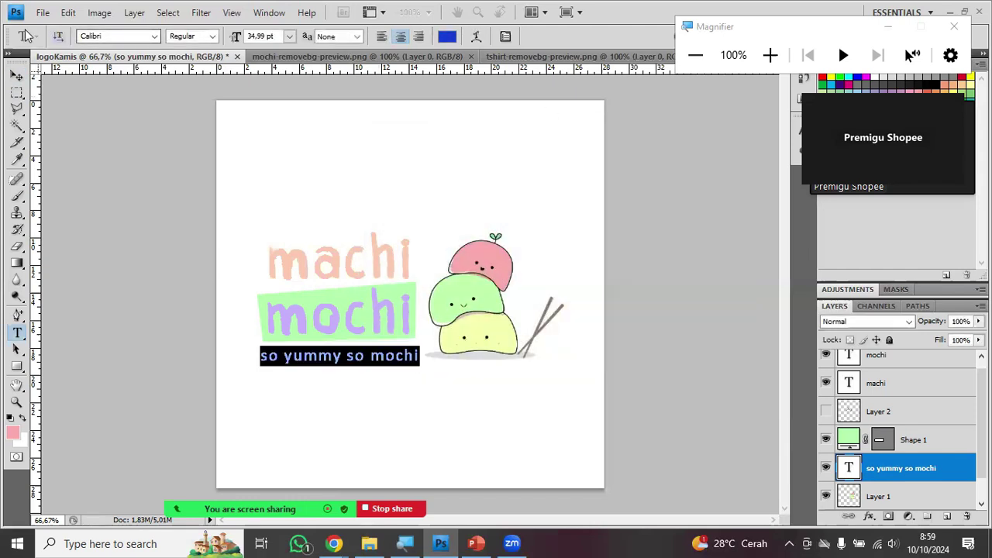
pyautogui.click(17, 75)
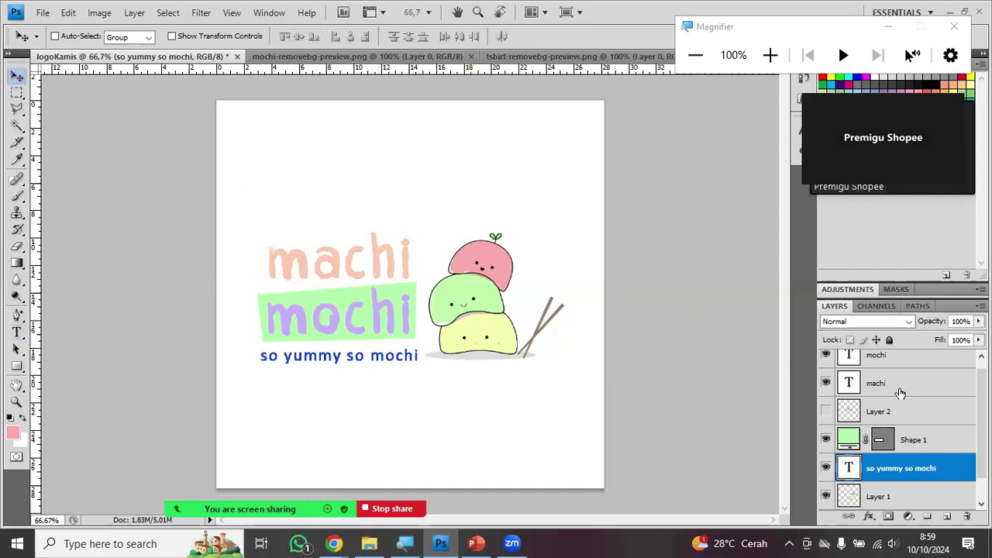
pyautogui.scroll(-1, 899, 434)
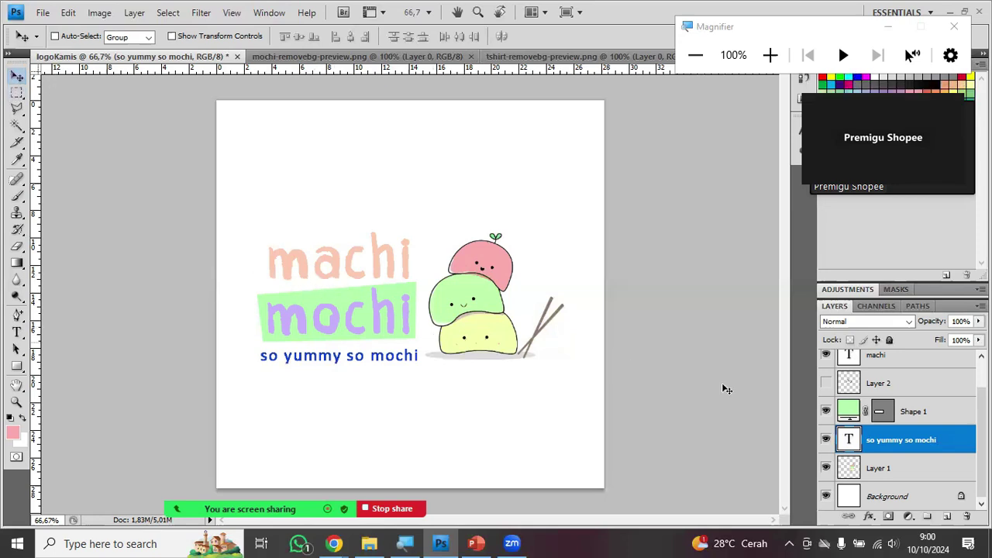
pyautogui.scroll(2, 886, 391)
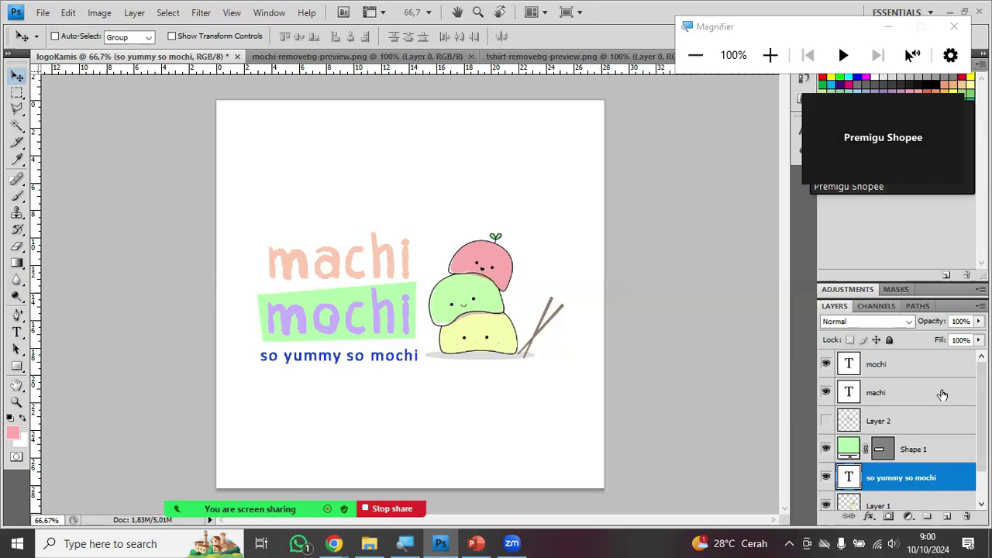
pyautogui.click(768, 56)
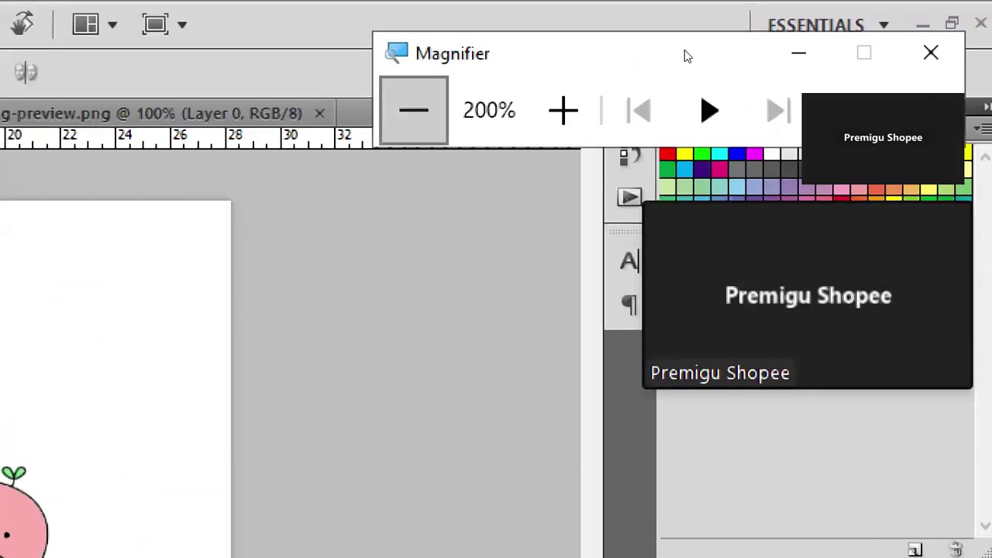
pyautogui.click(414, 108)
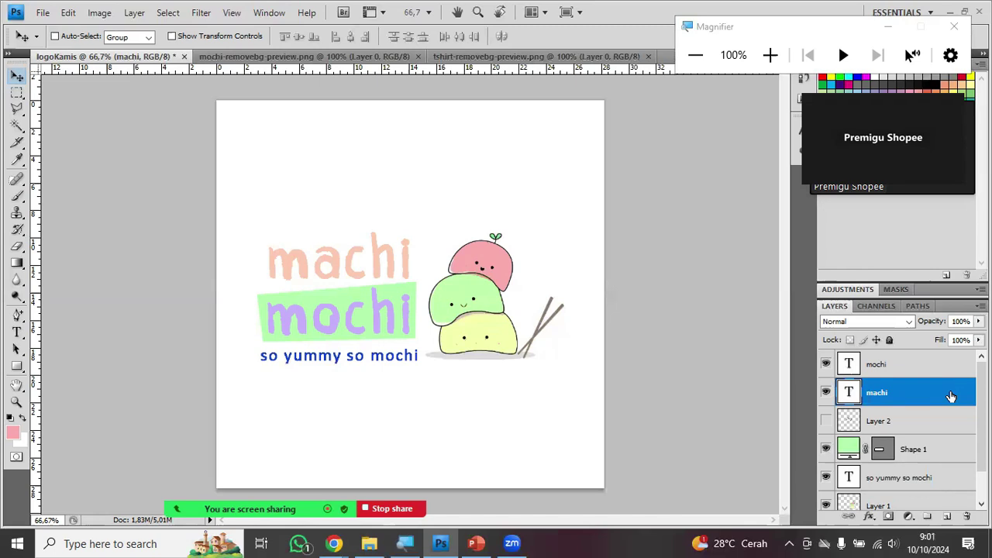
# - Open the Layer Style settings of the machi text layer and move the dialog clear of the text
pyautogui.doubleClick(951, 396)
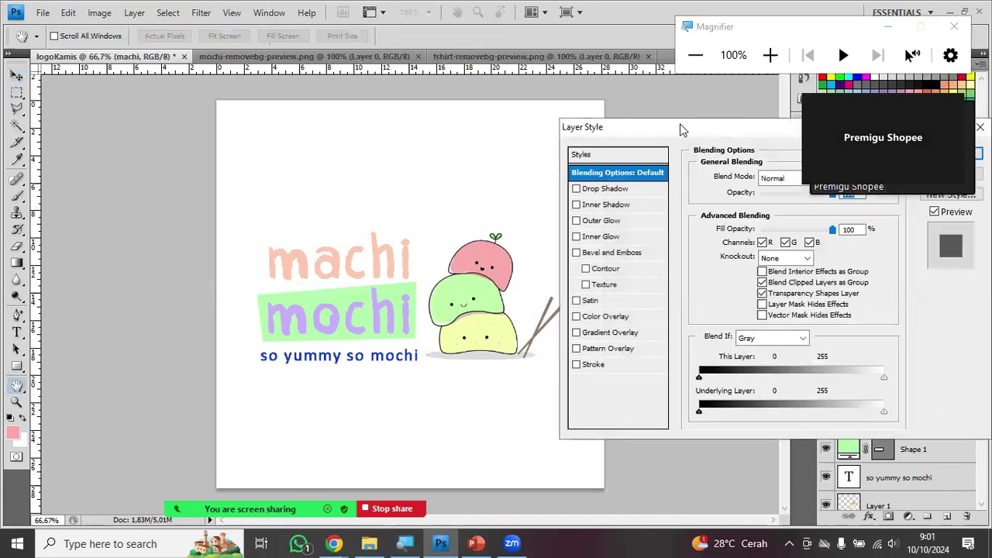
pyautogui.moveTo(680, 130); pyautogui.dragTo(575, 136)
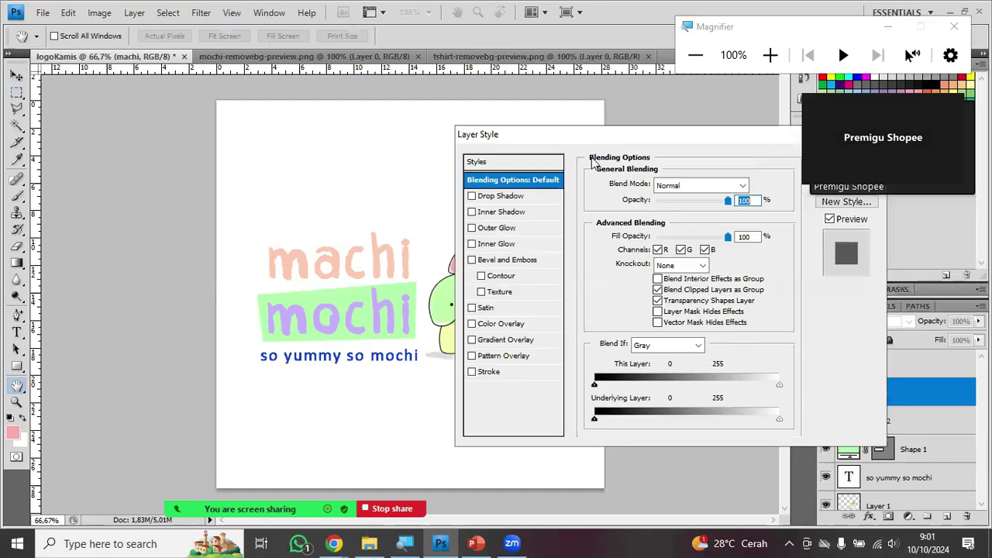
# - Try a default Drop Shadow on the machi text and switch it back off
pyautogui.click(472, 197)
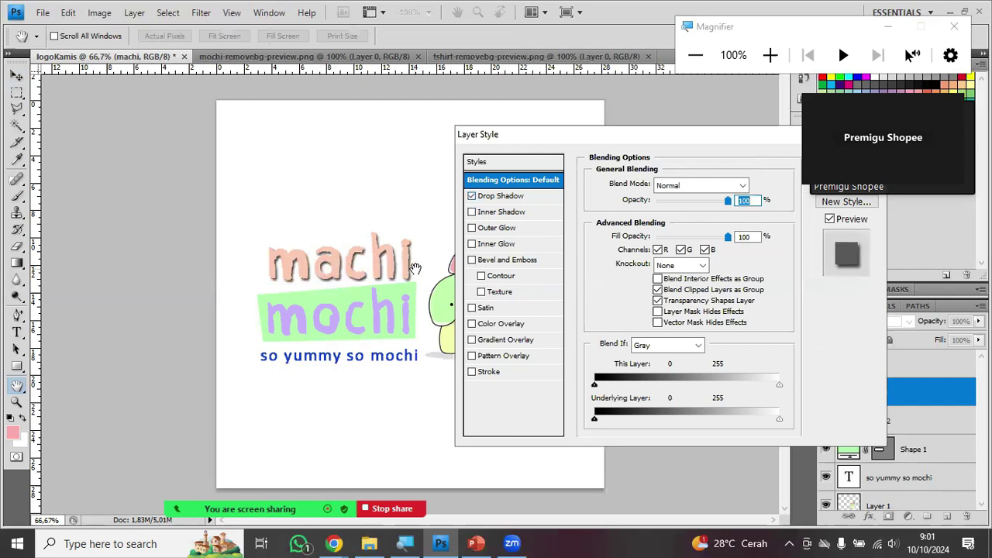
pyautogui.click(485, 198)
pyautogui.click(472, 196)
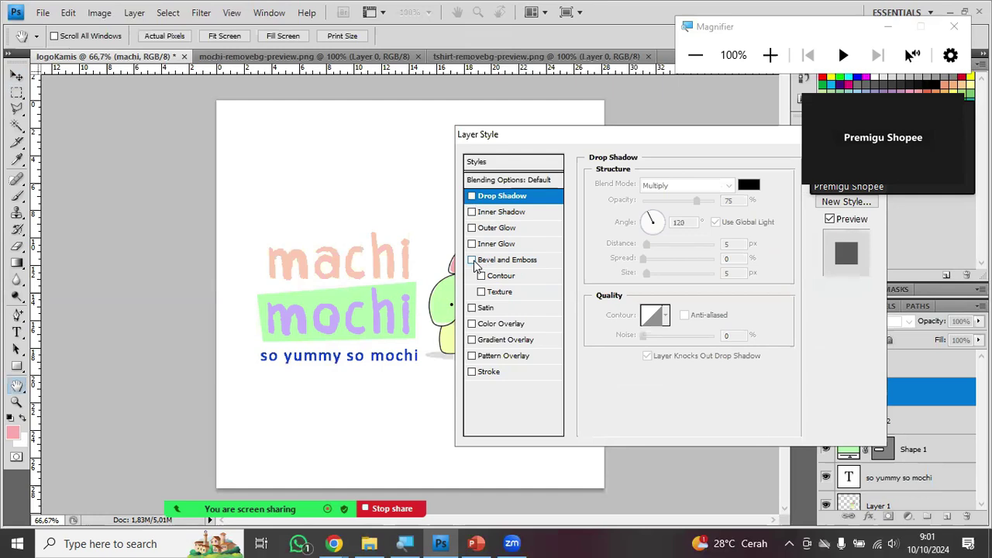
# - Try Bevel and Emboss on the machi text, including its Contour and Texture options, and switch the effect back off
pyautogui.click(473, 260)
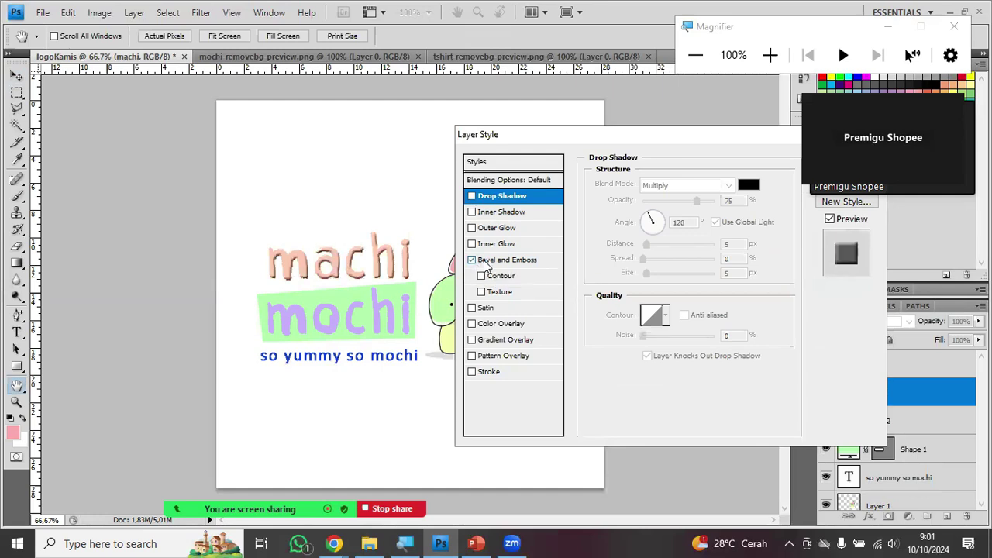
pyautogui.click(487, 264)
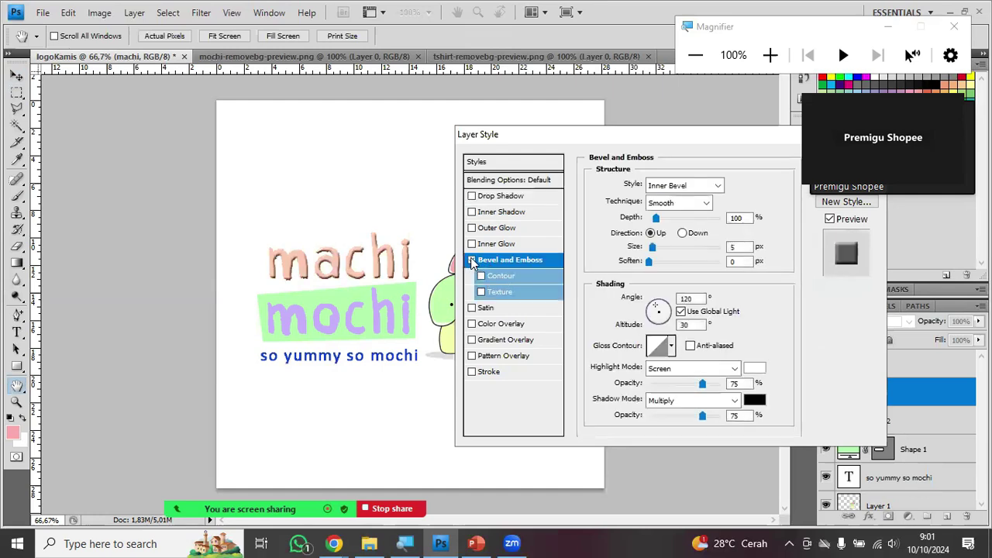
pyautogui.click(473, 261)
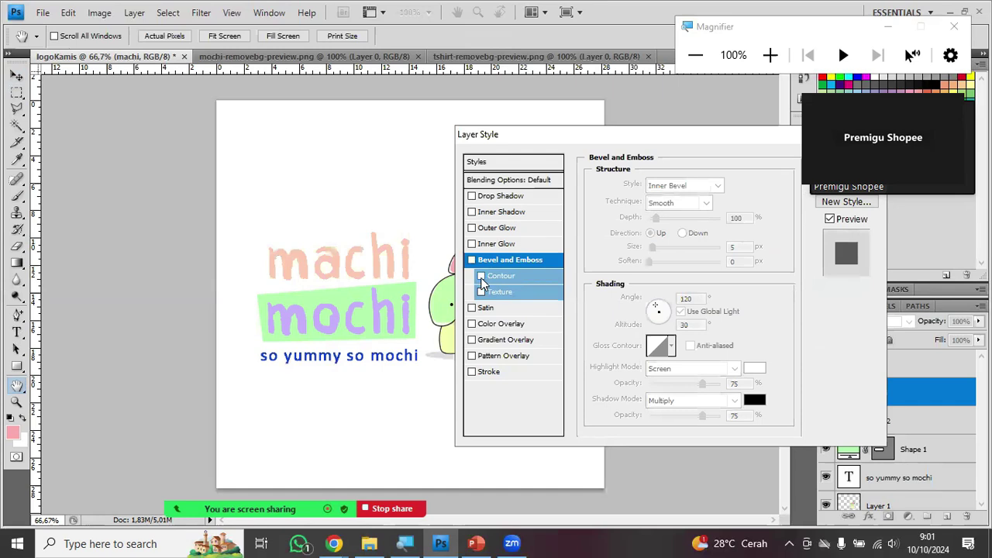
pyautogui.click(472, 261)
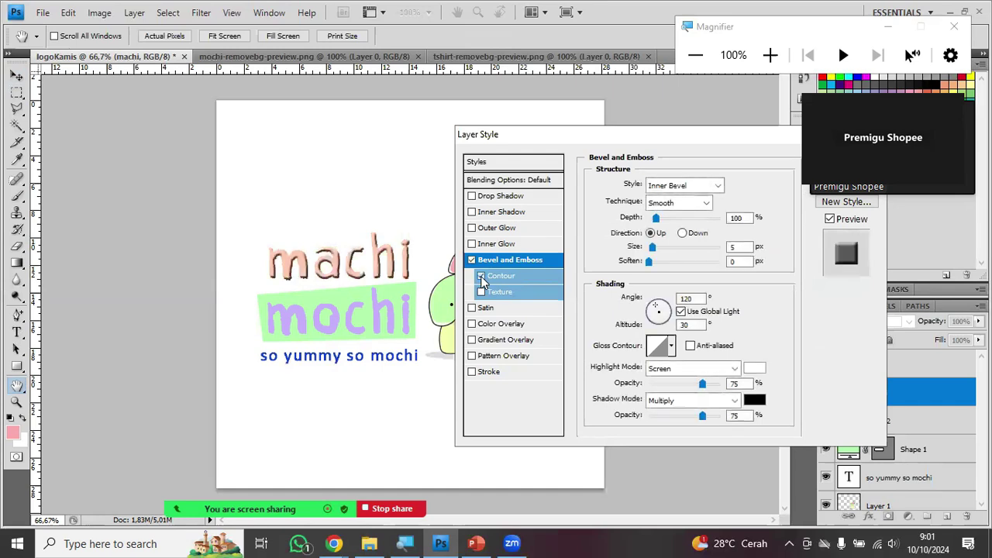
pyautogui.click(480, 292)
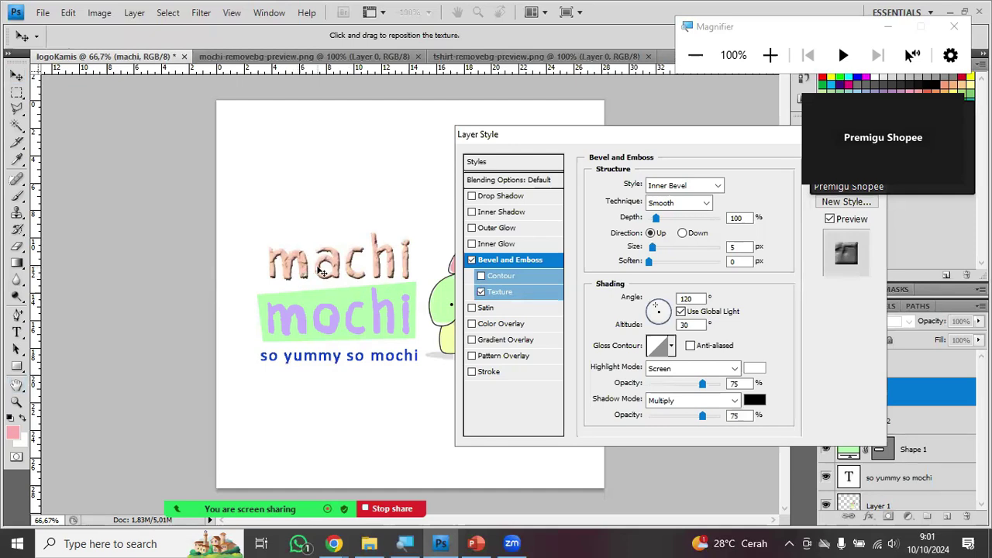
pyautogui.click(481, 293)
pyautogui.press('space')
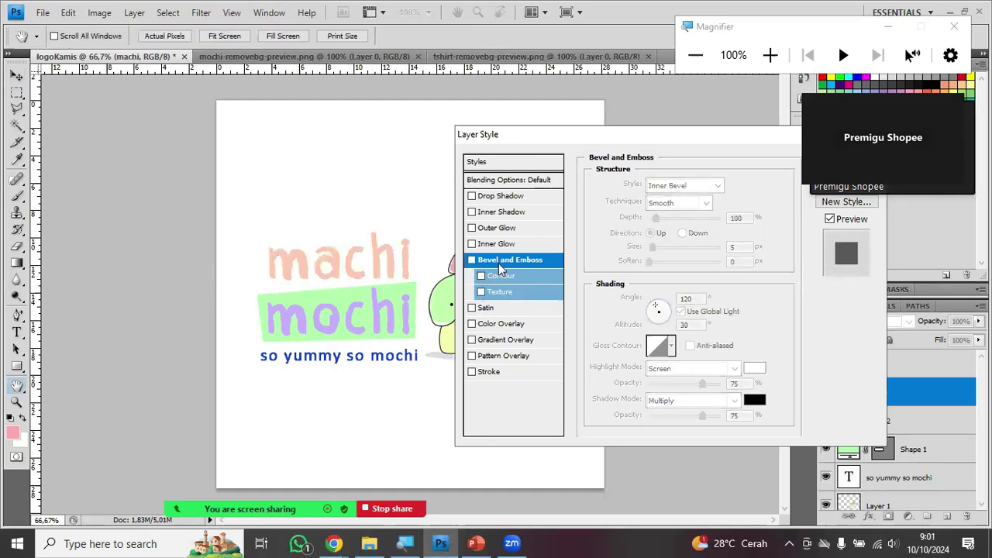
# - Try the Stroke, Gradient Overlay and Satin effects one at a time on the machi text, switching each back off
pyautogui.click(490, 376)
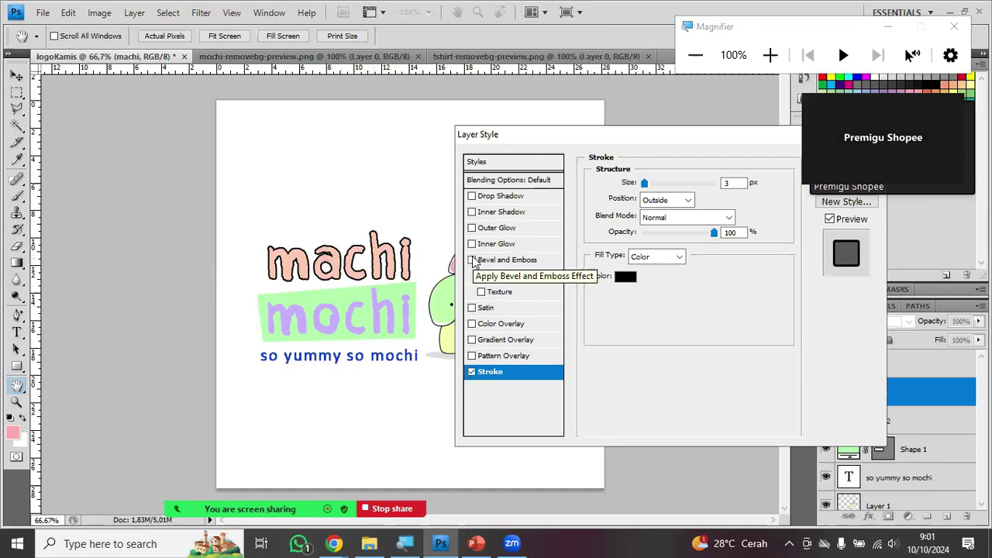
pyautogui.click(472, 372)
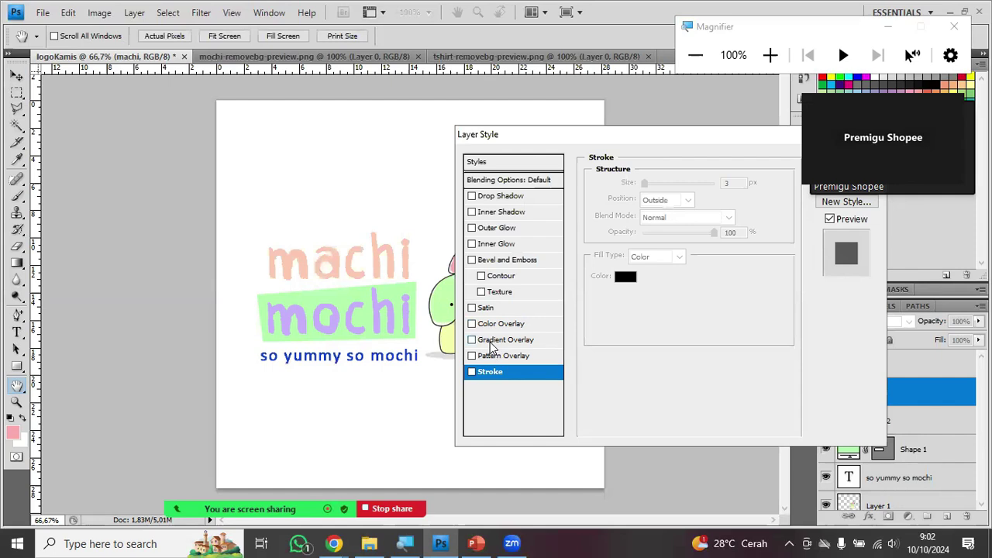
pyautogui.click(490, 344)
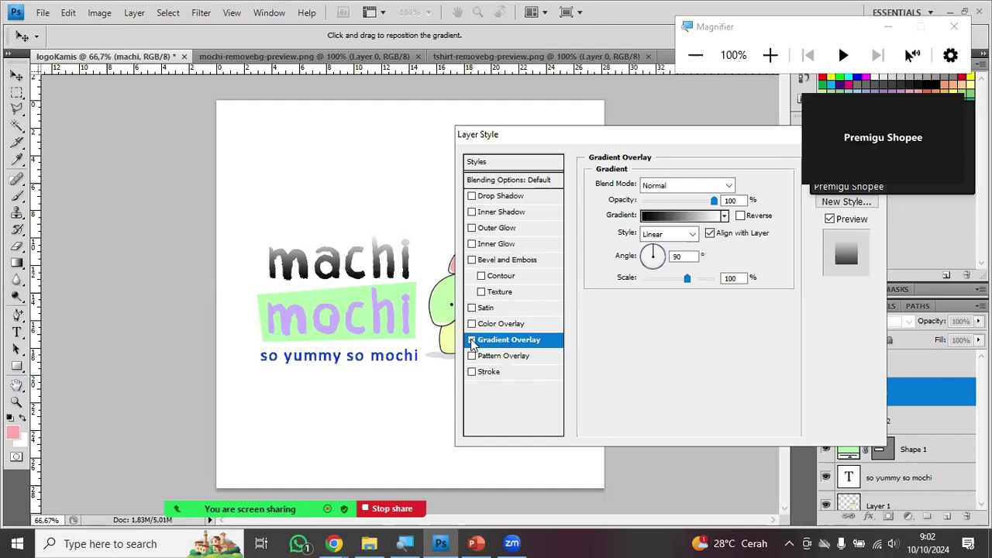
pyautogui.click(471, 339)
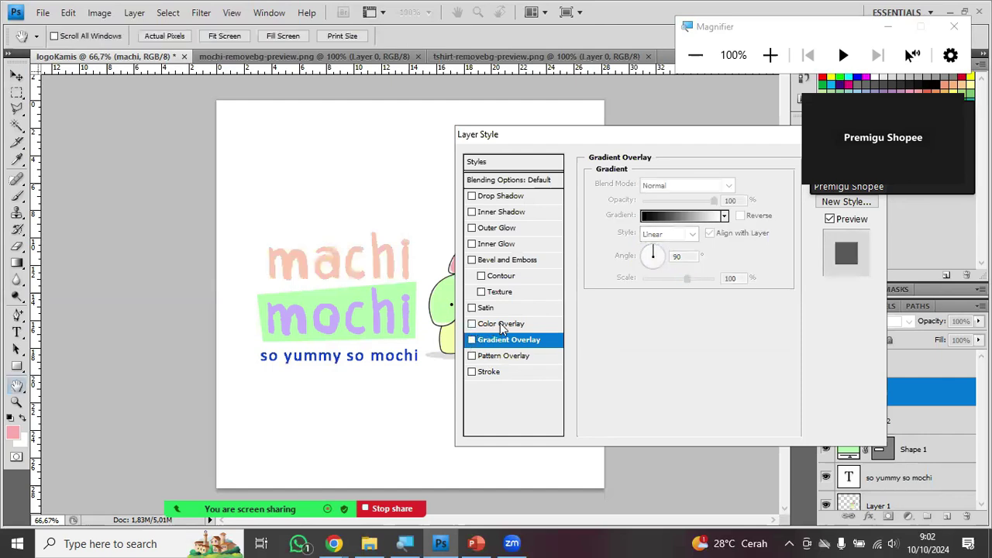
pyautogui.click(483, 309)
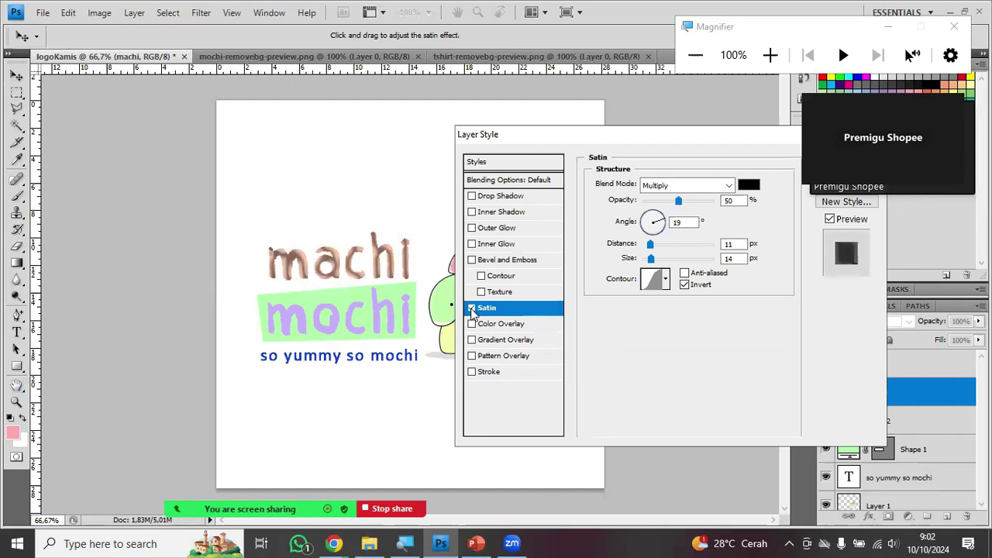
pyautogui.press('space')
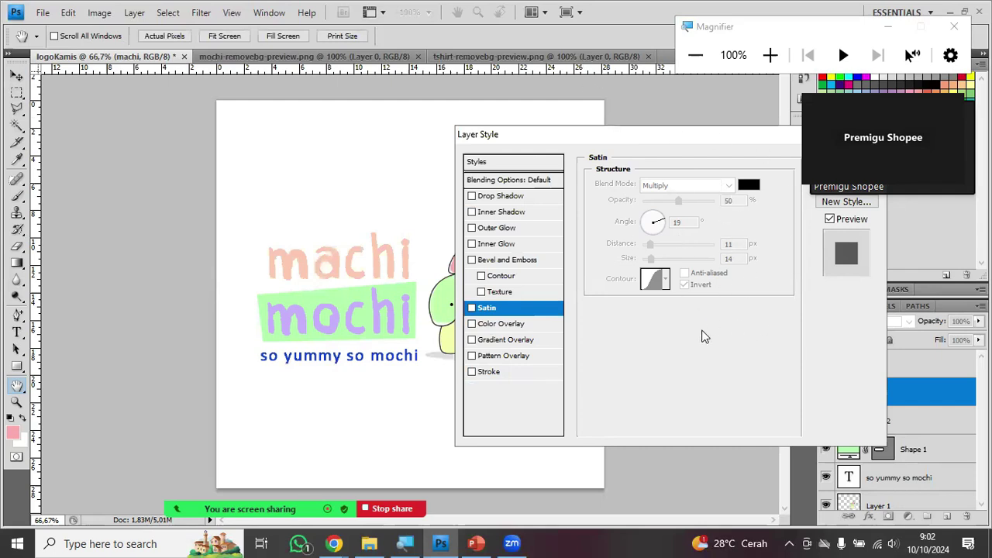
# - Apply a Drop Shadow in blue (2438d1) to the machi text, leaving its other shadow settings at their defaults
pyautogui.click(511, 196)
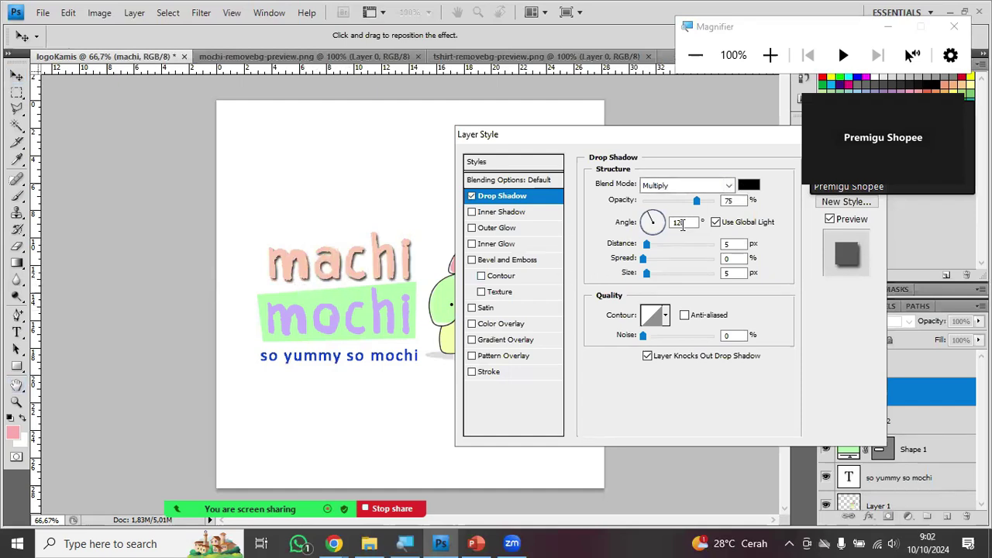
pyautogui.click(749, 188)
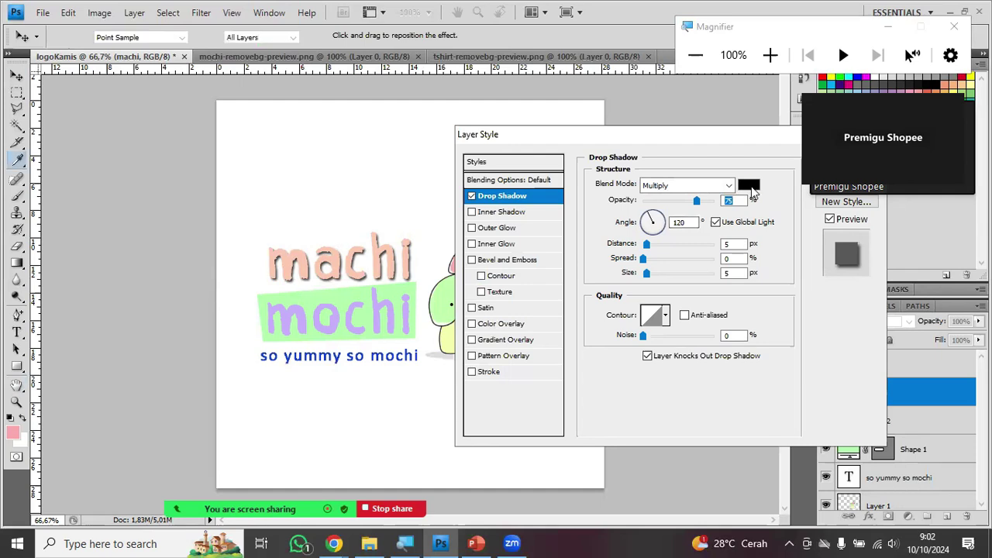
pyautogui.moveTo(553, 128); pyautogui.dragTo(641, 76)
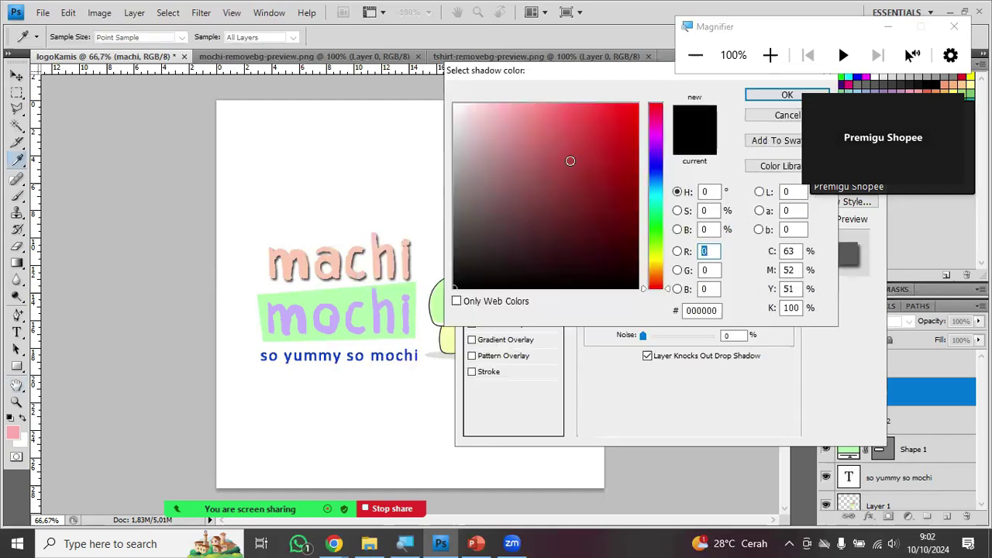
pyautogui.click(652, 192)
pyautogui.moveTo(651, 192); pyautogui.dragTo(656, 168)
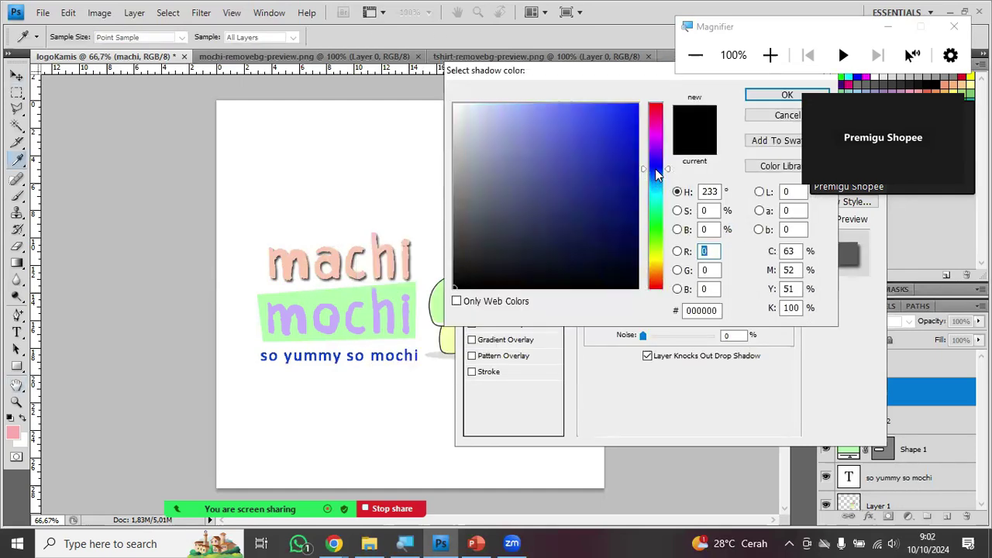
pyautogui.moveTo(552, 120)
pyautogui.mouseDown()
pyautogui.moveTo(600, 147)
pyautogui.moveTo(606, 137)
pyautogui.mouseUp()
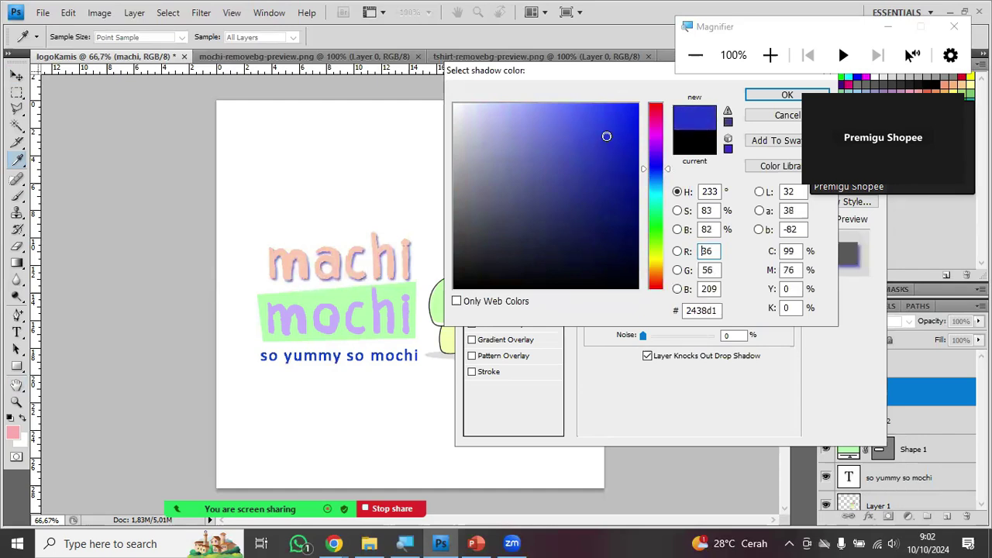
pyautogui.moveTo(646, 71); pyautogui.dragTo(532, 96)
pyautogui.click(673, 119)
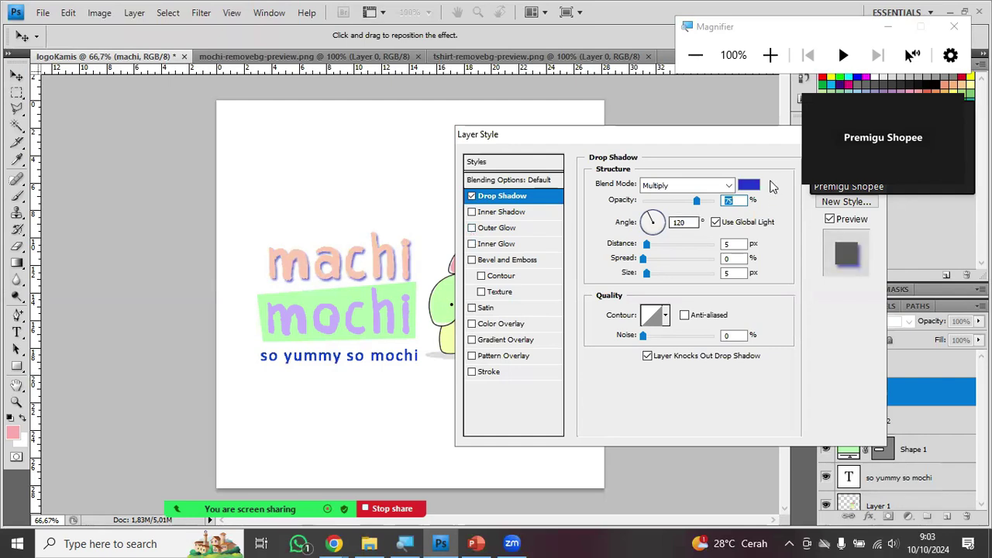
pyautogui.moveTo(741, 135); pyautogui.dragTo(625, 108)
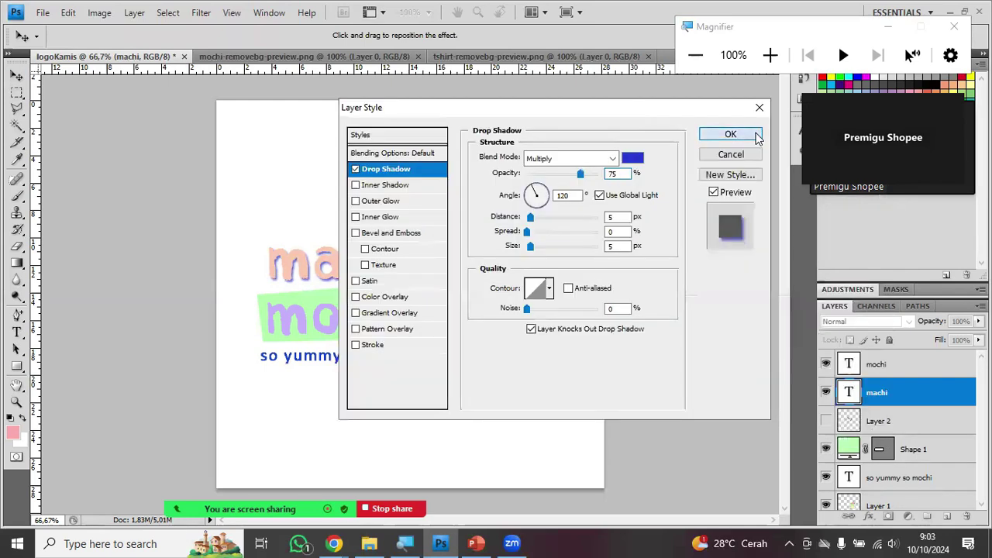
pyautogui.click(746, 134)
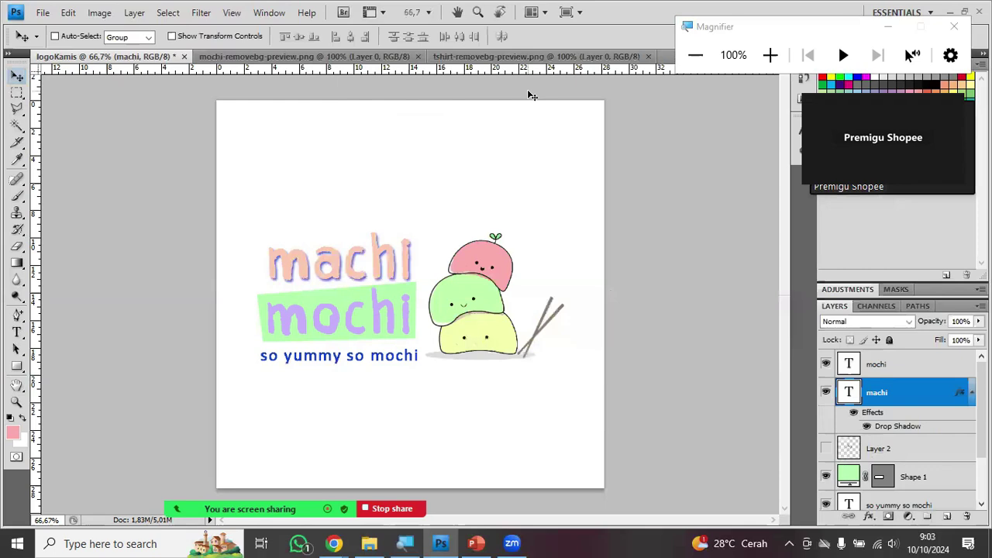
# - Switch on a Drop Shadow for the mochi text layer, keeping the Layer Style dialog clear of the logo
pyautogui.click(932, 370)
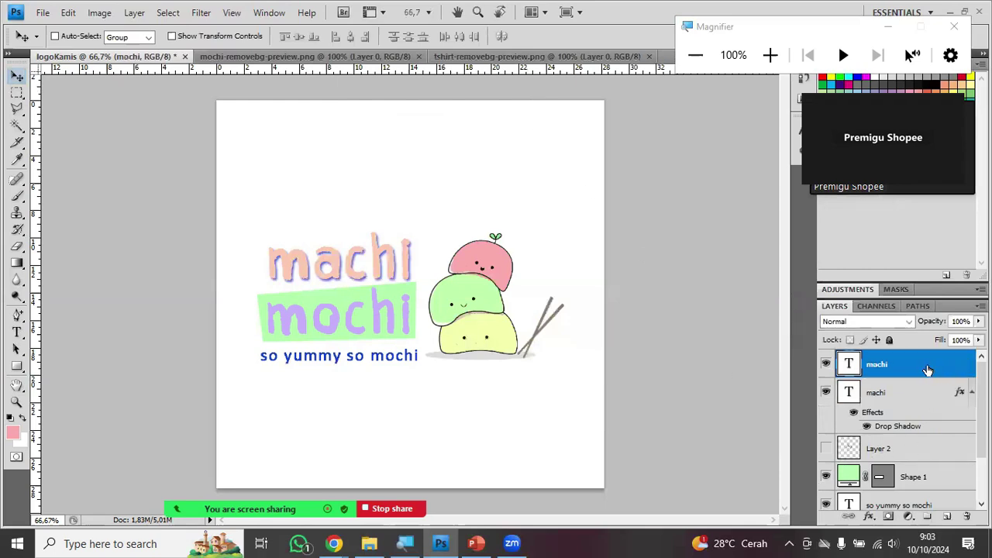
pyautogui.doubleClick(928, 370)
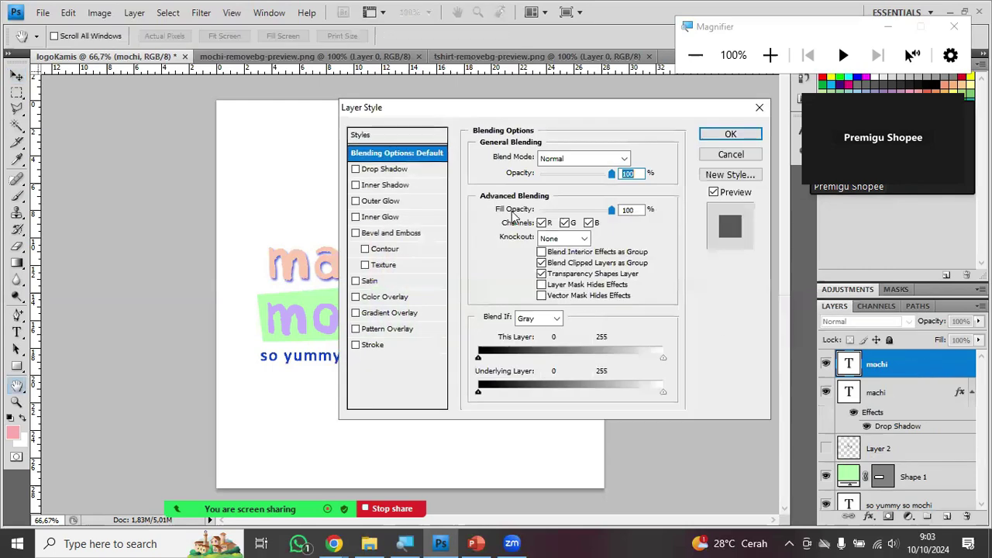
pyautogui.moveTo(518, 113); pyautogui.dragTo(665, 113)
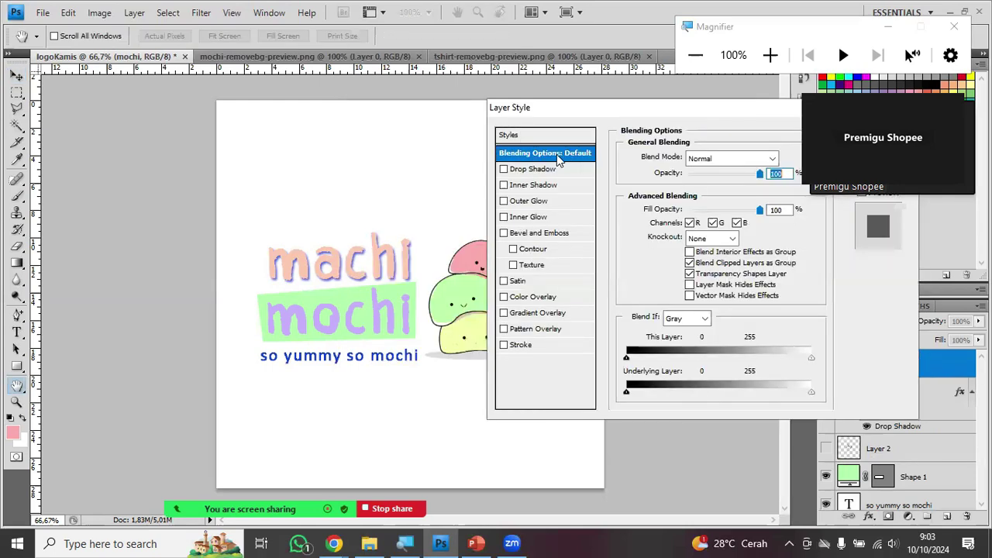
pyautogui.click(511, 171)
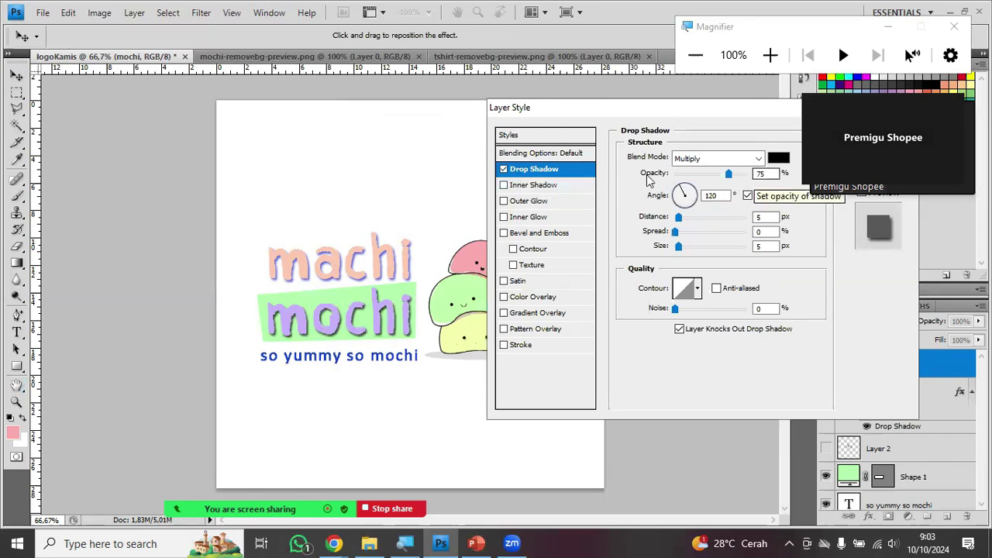
# - Set the mochi shadow colour to a darker shade (c17752) of the machi text's peach, apply it and collapse both text layers' effects lists
pyautogui.click(778, 159)
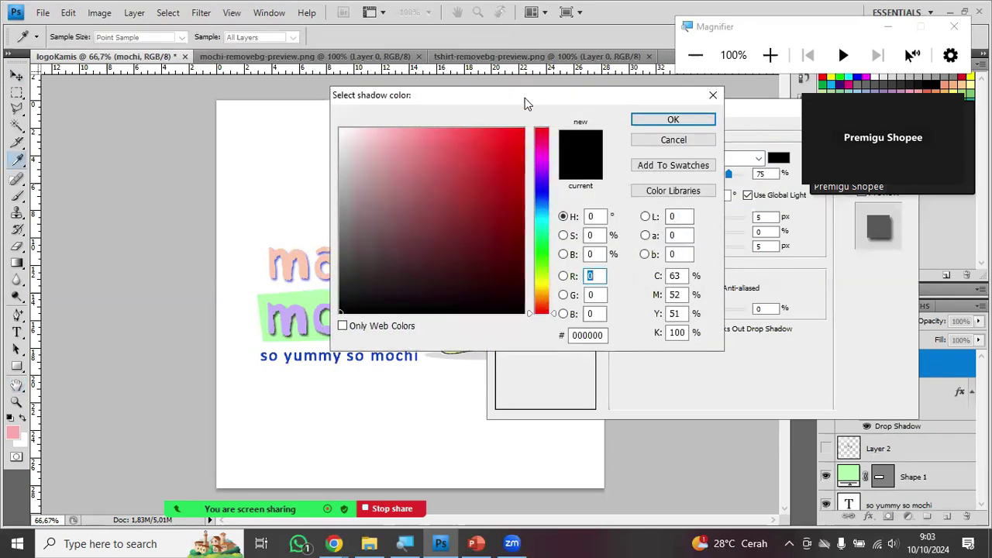
pyautogui.moveTo(527, 102); pyautogui.dragTo(641, 126)
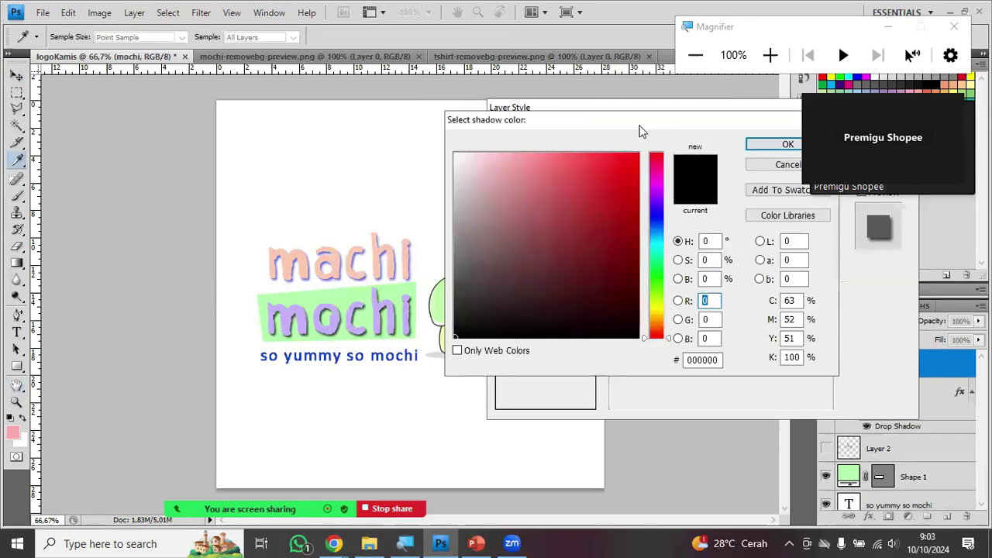
pyautogui.click(381, 249)
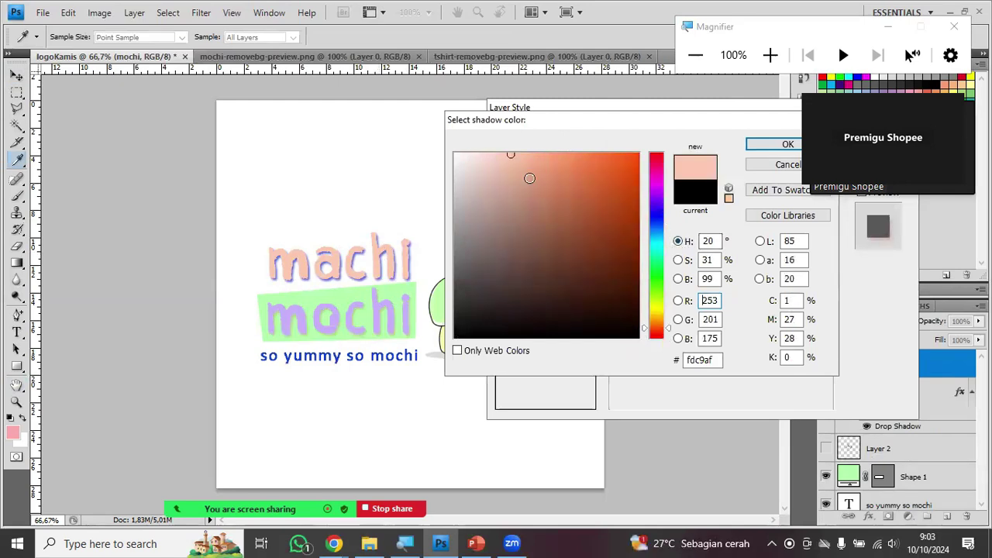
pyautogui.moveTo(558, 173)
pyautogui.mouseDown()
pyautogui.moveTo(598, 197)
pyautogui.moveTo(558, 197)
pyautogui.mouseUp()
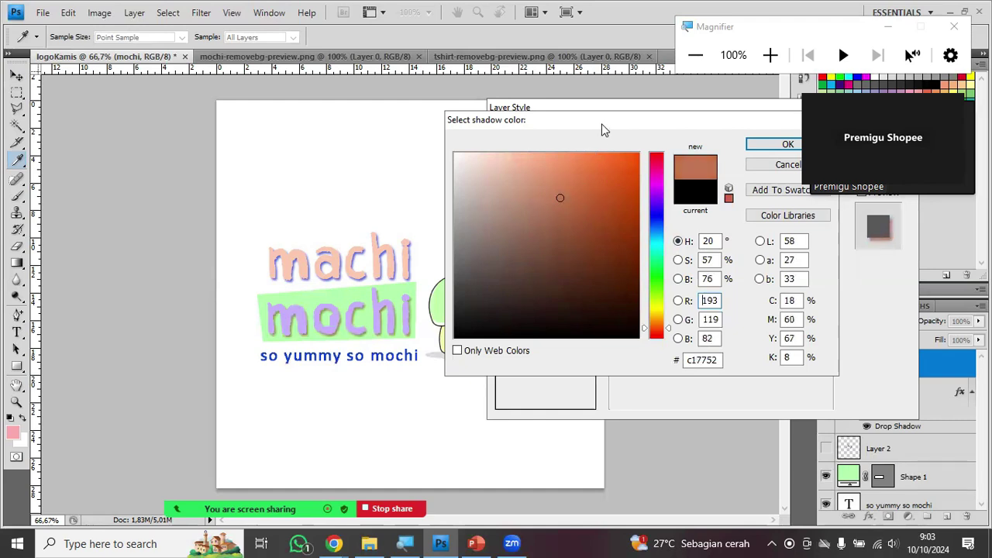
pyautogui.moveTo(602, 124); pyautogui.dragTo(458, 75)
pyautogui.click(643, 96)
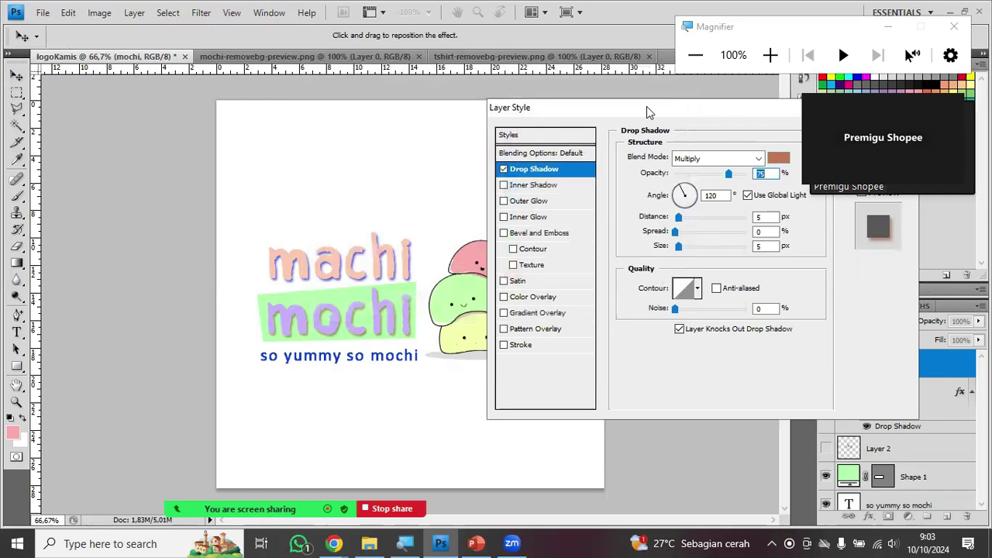
pyautogui.moveTo(646, 106); pyautogui.dragTo(525, 106)
pyautogui.click(775, 135)
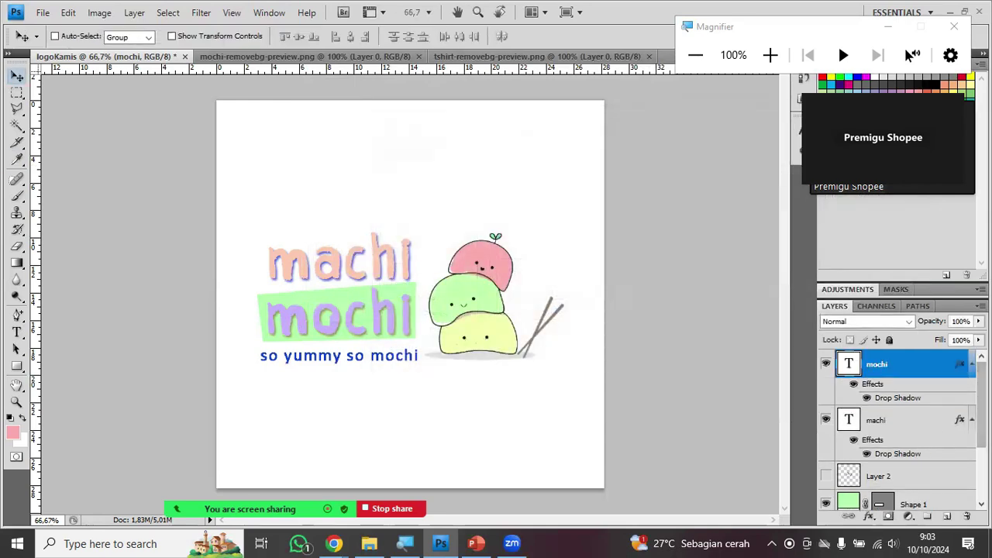
pyautogui.click(971, 419)
pyautogui.click(972, 364)
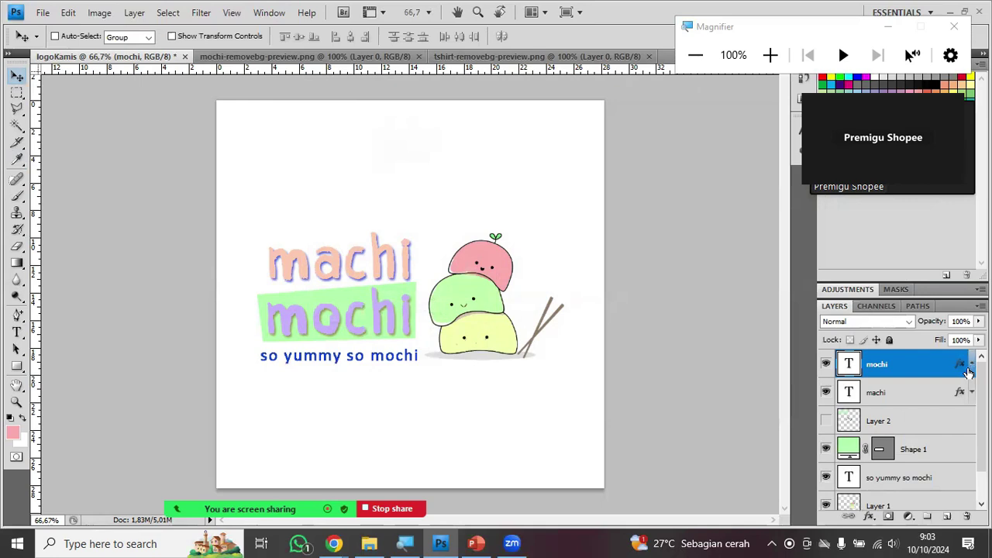
# - Add a 3 px outside Stroke in dark green (199310) to the Shape 1 layer, basing the hue on the shape's own green
pyautogui.click(956, 462)
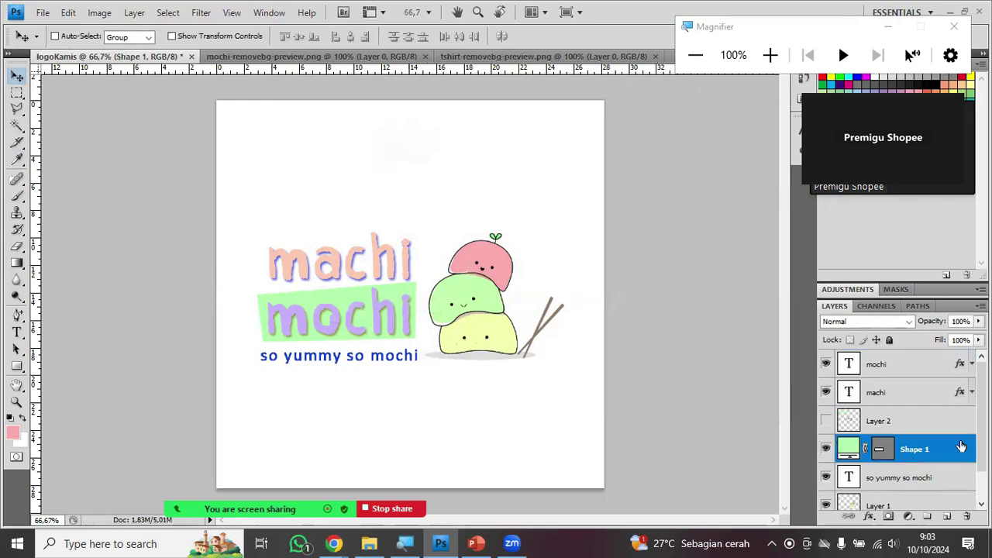
pyautogui.doubleClick(955, 448)
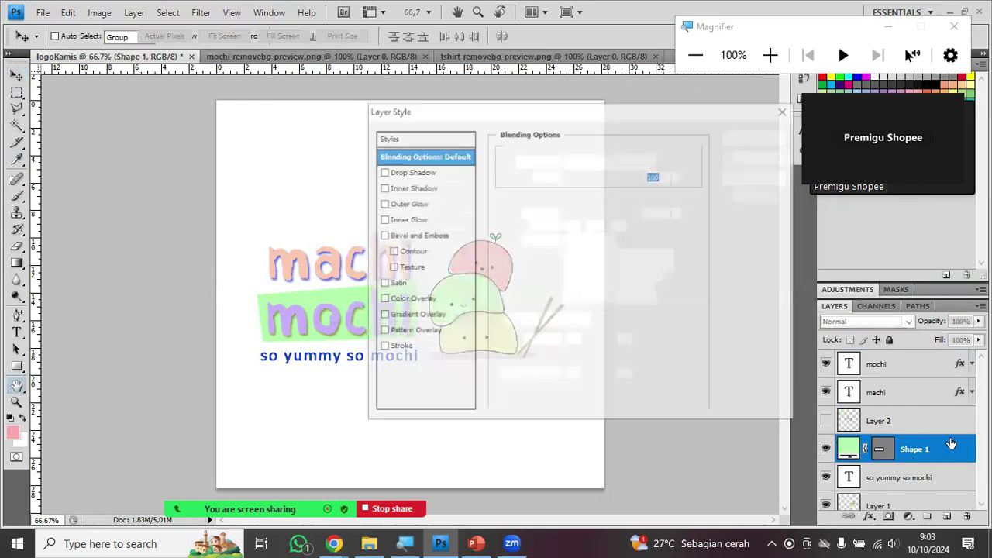
pyautogui.moveTo(524, 107); pyautogui.dragTo(604, 84)
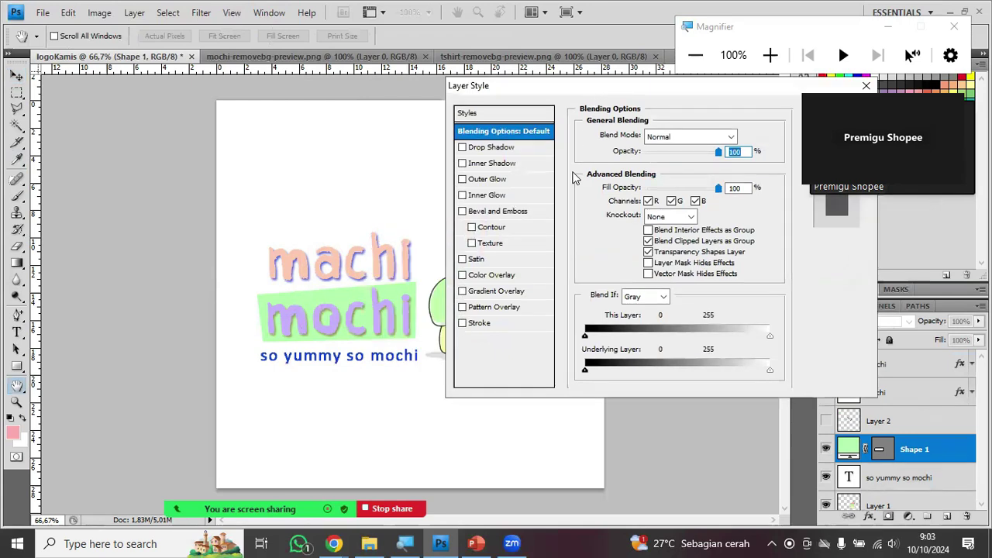
pyautogui.click(479, 325)
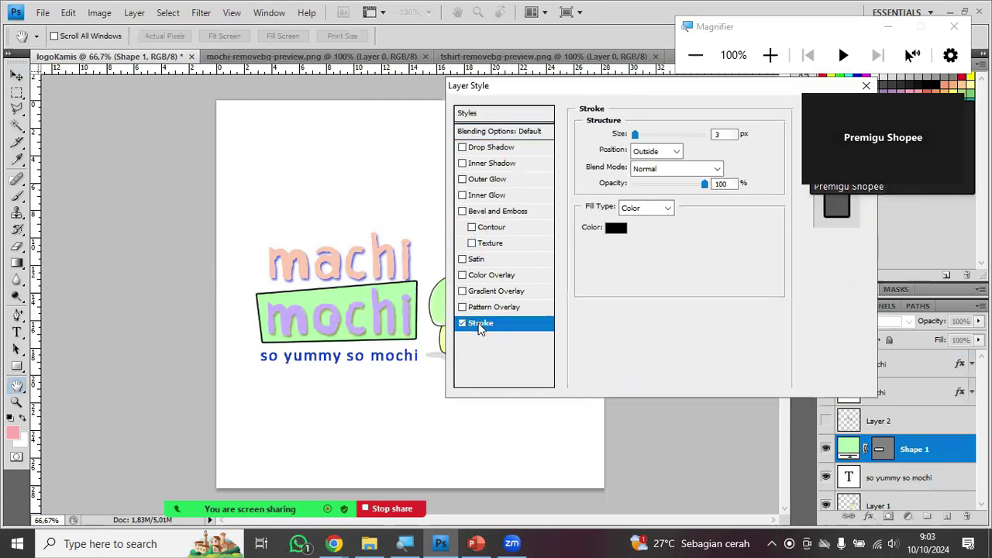
pyautogui.click(621, 230)
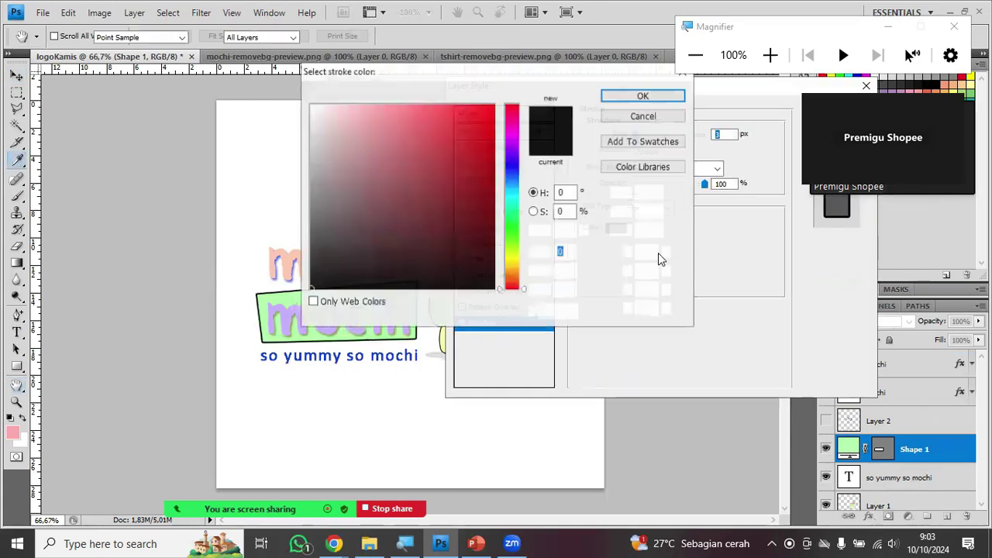
pyautogui.click(279, 296)
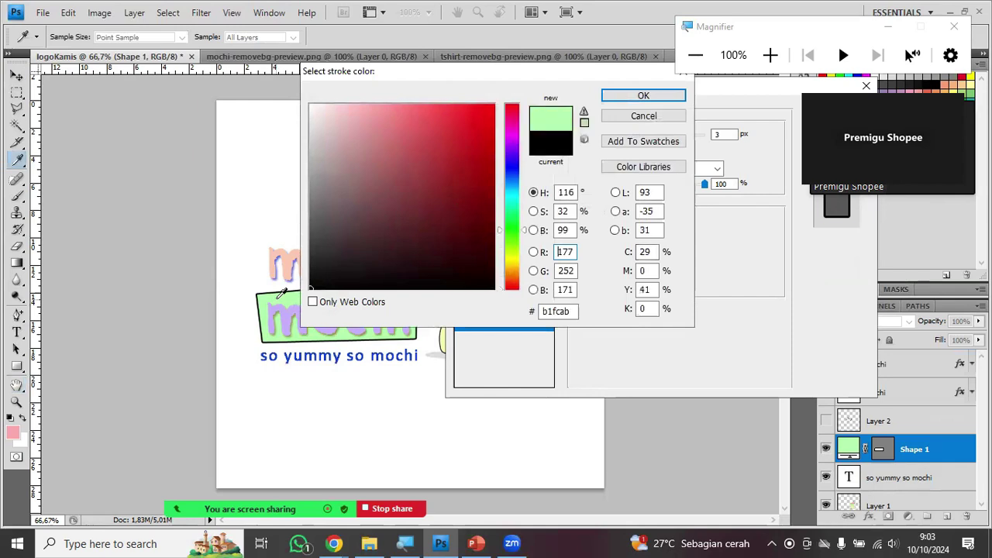
pyautogui.click(474, 182)
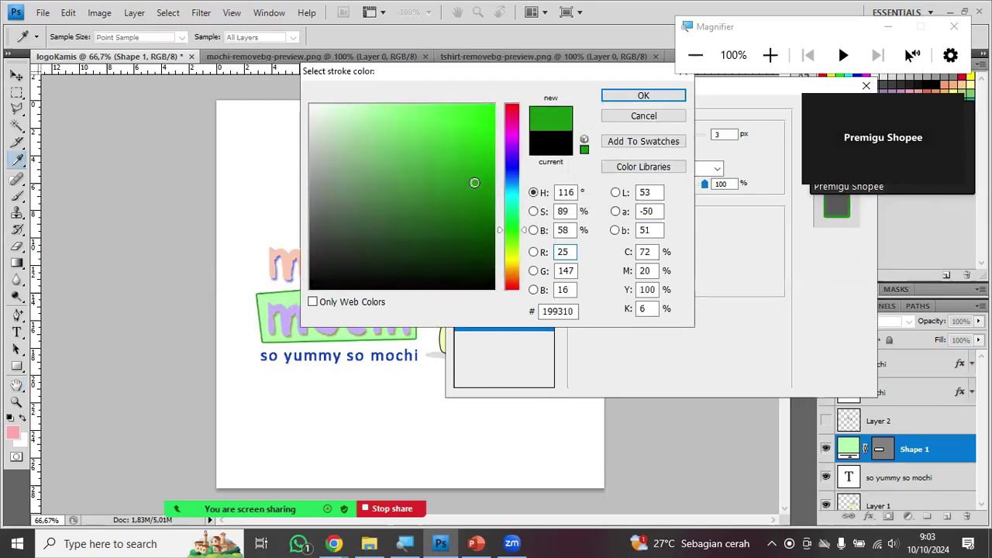
pyautogui.click(651, 96)
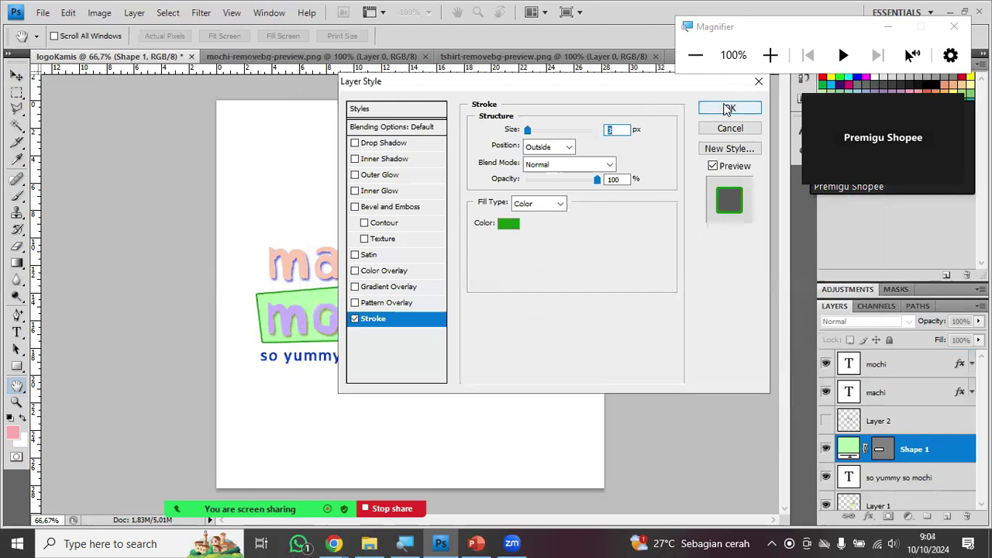
pyautogui.click(725, 107)
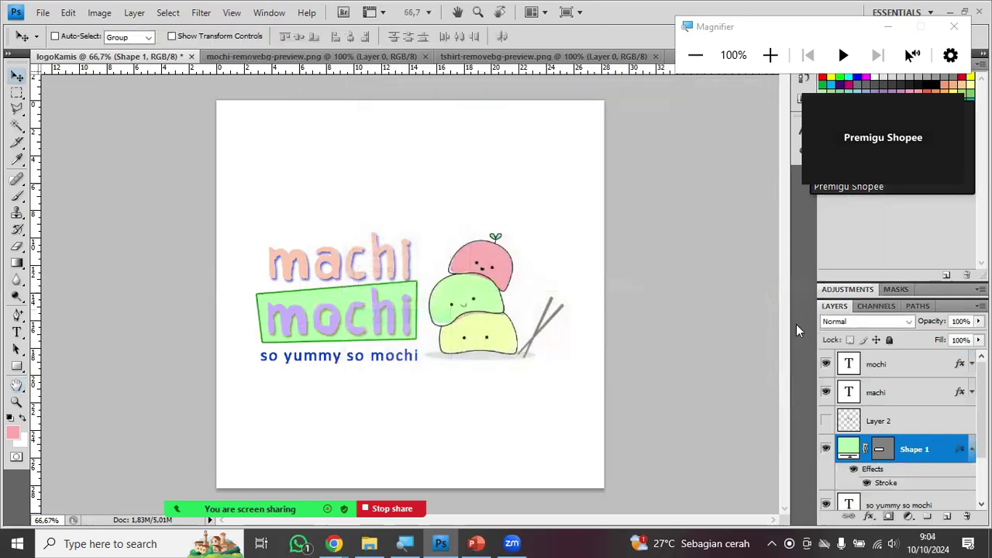
pyautogui.click(898, 397)
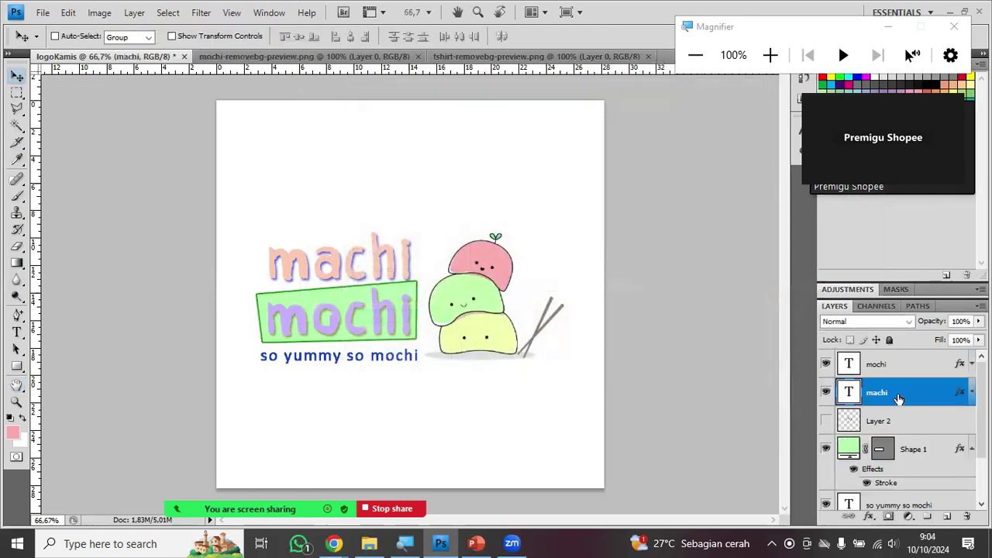
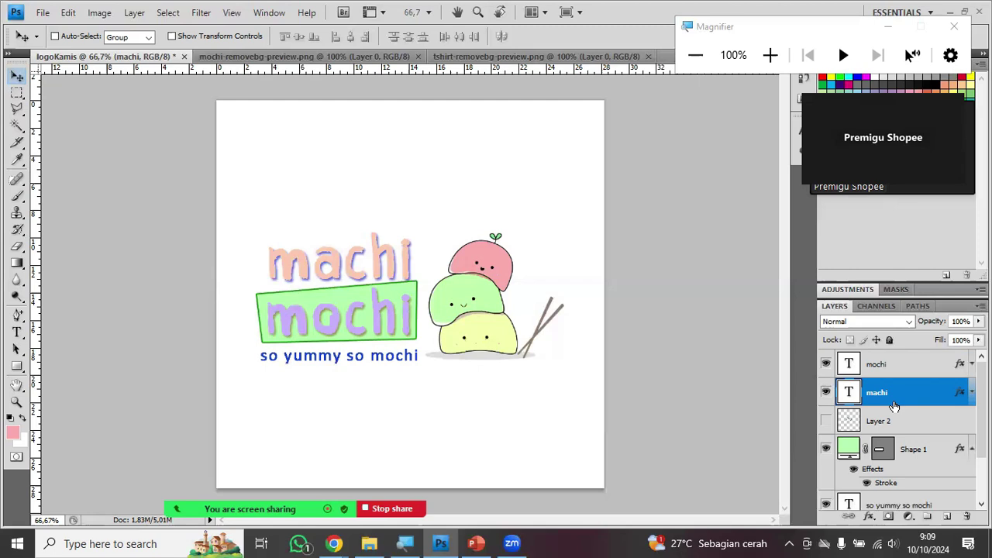
pyautogui.click(263, 56)
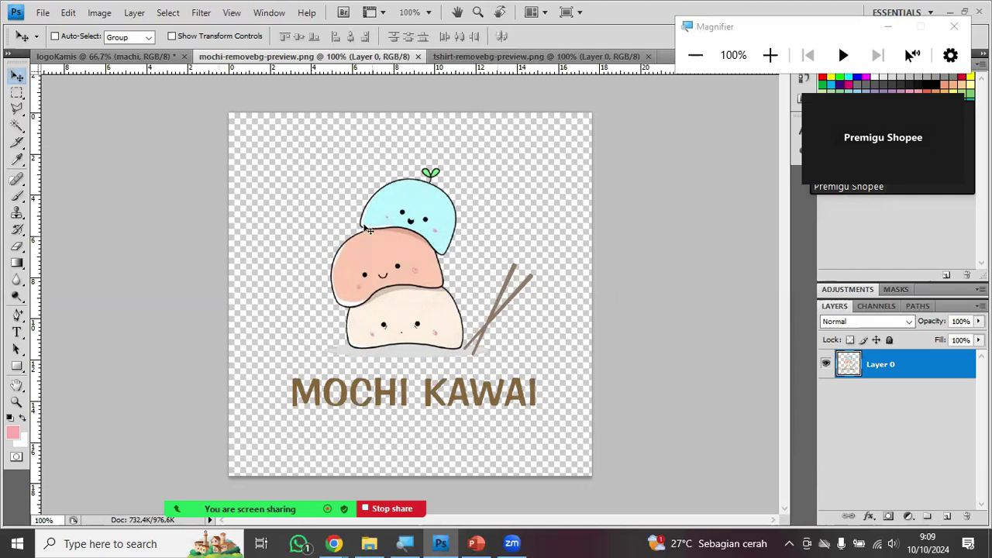
pyautogui.click(134, 59)
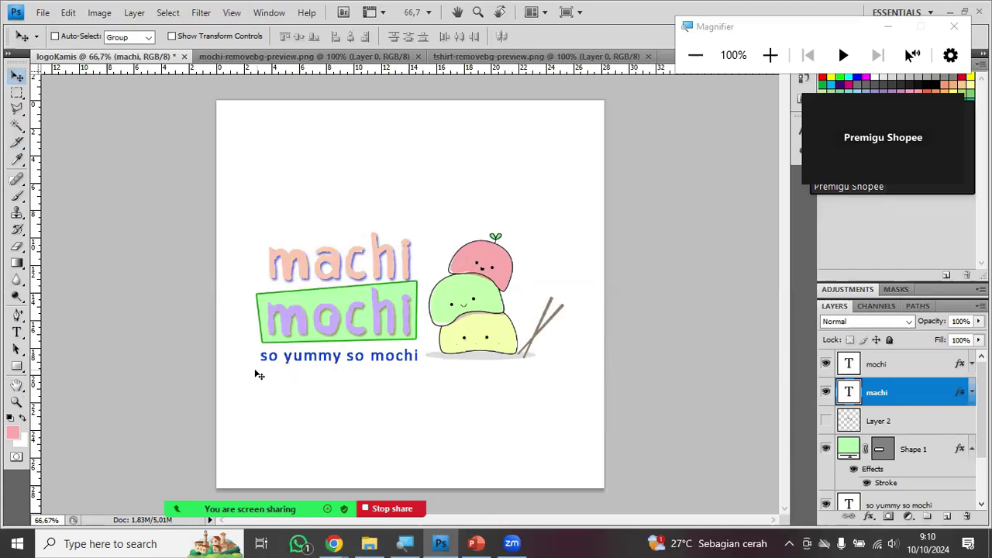
# - Erase the chopsticks beside the mochi characters on Layer 1 with a 17 px Eraser brush
pyautogui.click(19, 250)
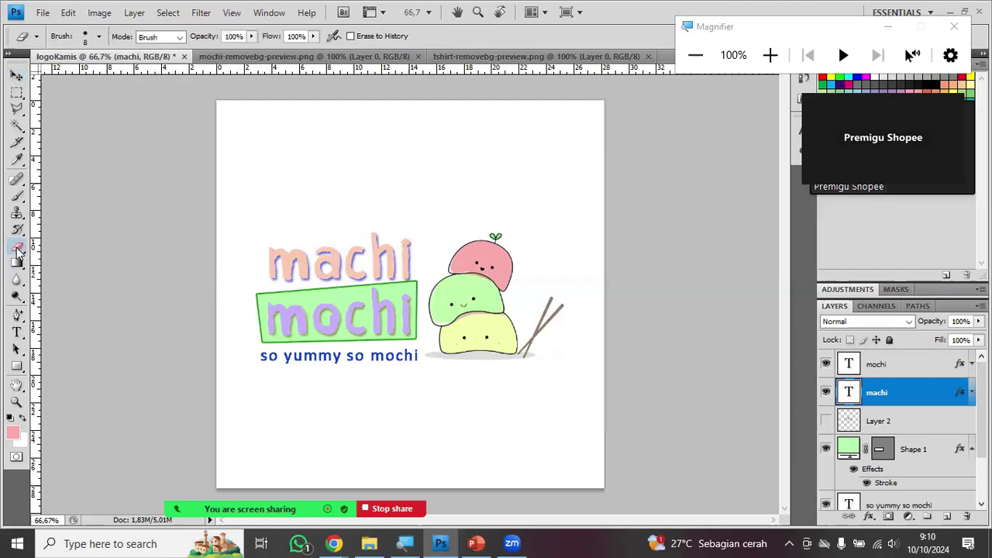
pyautogui.scroll(-2, 902, 420)
pyautogui.moveTo(981, 474); pyautogui.dragTo(964, 483)
pyautogui.click(924, 475)
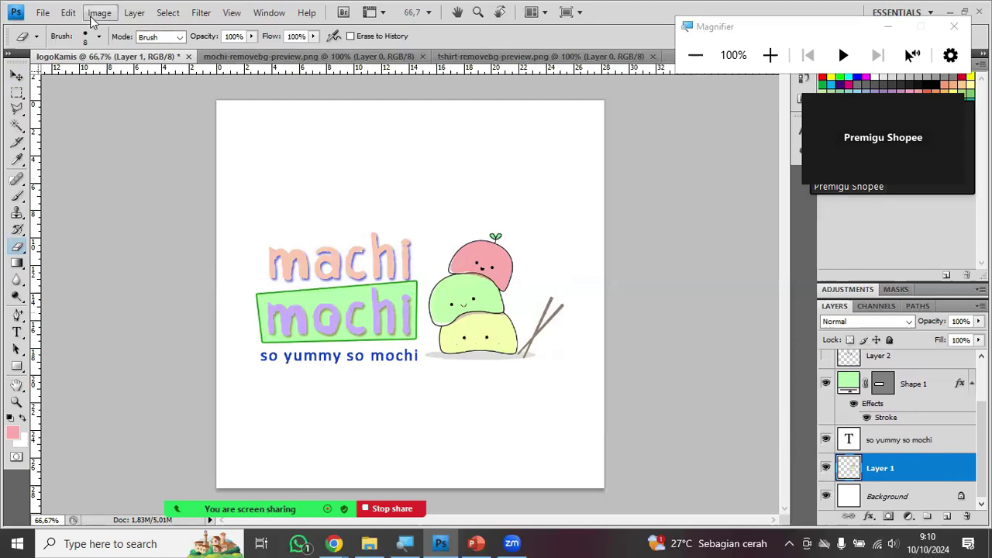
pyautogui.click(99, 37)
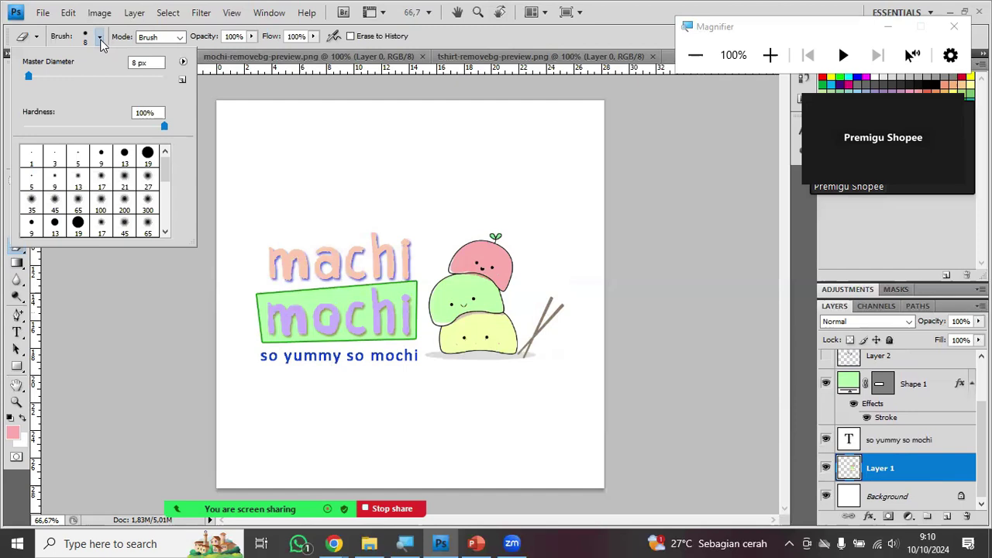
pyautogui.click(35, 77)
pyautogui.moveTo(552, 299); pyautogui.dragTo(529, 345)
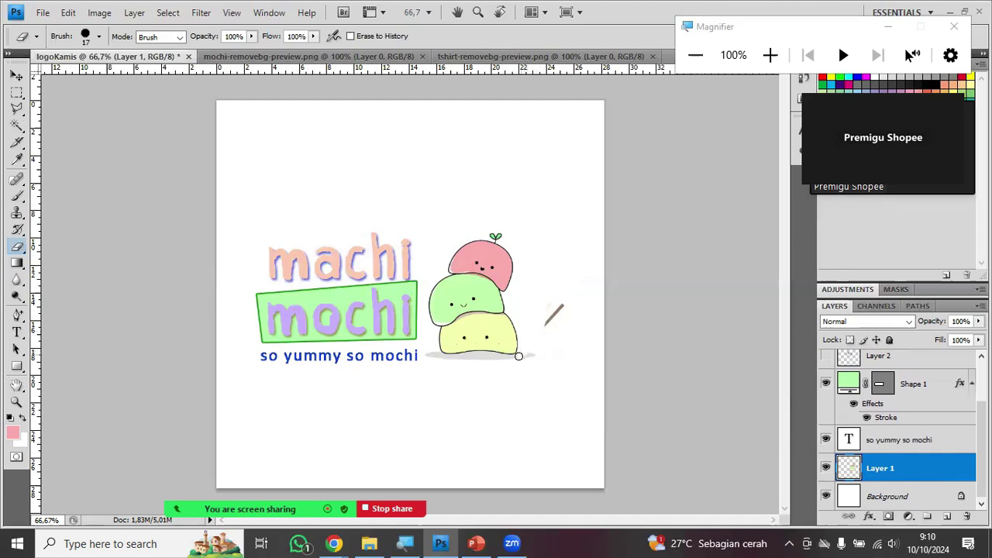
pyautogui.moveTo(539, 341); pyautogui.dragTo(569, 301)
pyautogui.click(17, 76)
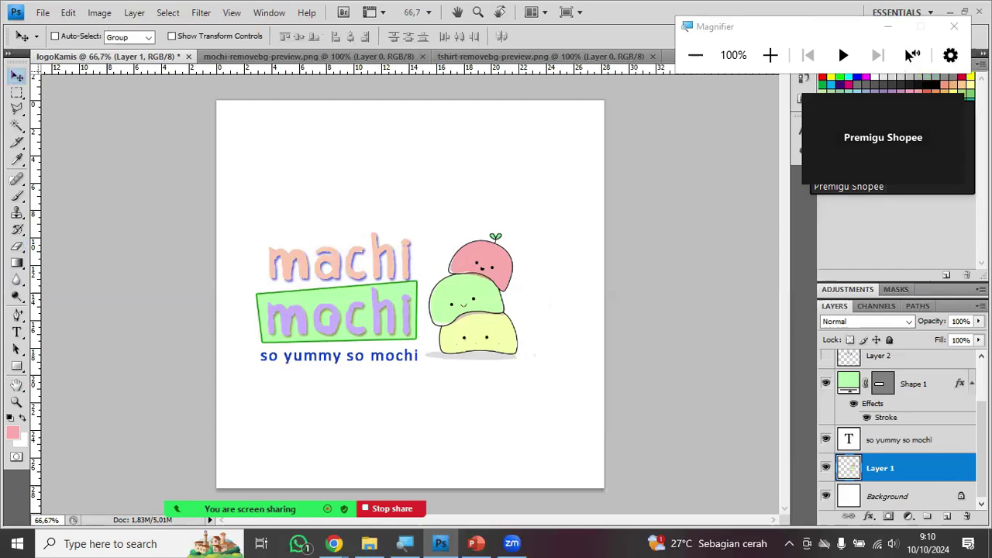
# - Open the topi image from the NGAJAR > 2425 GANJIL > DISAIN GRAFIS > logo folder on drive G
pyautogui.click(40, 13)
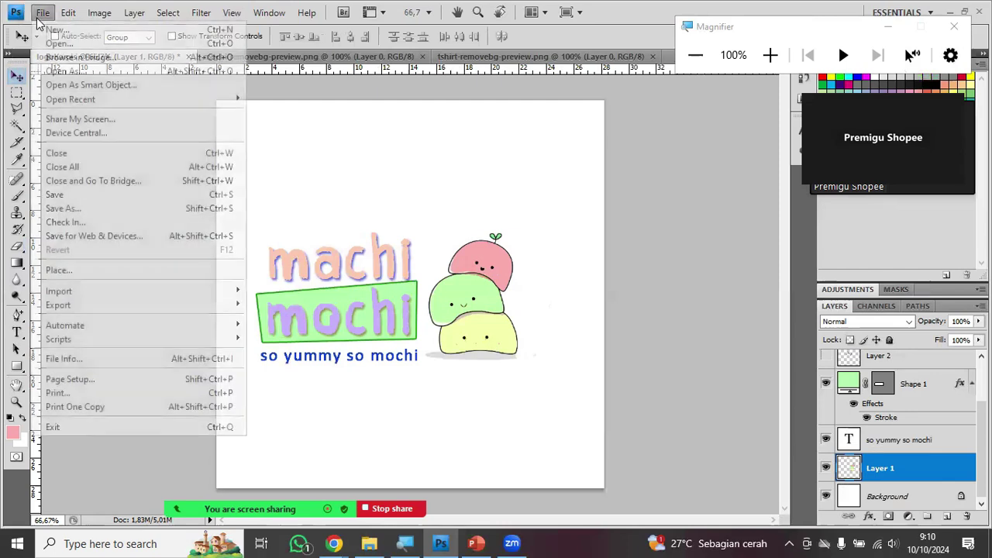
pyautogui.click(56, 44)
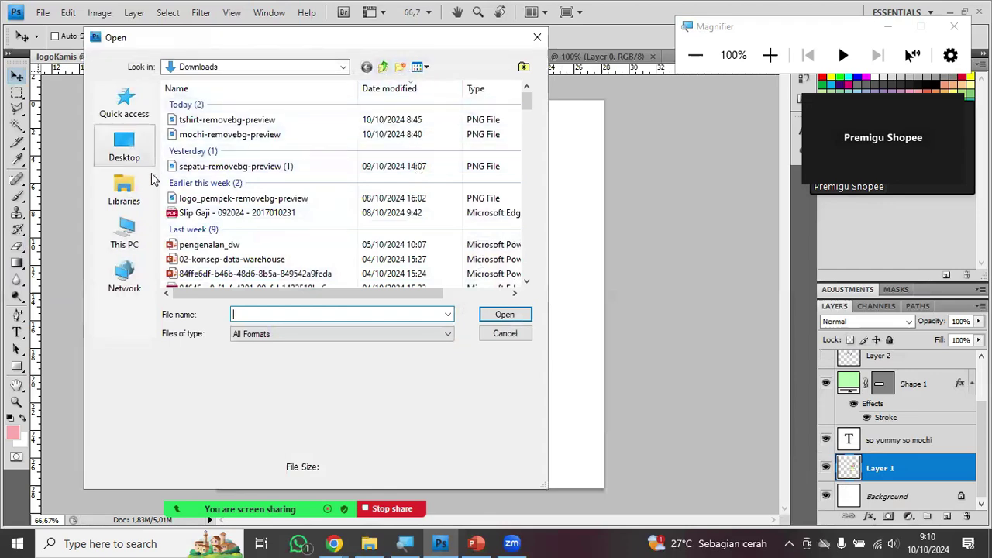
pyautogui.click(147, 200)
pyautogui.click(126, 232)
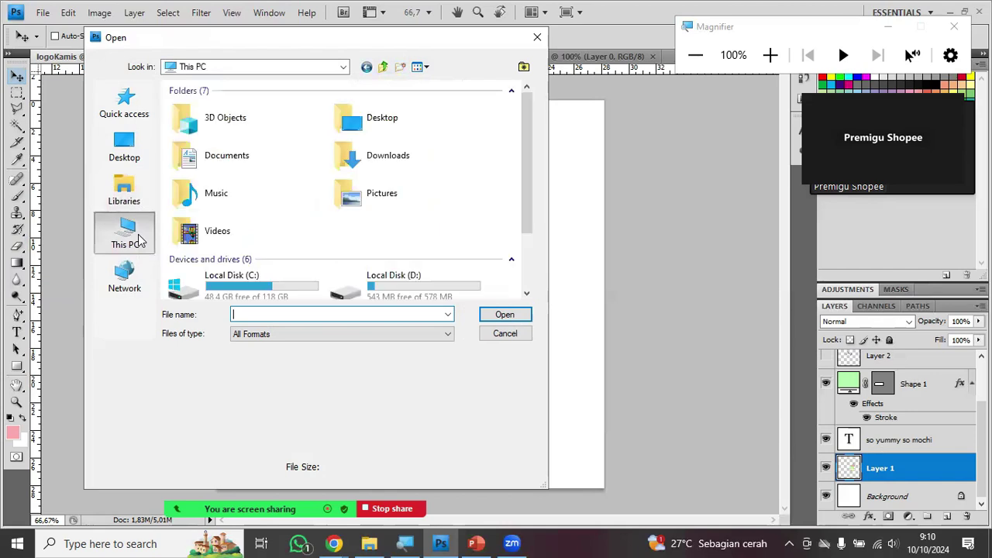
pyautogui.scroll(-2, 364, 184)
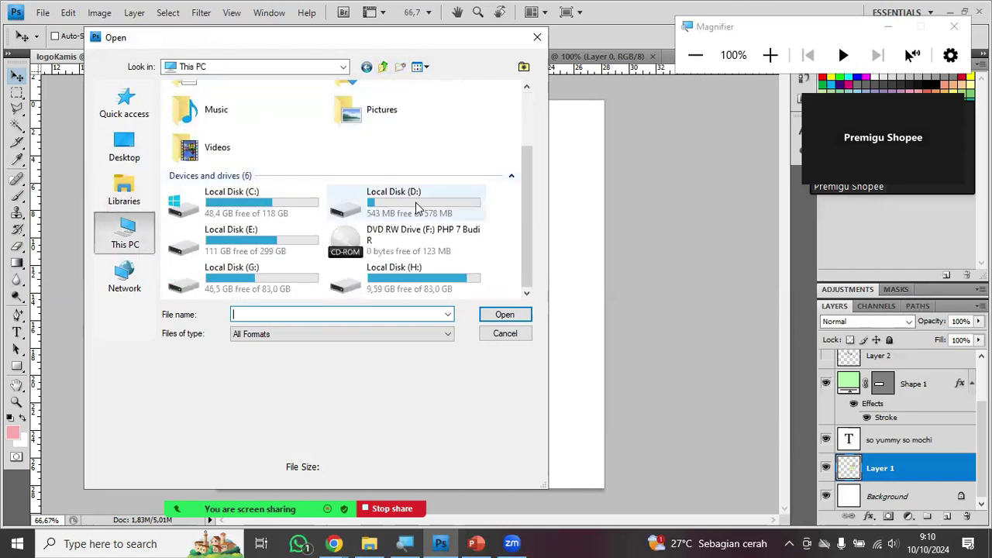
pyautogui.doubleClick(279, 271)
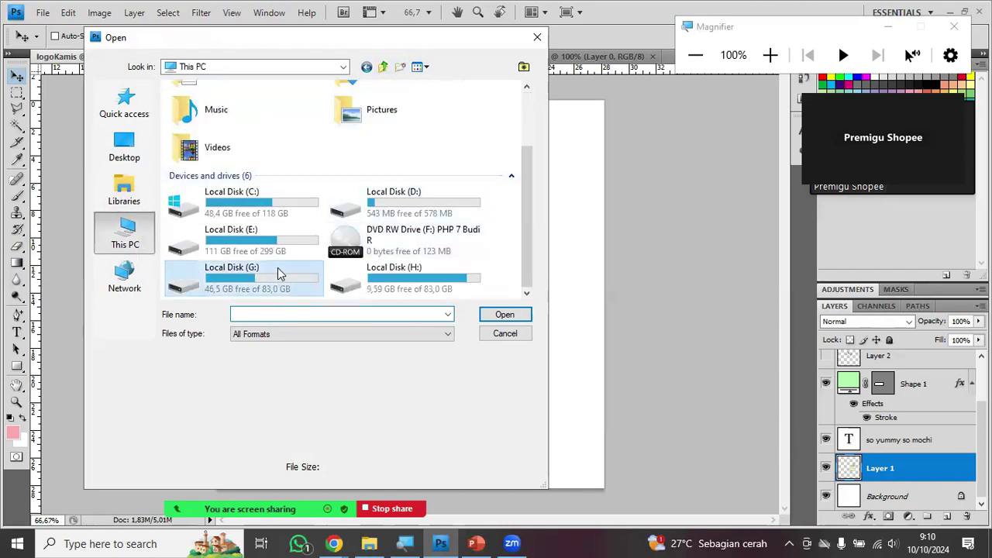
pyautogui.scroll(-3, 205, 233)
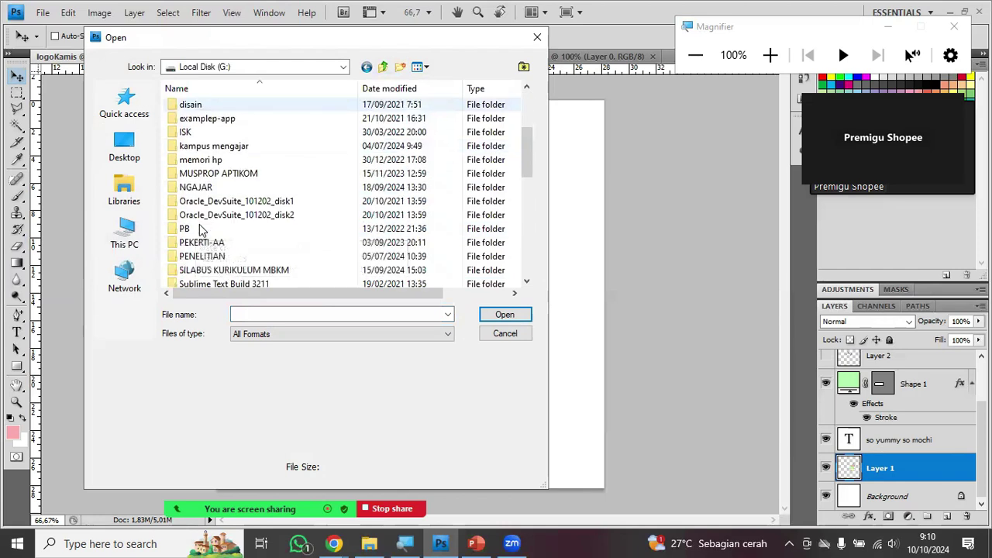
pyautogui.doubleClick(222, 187)
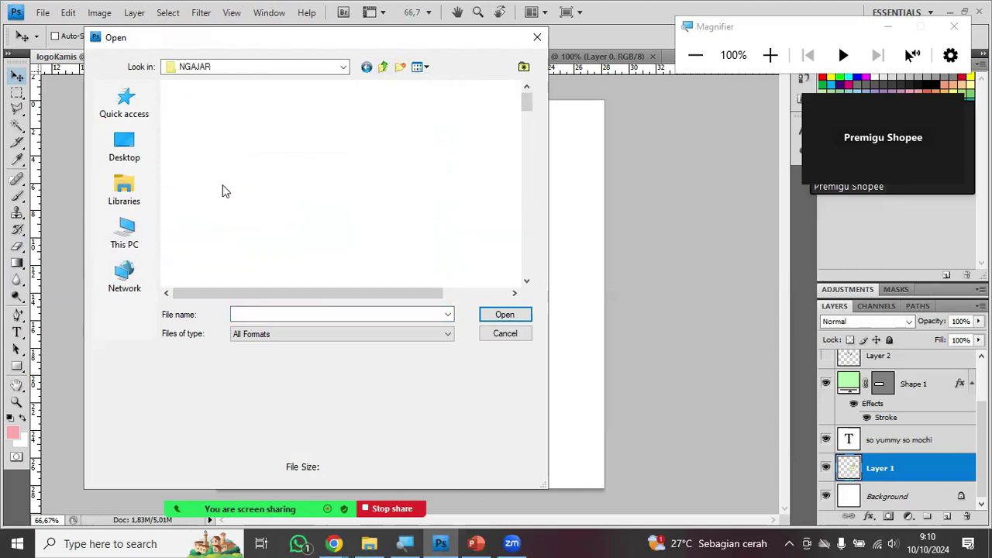
pyautogui.doubleClick(203, 242)
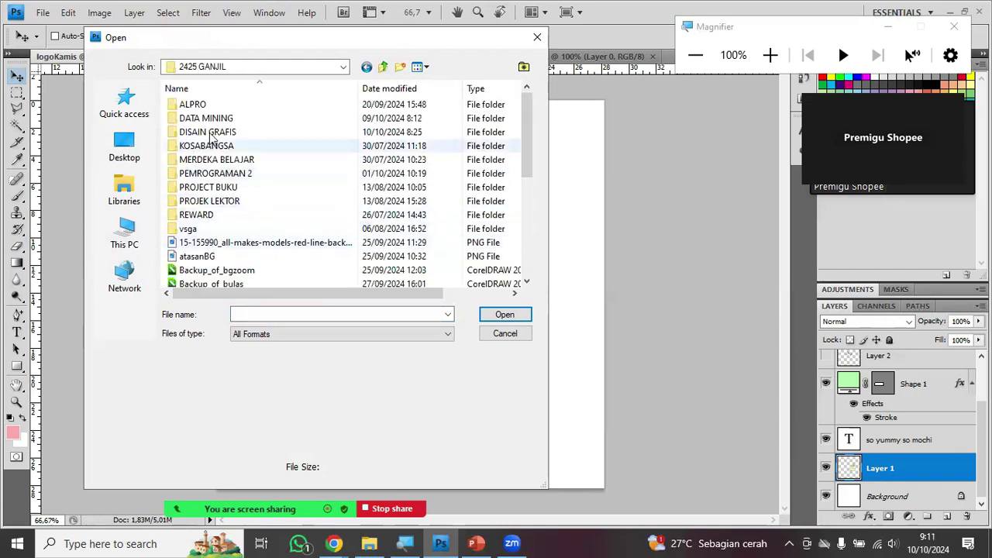
pyautogui.doubleClick(211, 132)
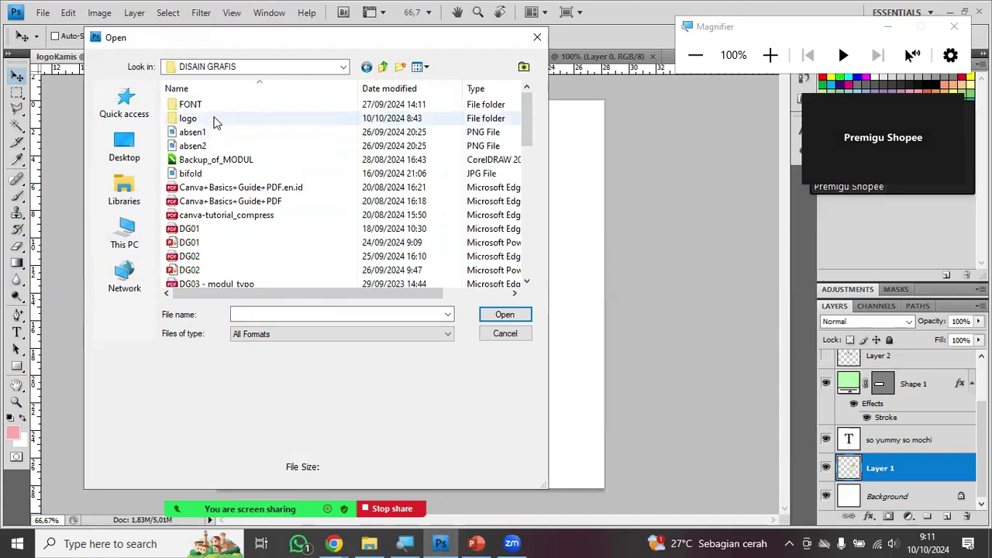
pyautogui.doubleClick(216, 118)
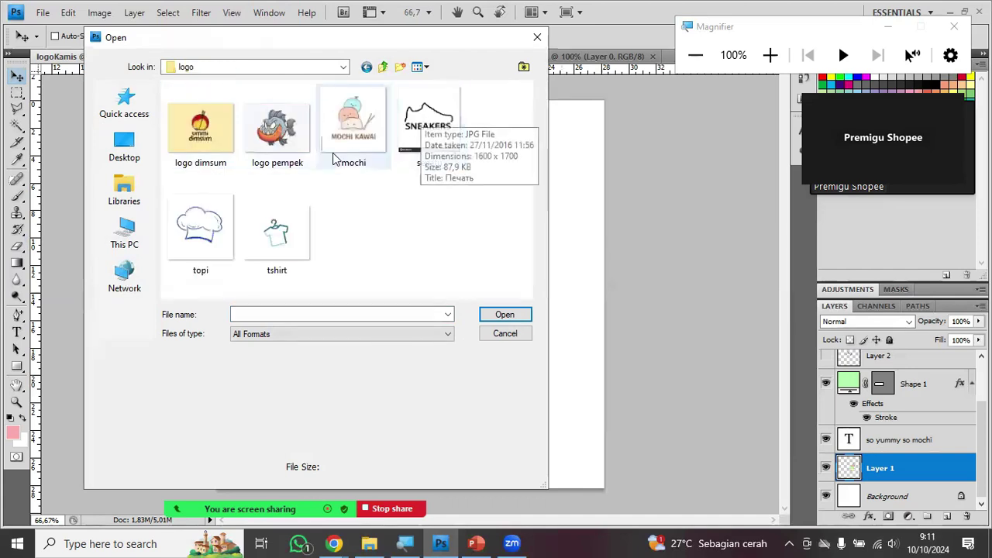
pyautogui.click(220, 229)
pyautogui.doubleClick(220, 229)
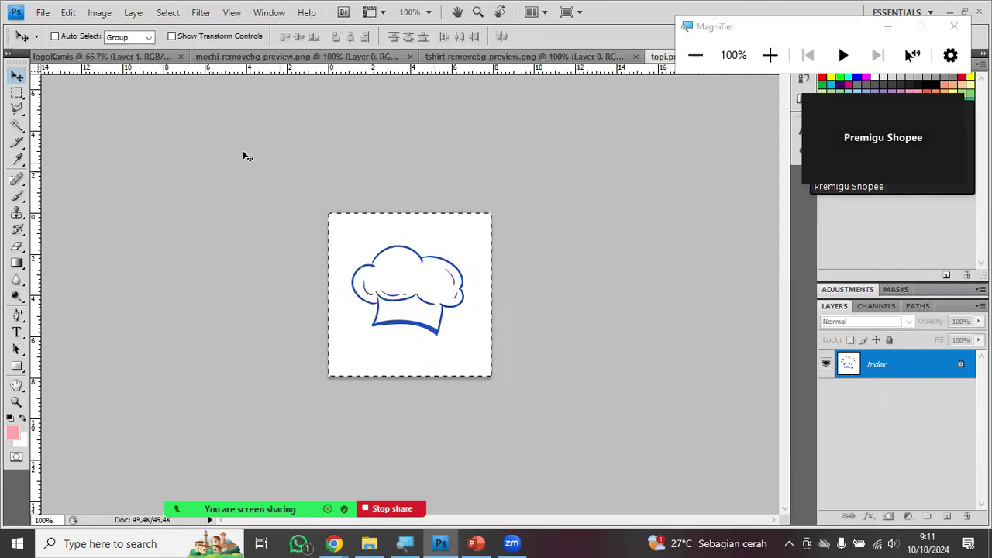
# - Copy the whole chef hat image into the logoKamis document and move it to the empty area above the logo
pyautogui.click(116, 56)
pyautogui.moveTo(270, 141); pyautogui.dragTo(279, 146)
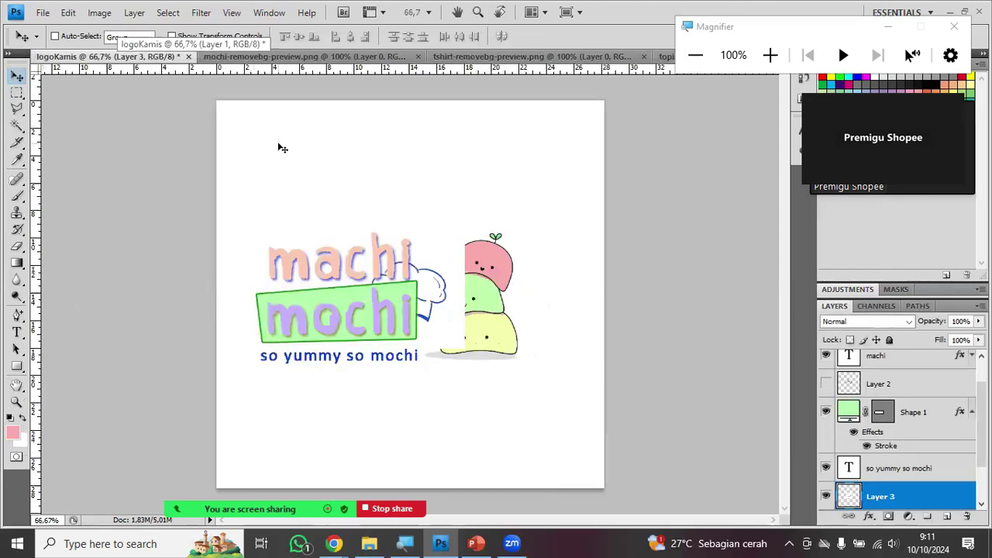
pyautogui.moveTo(440, 285); pyautogui.dragTo(431, 125)
# - Remove the white background around the chef hat with the Magic Wand at tolerance 32 and deselect
pyautogui.click(16, 128)
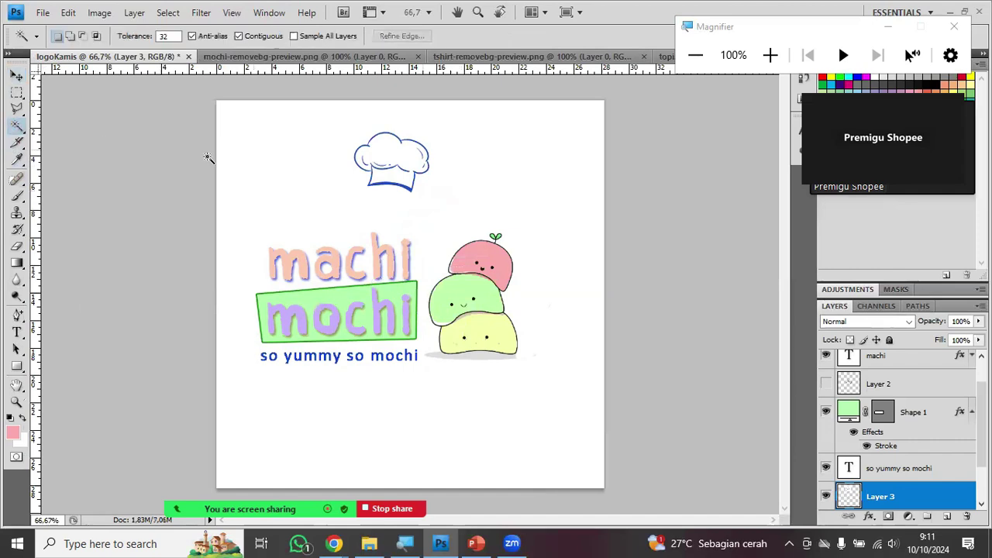
pyautogui.click(367, 206)
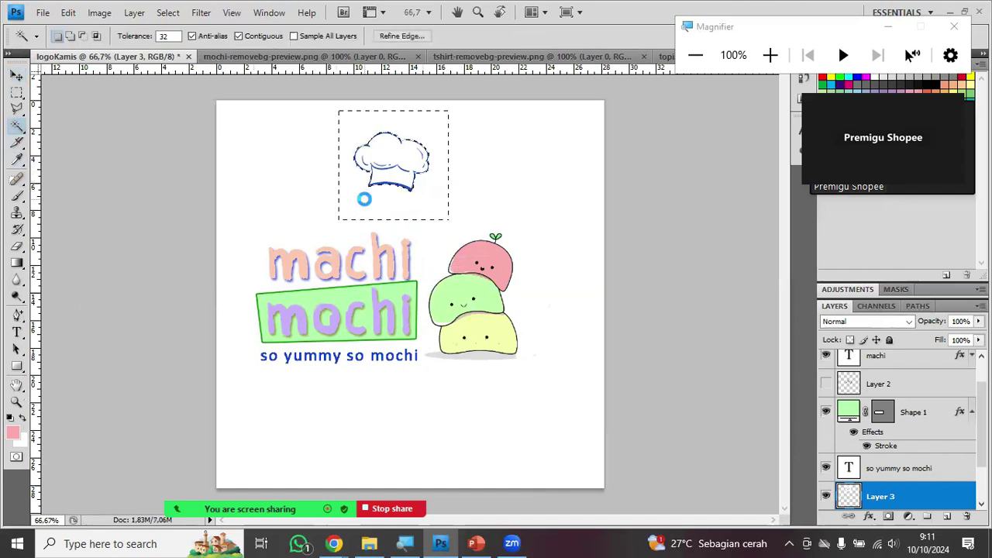
pyautogui.hotkey('ctrl', 'd')
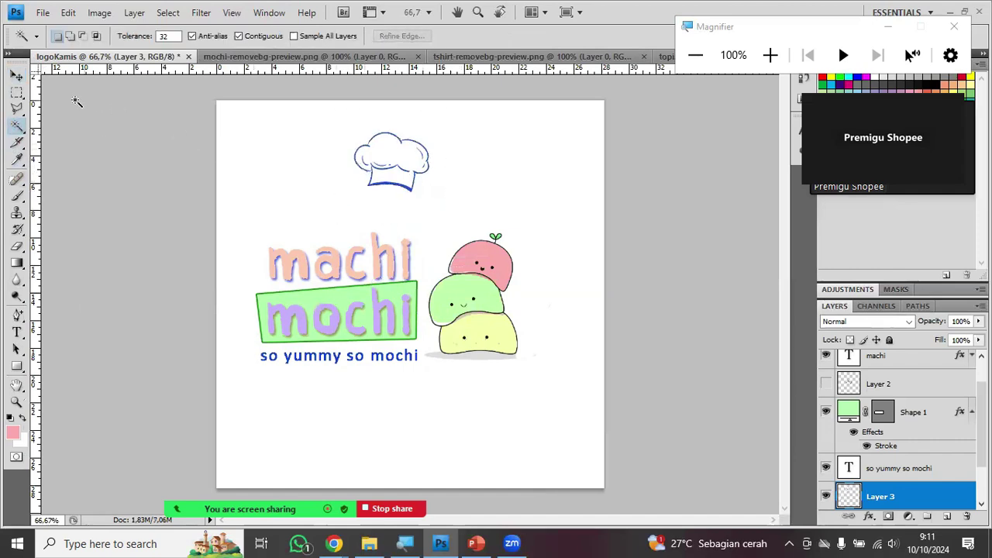
# - Move the chef hat onto the pink mochi's head and scale it down slightly
pyautogui.click(24, 76)
pyautogui.moveTo(425, 155); pyautogui.dragTo(523, 211)
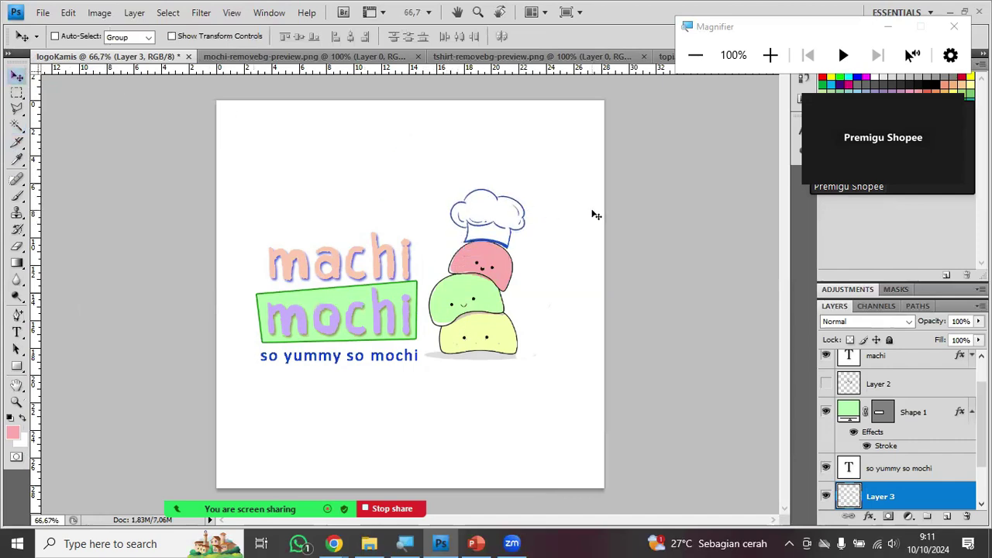
pyautogui.hotkey('ctrl', 't')
pyautogui.moveTo(531, 186); pyautogui.dragTo(515, 200)
pyautogui.press('Return')
# - Nudge the chef hat horizontally to centre it over the pink mochi's head
pyautogui.press('Right')
pyautogui.press('Right')
pyautogui.press('Right')
pyautogui.press('Right')
pyautogui.press('Right')
pyautogui.press('Right')
pyautogui.press('Right')
pyautogui.press('Right')
pyautogui.press('Right')
pyautogui.press('Right')
pyautogui.press('Right')
pyautogui.press('Right')
pyautogui.press('Right')
pyautogui.press('Right')
pyautogui.press('Right')
pyautogui.press('Left')
pyautogui.press('Left')
pyautogui.press('Left')
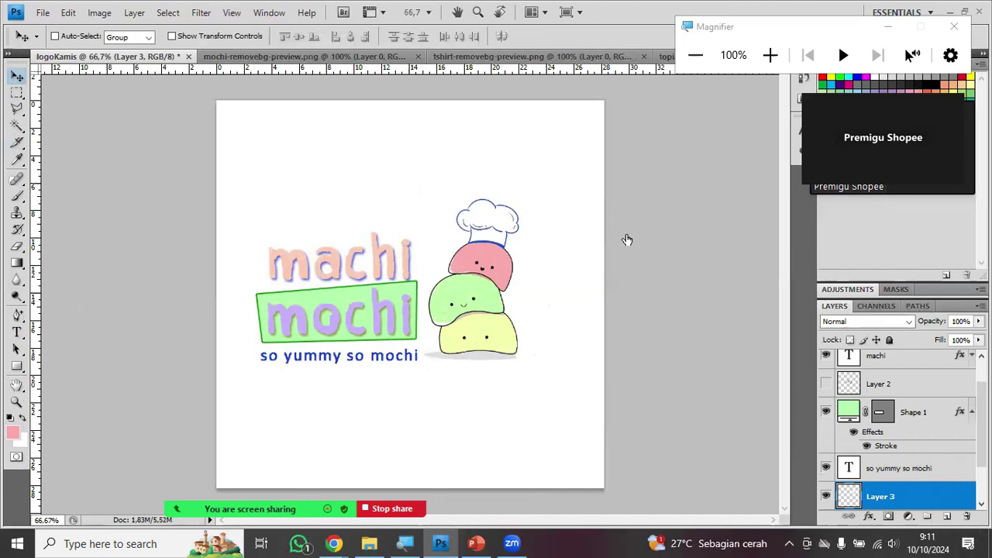
# - Try the Color, Gradient and Pattern Overlay and Satin effects on the chef hat layer, keeping the dialog clear of the logo
pyautogui.hotkey('alt', 'l')
pyautogui.press('y')
pyautogui.press('b')
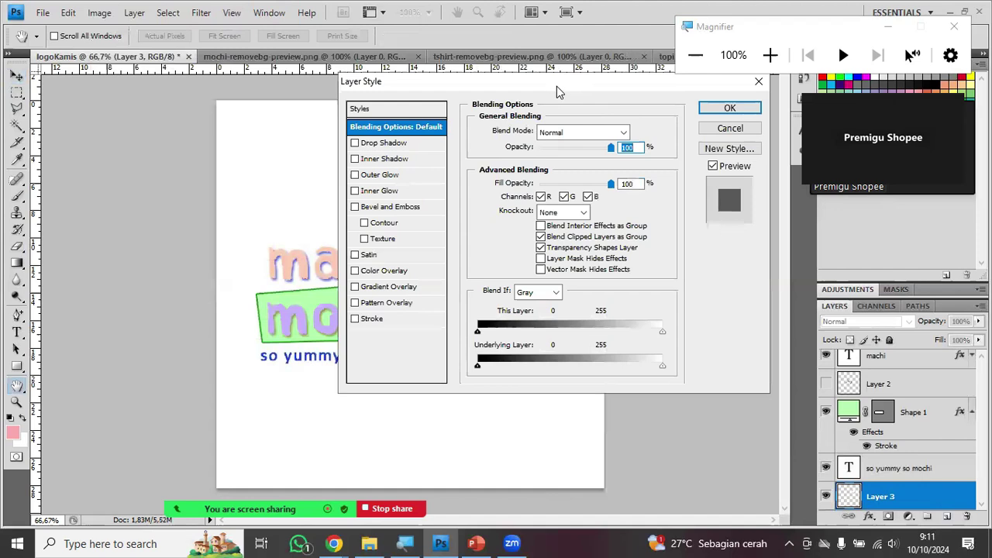
pyautogui.moveTo(557, 86); pyautogui.dragTo(783, 111)
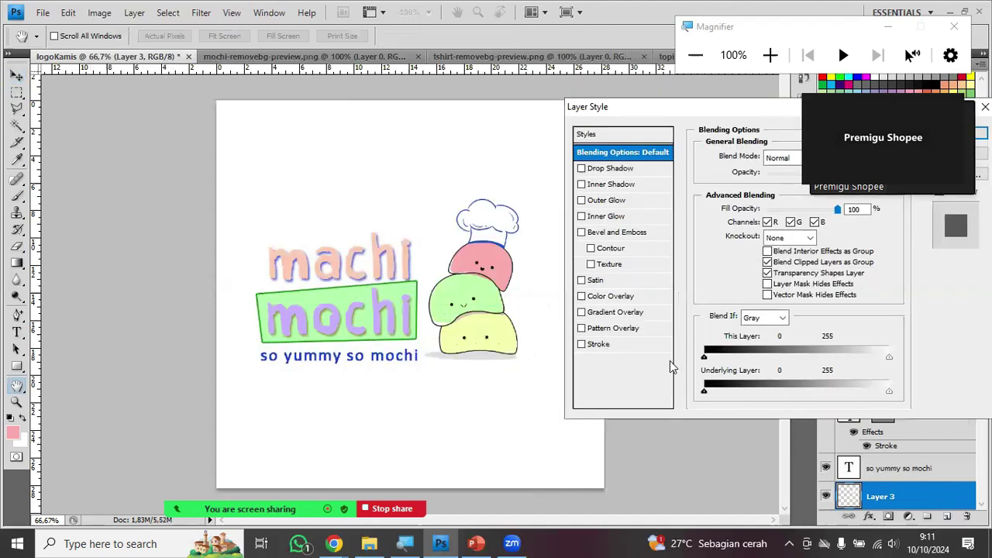
pyautogui.click(587, 345)
pyautogui.click(582, 298)
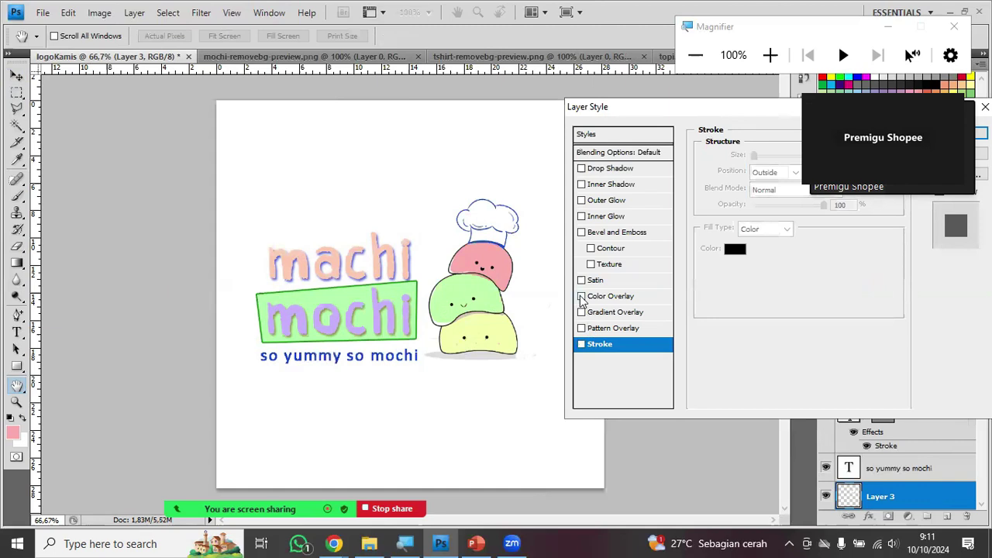
pyautogui.click(582, 297)
pyautogui.click(581, 313)
pyautogui.click(581, 313)
pyautogui.click(581, 329)
pyautogui.click(581, 329)
pyautogui.click(582, 281)
pyautogui.click(582, 281)
# - Try Inner Glow, Outer Glow, Drop Shadow, Inner Shadow and Stroke on the chef hat, and close Layer Style with every effect switched off
pyautogui.click(581, 217)
pyautogui.click(581, 217)
pyautogui.click(582, 200)
pyautogui.click(582, 169)
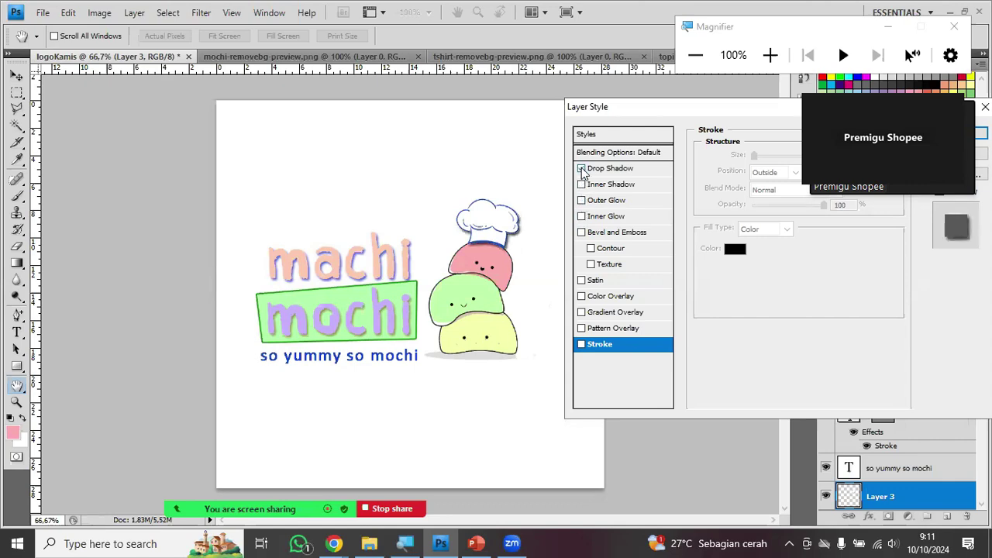
pyautogui.click(582, 169)
pyautogui.click(582, 186)
pyautogui.click(583, 186)
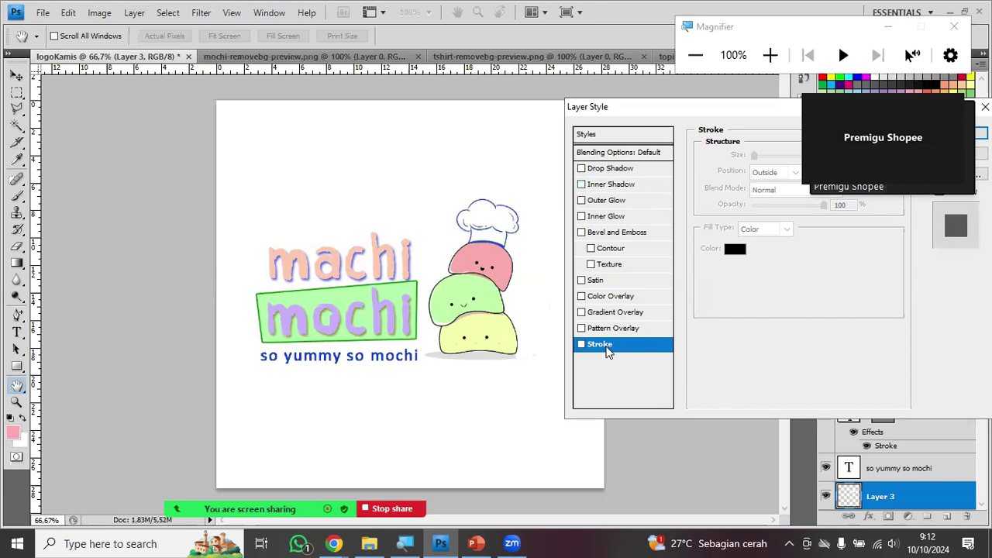
pyautogui.click(585, 347)
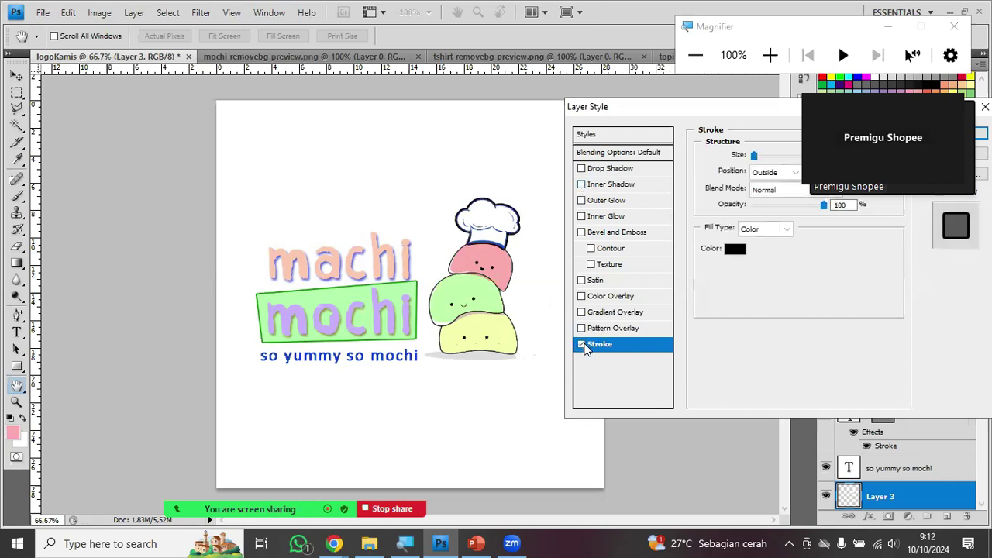
pyautogui.click(583, 346)
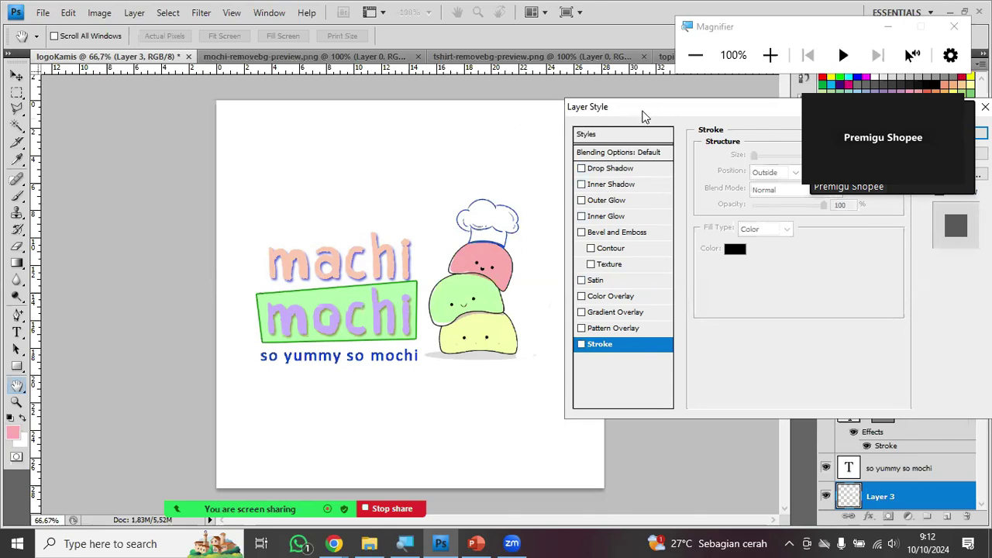
pyautogui.moveTo(642, 116); pyautogui.dragTo(379, 225)
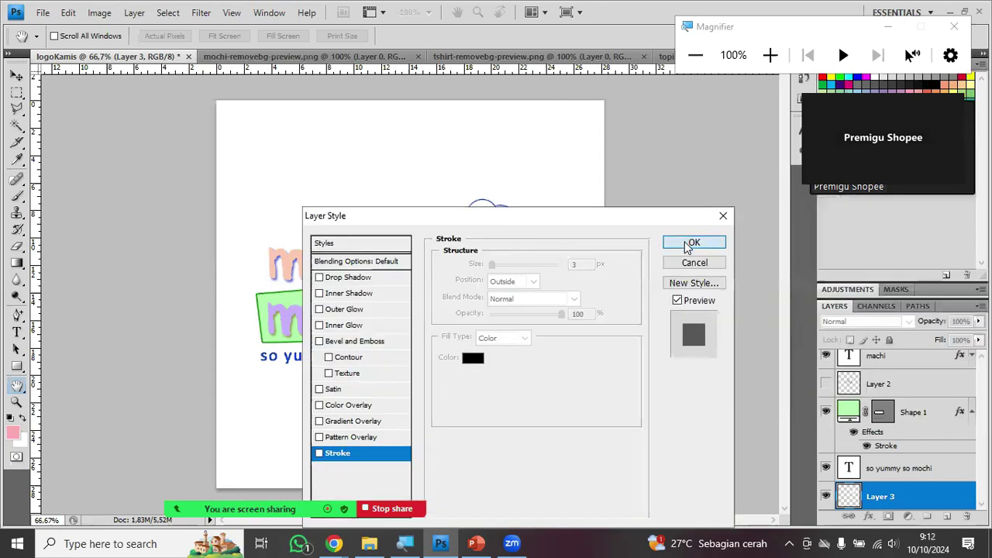
pyautogui.click(690, 243)
# - Nudge the chef hat slightly to the left on the pink mochi's head
pyautogui.press('Left')
pyautogui.press('Left')
pyautogui.press('Left')
pyautogui.press('Left')
pyautogui.press('Right')
pyautogui.press('Right')
pyautogui.press('Right')
pyautogui.press('Left')
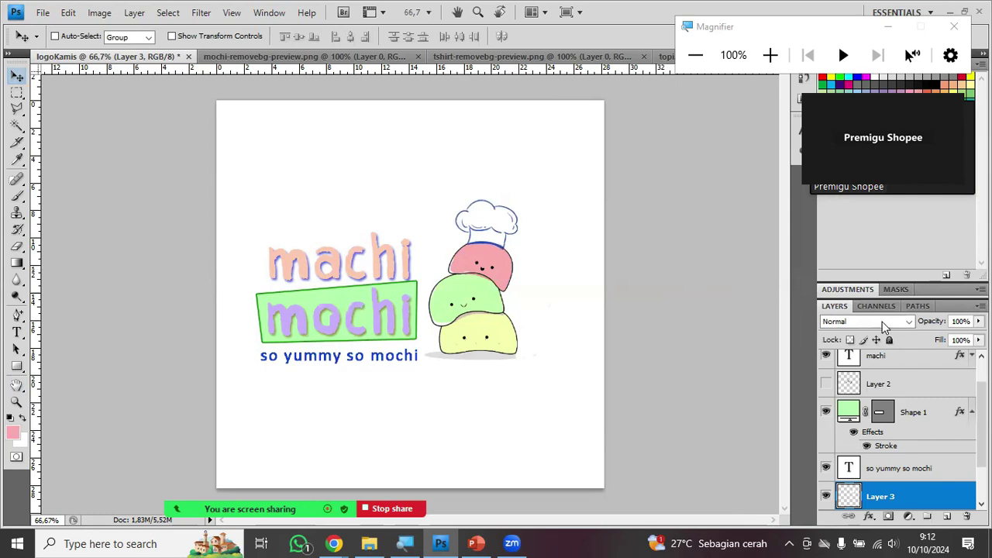
pyautogui.click(973, 412)
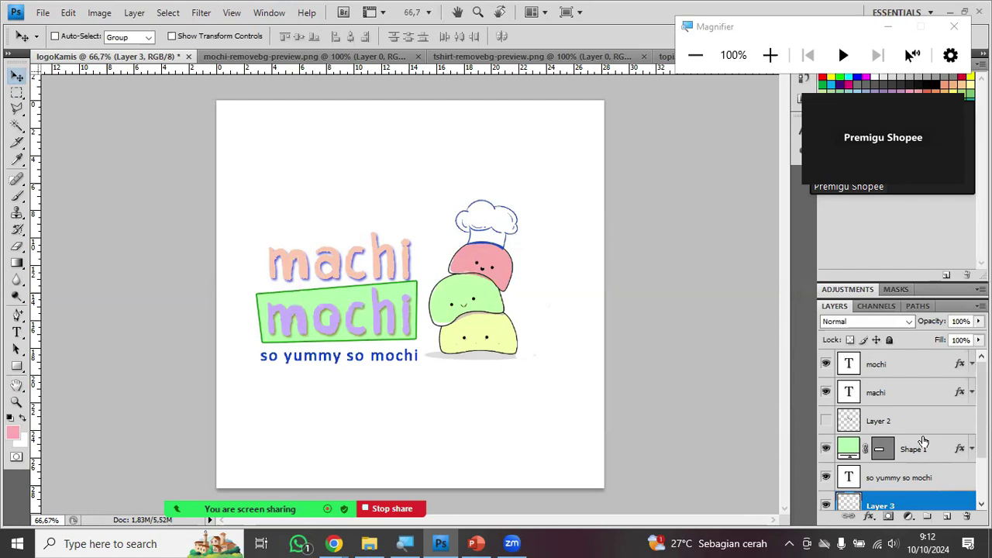
pyautogui.keyDown('shift'); pyautogui.click(900, 365); pyautogui.keyUp('shift')
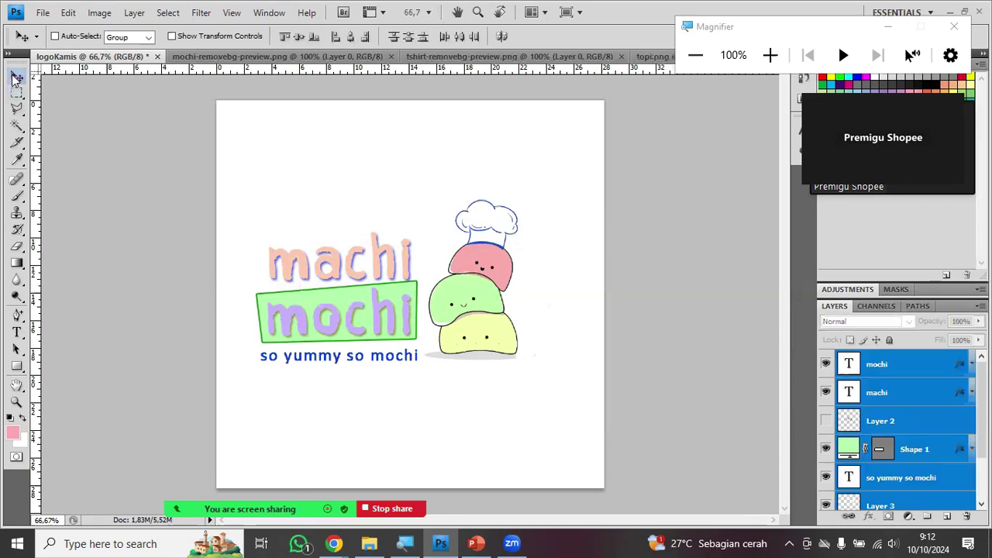
pyautogui.moveTo(374, 272); pyautogui.dragTo(385, 270)
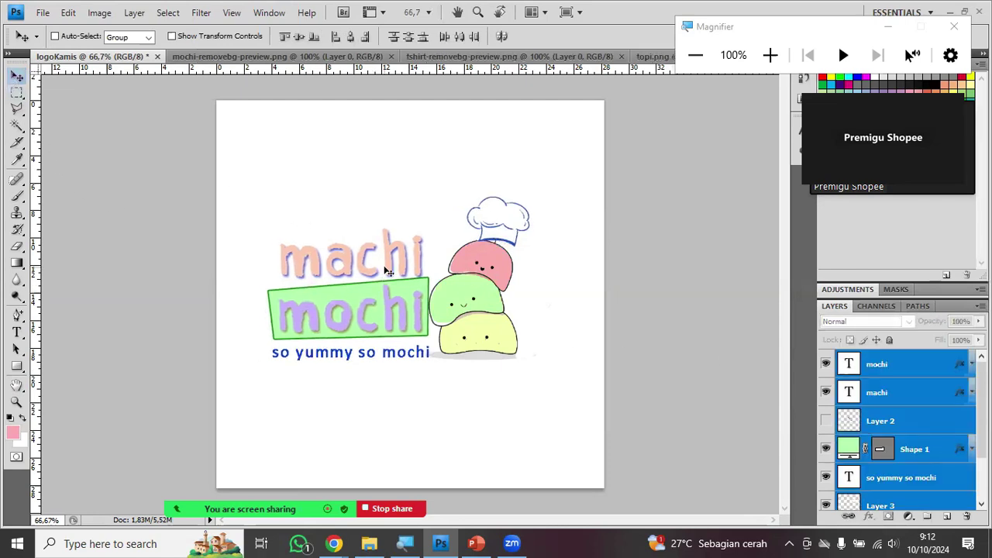
pyautogui.hotkey('ctrl', 'z')
# - Select every layer from Layer 1 up to the mochi text and move the whole logo slightly down and to the right
pyautogui.scroll(-2, 923, 396)
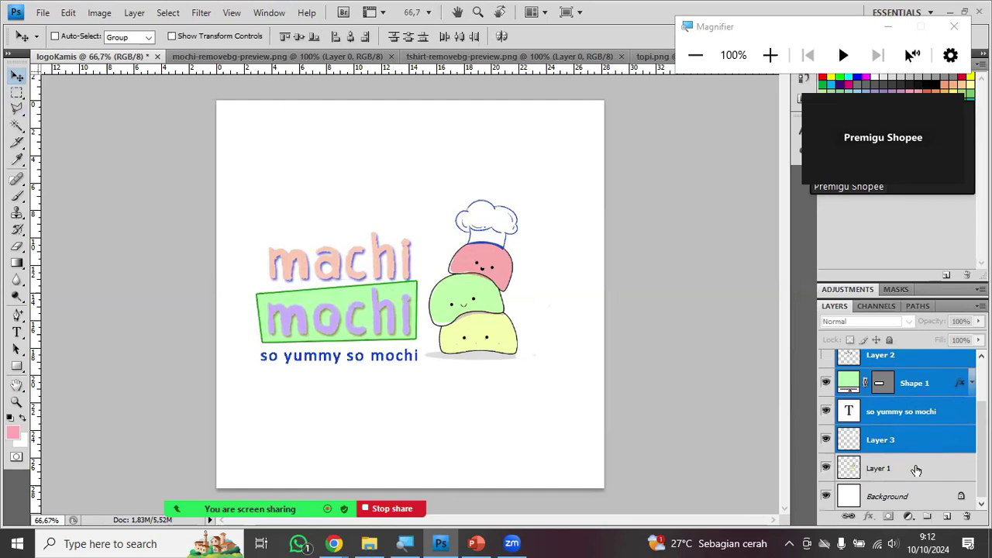
pyautogui.click(915, 466)
pyautogui.scroll(2, 915, 467)
pyautogui.keyDown('shift'); pyautogui.click(907, 358); pyautogui.keyUp('shift')
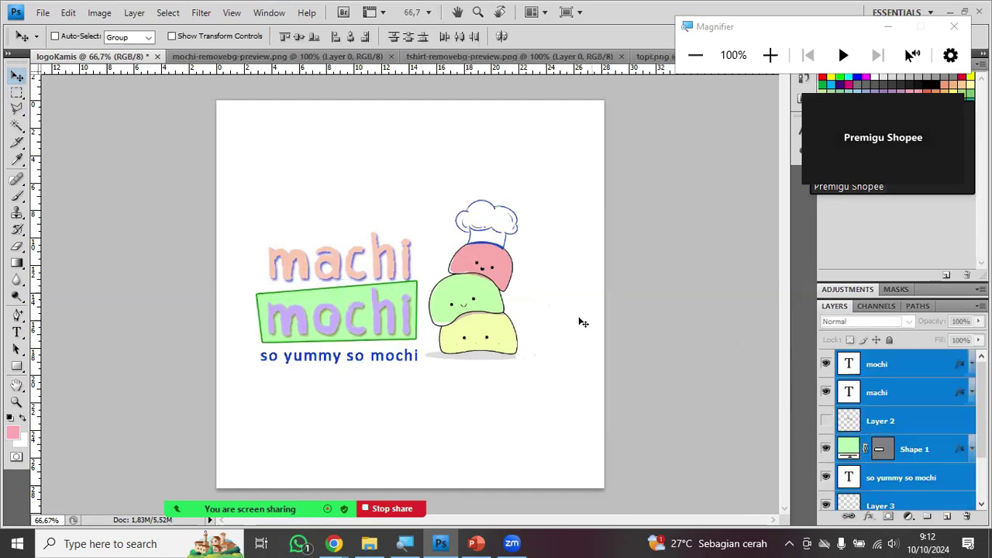
pyautogui.moveTo(465, 306); pyautogui.dragTo(488, 321)
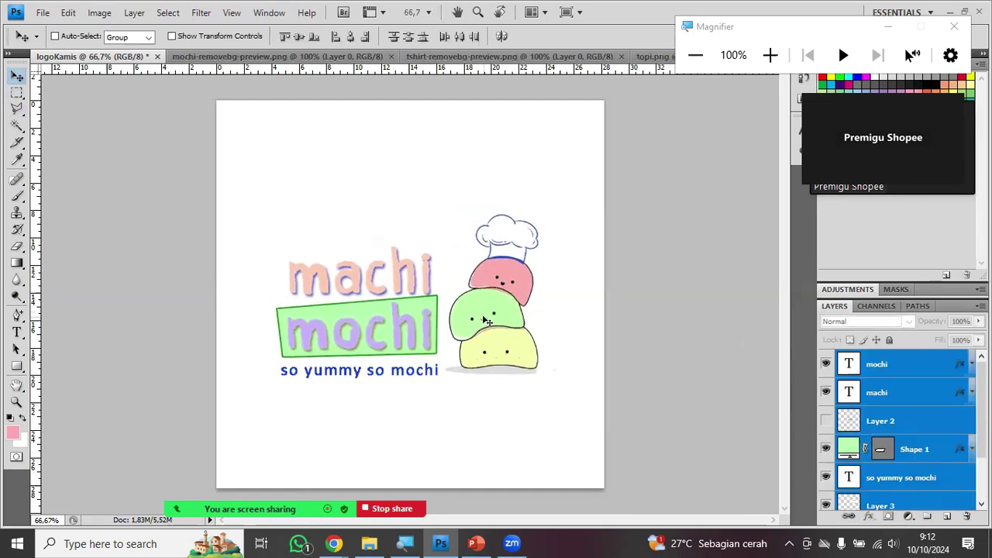
# - Scale the whole logo up proportionally to 112% and nudge it slightly to the right on the canvas
pyautogui.hotkey('ctrl', 't')
pyautogui.moveTo(278, 213); pyautogui.dragTo(247, 188)
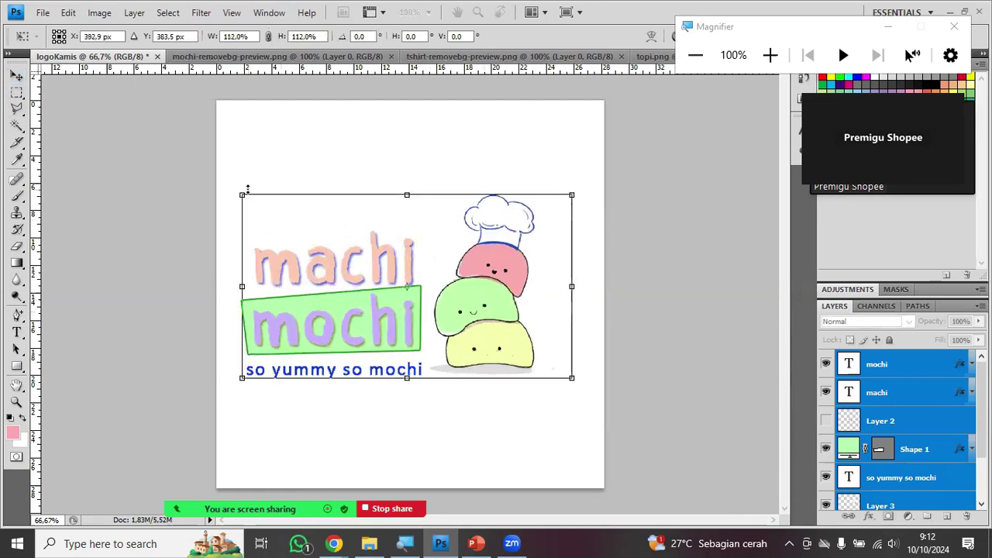
pyautogui.press('Return')
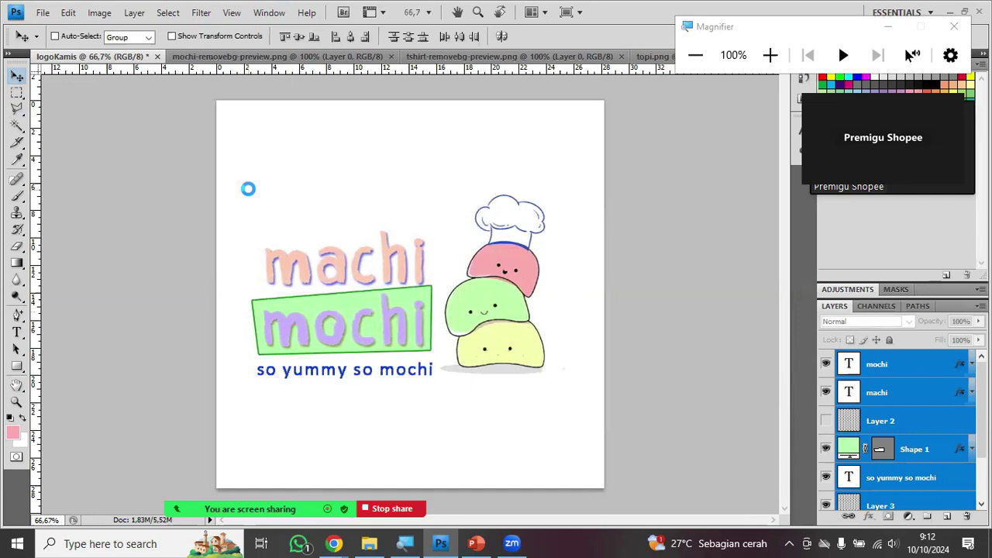
pyautogui.press('Left')
pyautogui.press('Left')
pyautogui.press('Left')
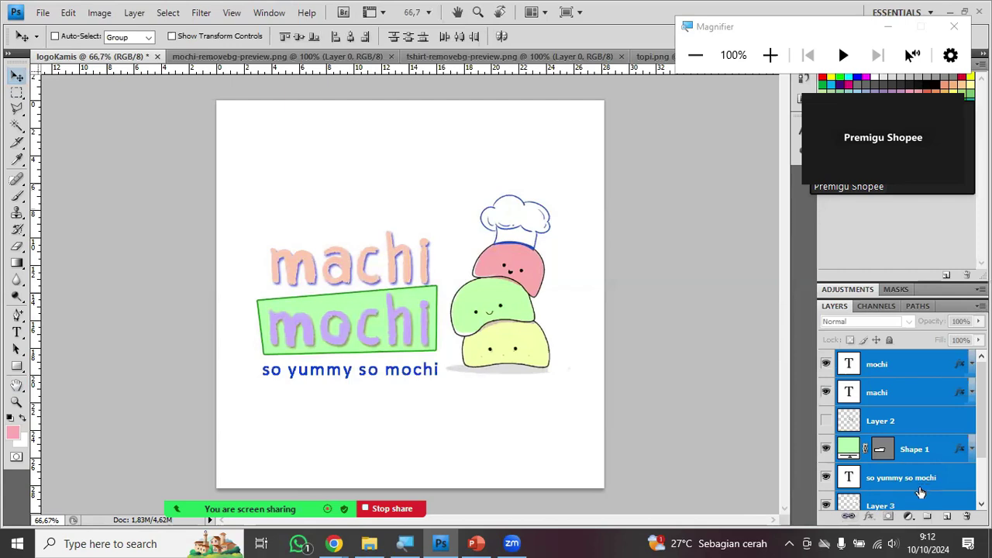
# - Select the layers from Layer 3 up to the mochi text, leaving out Layer 1, and shift them slightly upward
pyautogui.scroll(-2, 922, 485)
pyautogui.click(917, 440)
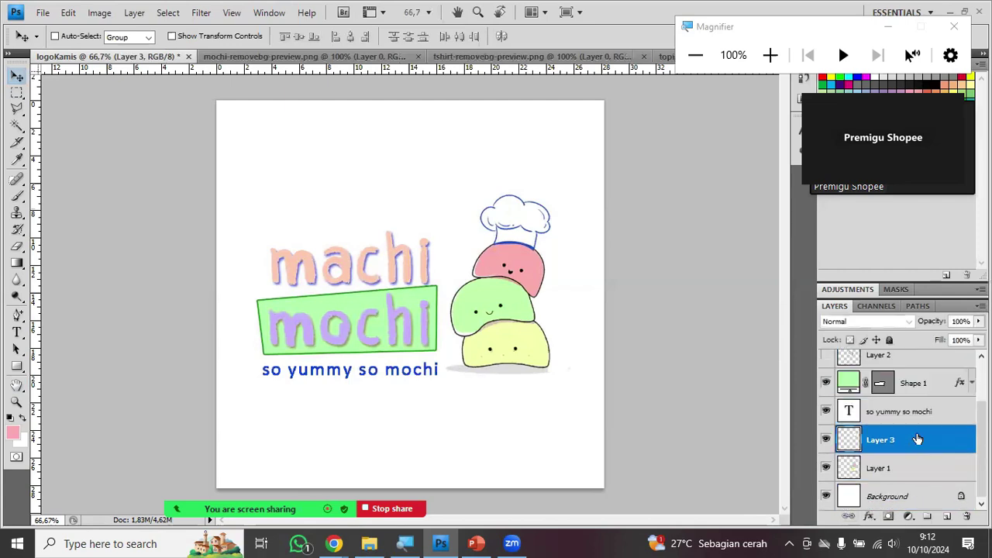
pyautogui.scroll(2, 918, 439)
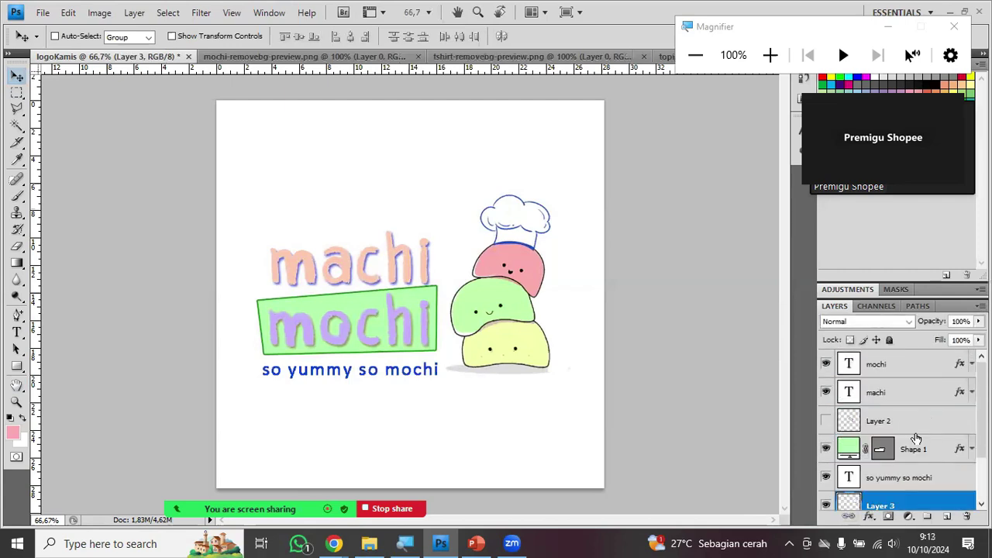
pyautogui.keyDown('shift'); pyautogui.click(893, 363); pyautogui.keyUp('shift')
pyautogui.moveTo(404, 341); pyautogui.dragTo(401, 335)
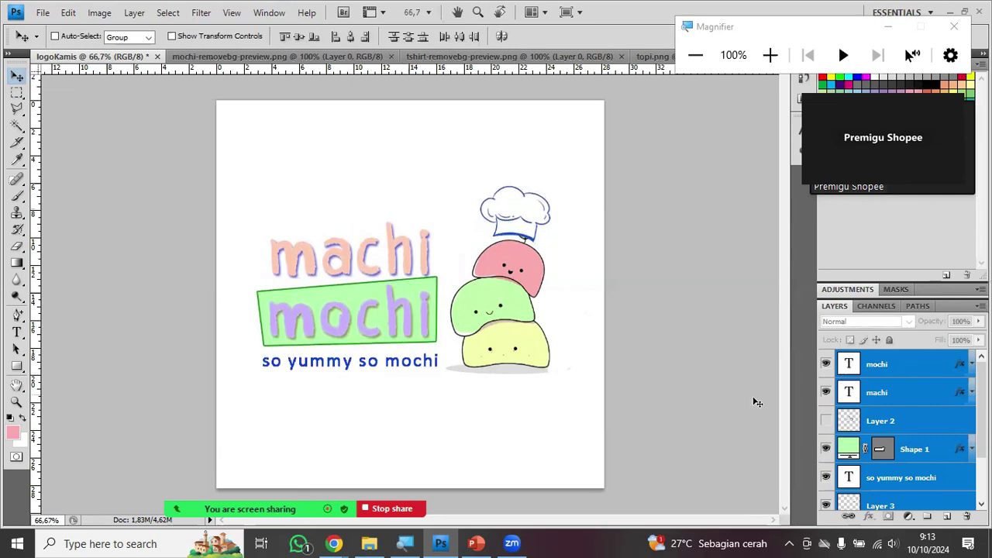
# - Select the chef hat on Layer 3 and nudge it down and slightly left onto the pink mochi's head
pyautogui.rightClick(518, 215)
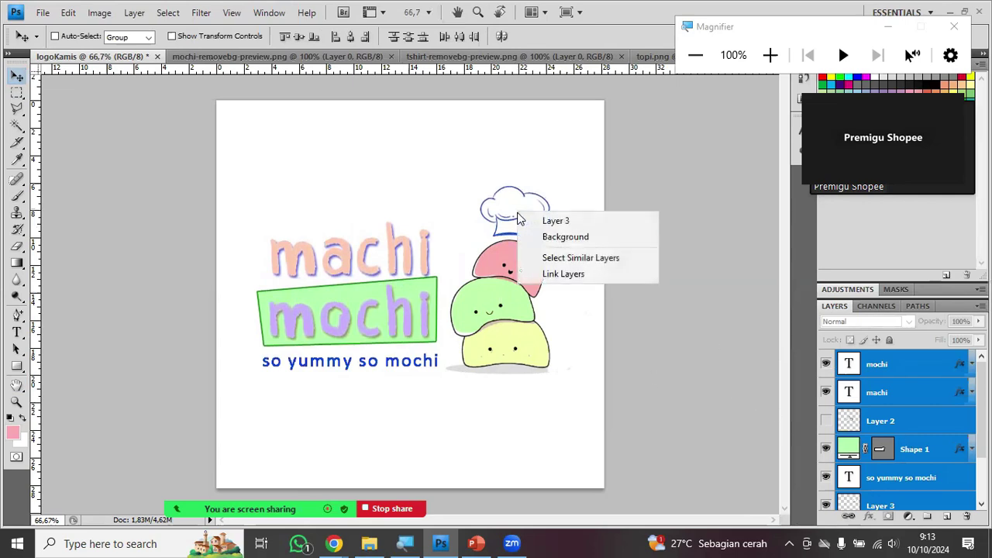
pyautogui.click(527, 221)
pyautogui.press('Down')
pyautogui.press('Down')
pyautogui.press('Down')
pyautogui.press('Down')
pyautogui.press('Down')
pyautogui.press('Down')
pyautogui.press('Down')
pyautogui.press('Down')
pyautogui.press('Down')
pyautogui.press('Down')
pyautogui.press('Down')
pyautogui.press('Down')
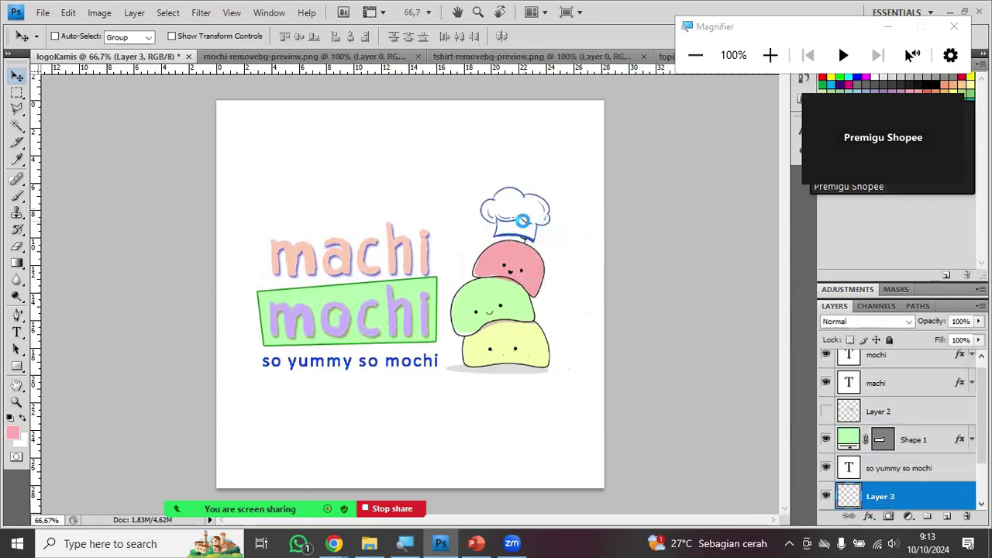
pyautogui.press('Left')
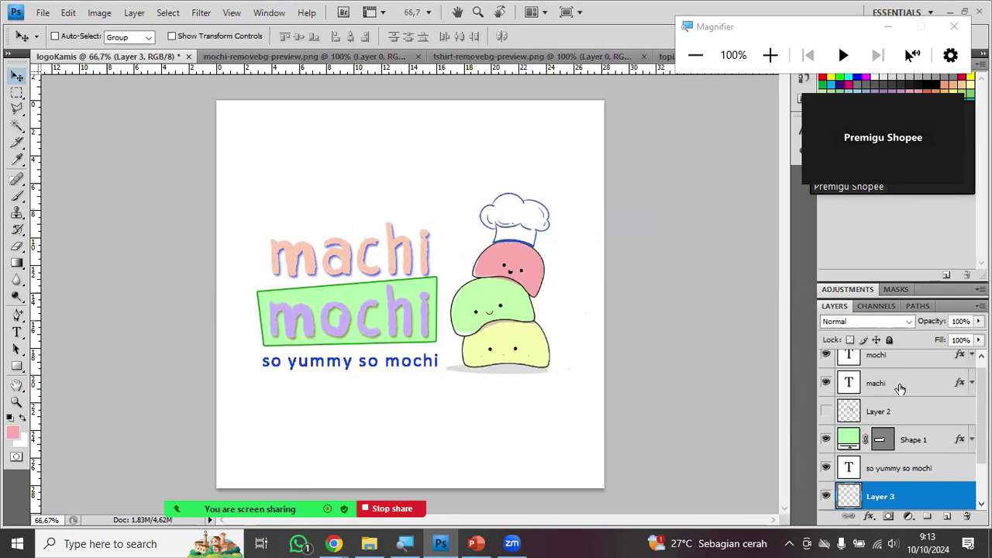
# - Reset the foreground and background colours to their defaults and add a new empty layer directly above the Background layer
pyautogui.click(925, 442)
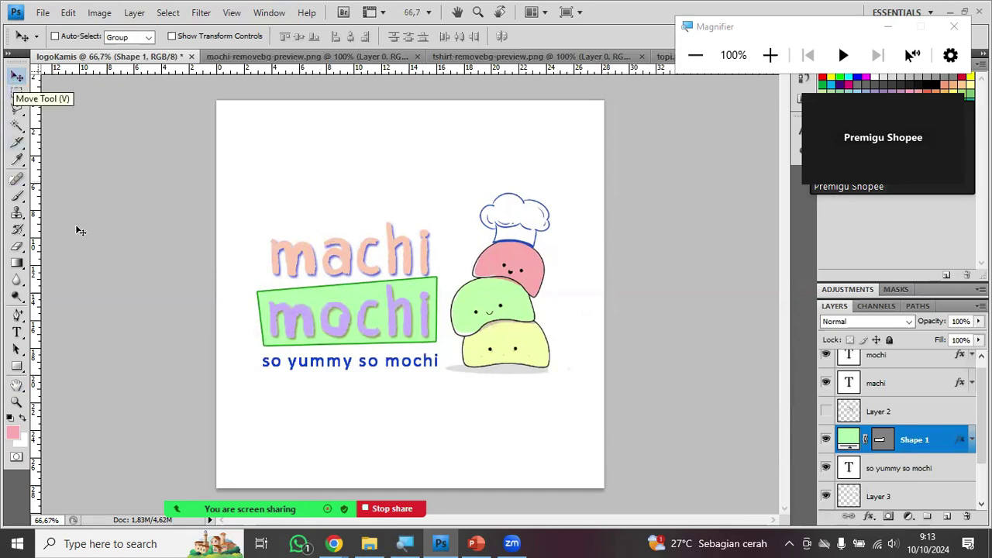
pyautogui.press('d')
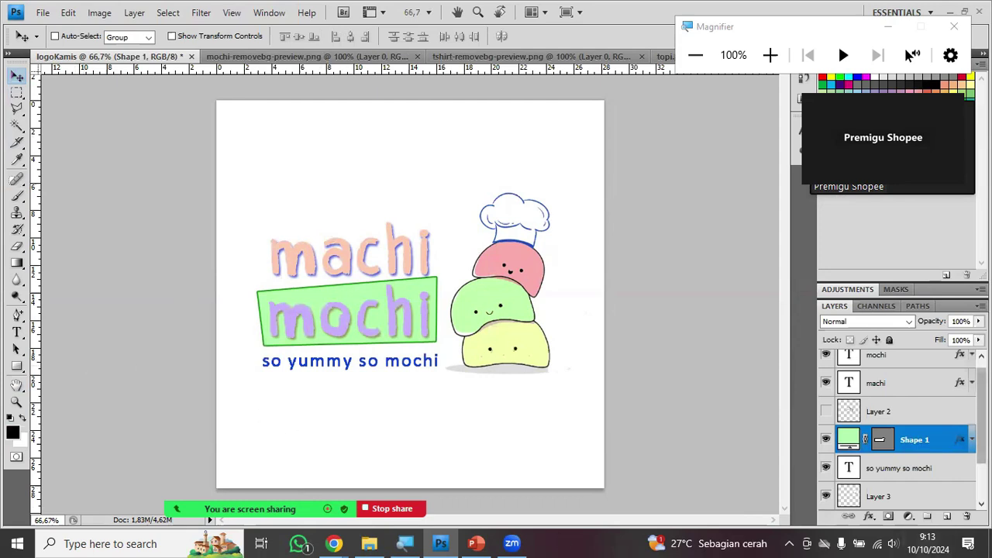
pyautogui.scroll(1, 982, 411)
pyautogui.scroll(-3, 897, 465)
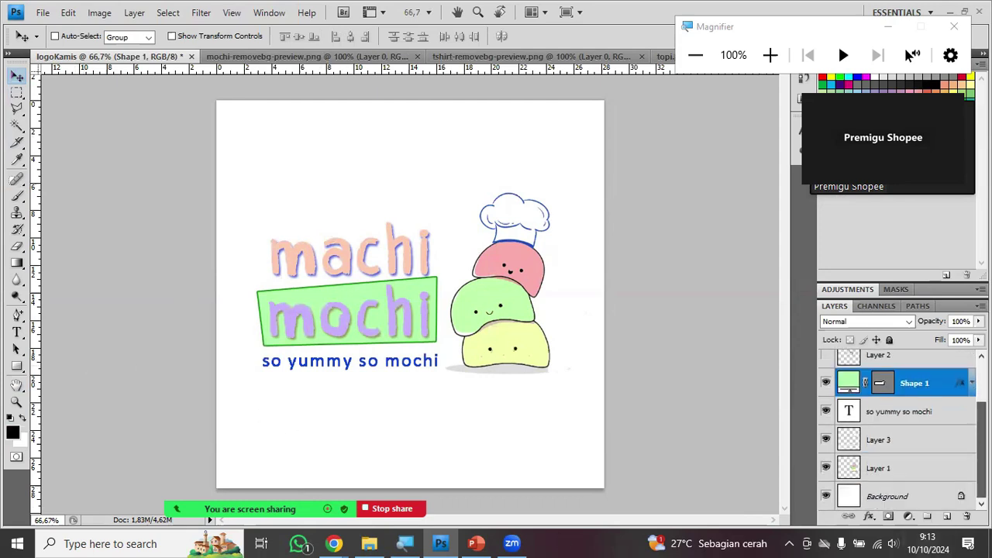
pyautogui.click(897, 494)
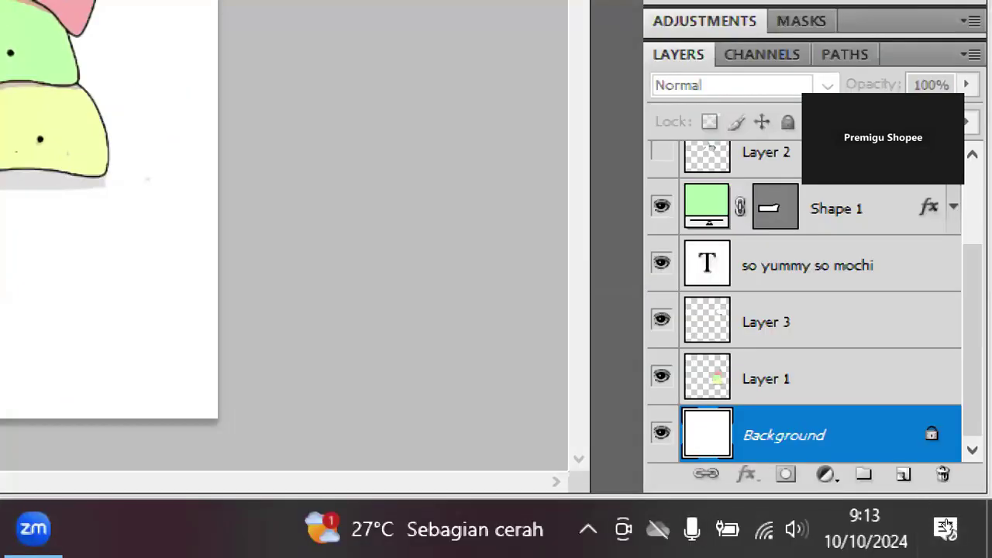
pyautogui.click(904, 475)
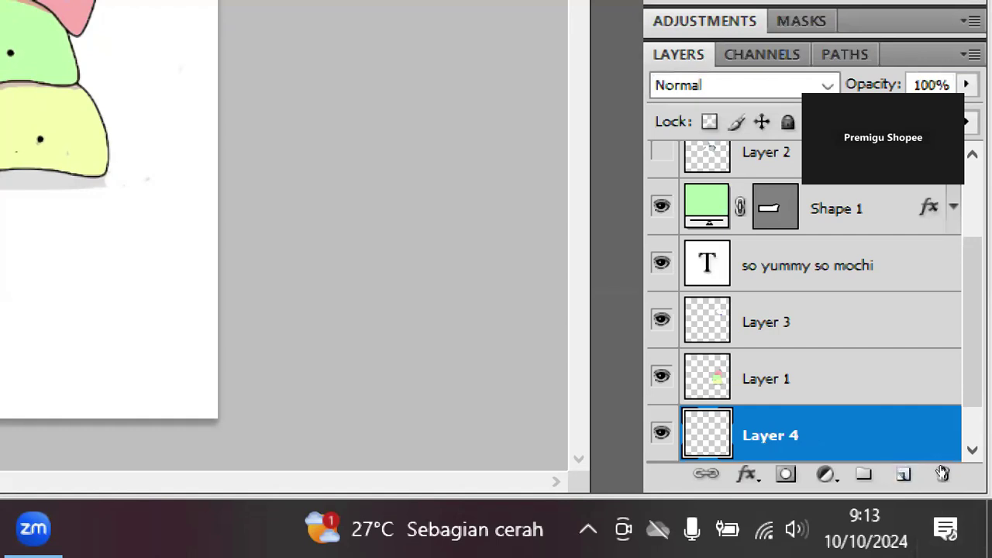
pyautogui.scroll(-1, 933, 452)
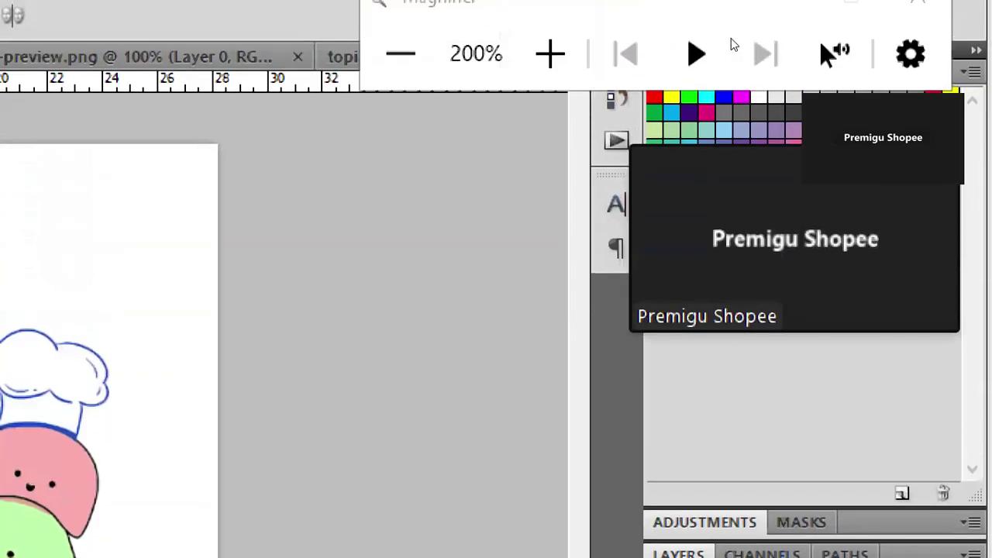
# - Replace the trial diagonal gradient on Layer 4 with a linear Spectrum gradient running horizontally from right to left across the canvas
pyautogui.click(708, 55)
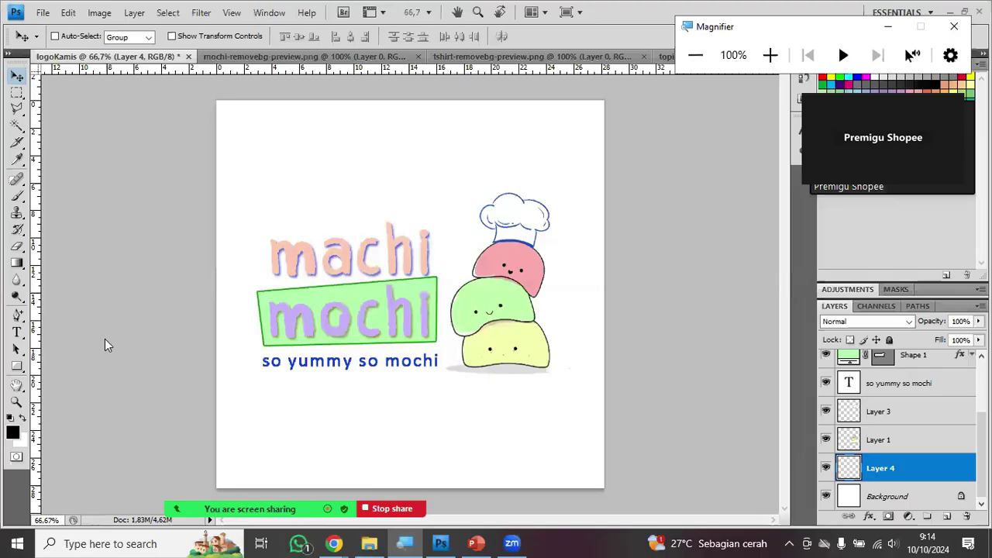
pyautogui.click(19, 266)
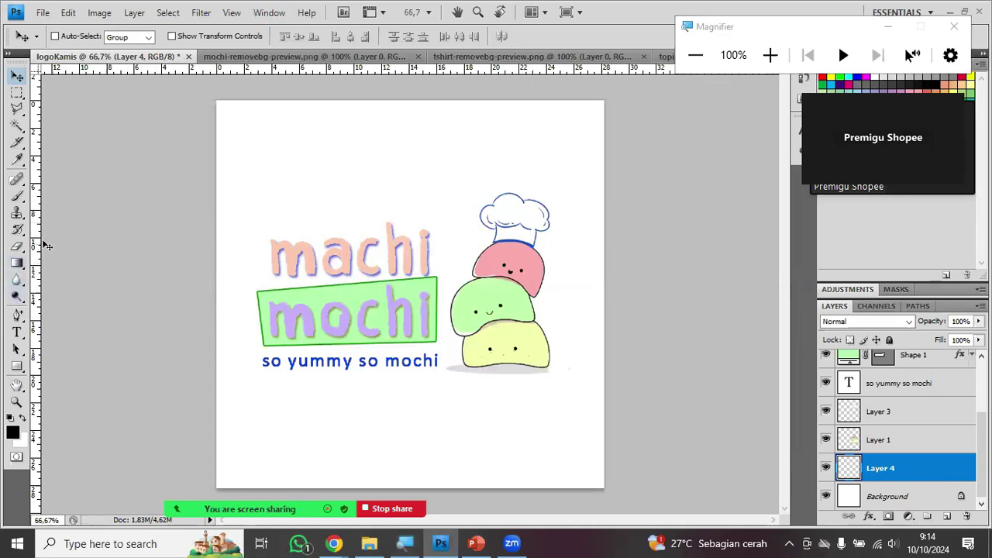
pyautogui.click(19, 265)
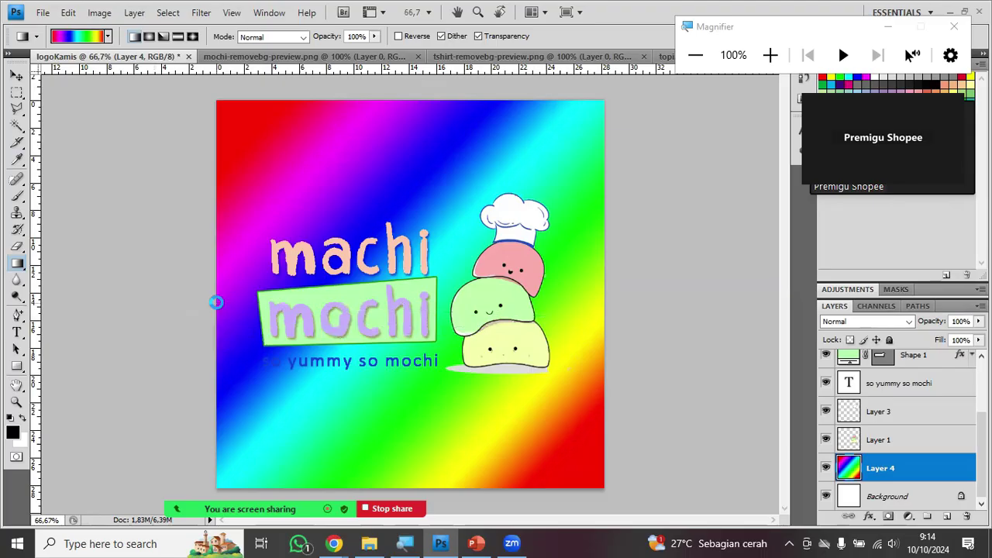
pyautogui.hotkey('ctrl', 'z')
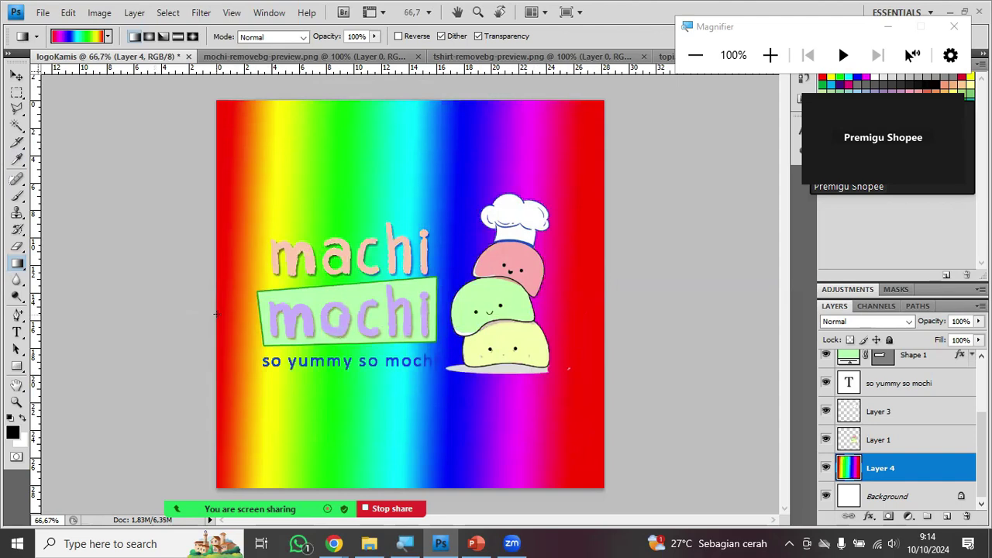
pyautogui.moveTo(587, 289); pyautogui.dragTo(231, 299)
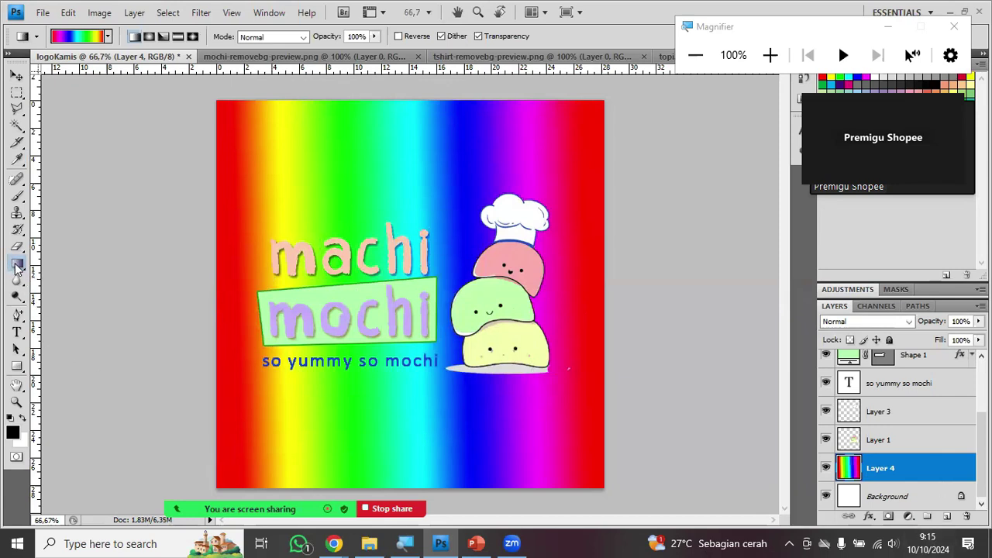
# - Examine the Gradient and Paint Bucket tools and the Gradient Editor presets, leaving the editor without changing the gradient
pyautogui.click(770, 55)
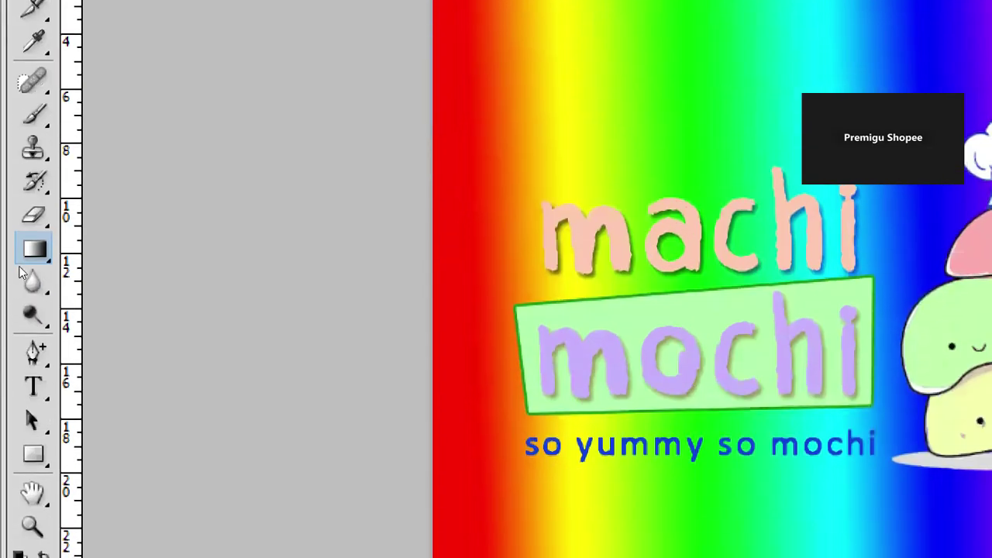
pyautogui.moveTo(24, 266); pyautogui.dragTo(93, 276)
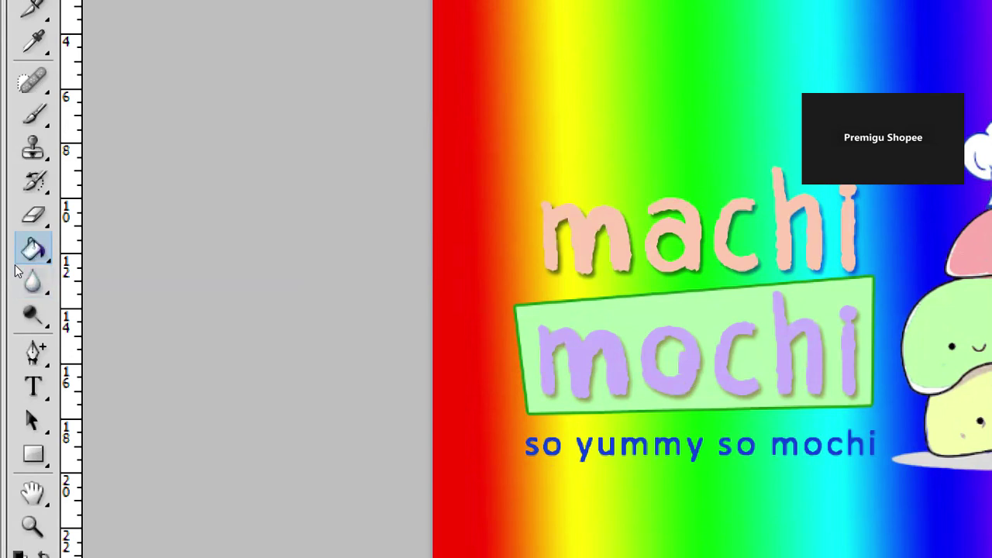
pyautogui.moveTo(21, 265); pyautogui.dragTo(21, 265)
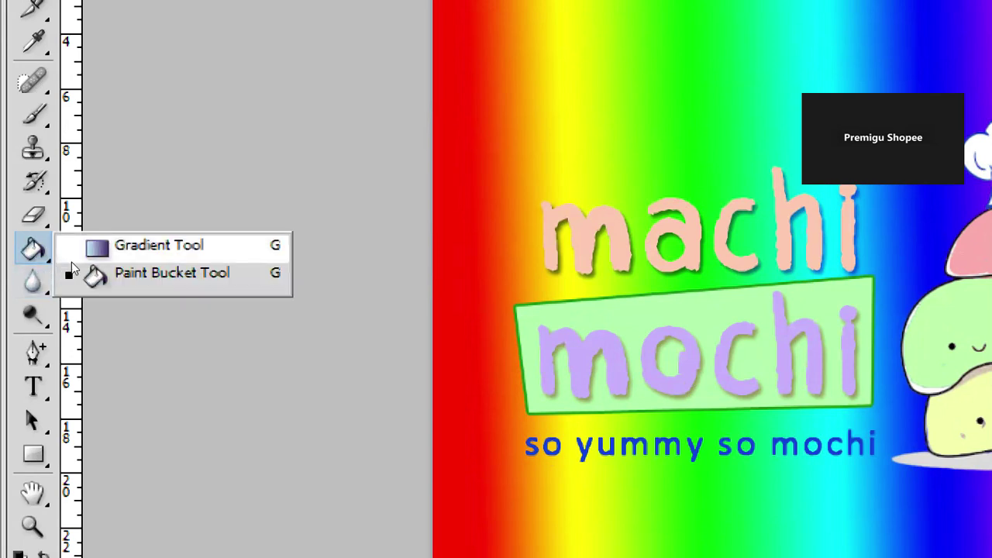
pyautogui.click(71, 258)
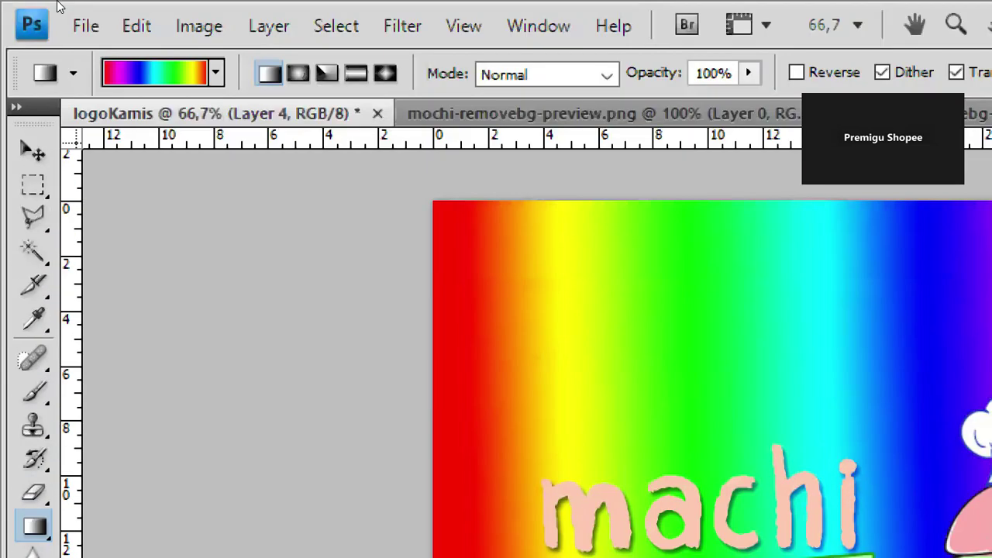
pyautogui.click(151, 73)
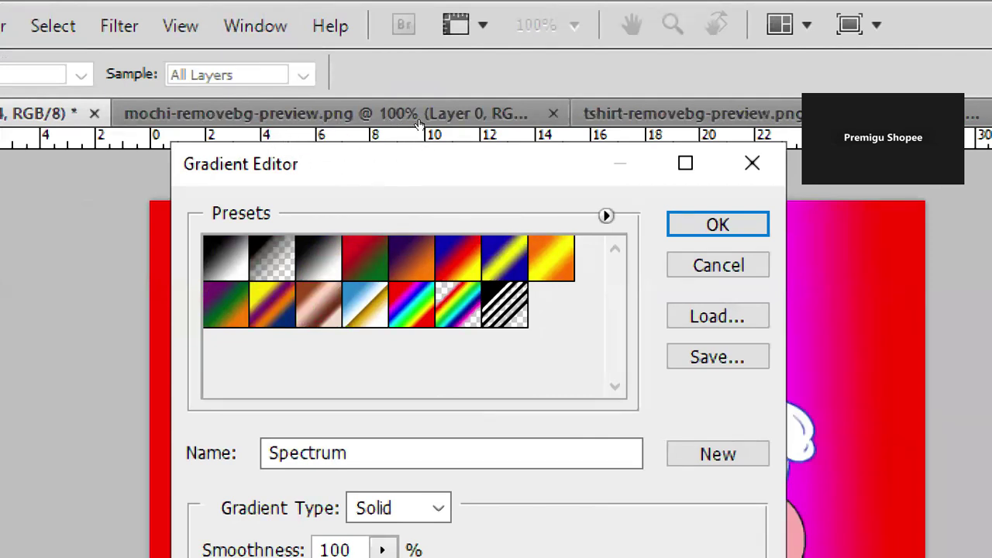
pyautogui.press('Tab')
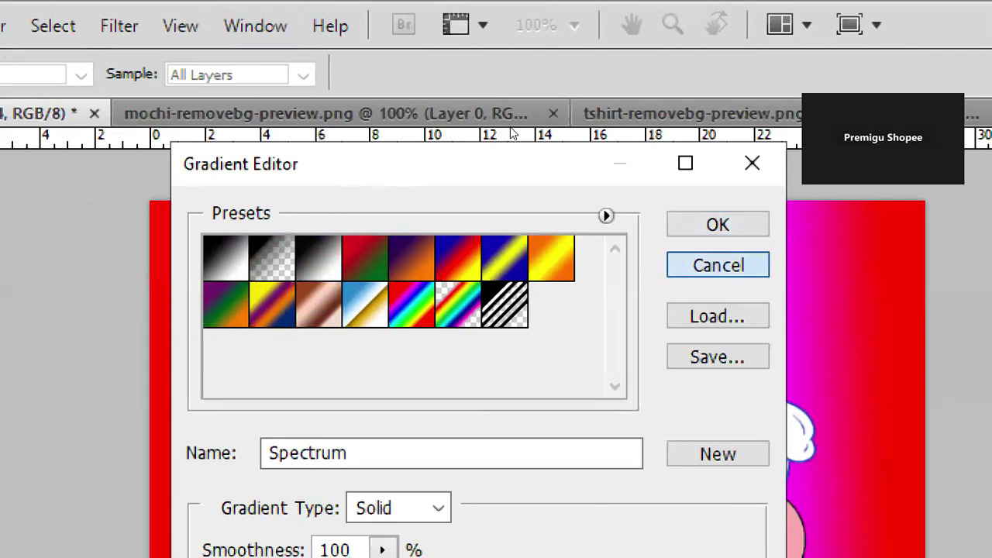
pyautogui.press('Return')
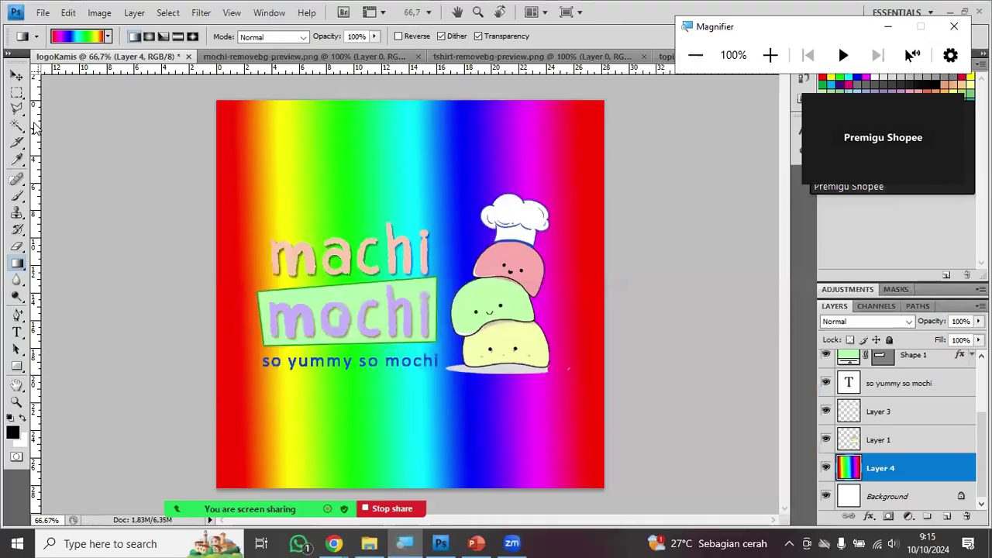
pyautogui.click(19, 76)
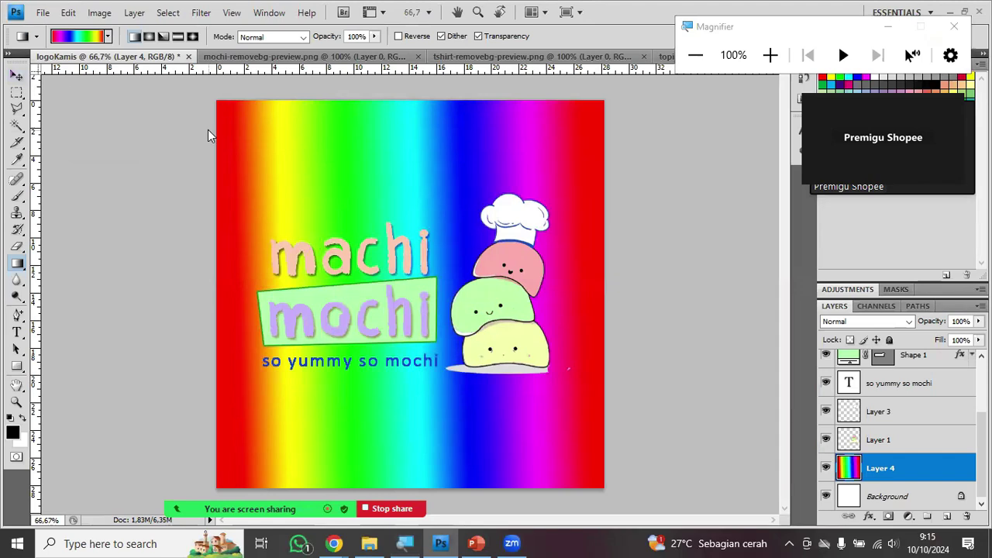